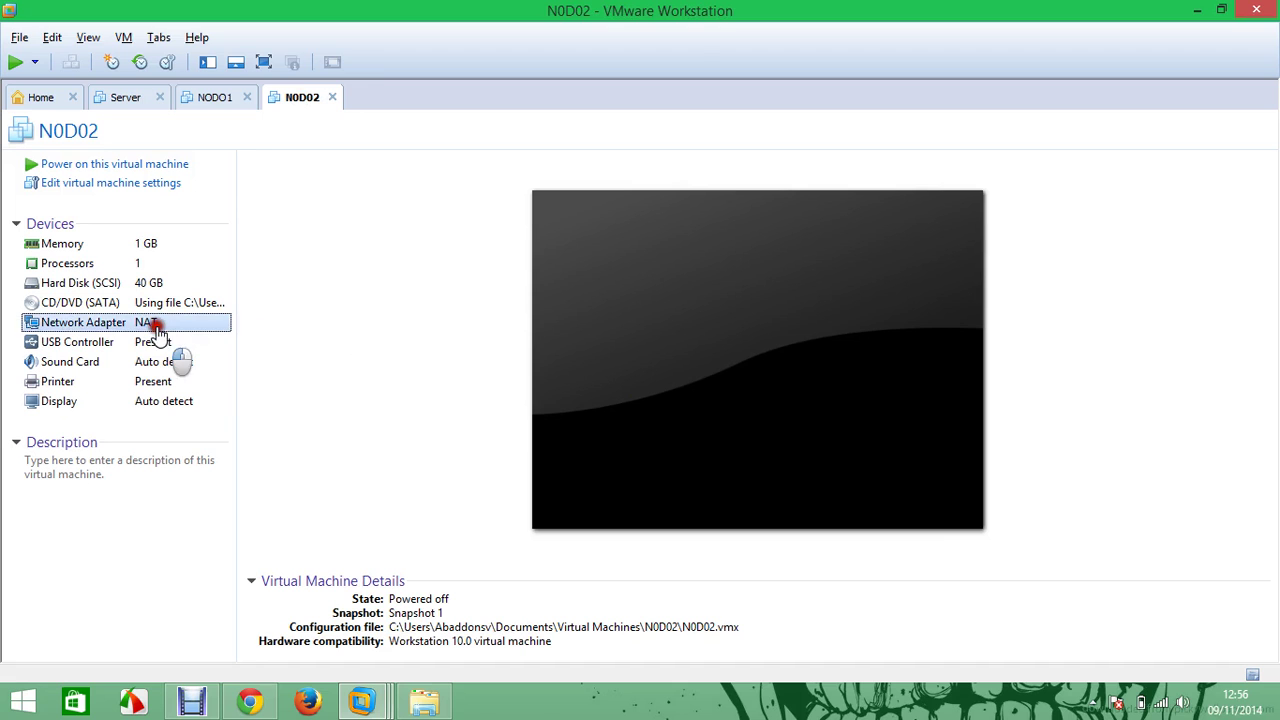
# Connect N0D02's network adapter to the LAN-A segment instead of NAT
pyautogui.click(680, 328)
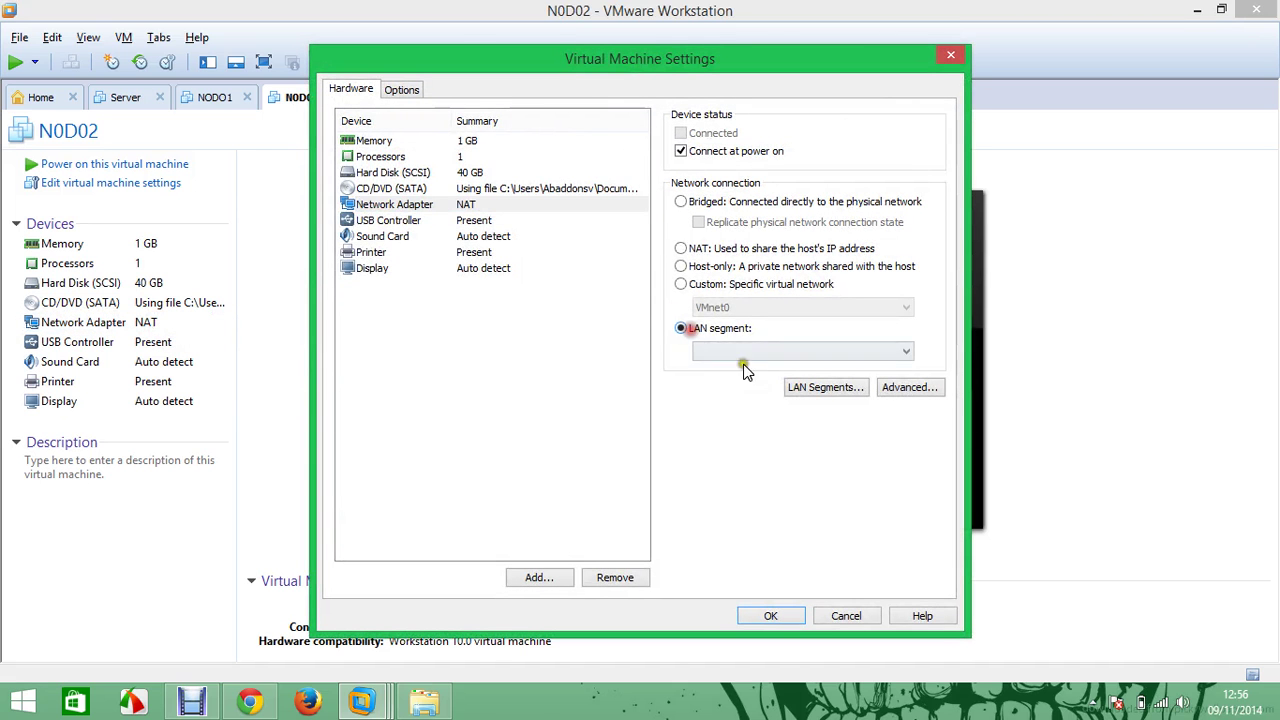
pyautogui.click(760, 349)
pyautogui.click(762, 372)
pyautogui.click(783, 619)
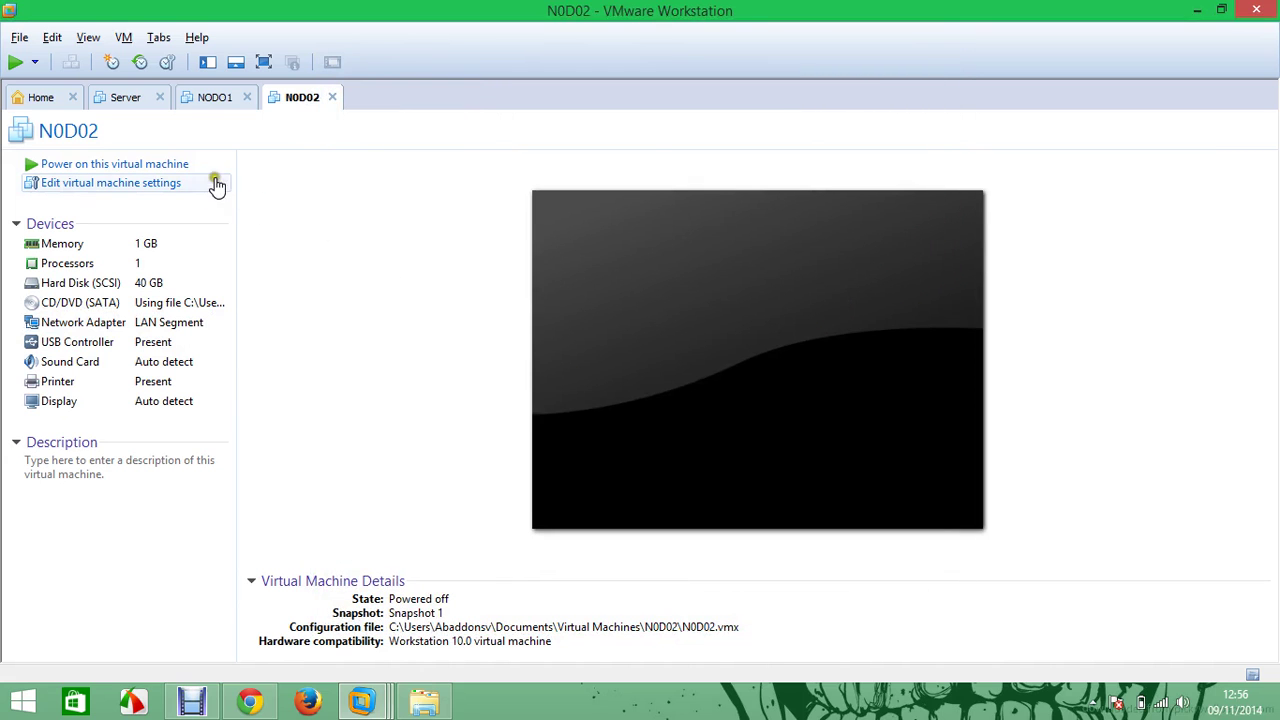
# Go through the Server, NODO1 and N0D02 machines and power on N0D02
pyautogui.click(129, 99)
pyautogui.click(212, 100)
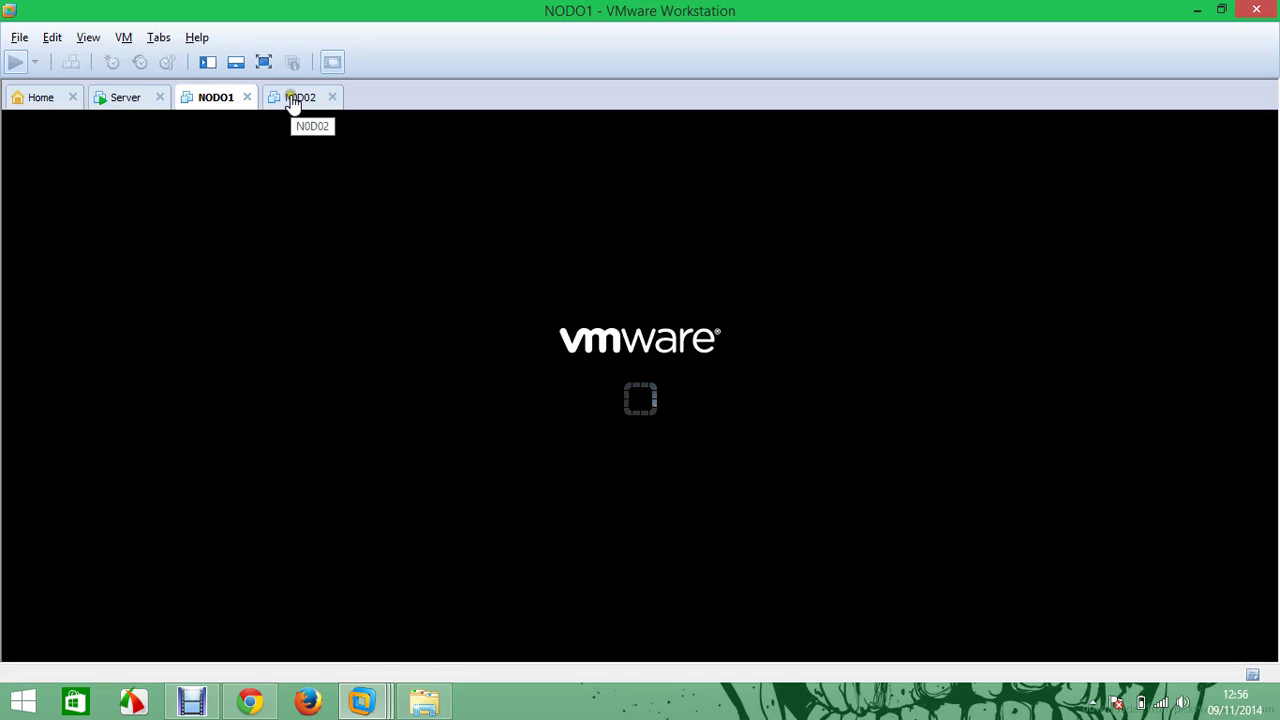
pyautogui.click(292, 99)
pyautogui.click(15, 62)
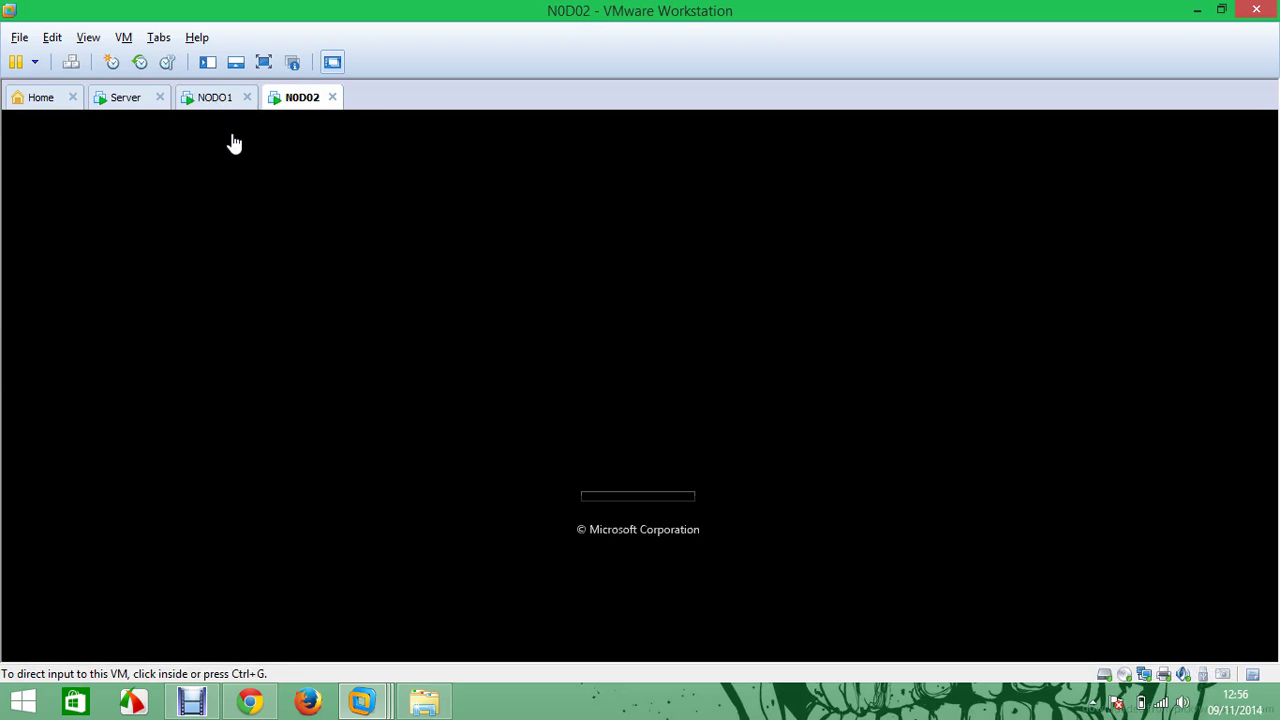
# Sign in to the Server VM as Administrador with the account password
pyautogui.click(125, 97)
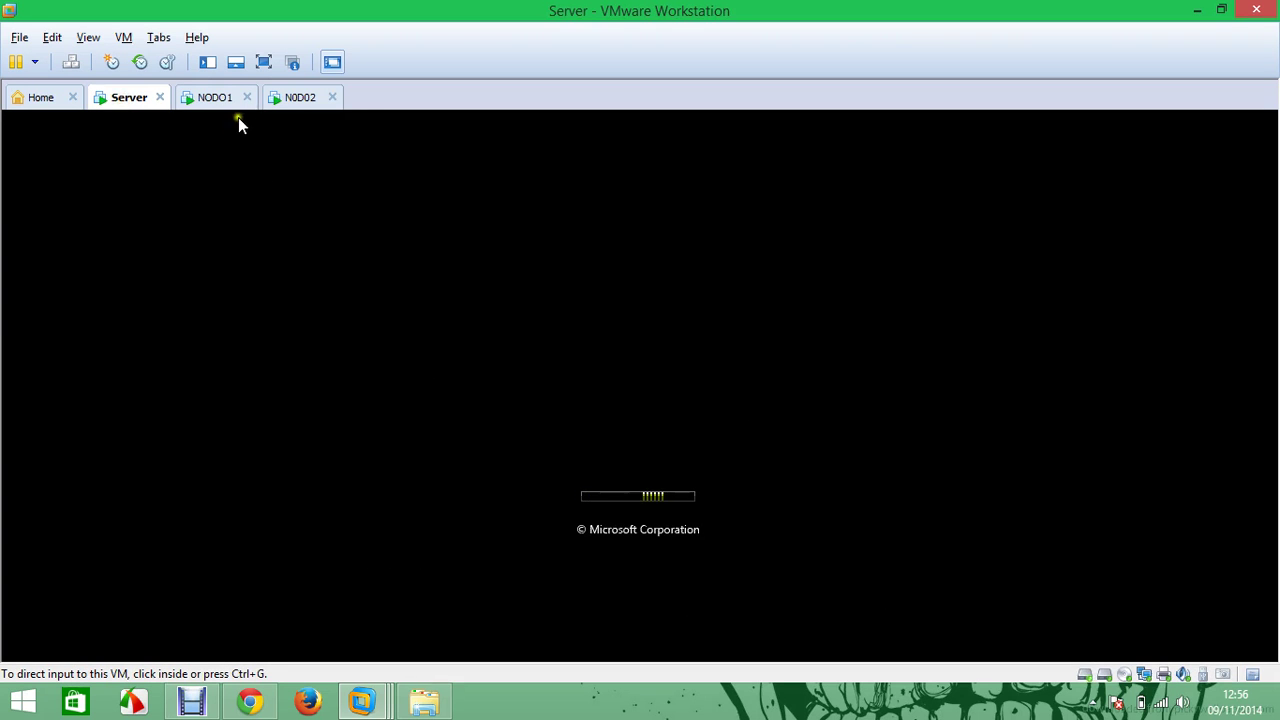
pyautogui.click(222, 97)
pyautogui.click(298, 100)
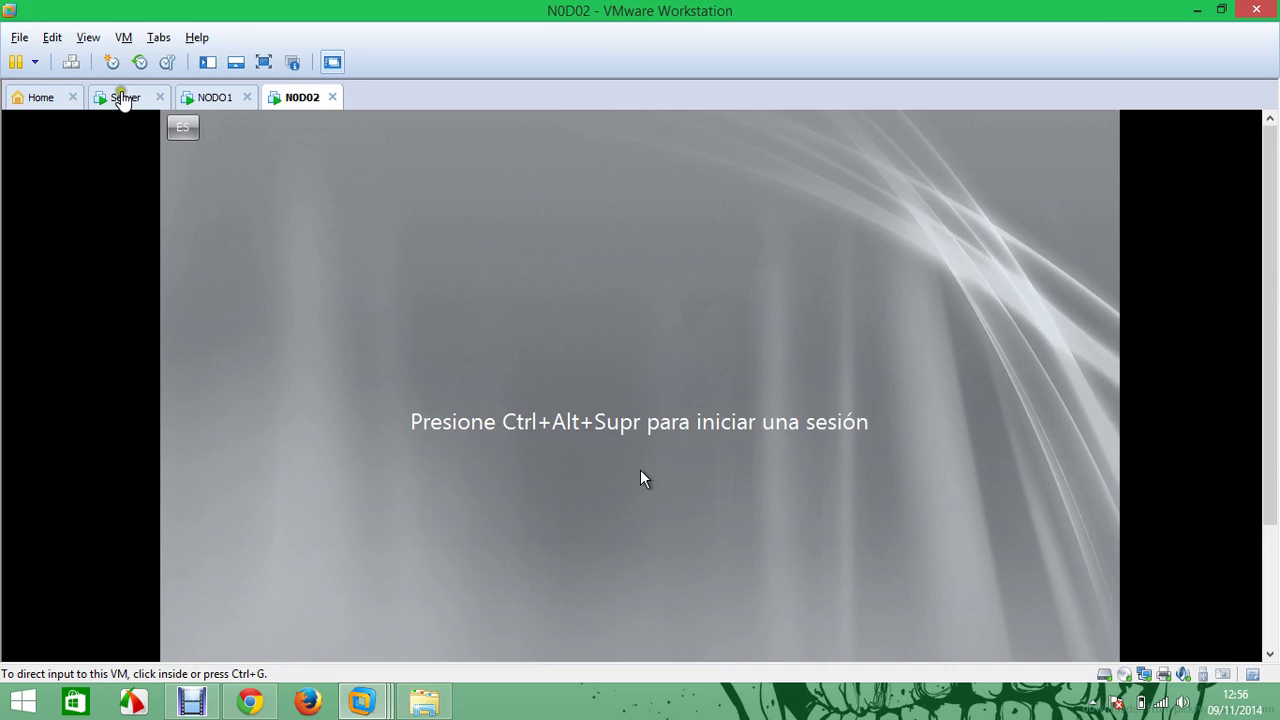
pyautogui.click(125, 97)
pyautogui.click(71, 62)
pyautogui.click(600, 571)
pyautogui.write('P')
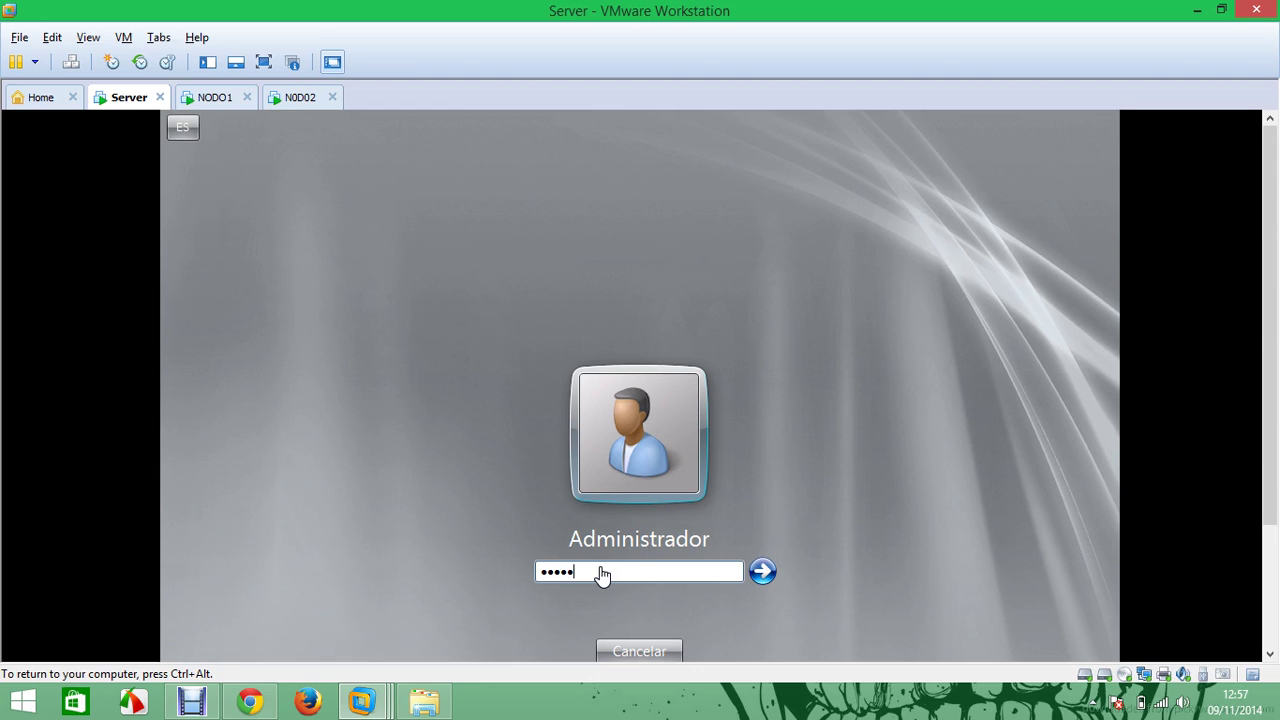
pyautogui.press('Return')
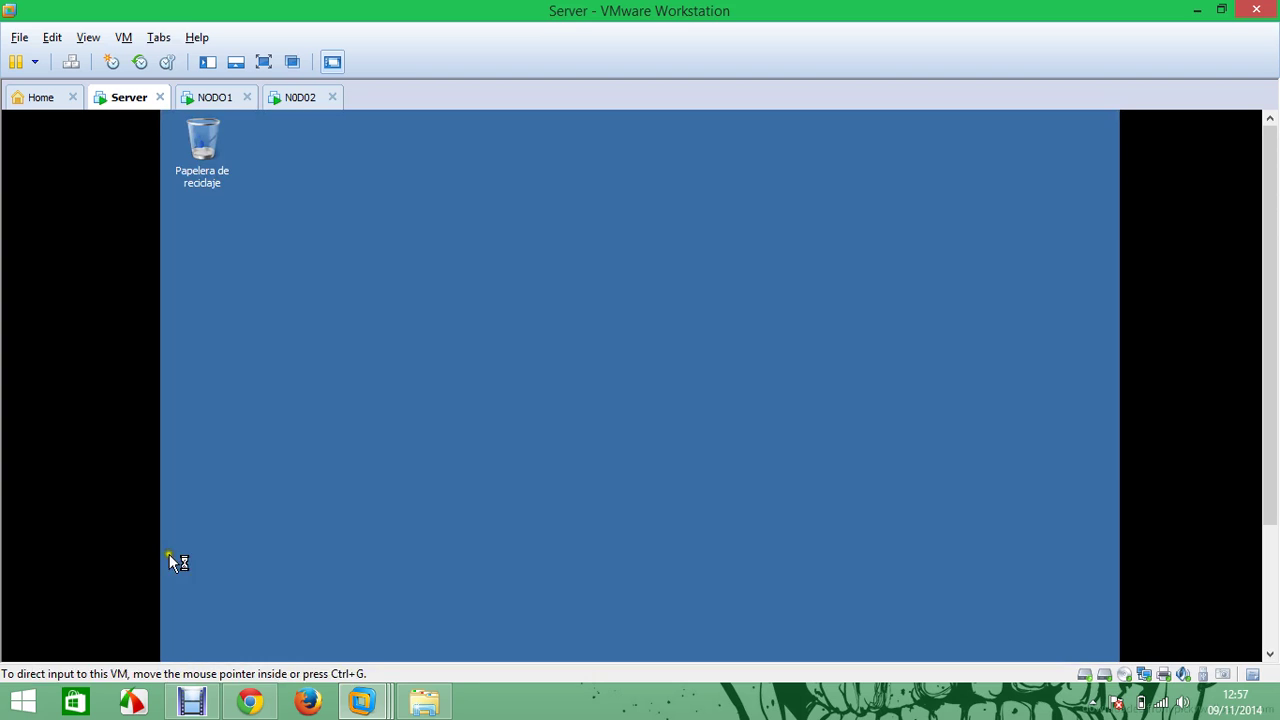
# Sign in as Administrador on NODO1 and N0D02 using Ctrl+Alt+Del and the password
pyautogui.click(212, 100)
pyautogui.press('ctrl+alt+Insert')
pyautogui.click(588, 570)
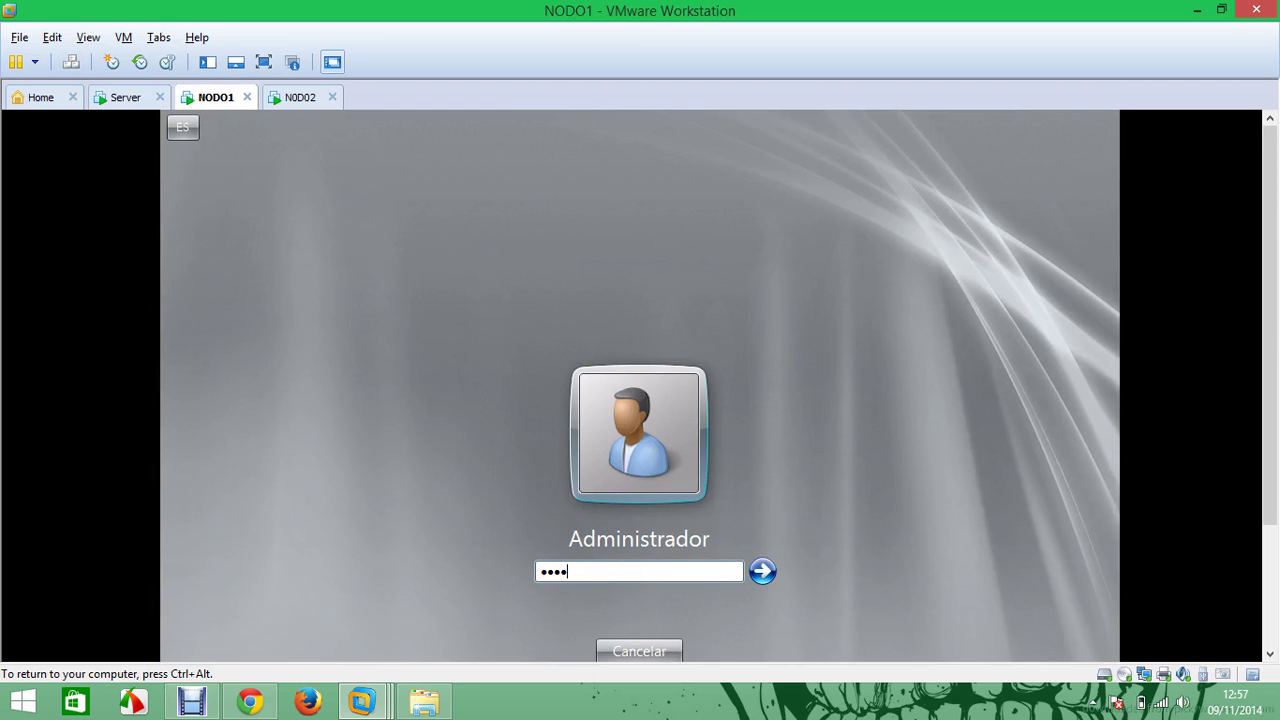
pyautogui.press('Return')
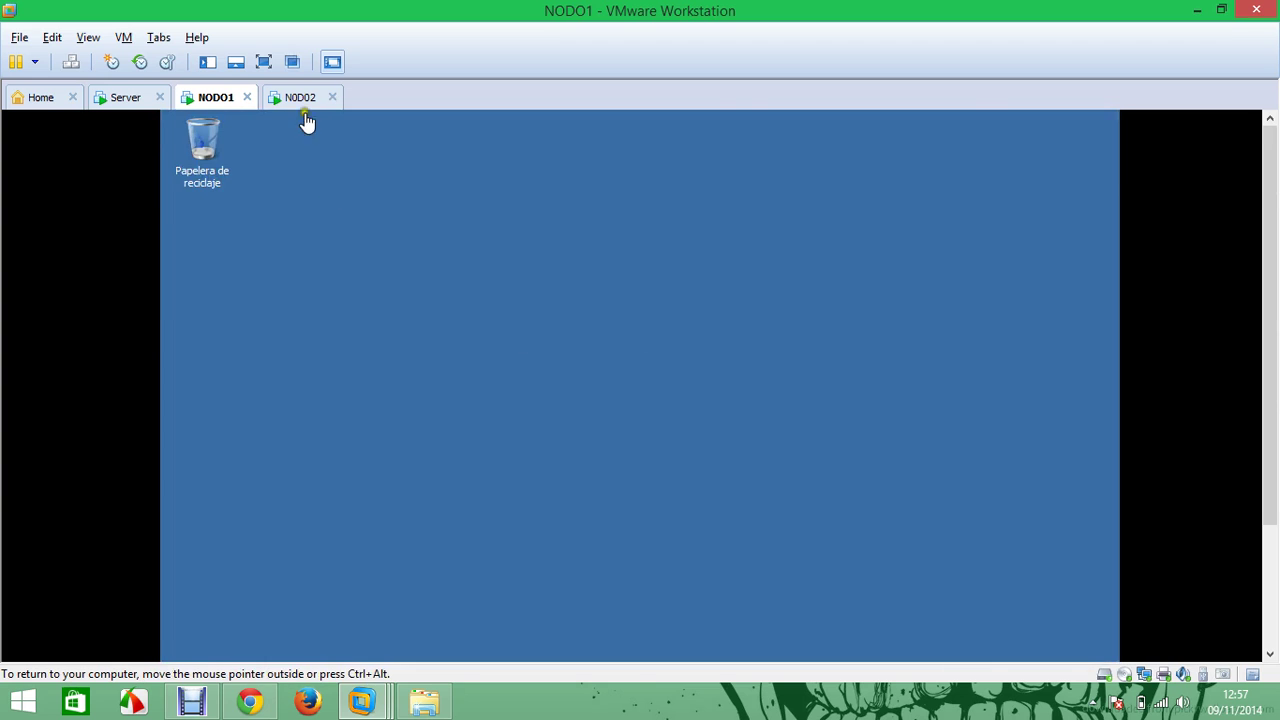
pyautogui.click(300, 97)
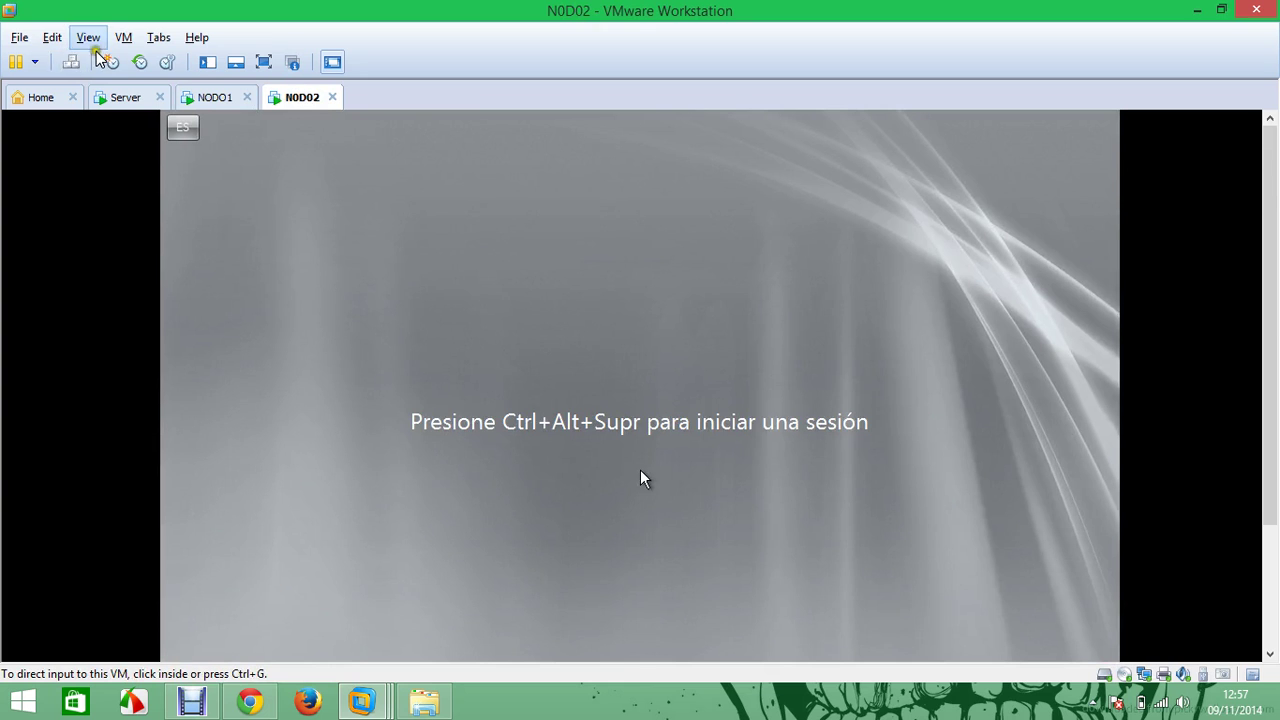
pyautogui.click(71, 62)
pyautogui.click(640, 469)
pyautogui.click(628, 568)
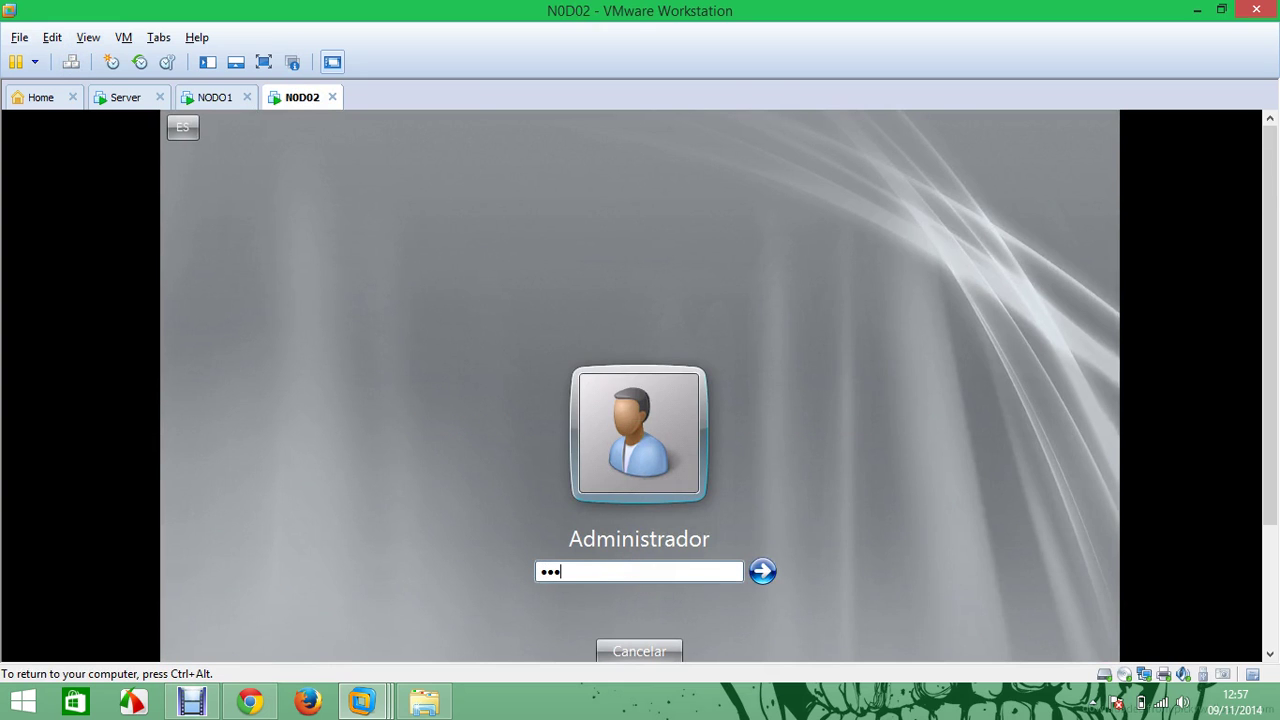
pyautogui.press('Return')
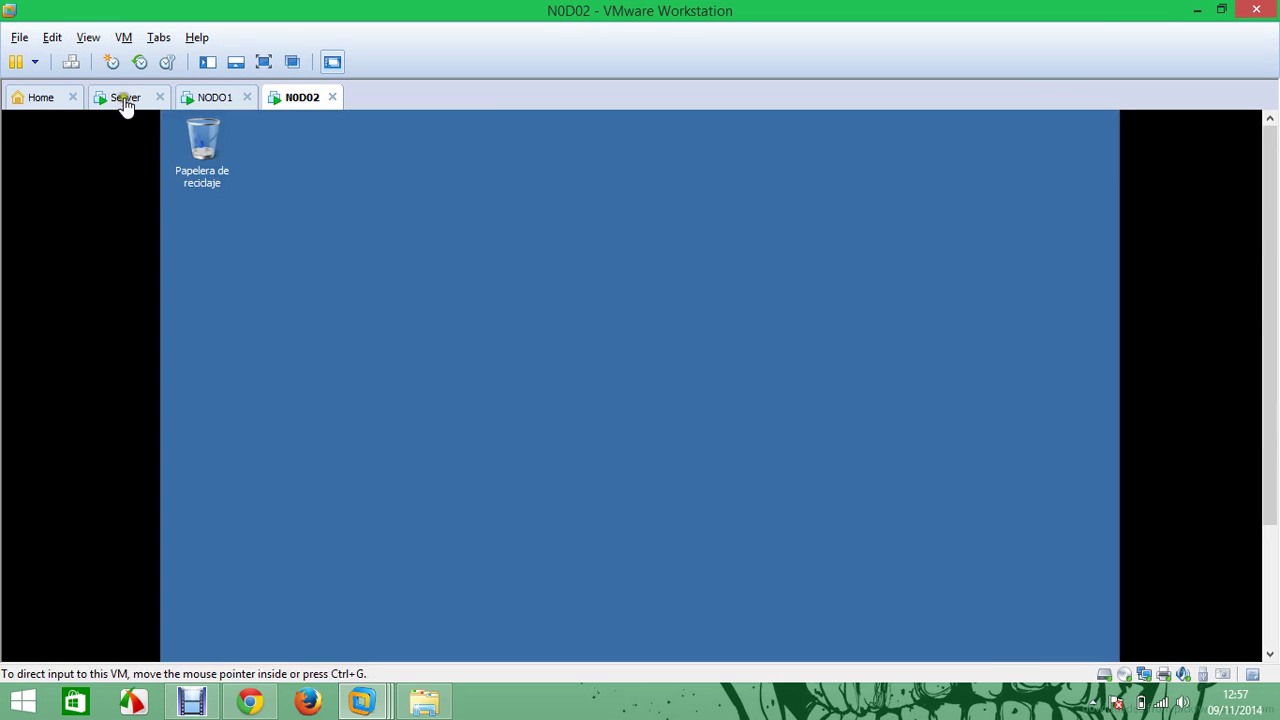
# Close Initial Configuration Tasks and Server Manager on the Server VM
pyautogui.click(123, 99)
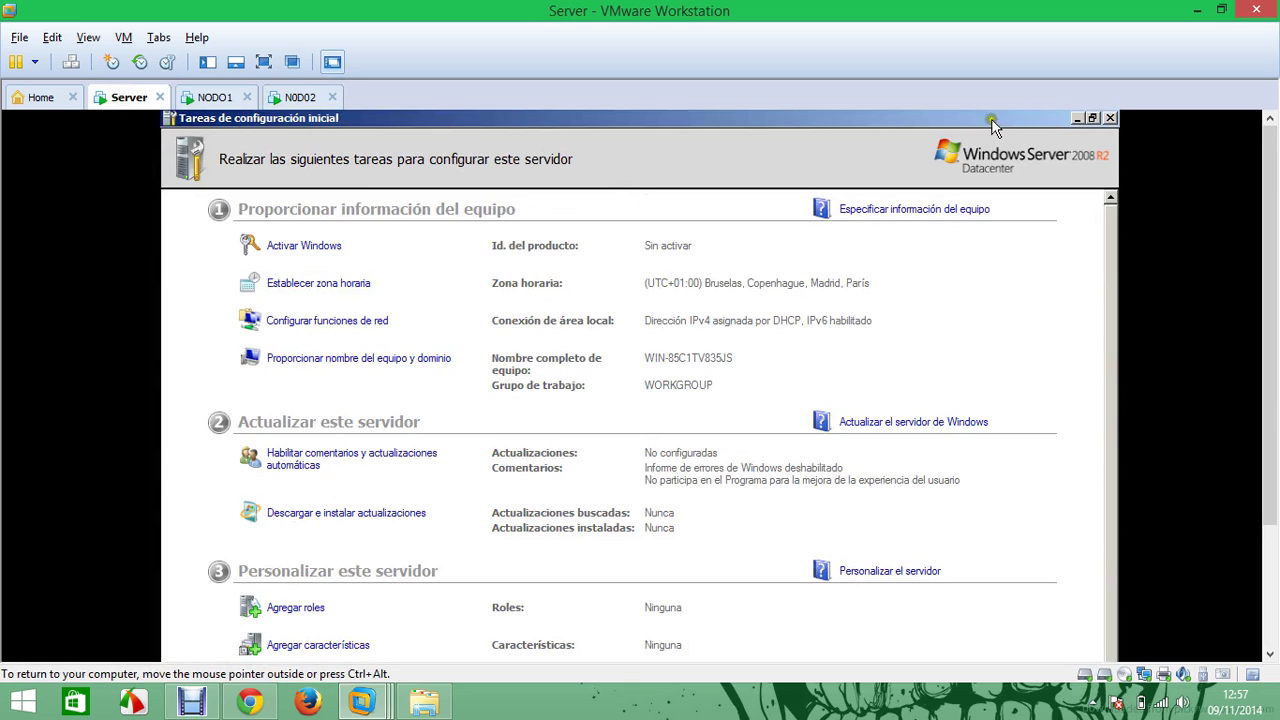
pyautogui.click(1111, 119)
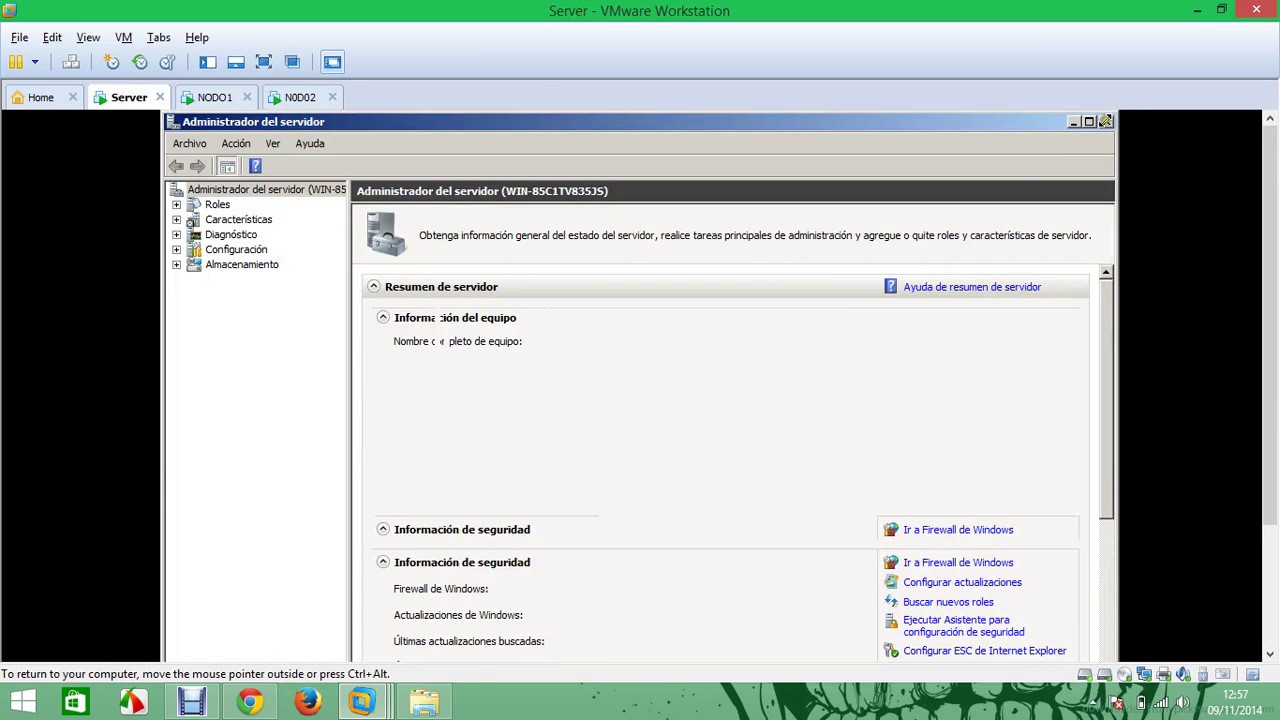
pyautogui.click(1105, 121)
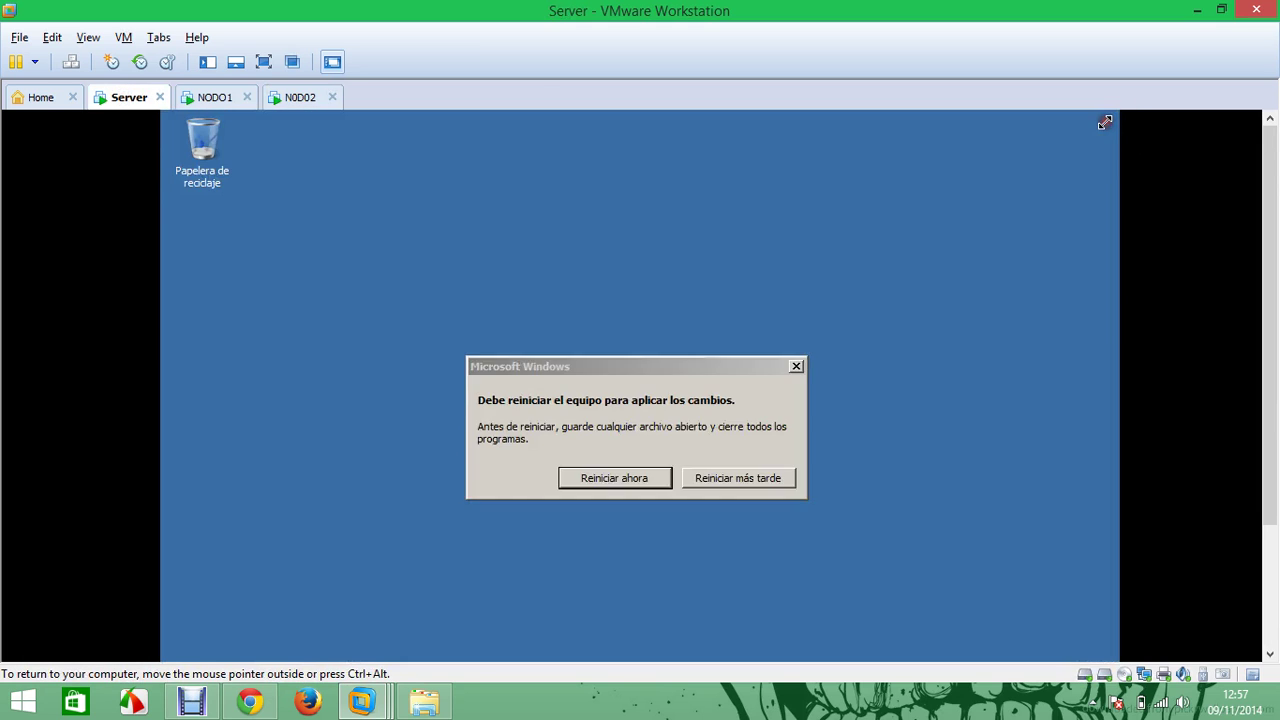
# Postpone the Server restart and open the Local Area Connection properties from Network and Sharing Center
pyautogui.click(757, 476)
pyautogui.moveTo(1270, 320); pyautogui.dragTo(1223, 563)
pyautogui.rightClick(998, 642)
pyautogui.click(990, 631)
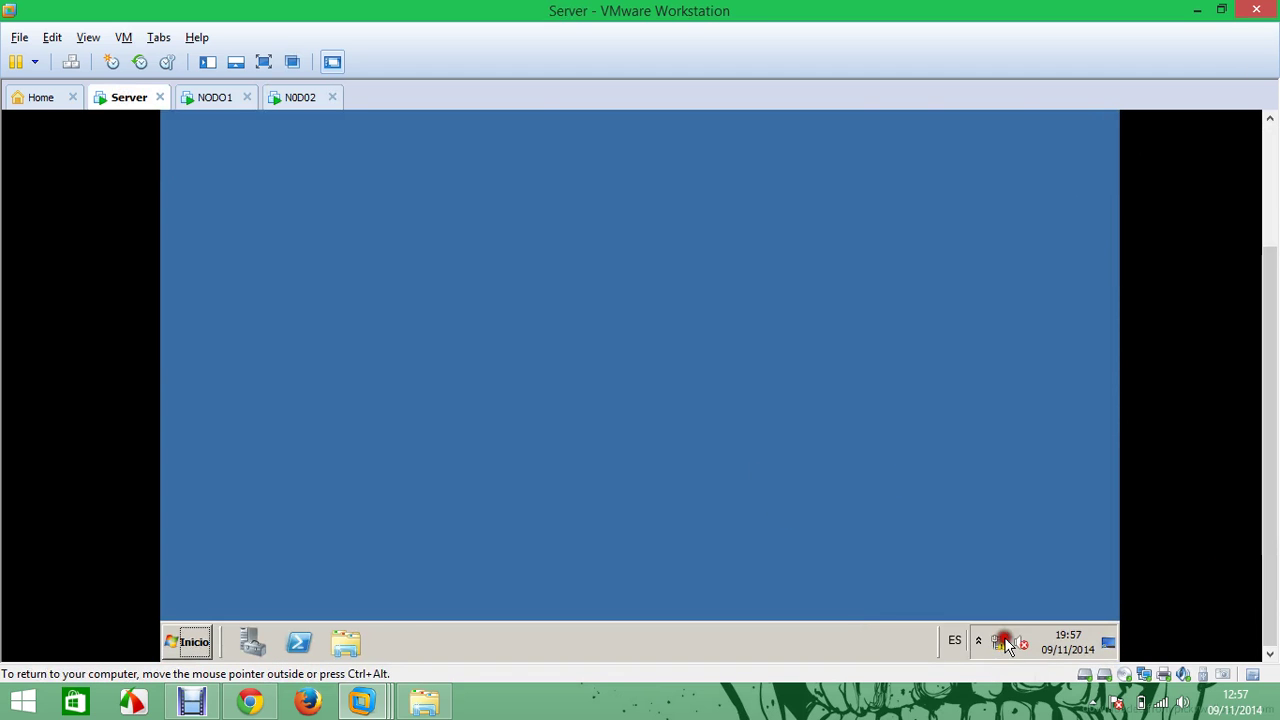
pyautogui.moveTo(1262, 298); pyautogui.dragTo(1256, 195)
pyautogui.click(378, 287)
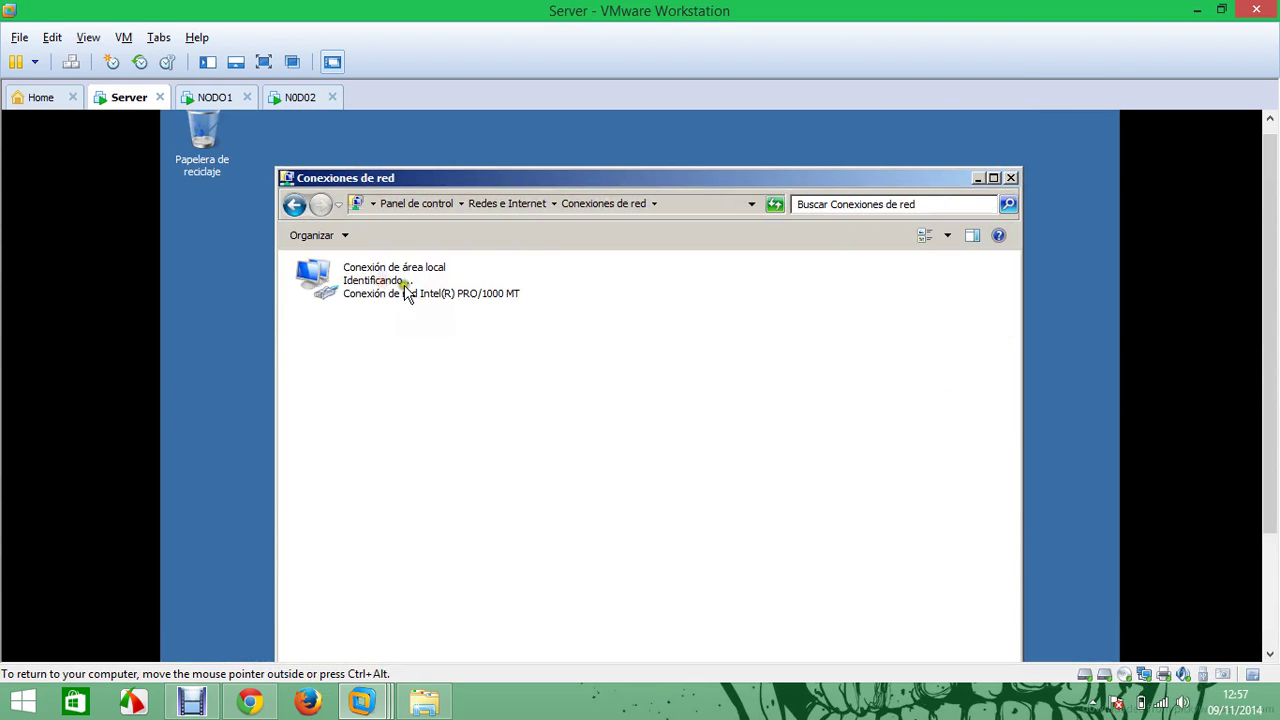
pyautogui.rightClick(406, 290)
pyautogui.click(497, 434)
# Assign IPv4 192.168.1.254, mask 255.255.255.0 and preferred DNS 127.0.0.1, then close the network windows
pyautogui.click(331, 443)
pyautogui.click(365, 459)
pyautogui.click(566, 532)
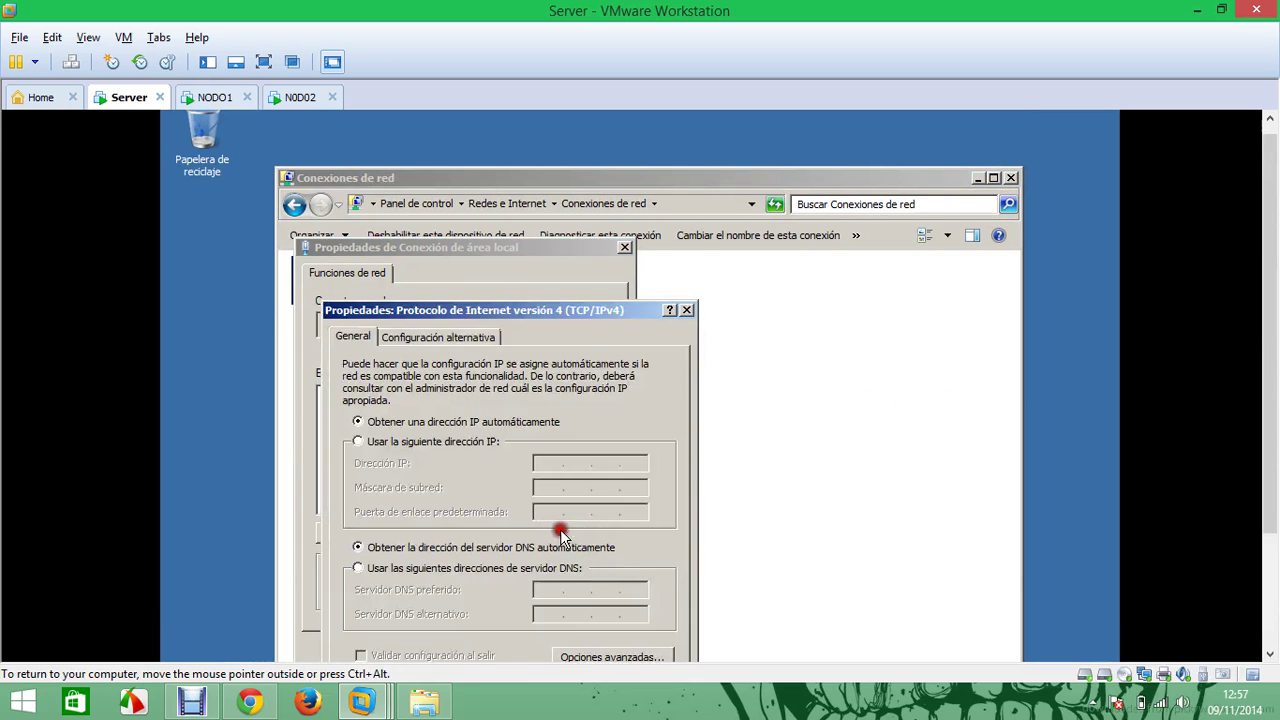
pyautogui.click(491, 441)
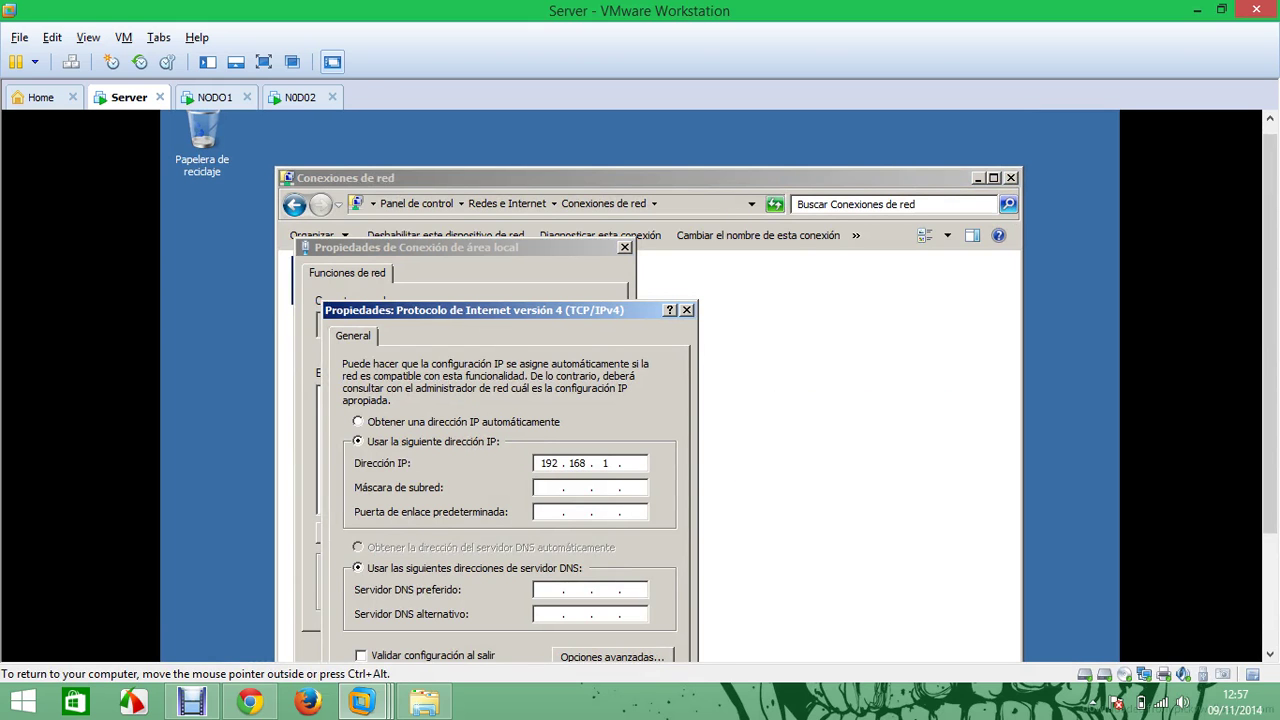
pyautogui.click(543, 487)
pyautogui.click(541, 589)
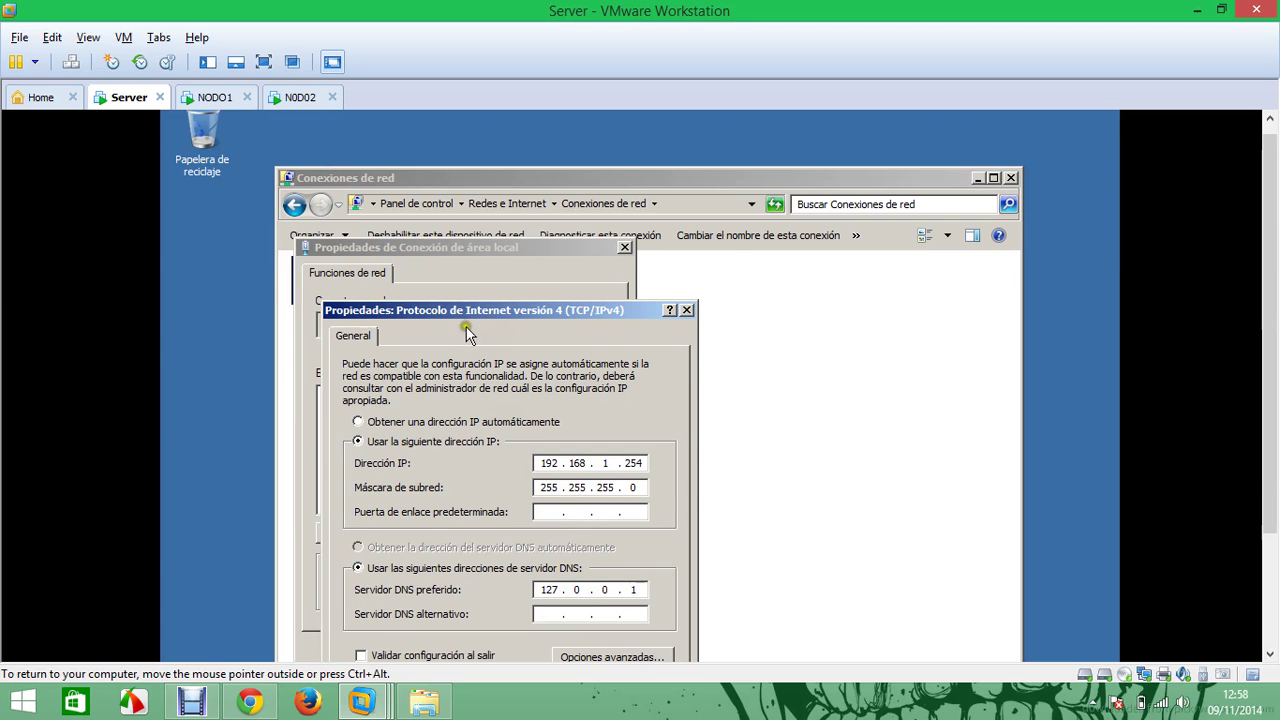
pyautogui.moveTo(479, 310); pyautogui.dragTo(518, 212)
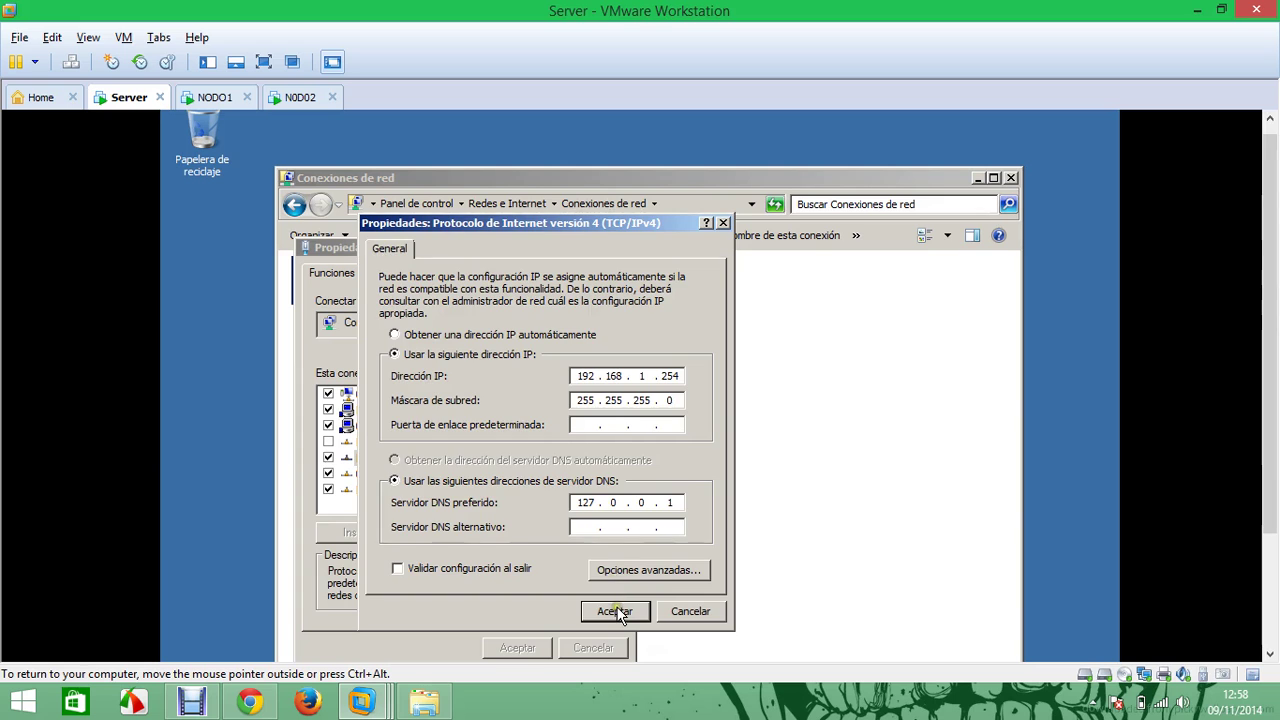
pyautogui.click(612, 608)
pyautogui.click(518, 647)
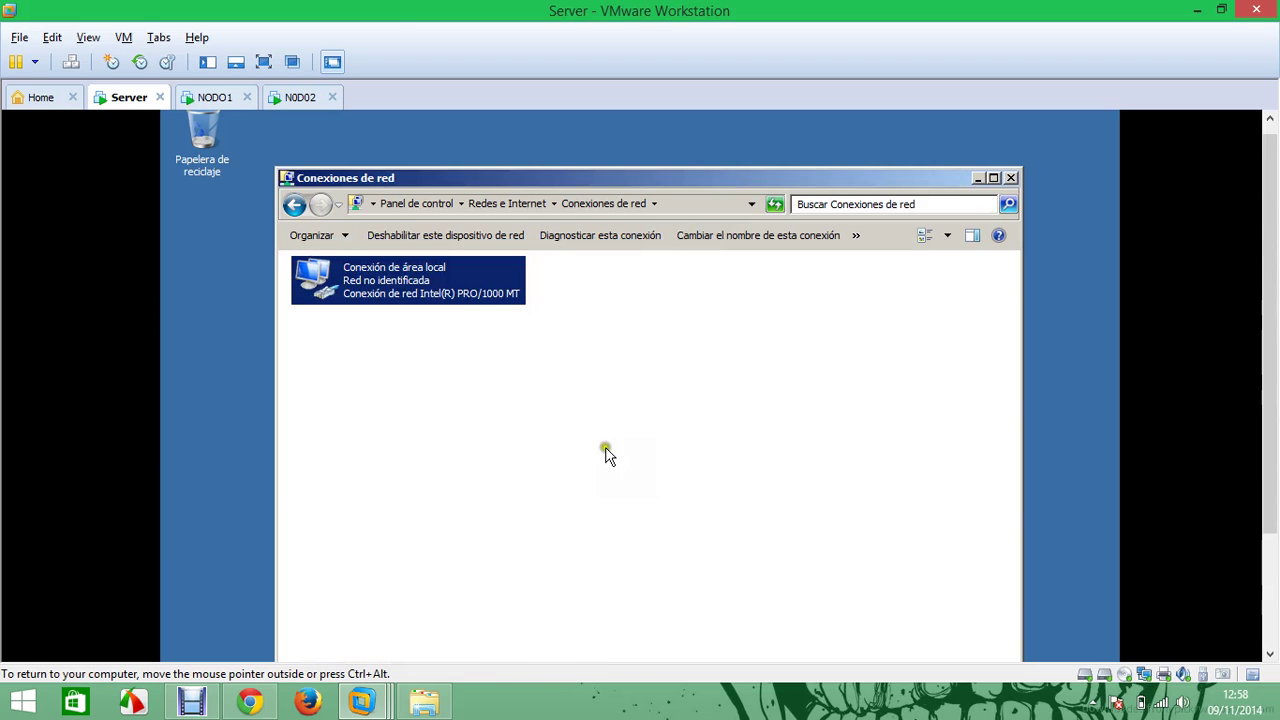
pyautogui.click(1010, 177)
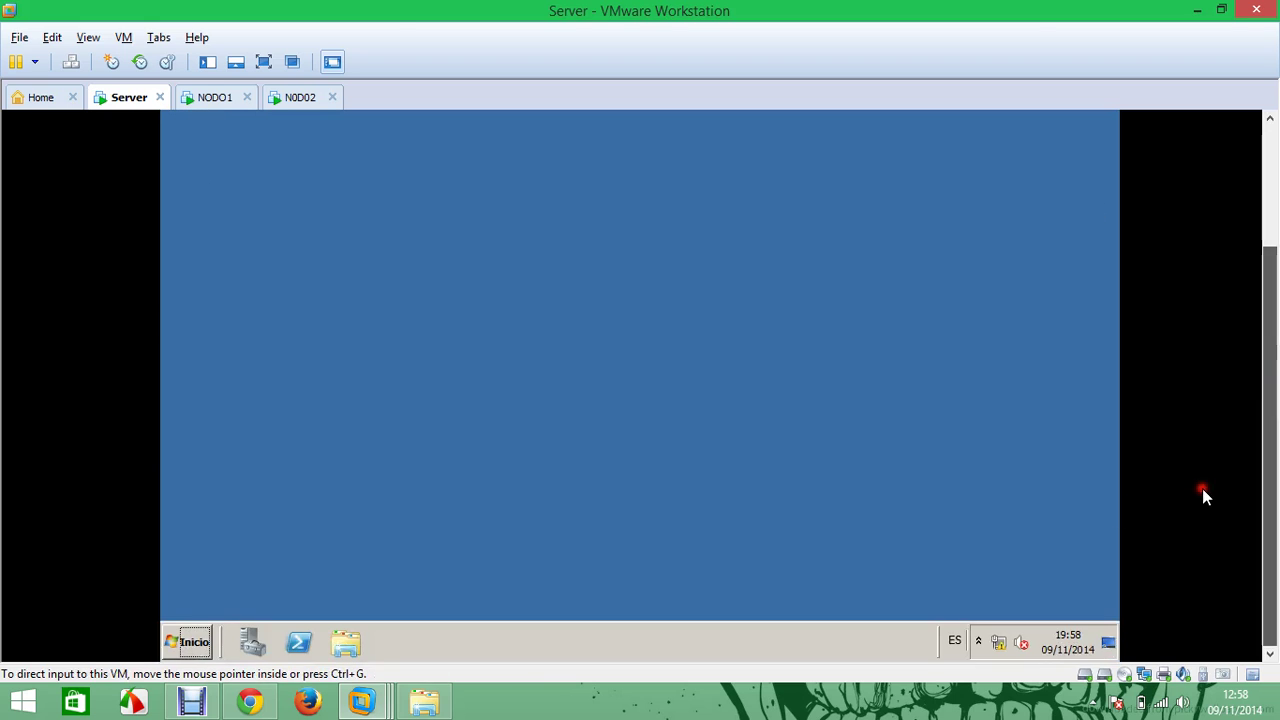
# Install the Servidor DNS role through Server Manager's Add Roles wizard, then switch to NODO1
pyautogui.click(190, 642)
pyautogui.moveTo(531, 477)
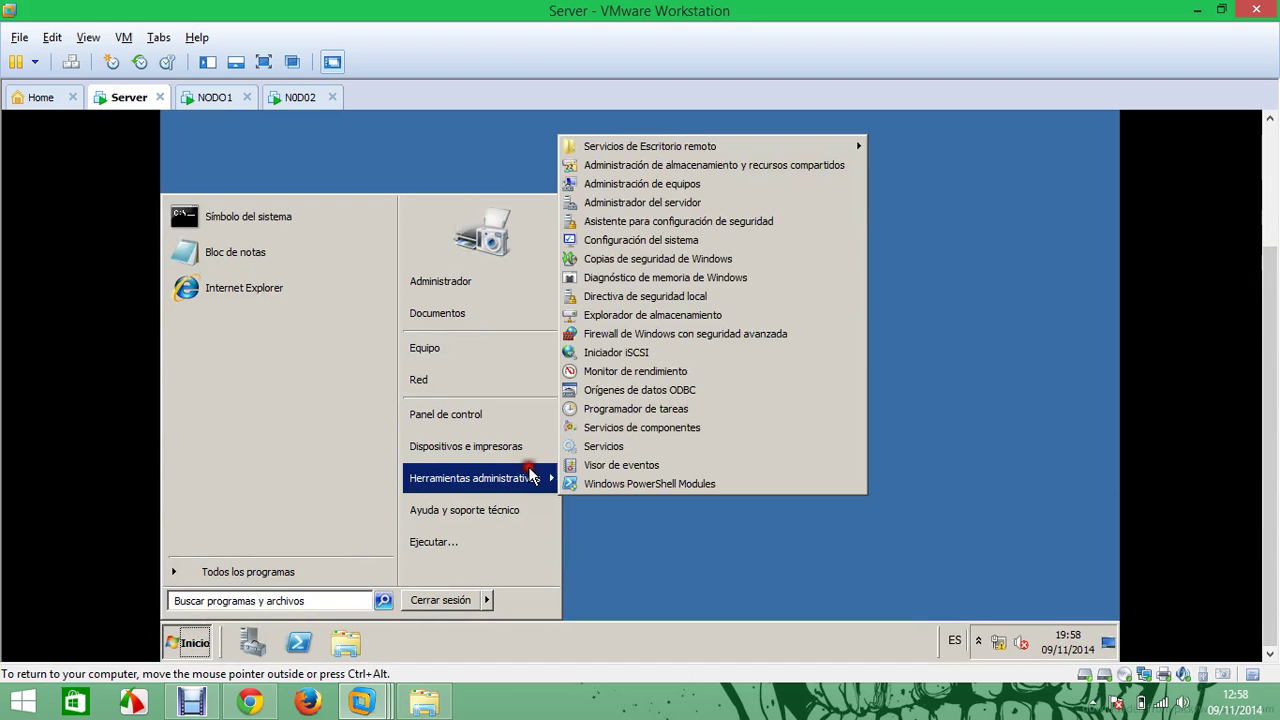
pyautogui.click(691, 204)
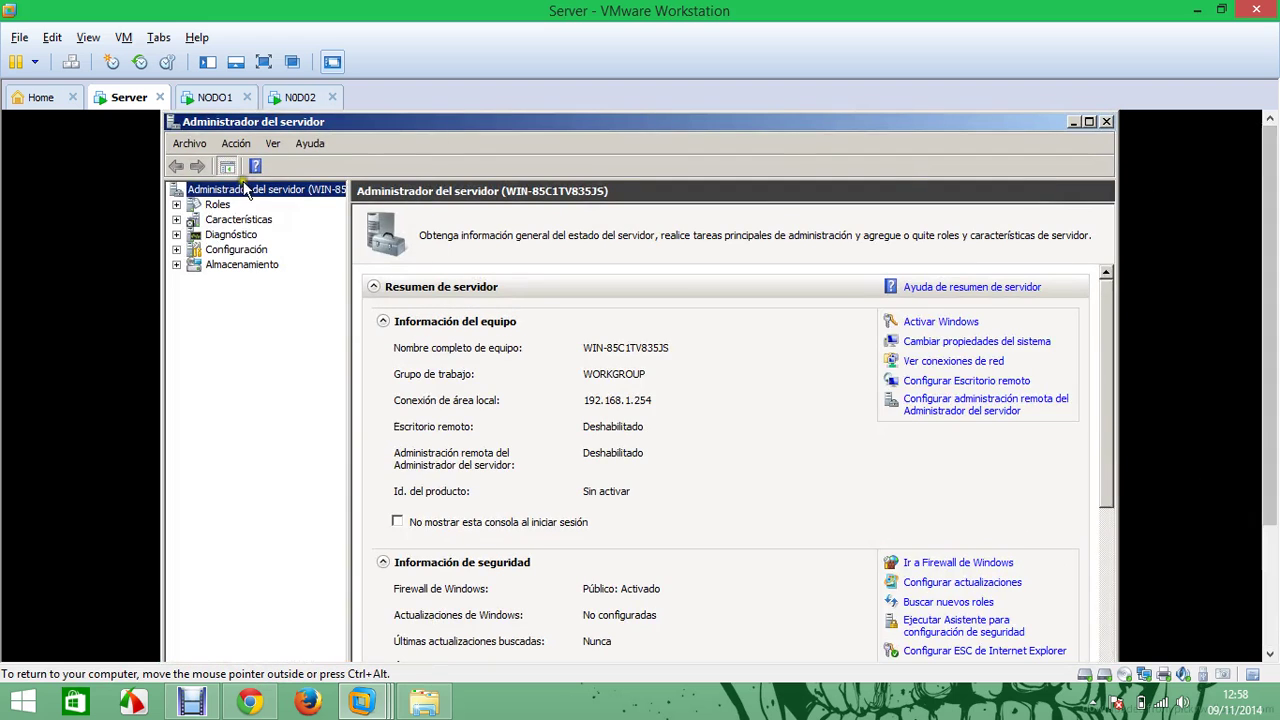
pyautogui.click(217, 204)
pyautogui.click(935, 322)
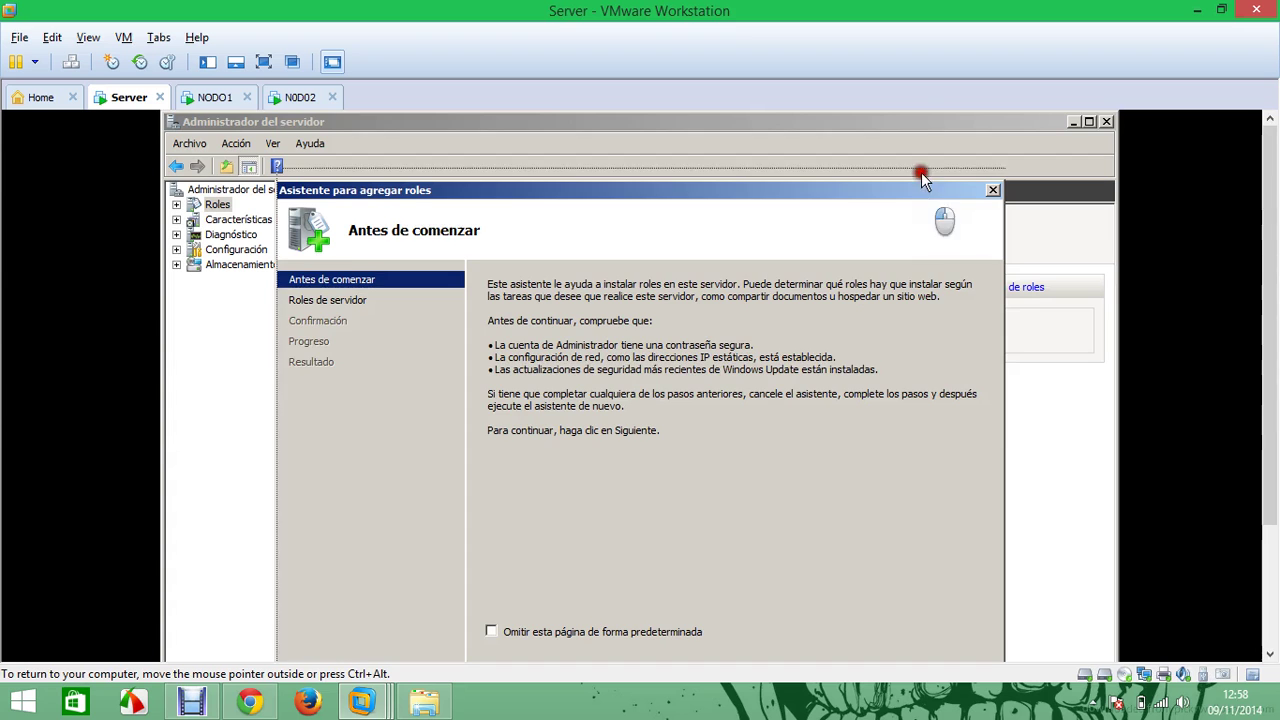
pyautogui.click(801, 615)
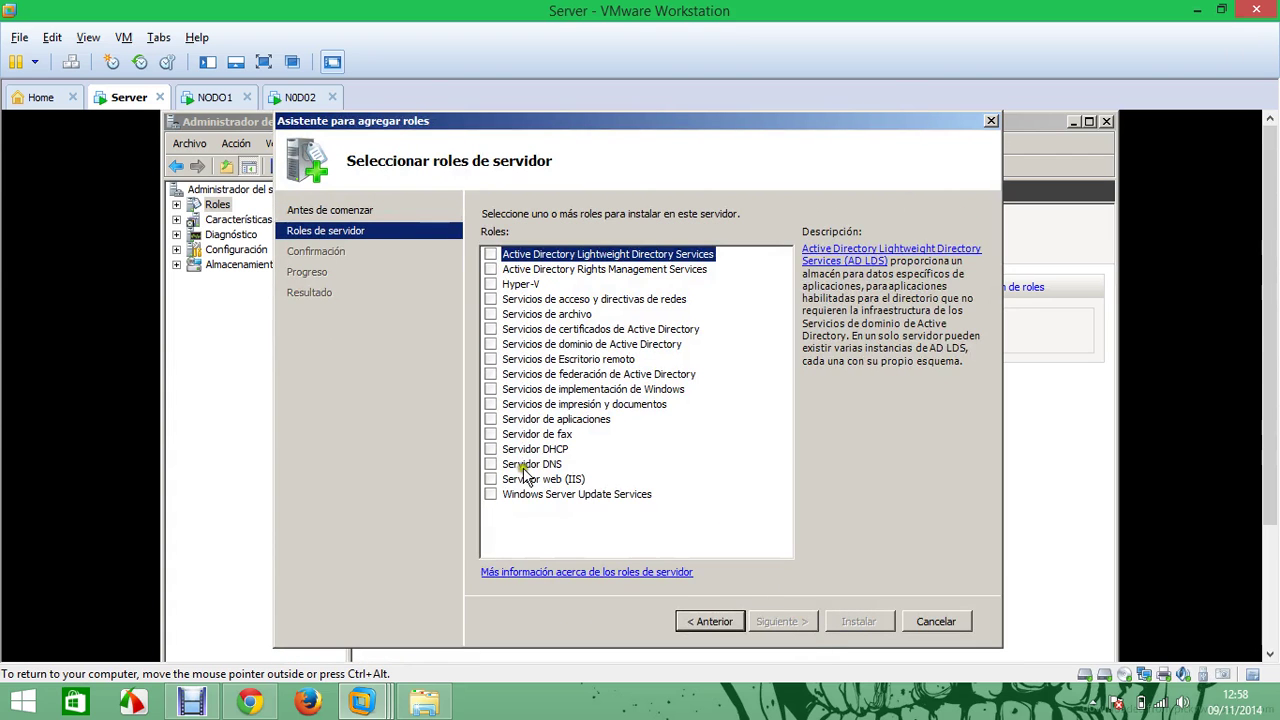
pyautogui.click(490, 464)
pyautogui.click(803, 617)
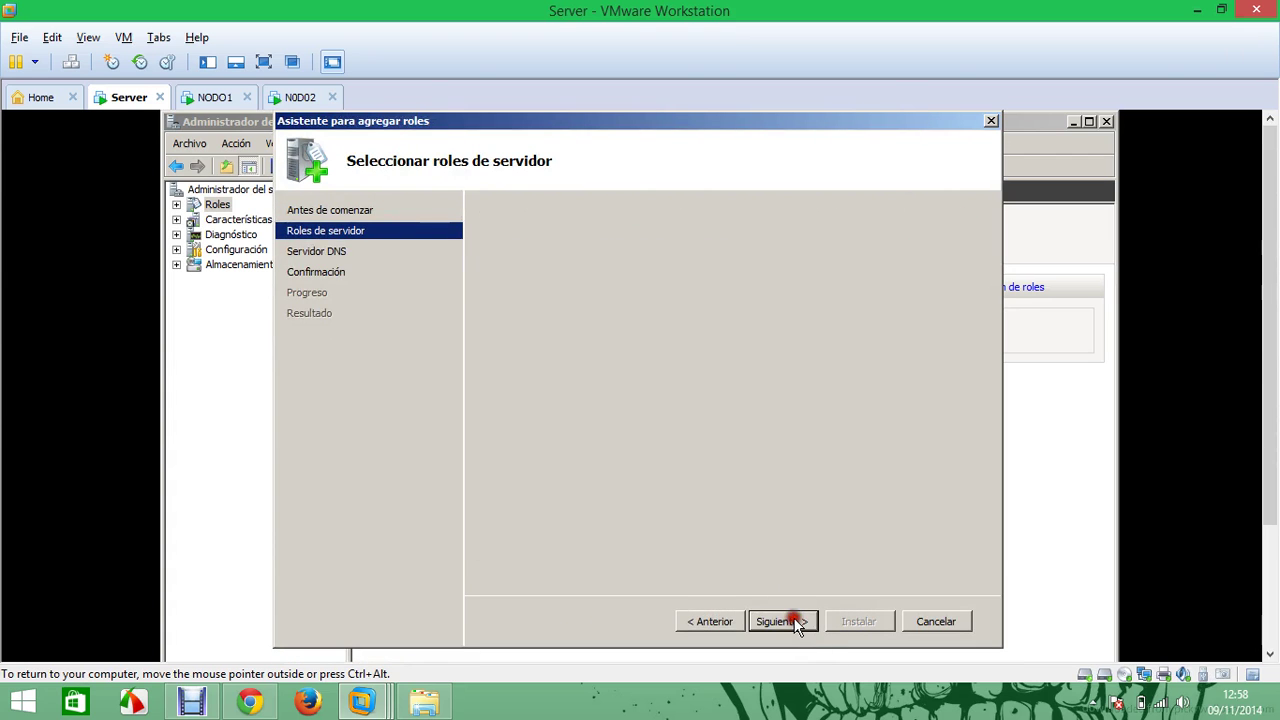
pyautogui.click(800, 620)
pyautogui.click(858, 621)
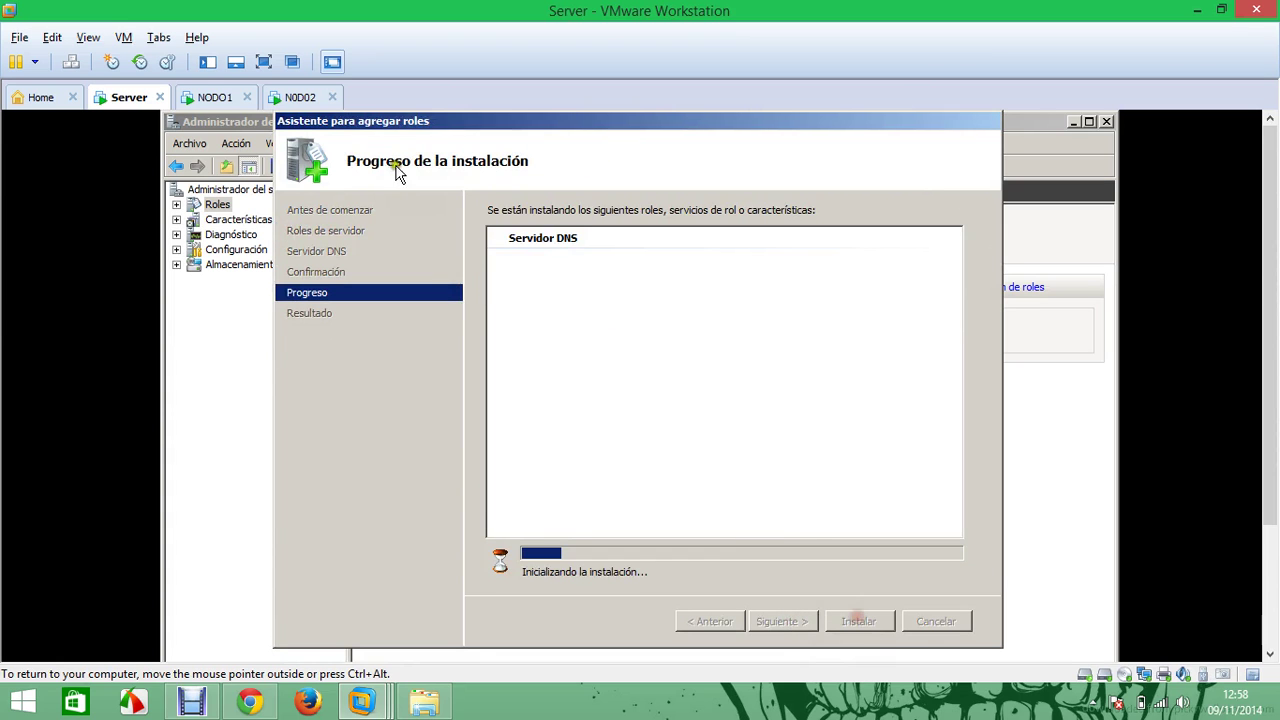
pyautogui.click(218, 97)
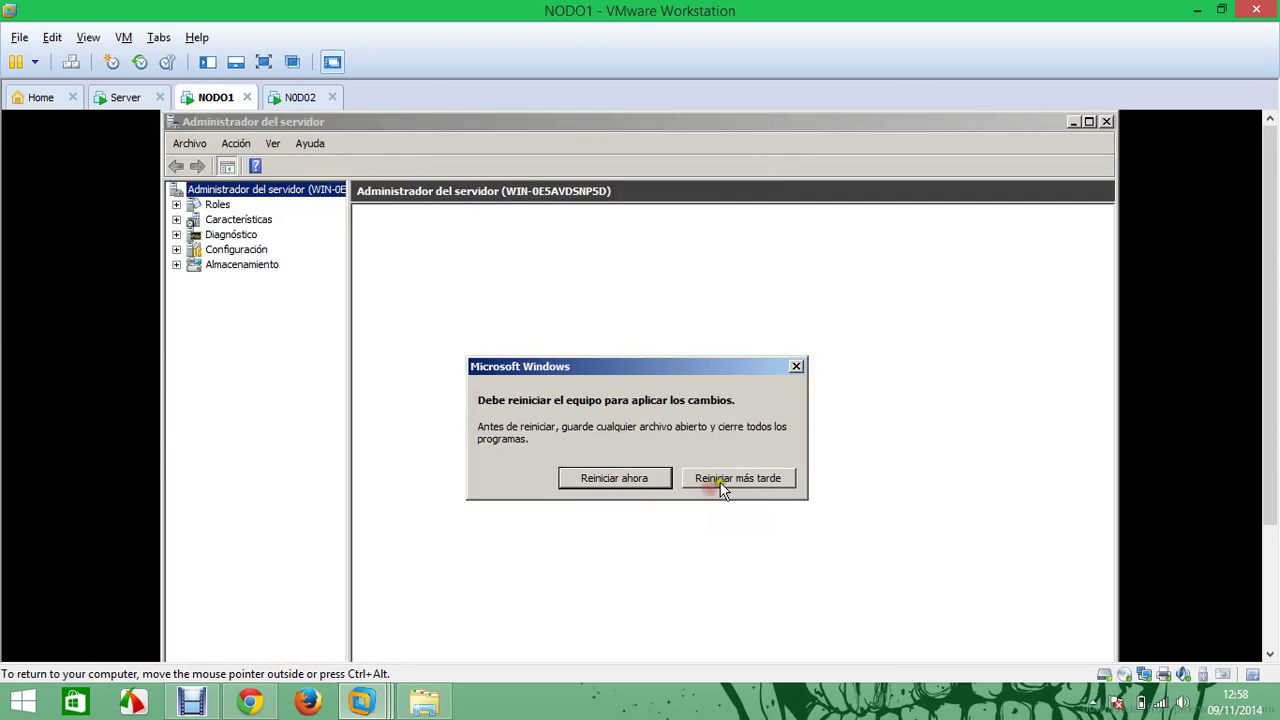
# Postpone NODO1's restart and install the Servidor web (IIS) role, then switch to N0D02
pyautogui.click(714, 486)
pyautogui.click(222, 205)
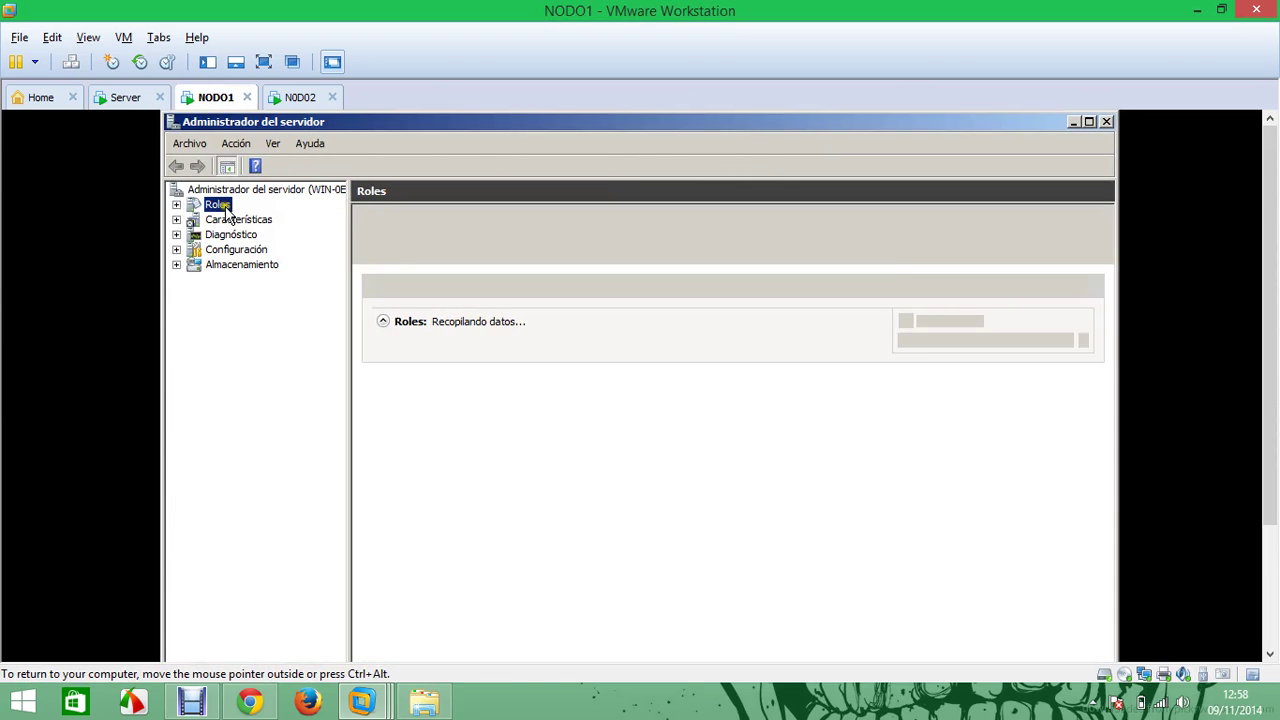
pyautogui.click(948, 322)
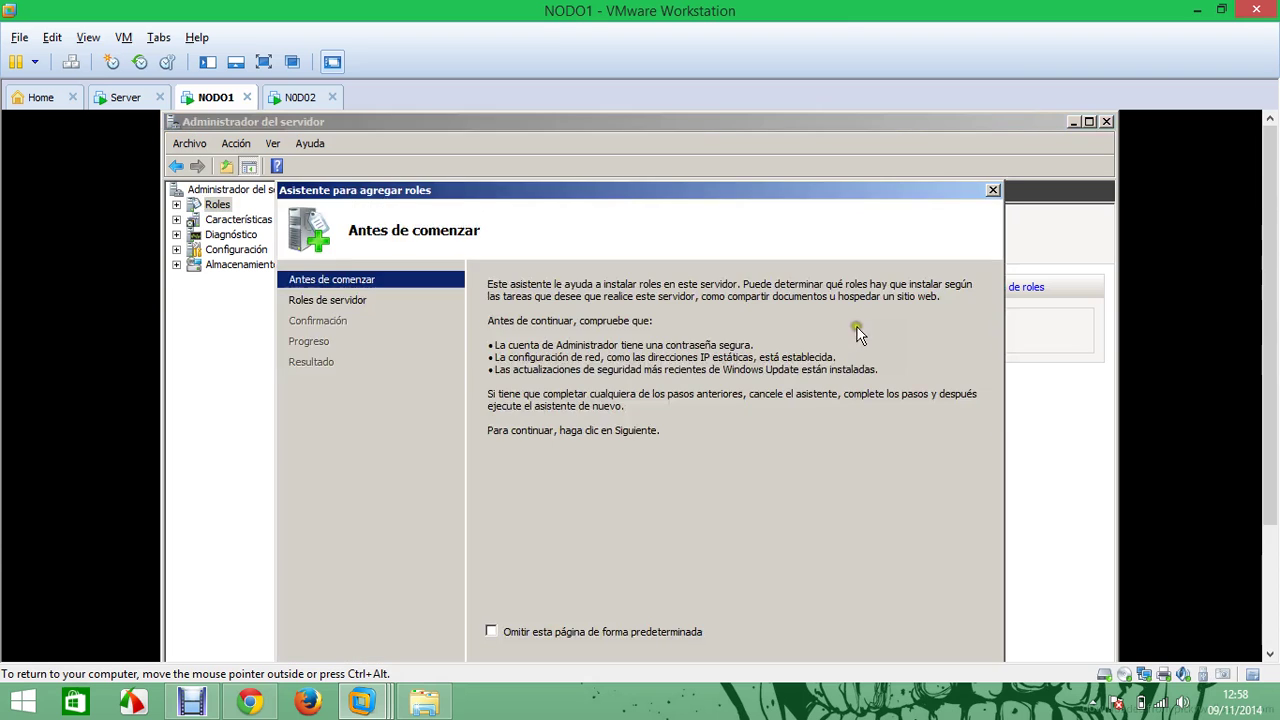
pyautogui.moveTo(744, 190); pyautogui.dragTo(749, 118)
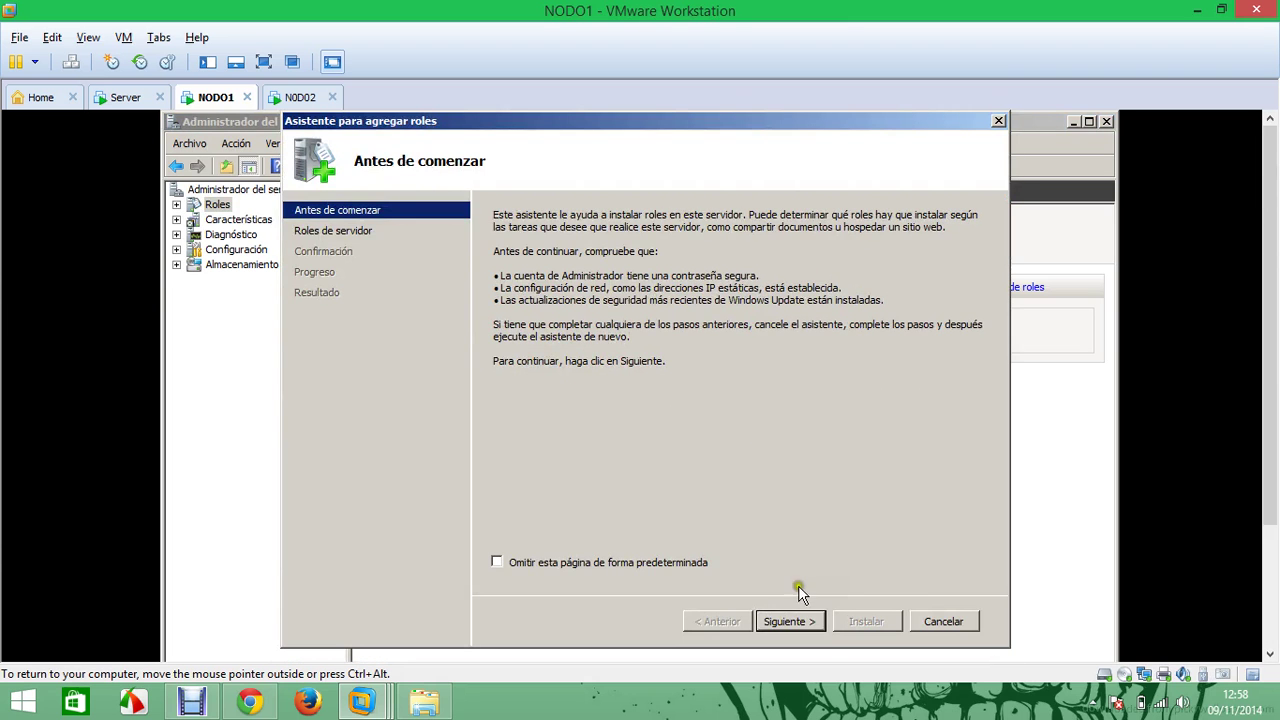
pyautogui.click(792, 621)
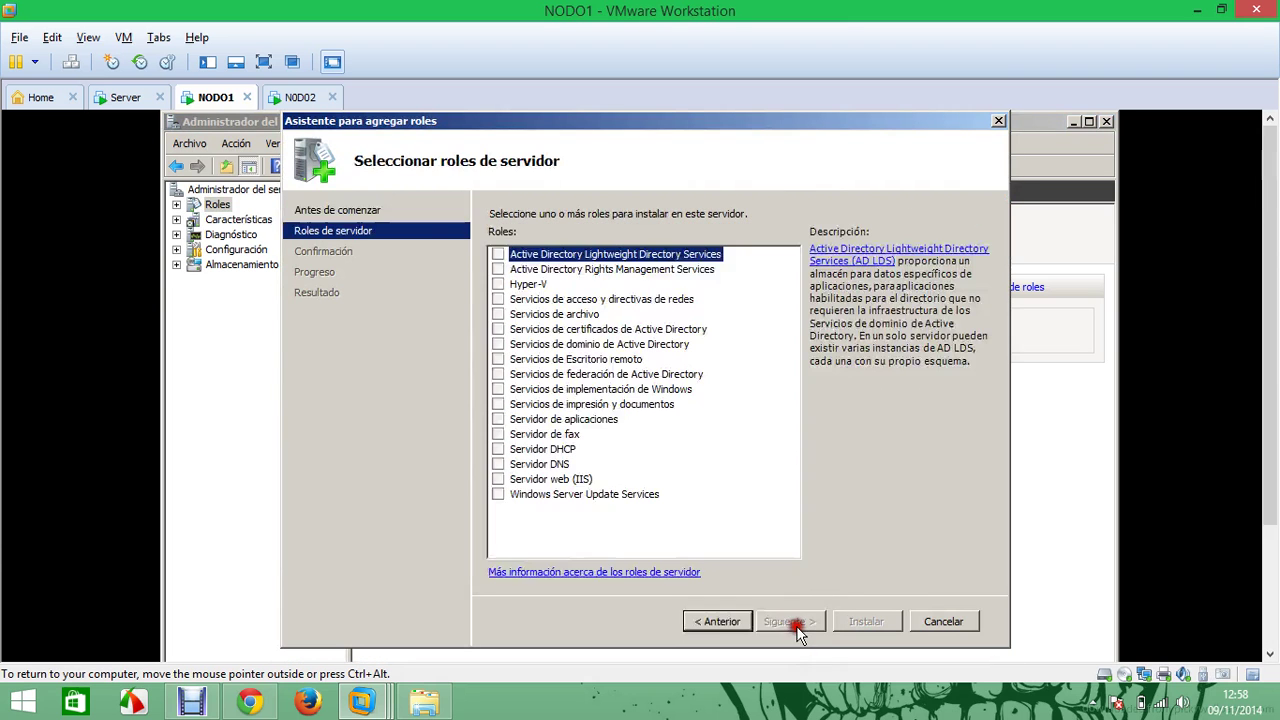
pyautogui.click(499, 481)
pyautogui.click(812, 622)
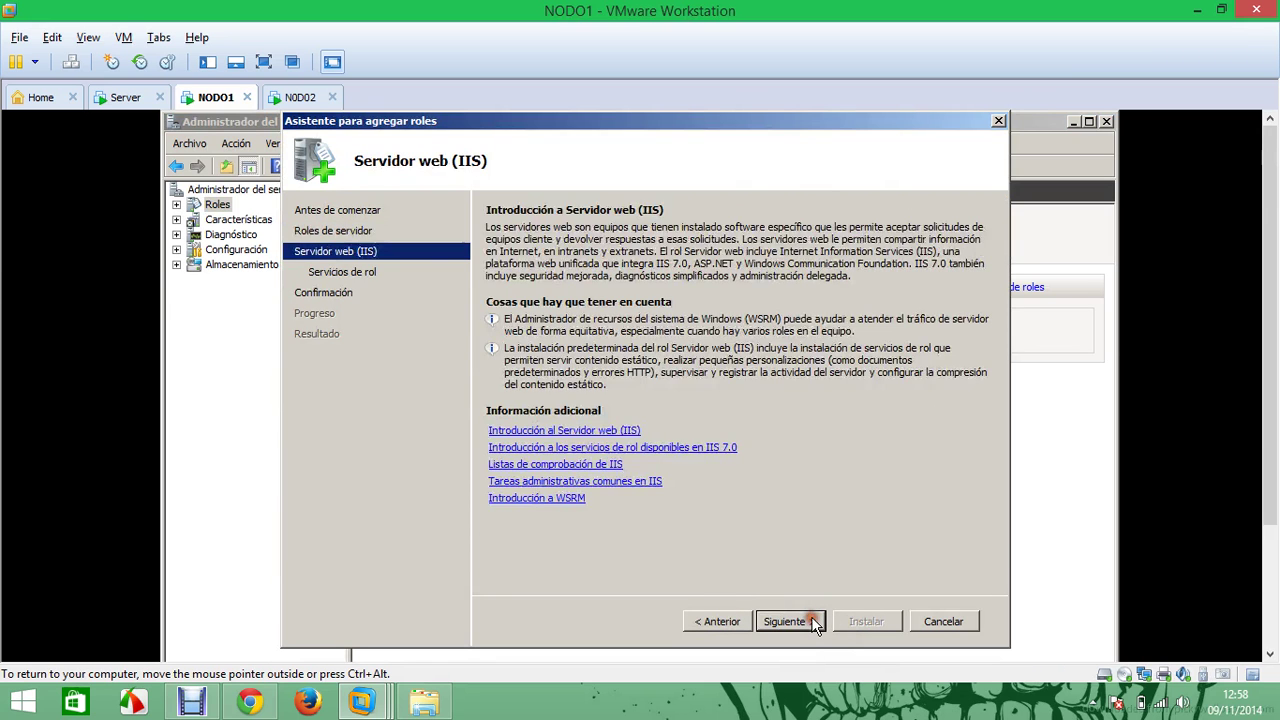
pyautogui.click(812, 622)
pyautogui.click(802, 622)
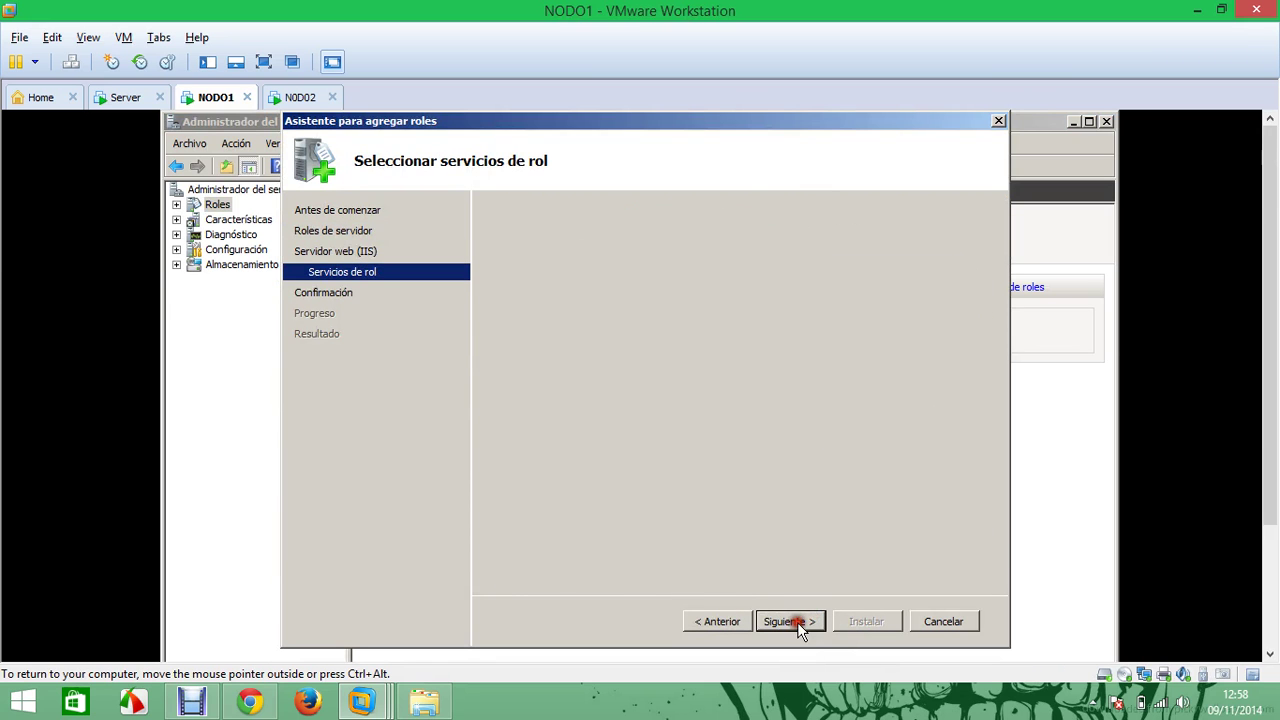
pyautogui.click(862, 621)
pyautogui.click(282, 96)
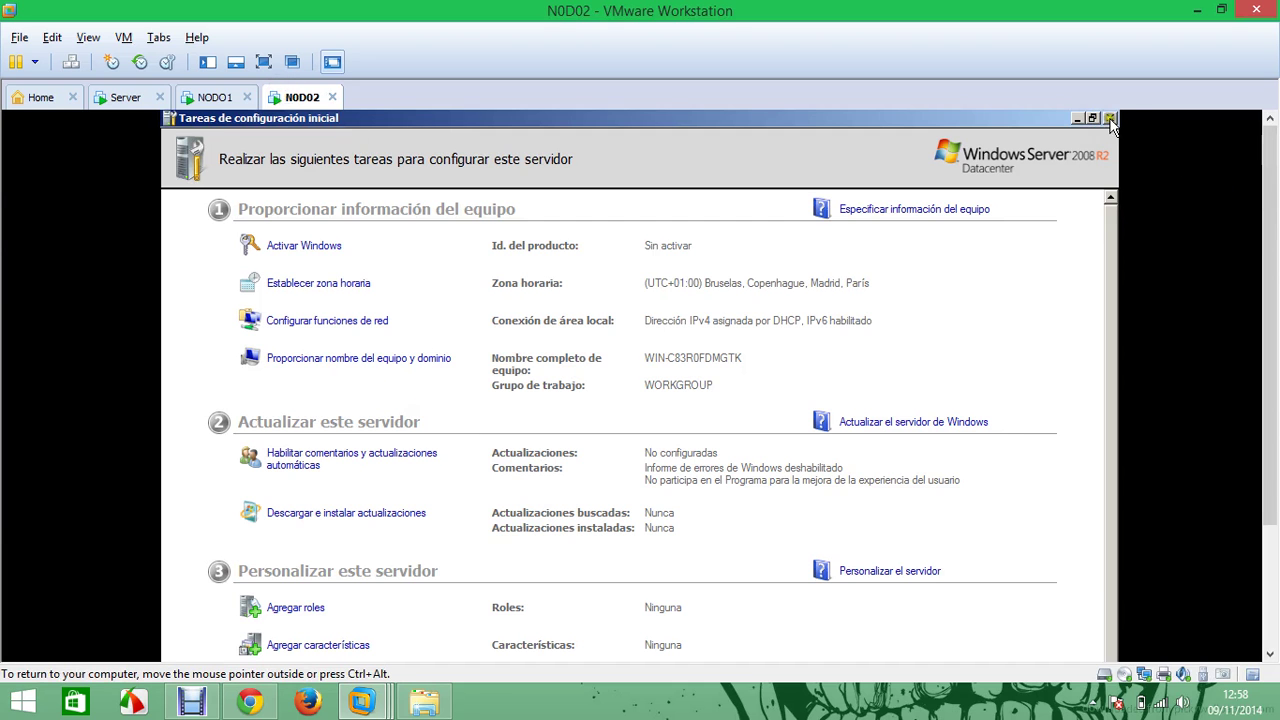
# On N0D02, close Initial Configuration Tasks, postpone the restart and start the Add Roles wizard
pyautogui.click(1110, 118)
pyautogui.scroll(-3, 1268, 206)
pyautogui.click(763, 320)
pyautogui.scroll(3, 1174, 332)
pyautogui.click(218, 204)
pyautogui.click(957, 324)
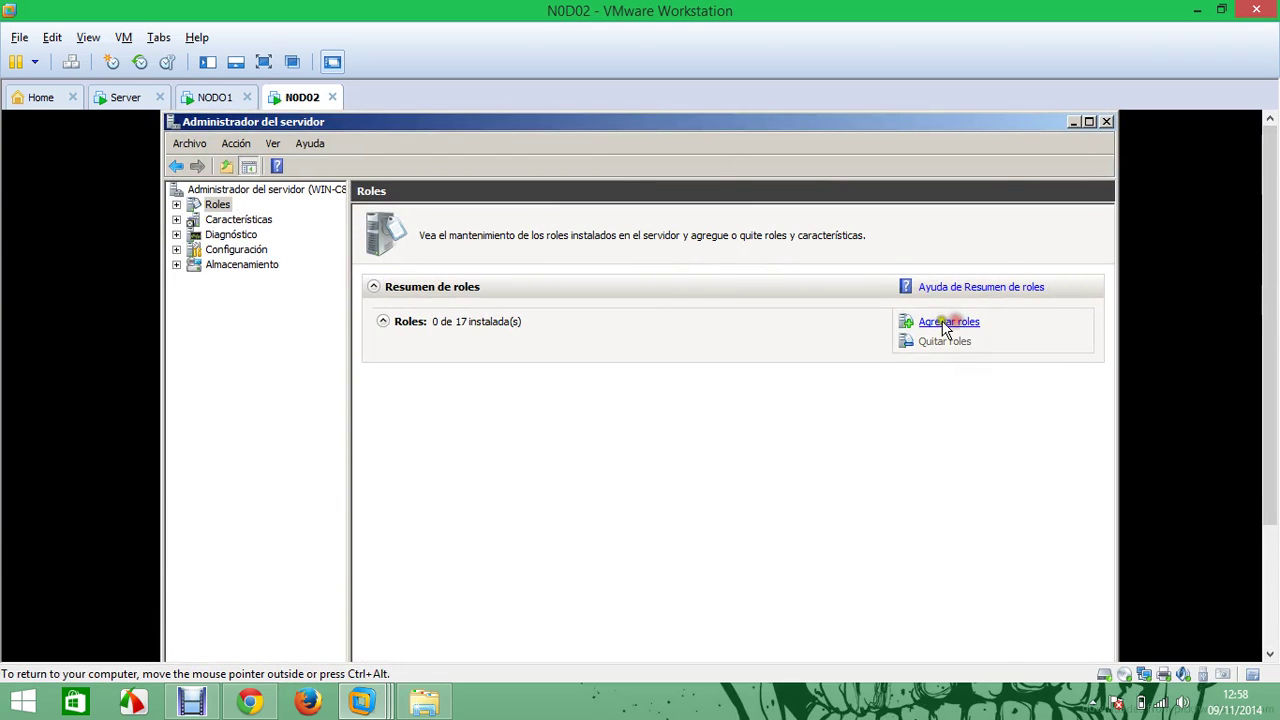
pyautogui.moveTo(760, 196); pyautogui.dragTo(760, 131)
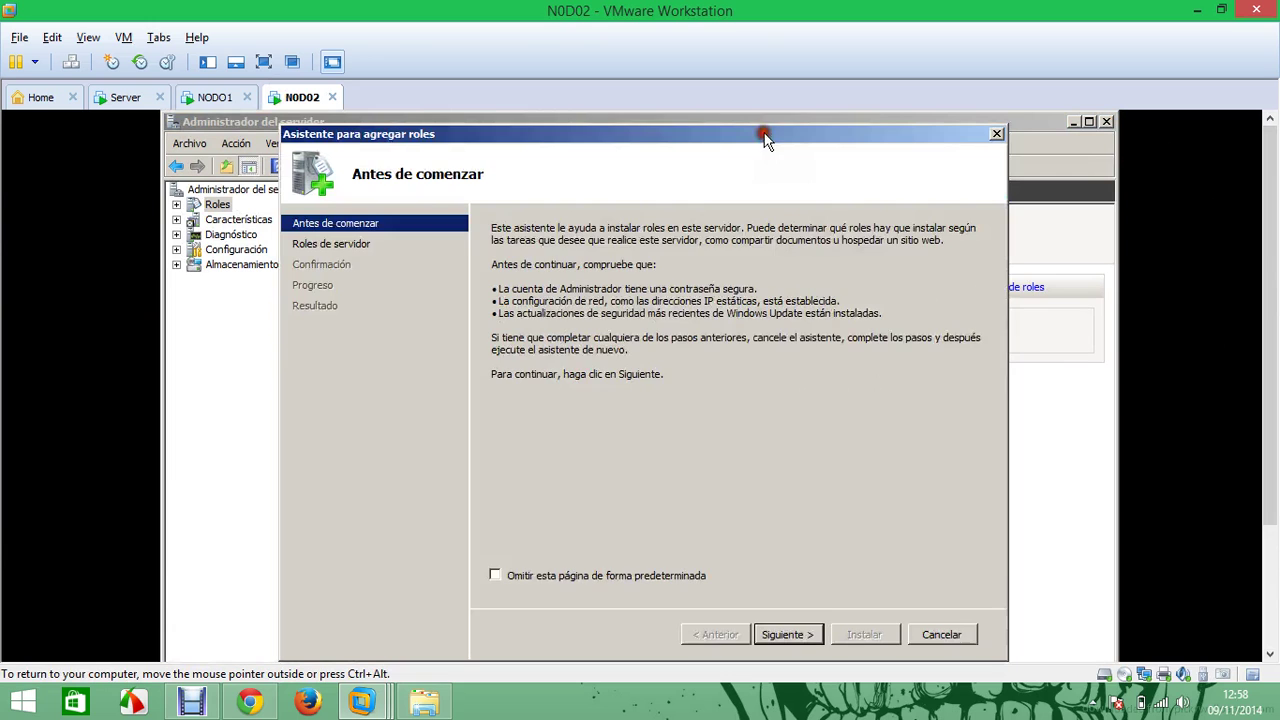
pyautogui.click(788, 634)
# Decline the DNS role, install Servidor web (IIS), then check NODO1 and the Server VM
pyautogui.click(496, 477)
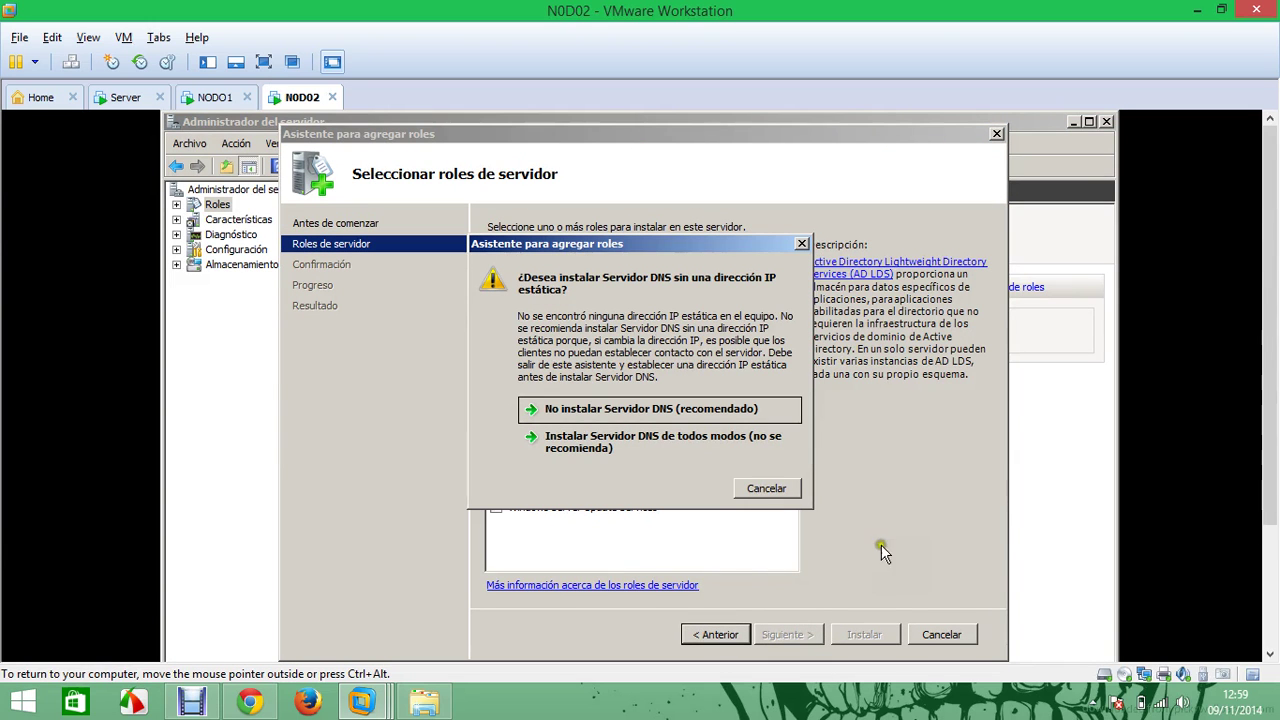
pyautogui.click(776, 488)
pyautogui.click(496, 492)
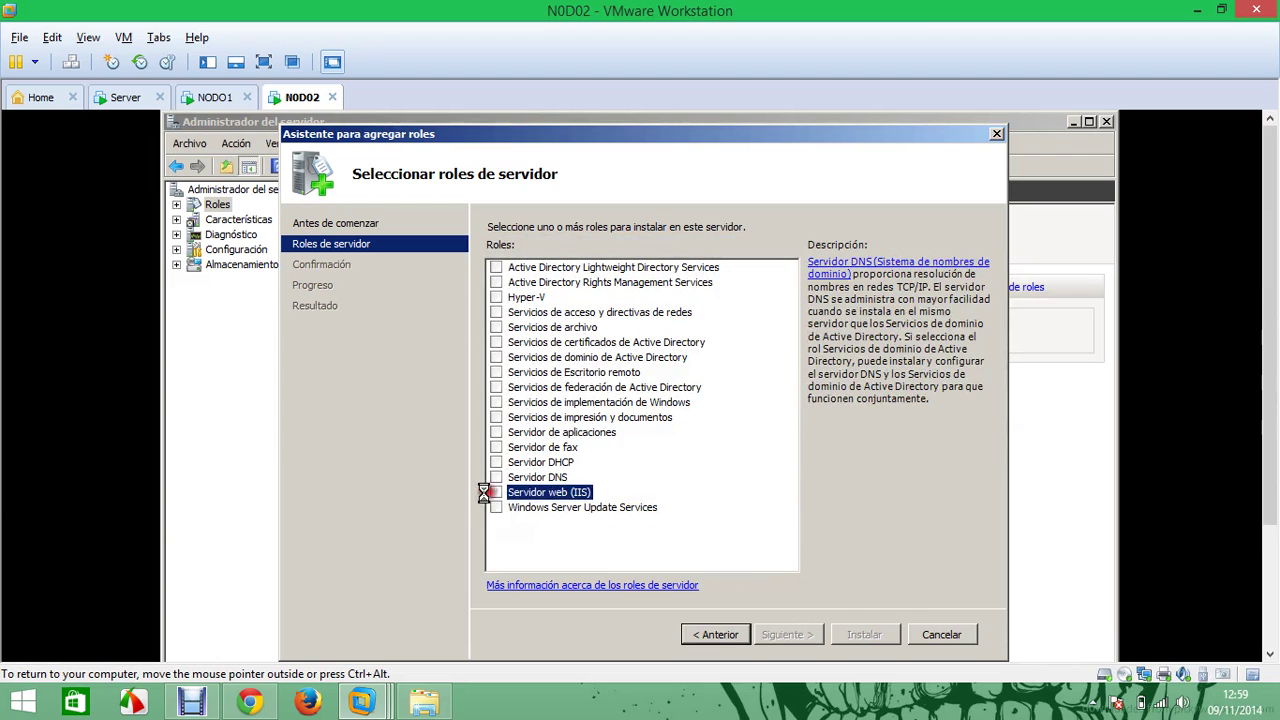
pyautogui.click(815, 636)
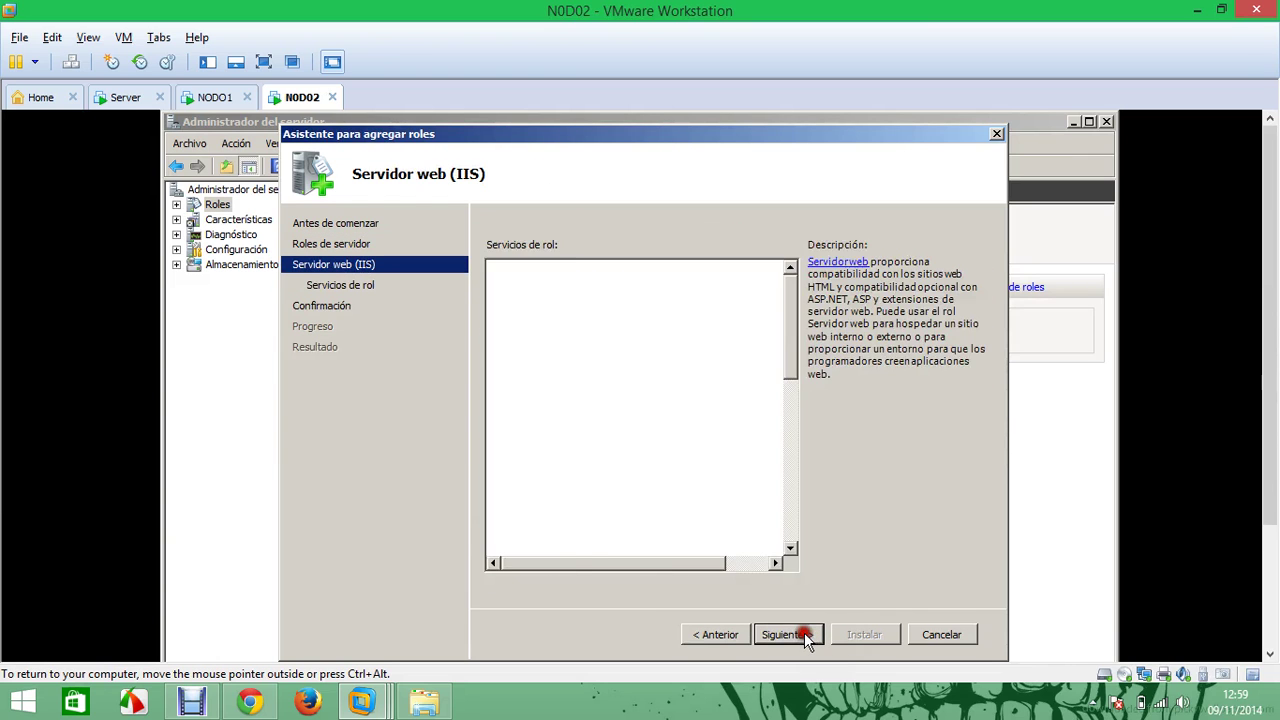
pyautogui.click(806, 636)
pyautogui.click(786, 635)
pyautogui.click(830, 637)
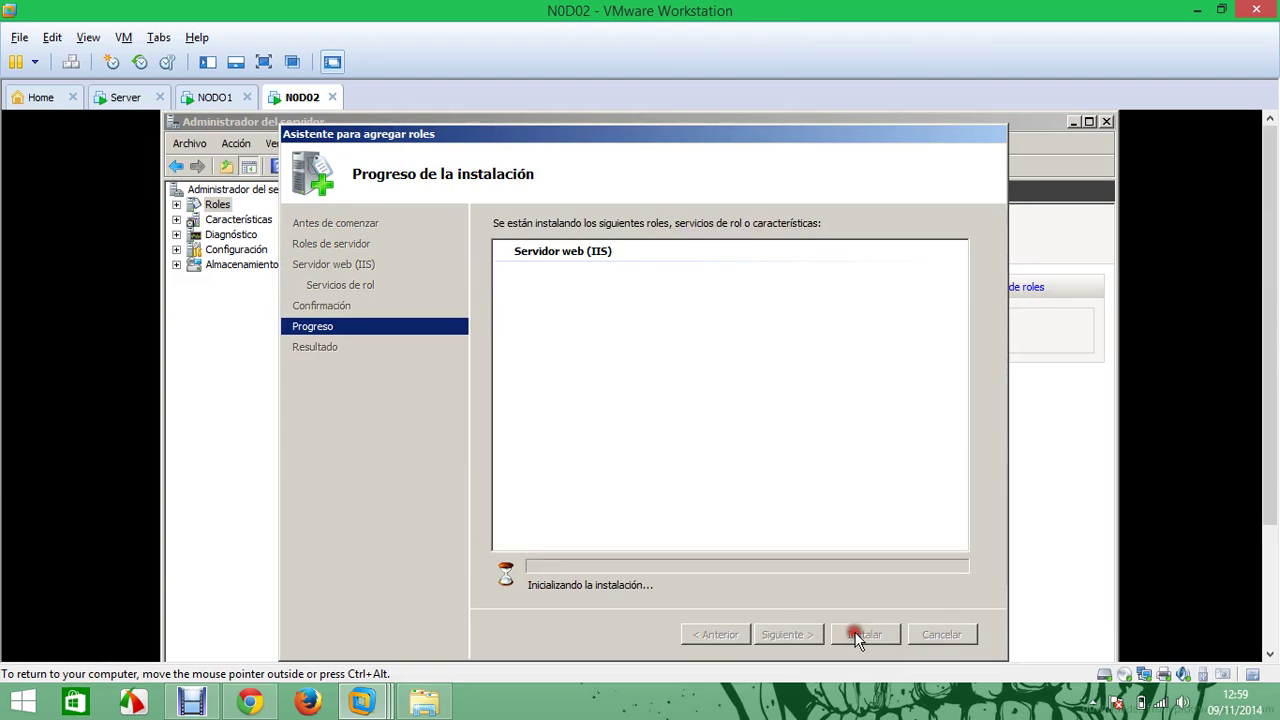
pyautogui.click(216, 98)
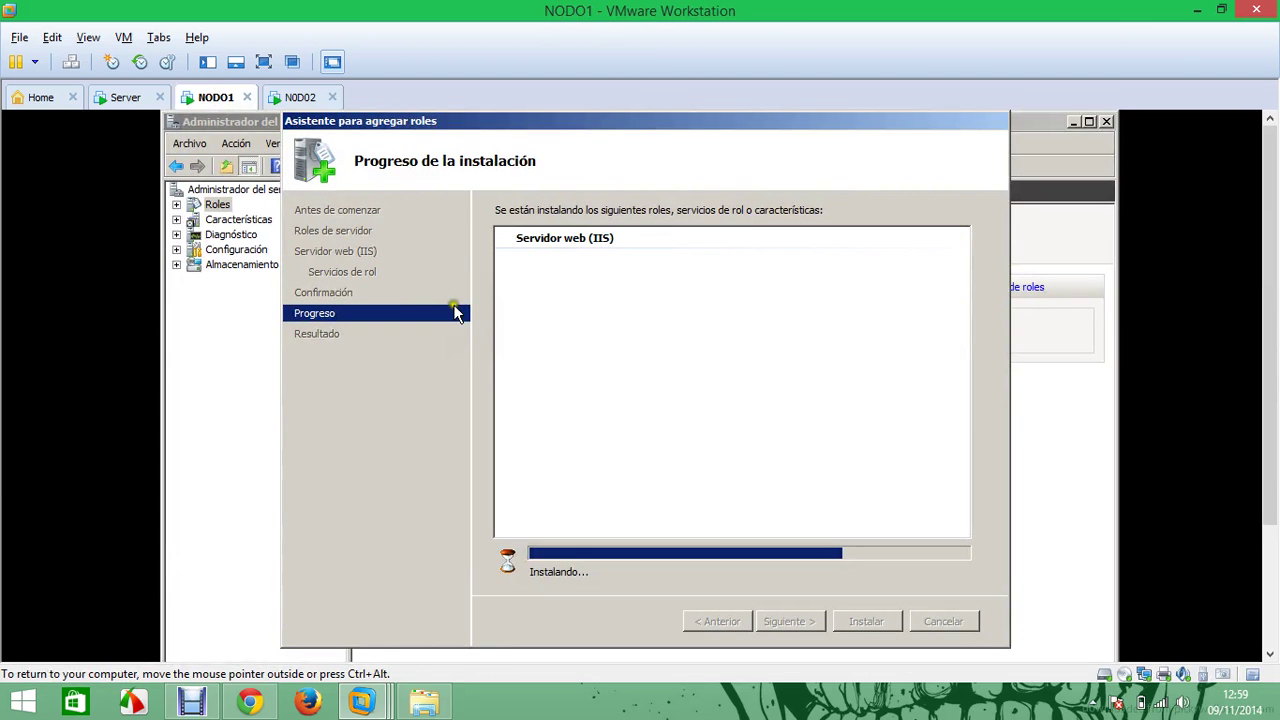
pyautogui.click(127, 98)
# Close the Server's DNS installation results and Server Manager, then switch to NODO1
pyautogui.click(884, 618)
pyautogui.click(1106, 123)
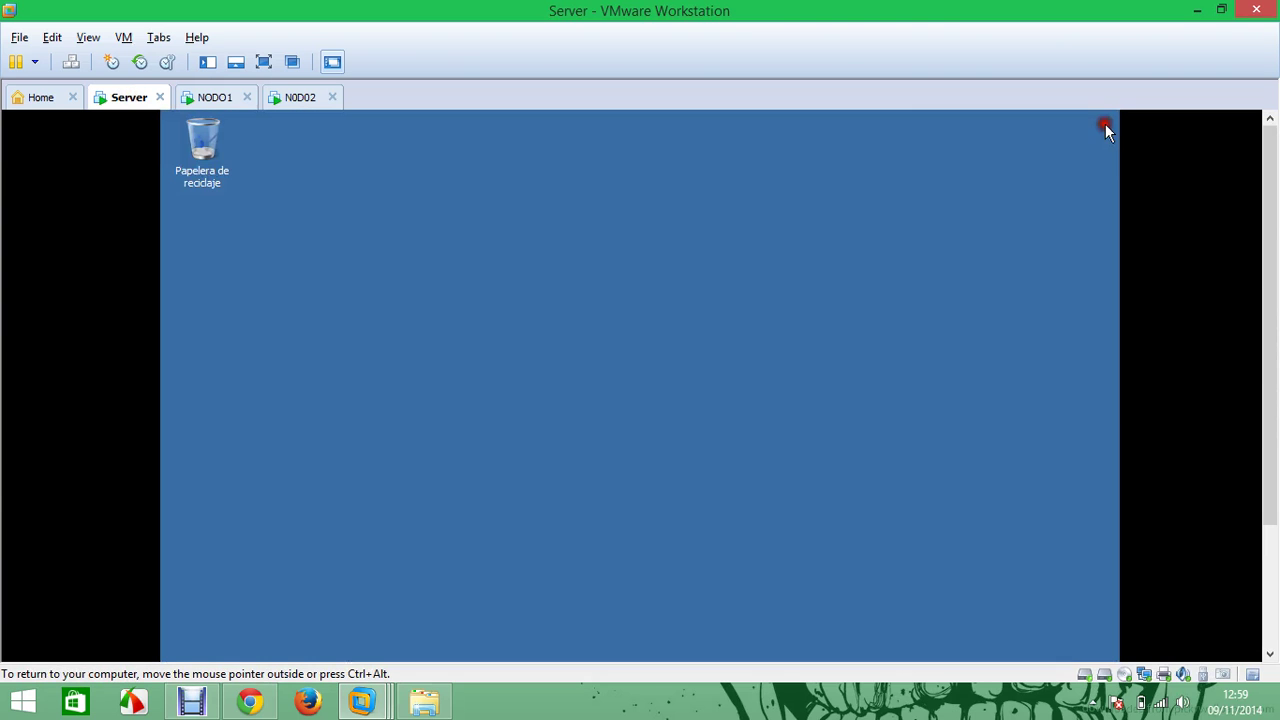
pyautogui.click(208, 97)
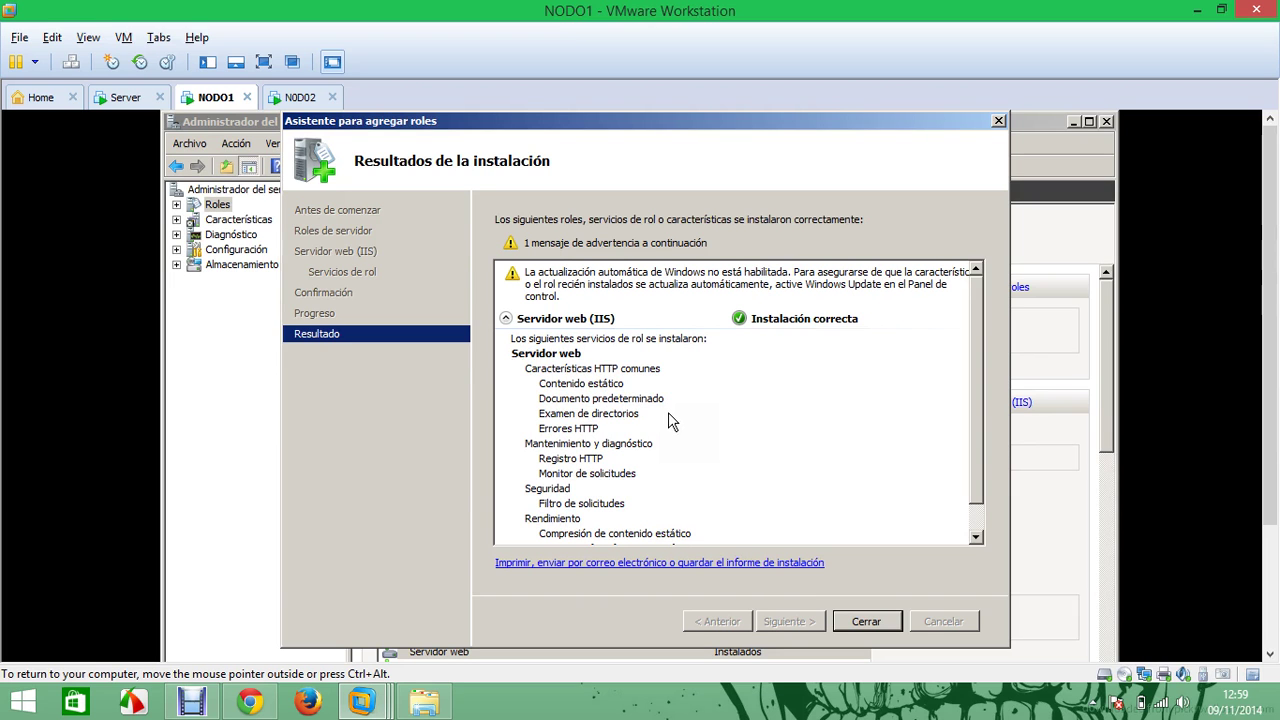
# On NODO1, close the IIS results and install the Equilibrio de carga de red feature
pyautogui.click(865, 621)
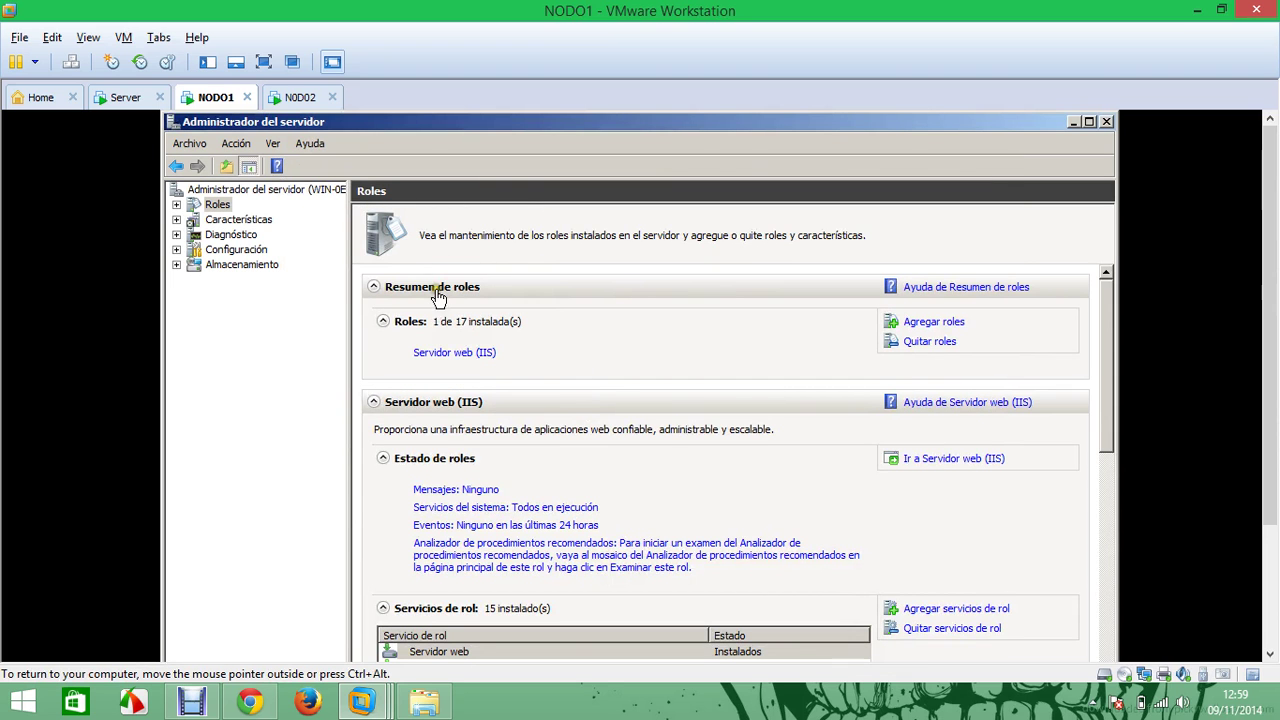
pyautogui.click(245, 219)
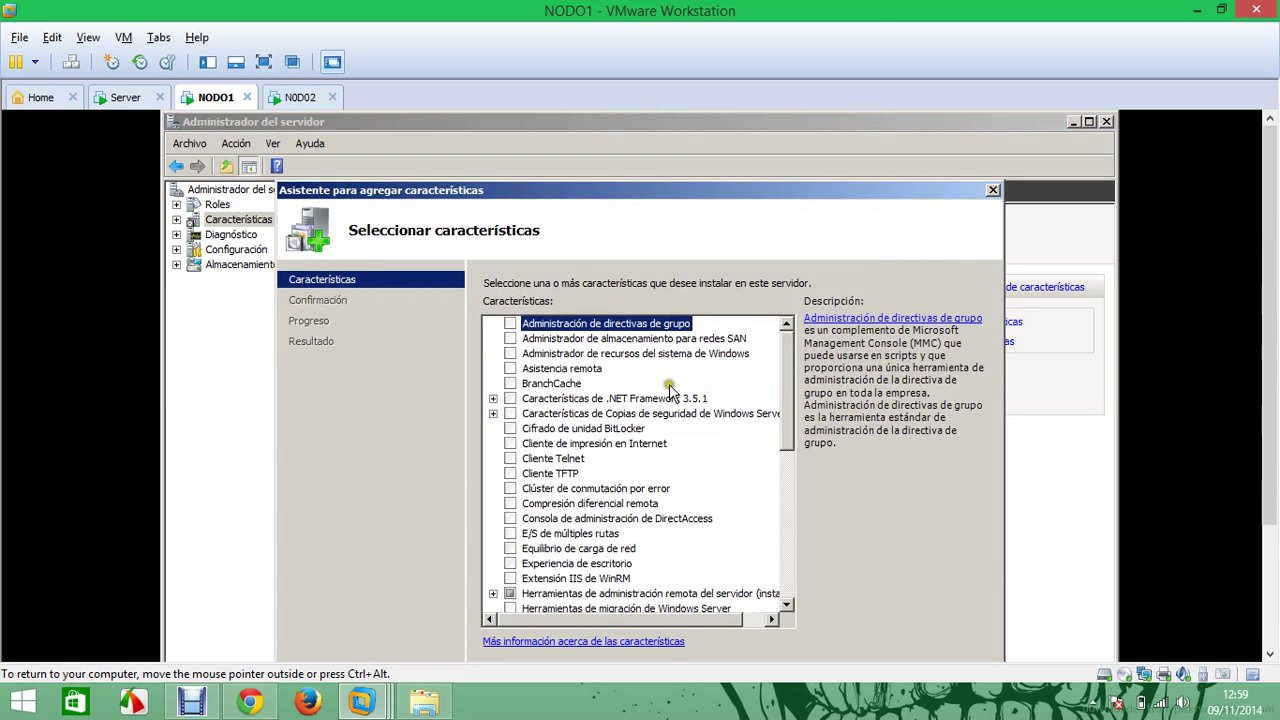
pyautogui.click(932, 321)
pyautogui.scroll(-3, 773, 403)
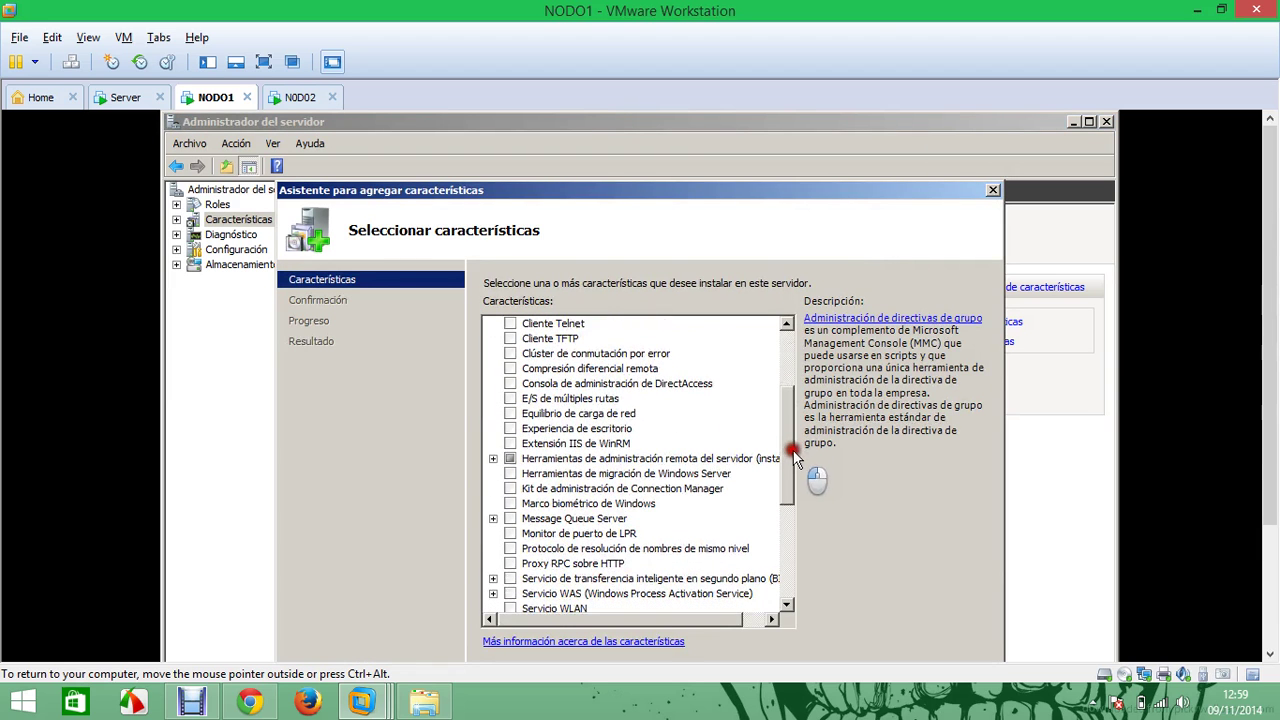
pyautogui.click(510, 414)
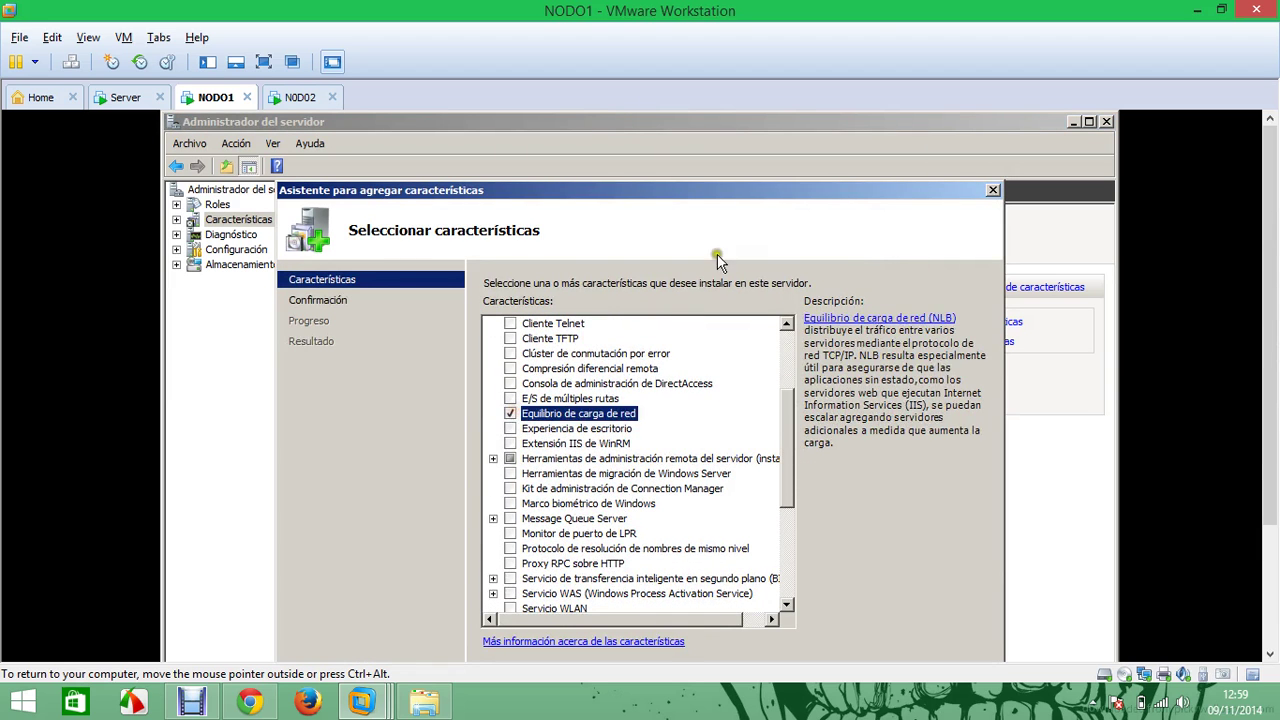
pyautogui.moveTo(734, 190); pyautogui.dragTo(737, 126)
pyautogui.click(810, 627)
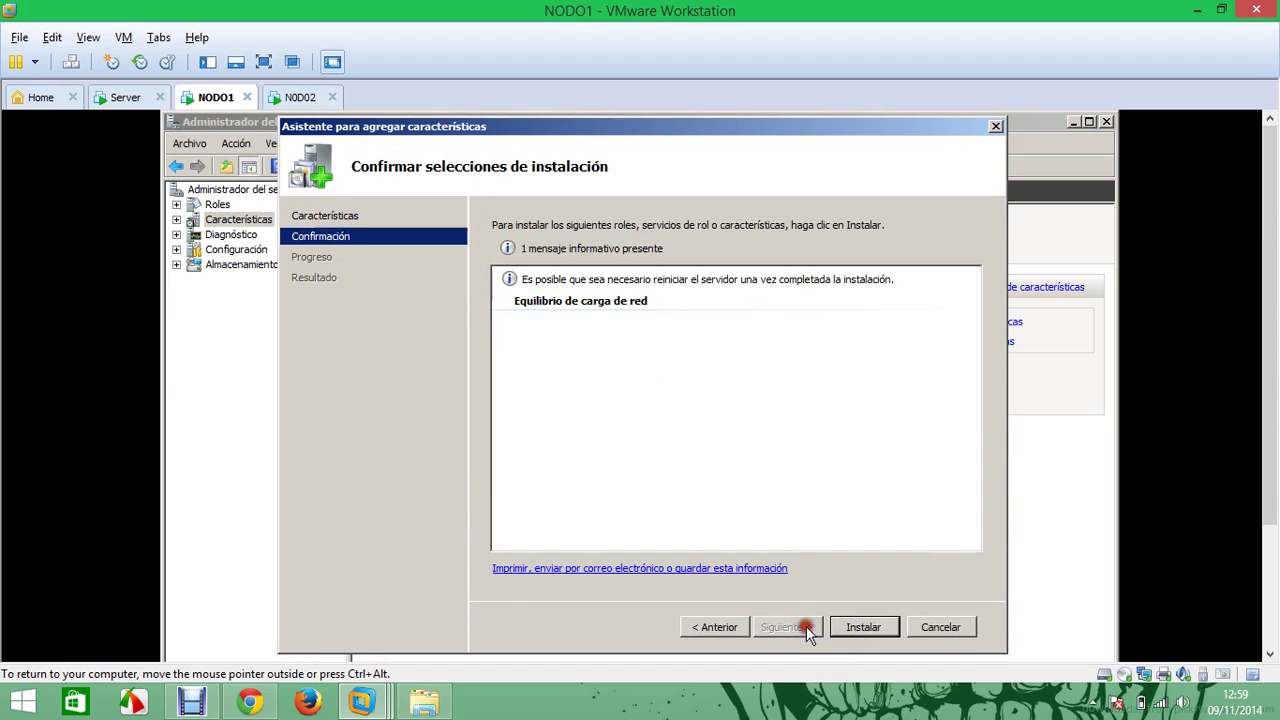
pyautogui.click(860, 627)
# Install Equilibrio de carga de red on N0D02, then close NODO1's load balancing results
pyautogui.click(292, 97)
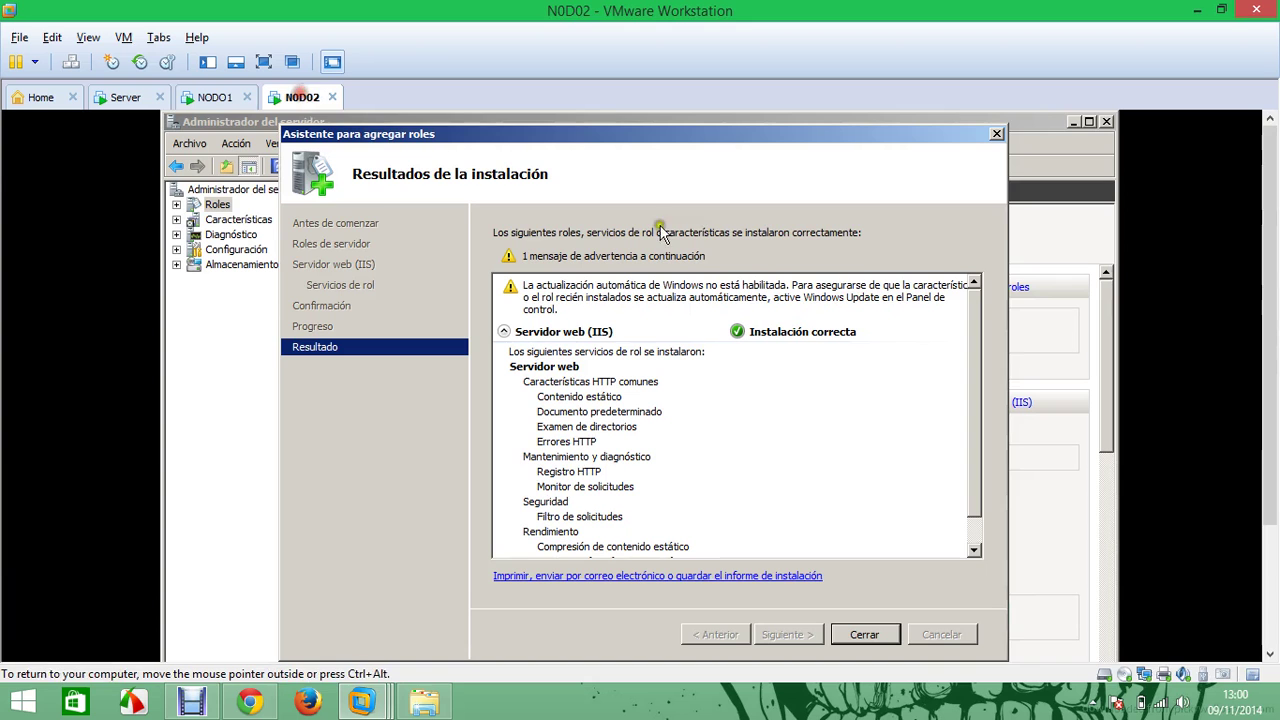
pyautogui.click(870, 634)
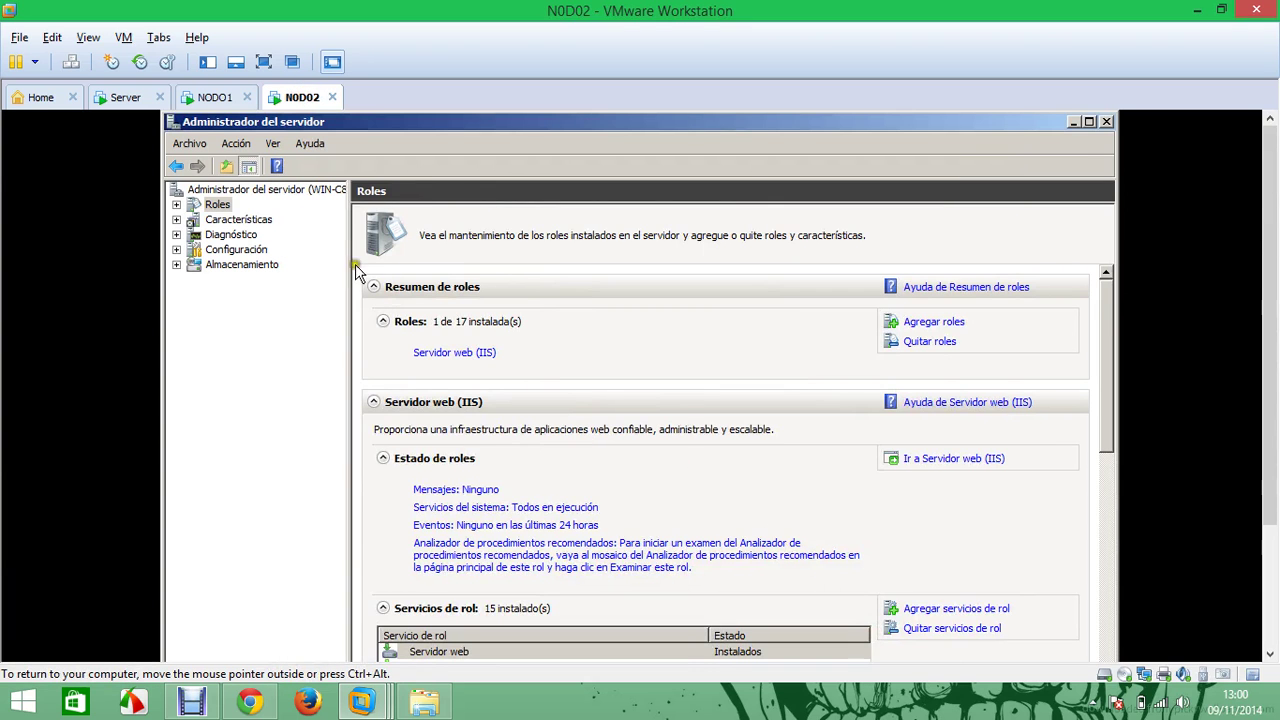
pyautogui.click(250, 219)
pyautogui.click(920, 323)
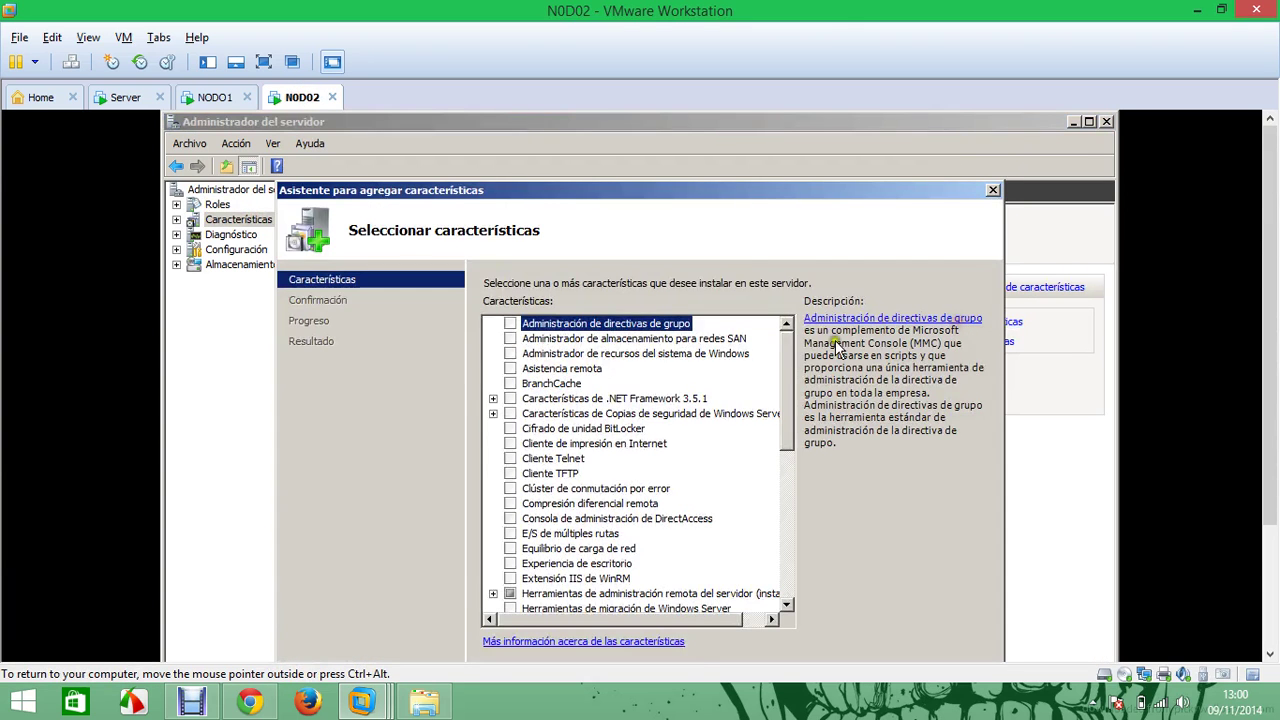
pyautogui.click(510, 548)
pyautogui.moveTo(738, 195); pyautogui.dragTo(741, 139)
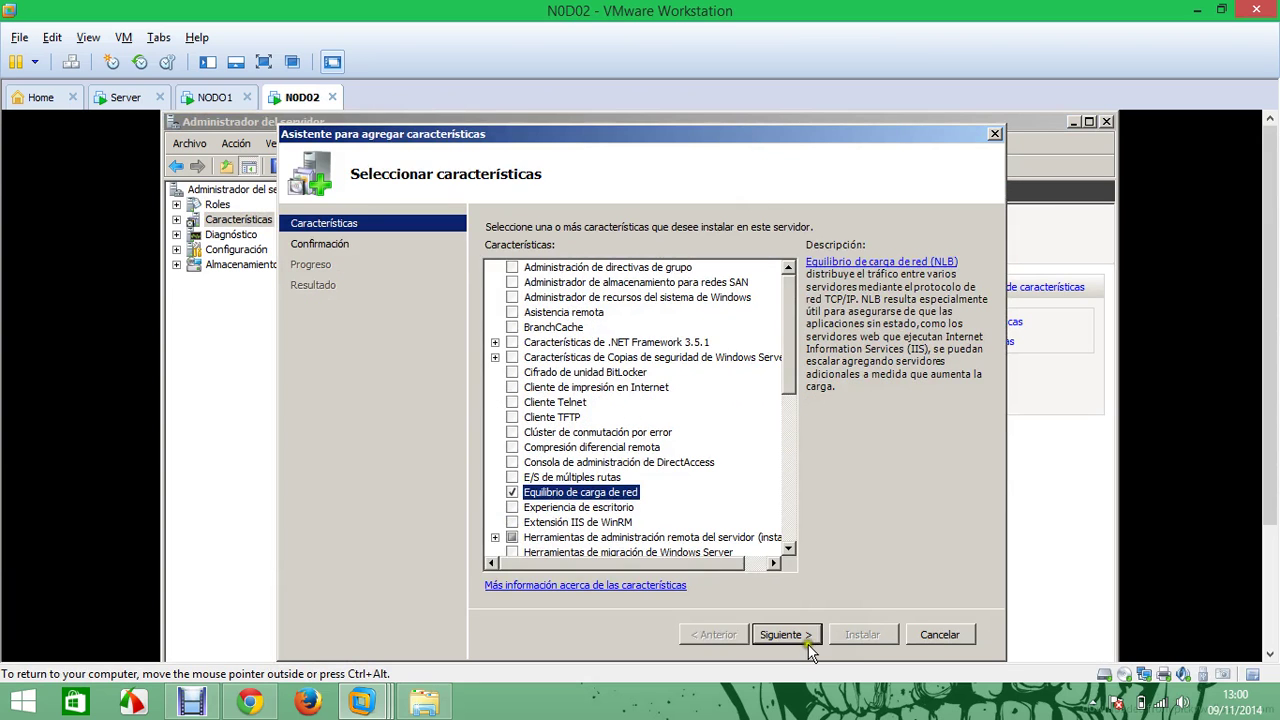
pyautogui.click(798, 634)
pyautogui.click(866, 636)
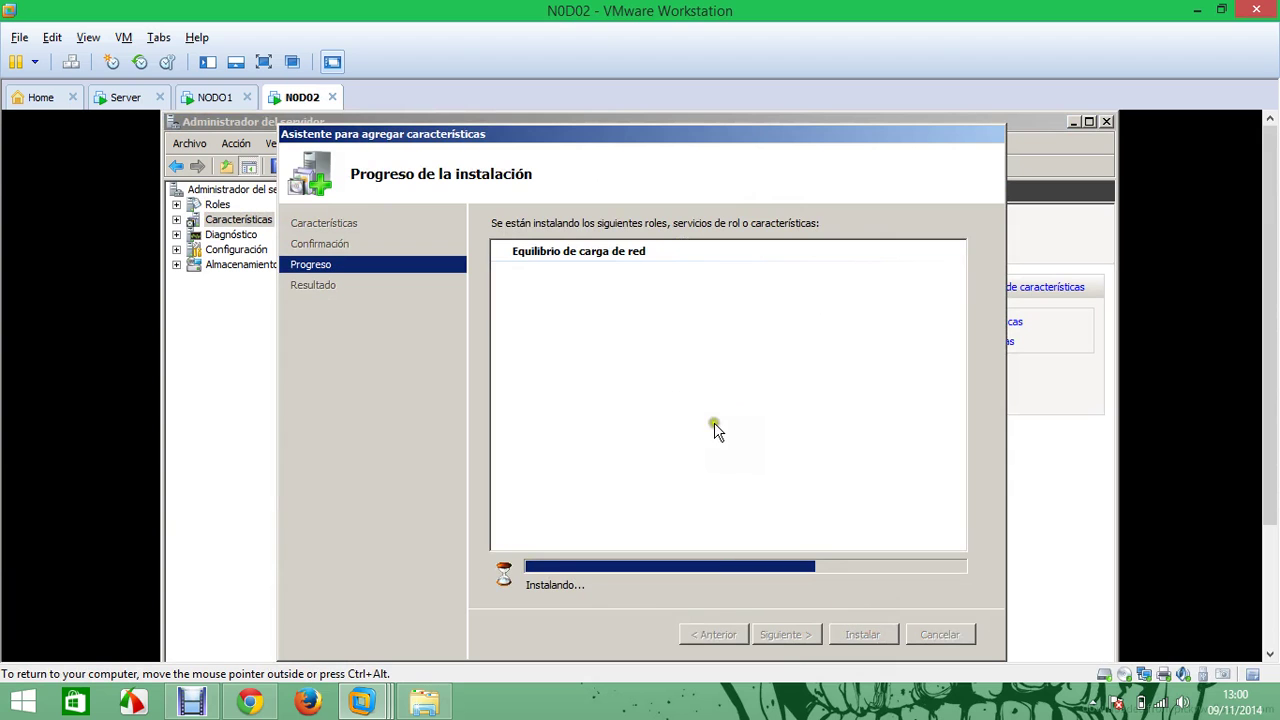
pyautogui.scroll(-3, 1271, 371)
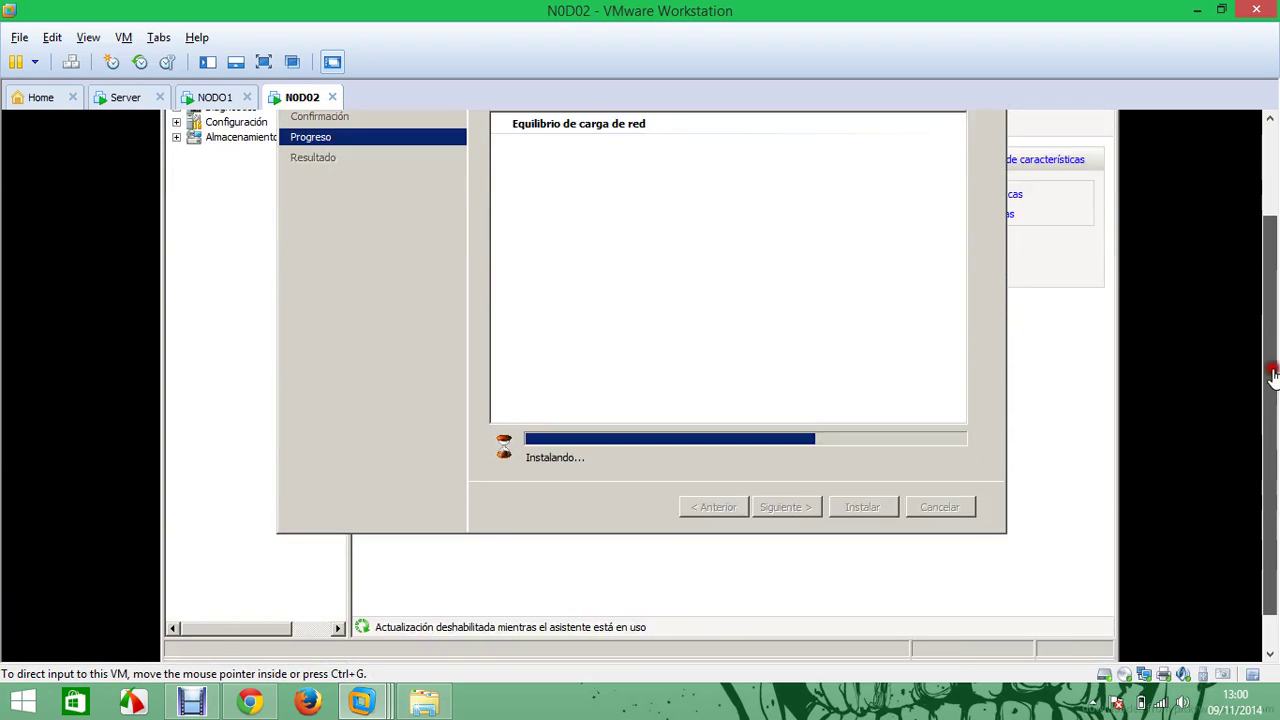
pyautogui.click(214, 97)
pyautogui.click(858, 467)
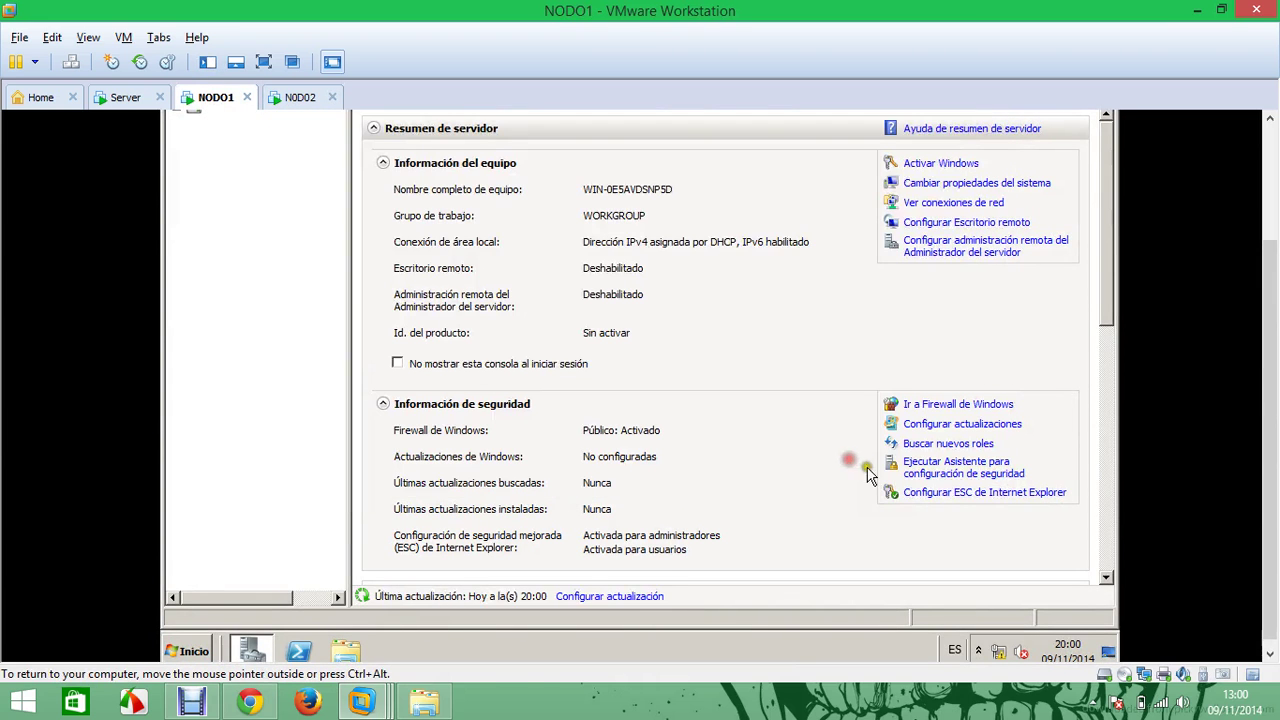
# Close NODO1's Server Manager and open its Local Area Connection properties
pyautogui.scroll(3, 1275, 310)
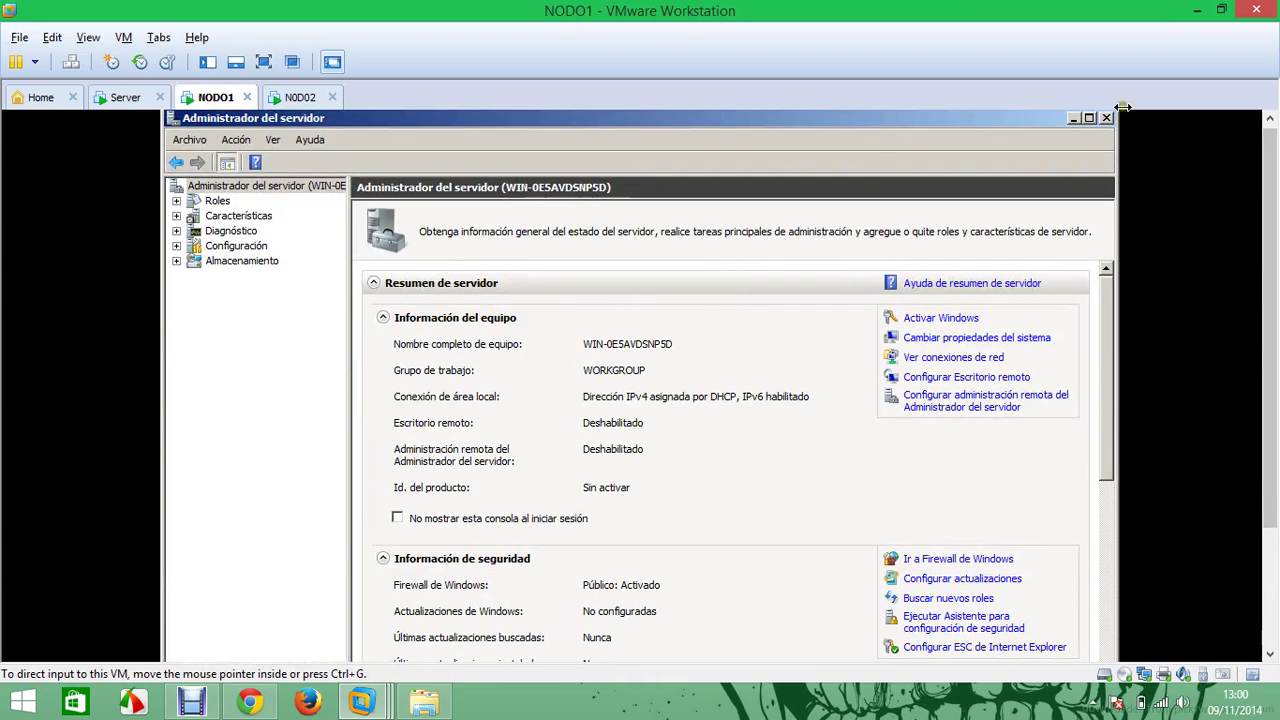
pyautogui.click(1129, 112)
pyautogui.scroll(-3, 1236, 525)
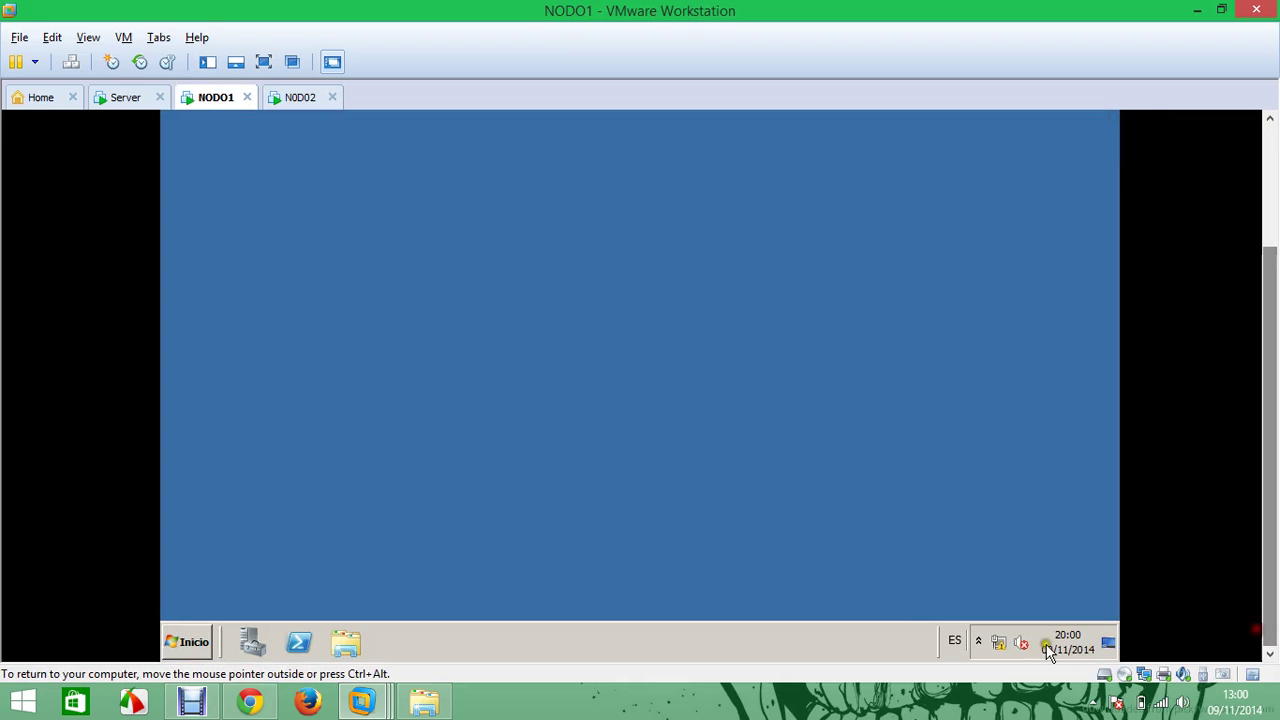
pyautogui.rightClick(1014, 646)
pyautogui.click(1012, 628)
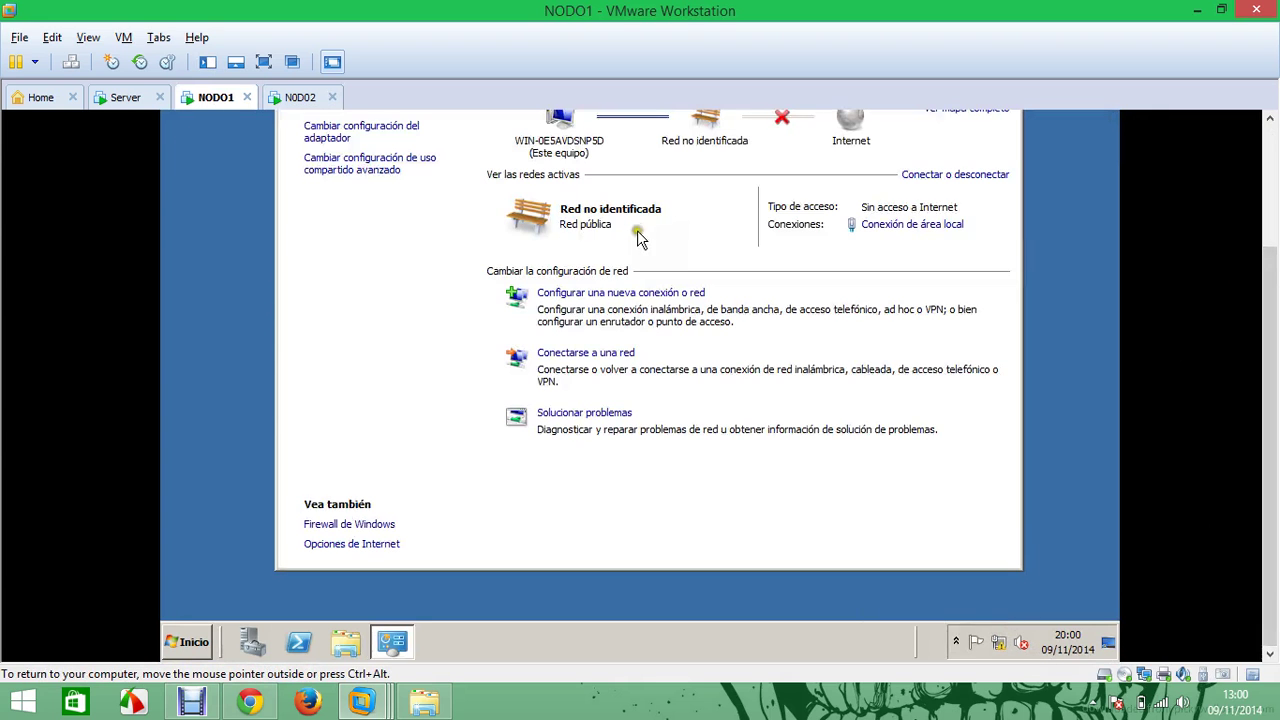
pyautogui.scroll(3, 1263, 230)
pyautogui.scroll(1, 1263, 230)
pyautogui.click(425, 260)
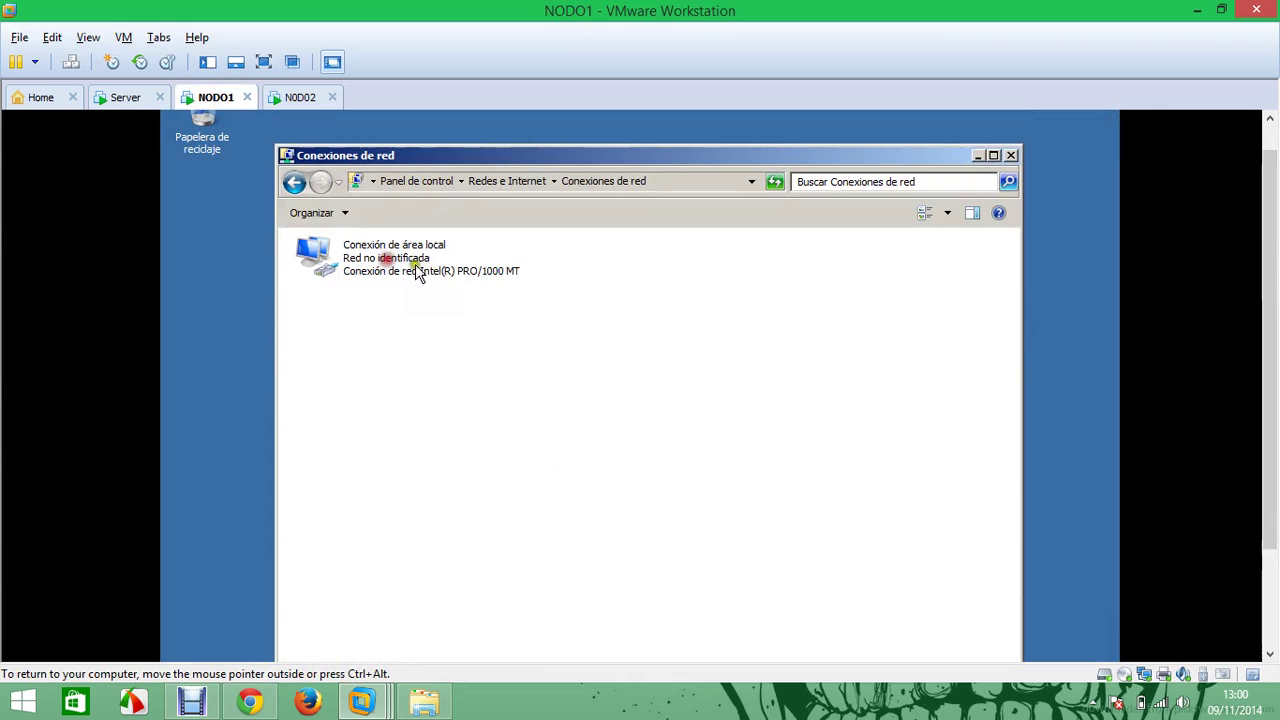
pyautogui.rightClick(432, 262)
pyautogui.rightClick(409, 265)
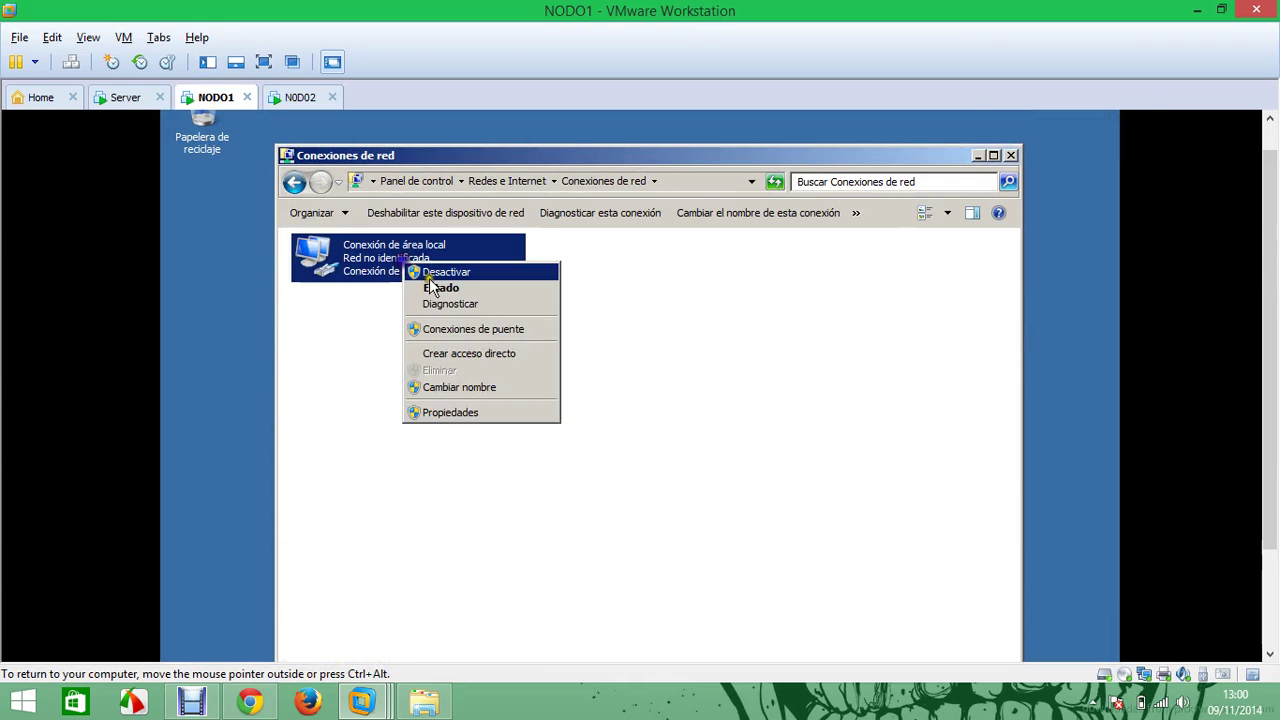
pyautogui.click(468, 415)
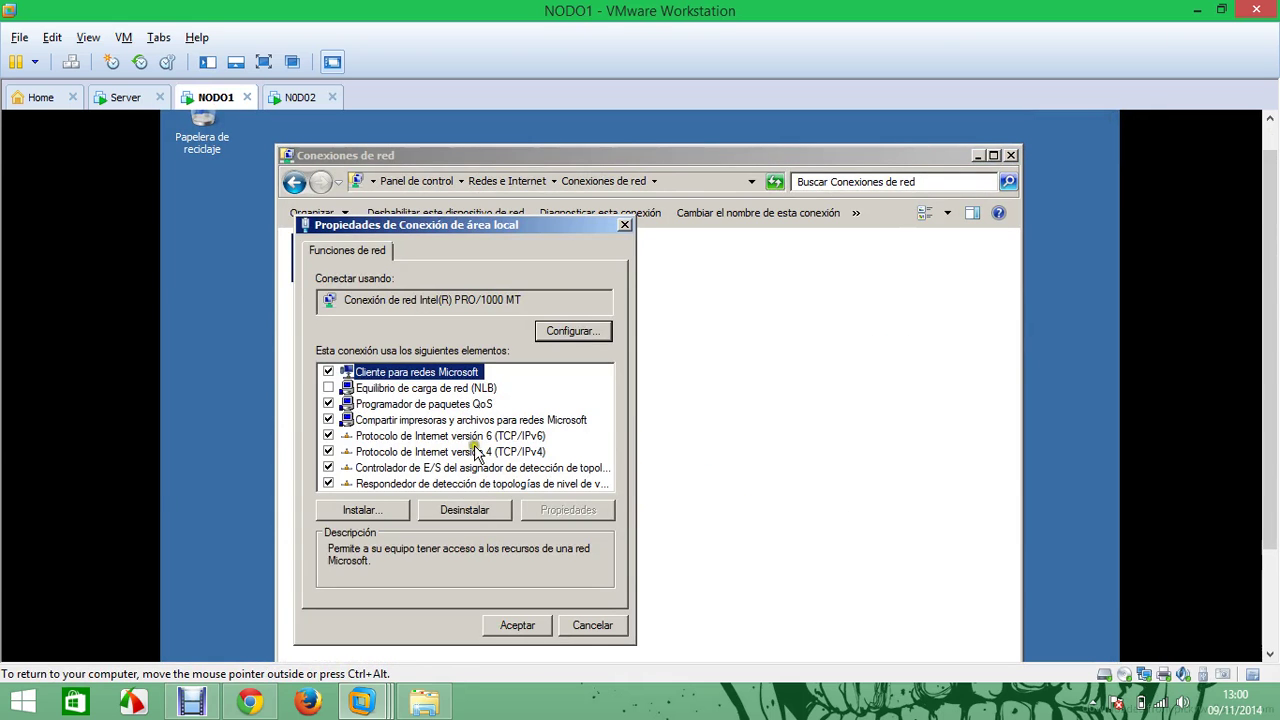
# Disable IPv6 and set IPv4 192.168.1.10, mask 255.255.255.0, DNS 192.168.1.254, then switch to NODO2
pyautogui.click(328, 436)
pyautogui.click(425, 467)
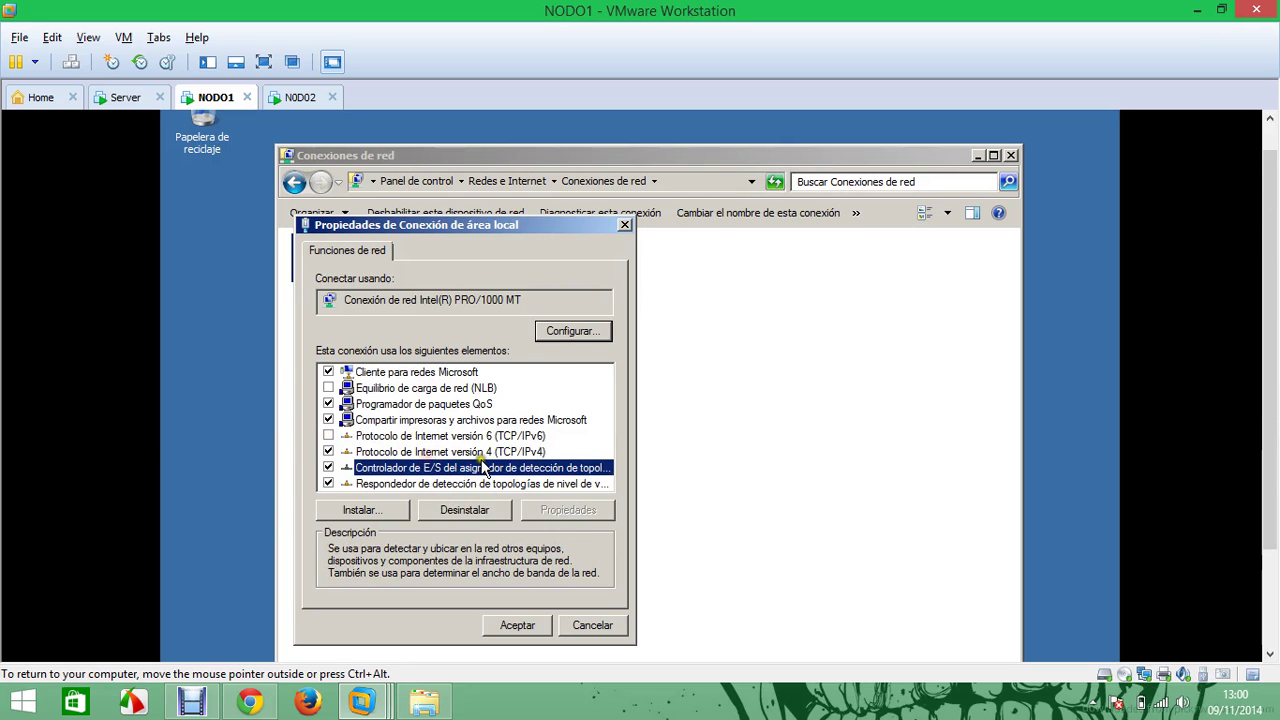
pyautogui.click(505, 452)
pyautogui.click(567, 510)
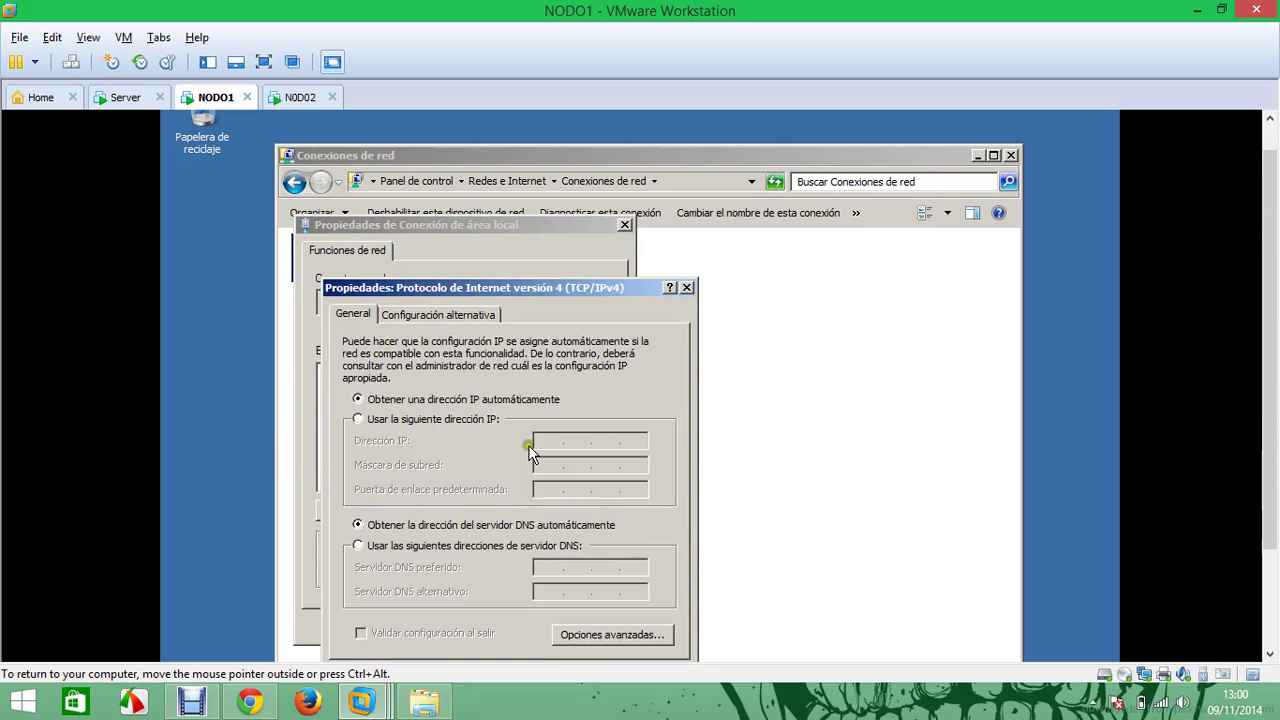
pyautogui.click(472, 419)
pyautogui.click(540, 443)
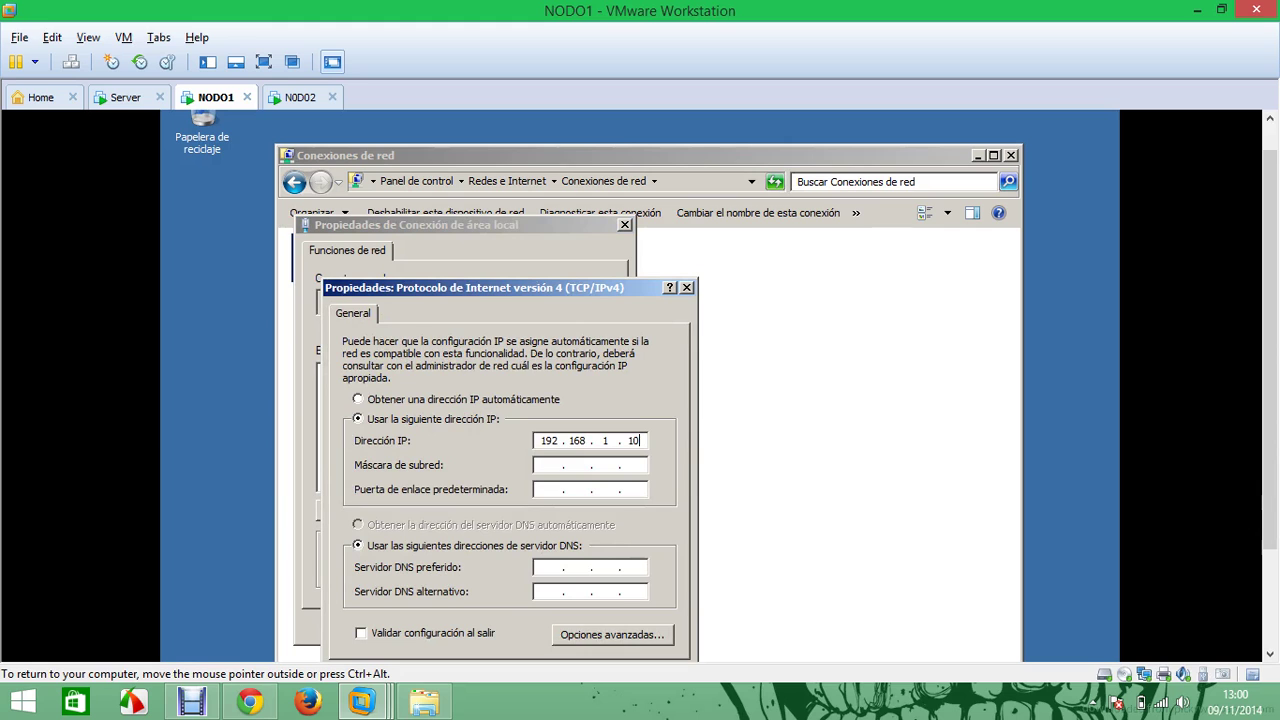
pyautogui.click(548, 465)
pyautogui.click(547, 566)
pyautogui.write('192 . 168 . 1 . 254')
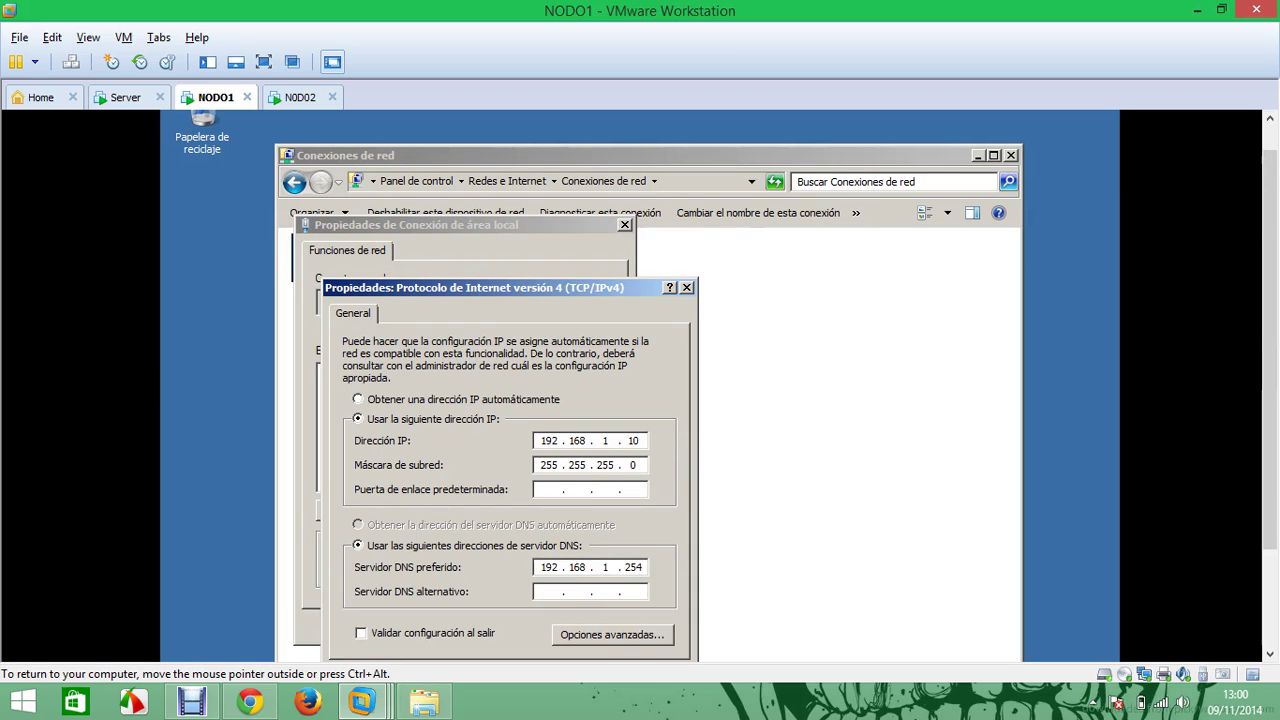
pyautogui.moveTo(553, 289); pyautogui.dragTo(556, 240)
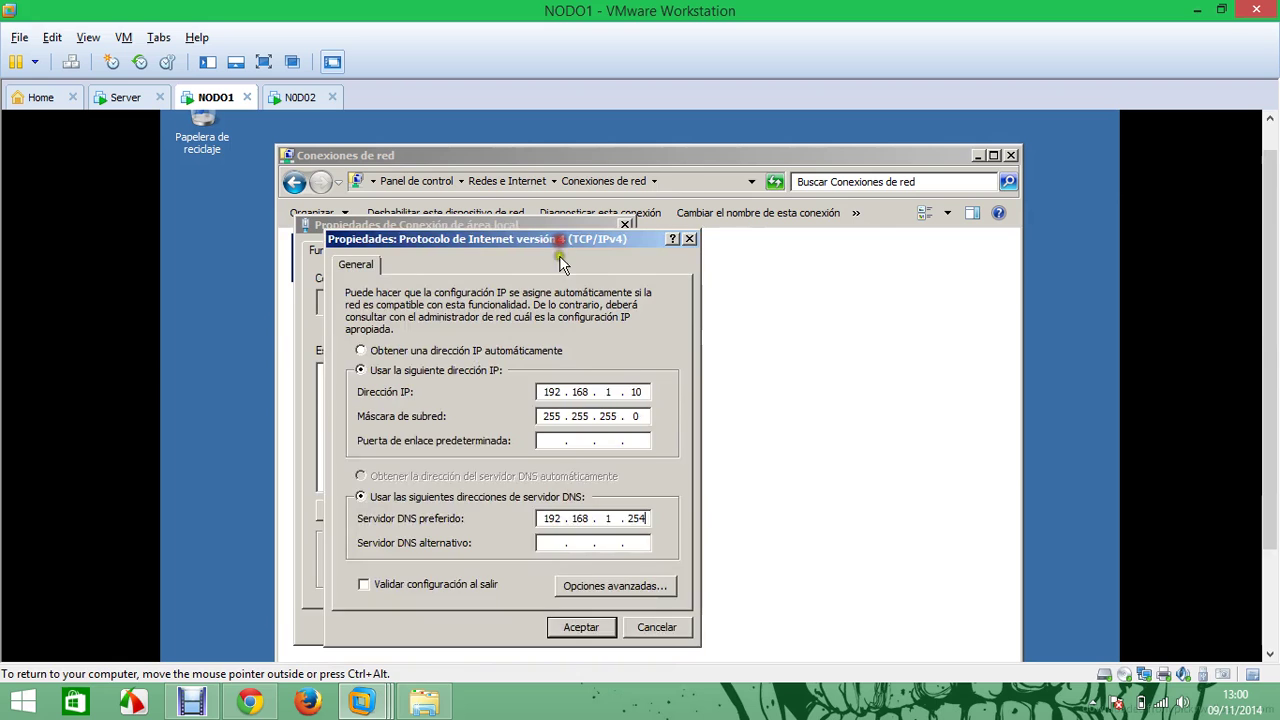
pyautogui.click(571, 623)
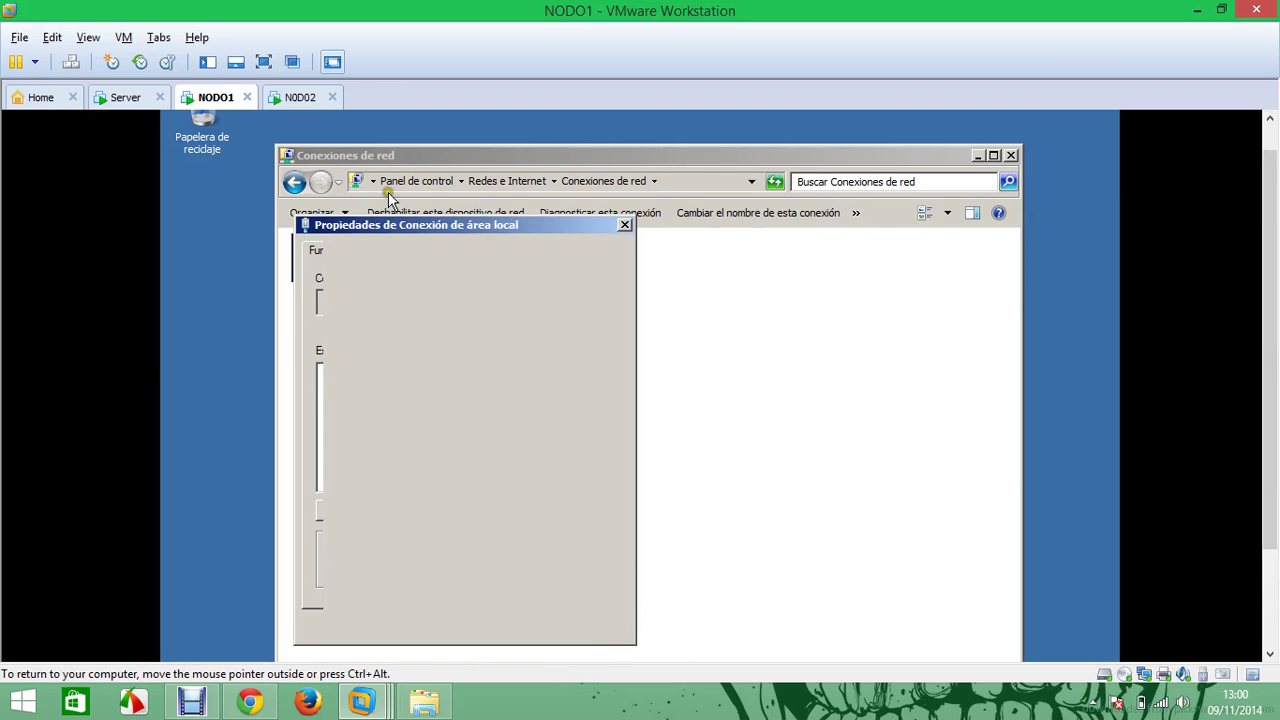
pyautogui.click(300, 97)
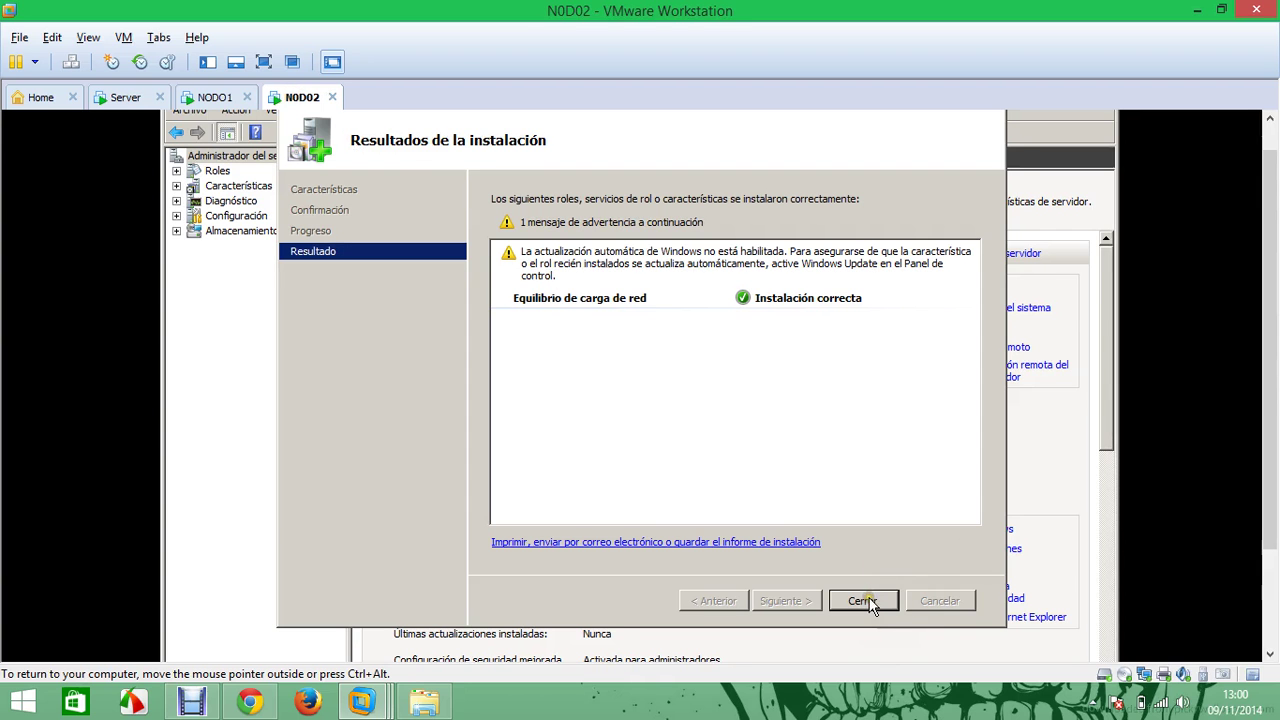
# Close the install results and disable IPv6 in NODO2's Local Area Connection properties
pyautogui.click(864, 600)
pyautogui.moveTo(1272, 358); pyautogui.dragTo(1270, 420)
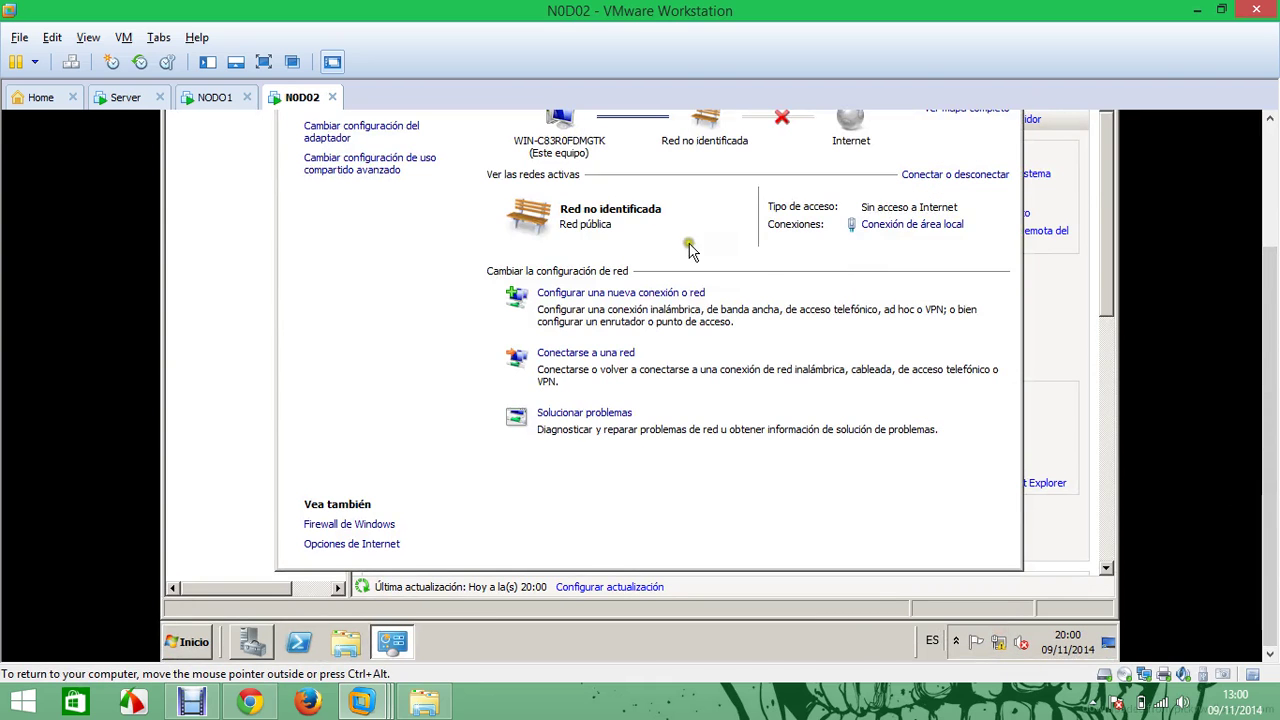
pyautogui.click(362, 126)
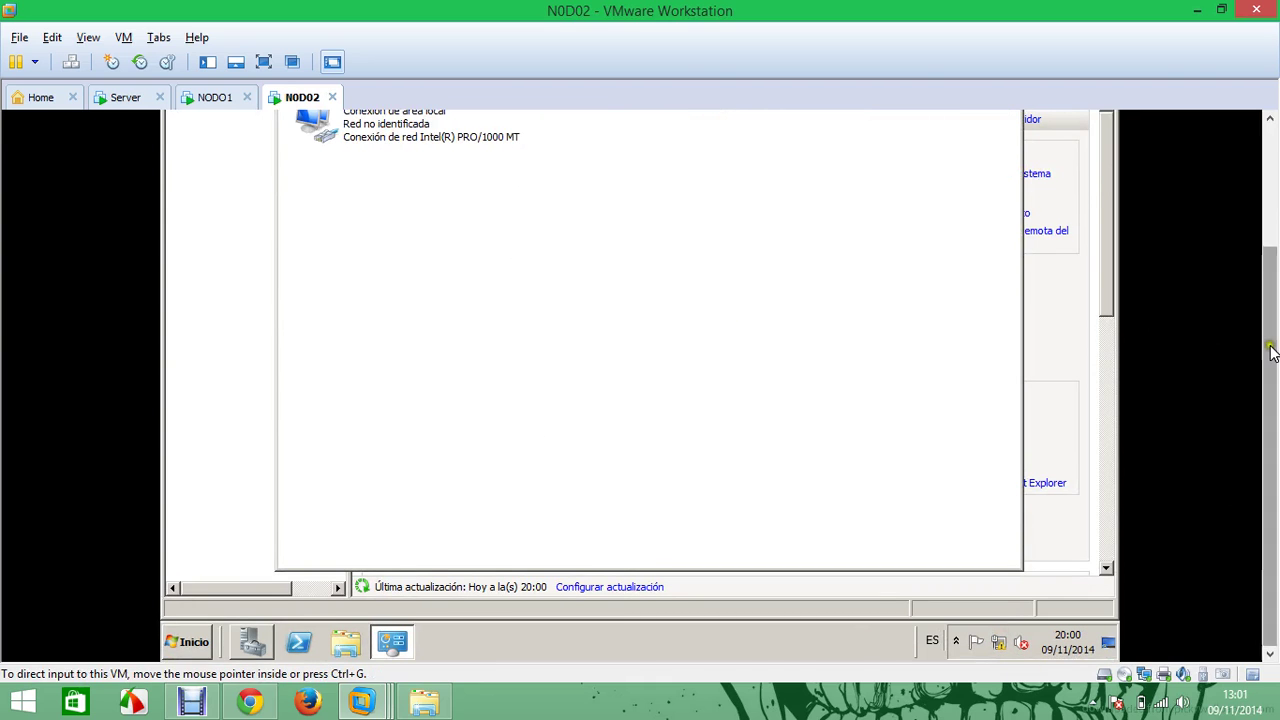
pyautogui.moveTo(1272, 354); pyautogui.dragTo(1270, 286)
pyautogui.rightClick(367, 211)
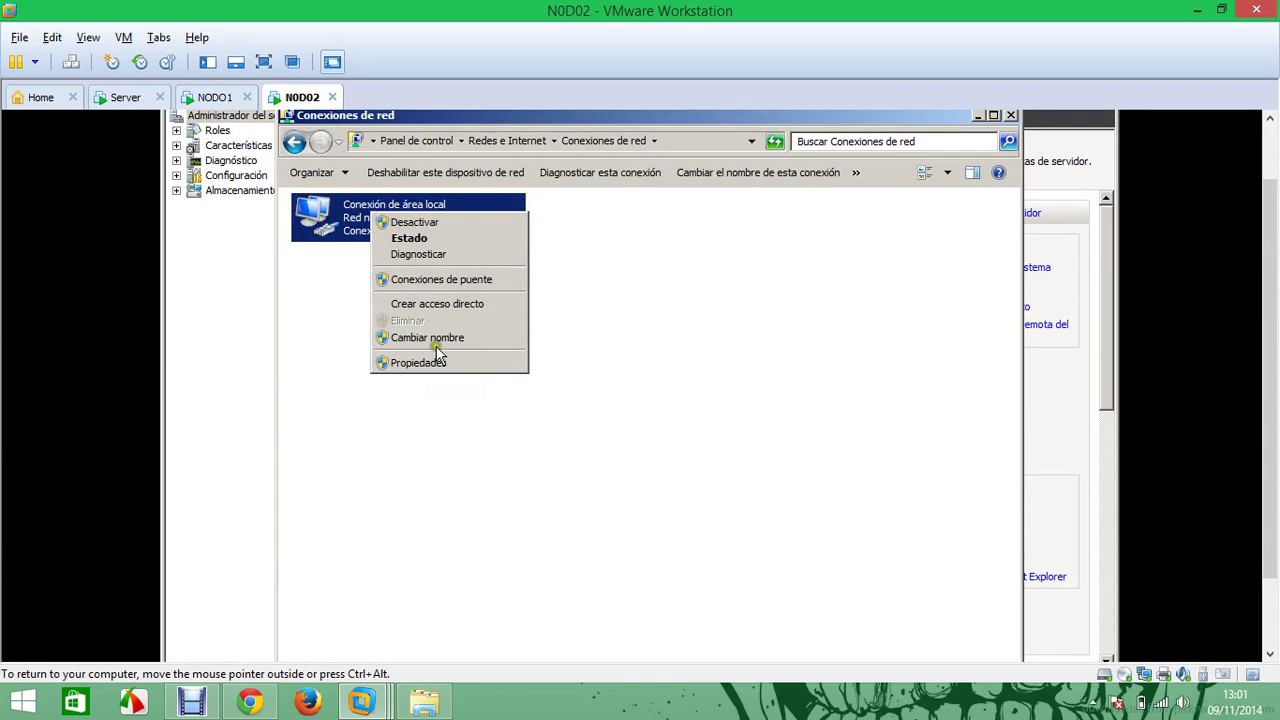
pyautogui.click(428, 362)
pyautogui.click(334, 396)
# Set static IPv4 192.168.1.11, mask 255.255.255.0, DNS 192.168.1.254, then return to NODO1
pyautogui.doubleClick(362, 412)
pyautogui.click(492, 386)
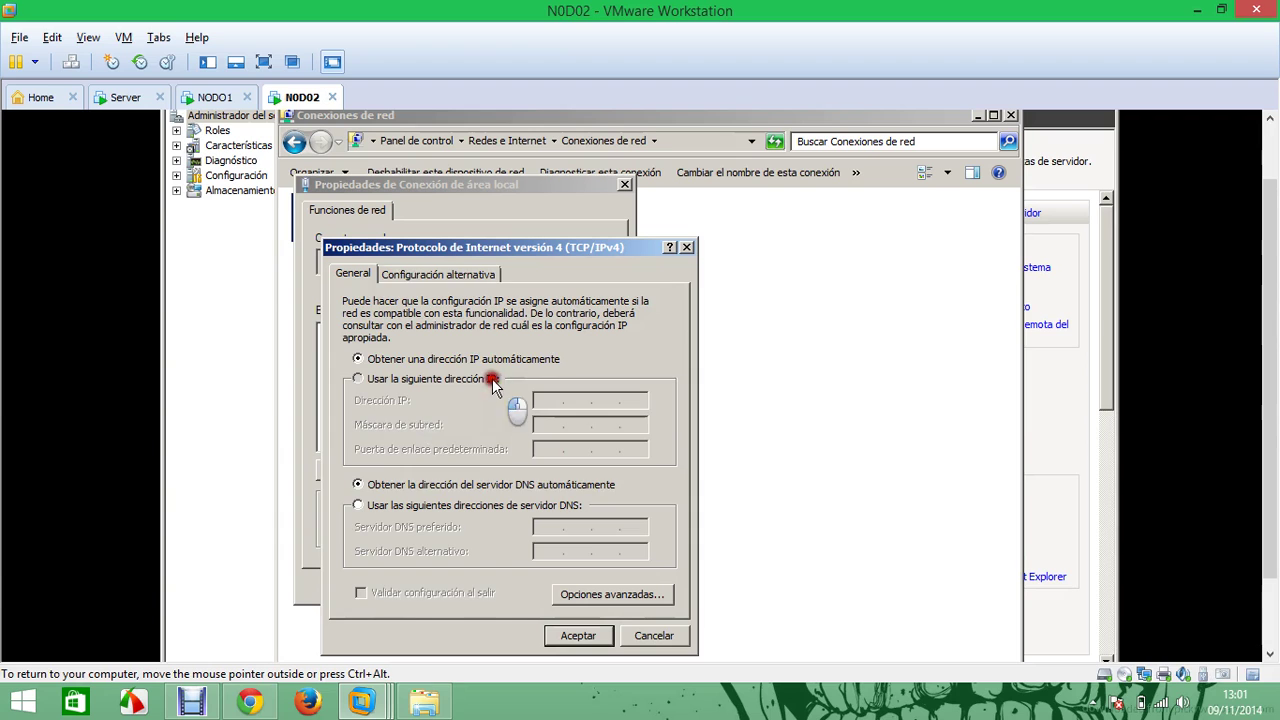
pyautogui.write('192.168.1.11')
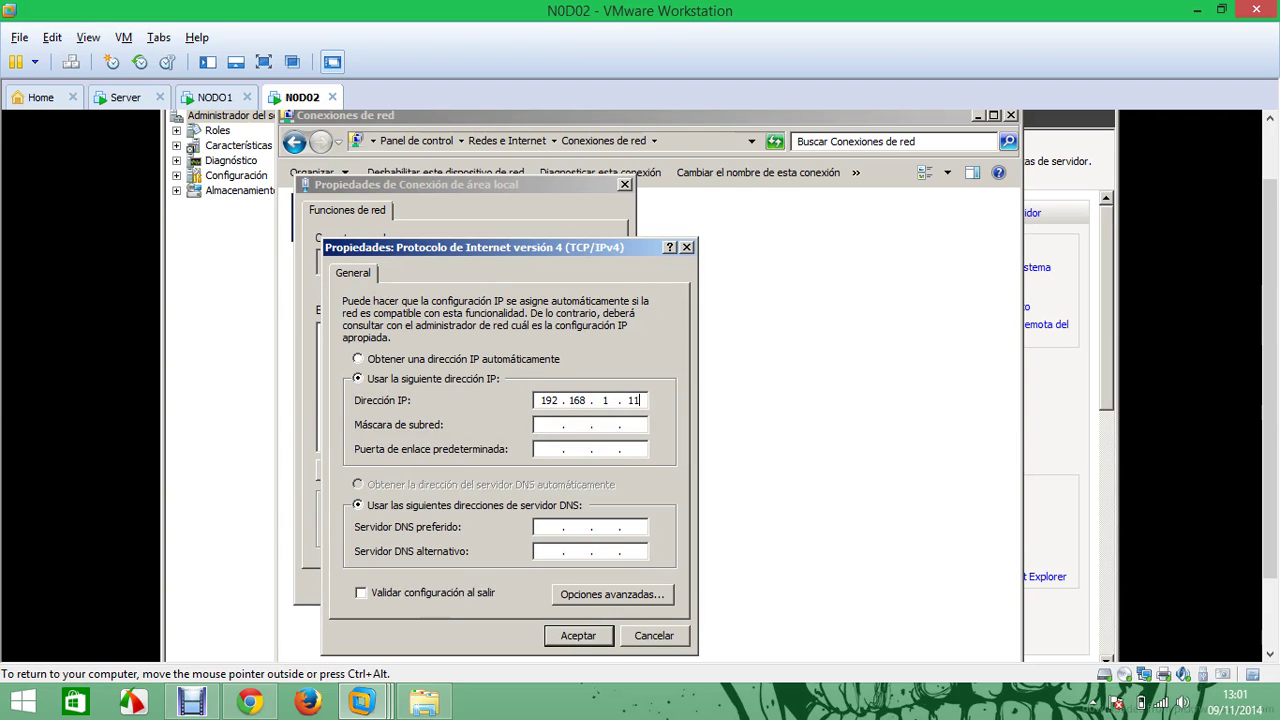
pyautogui.click(540, 425)
pyautogui.click(548, 527)
pyautogui.write('192 . 168 . 1 . 1')
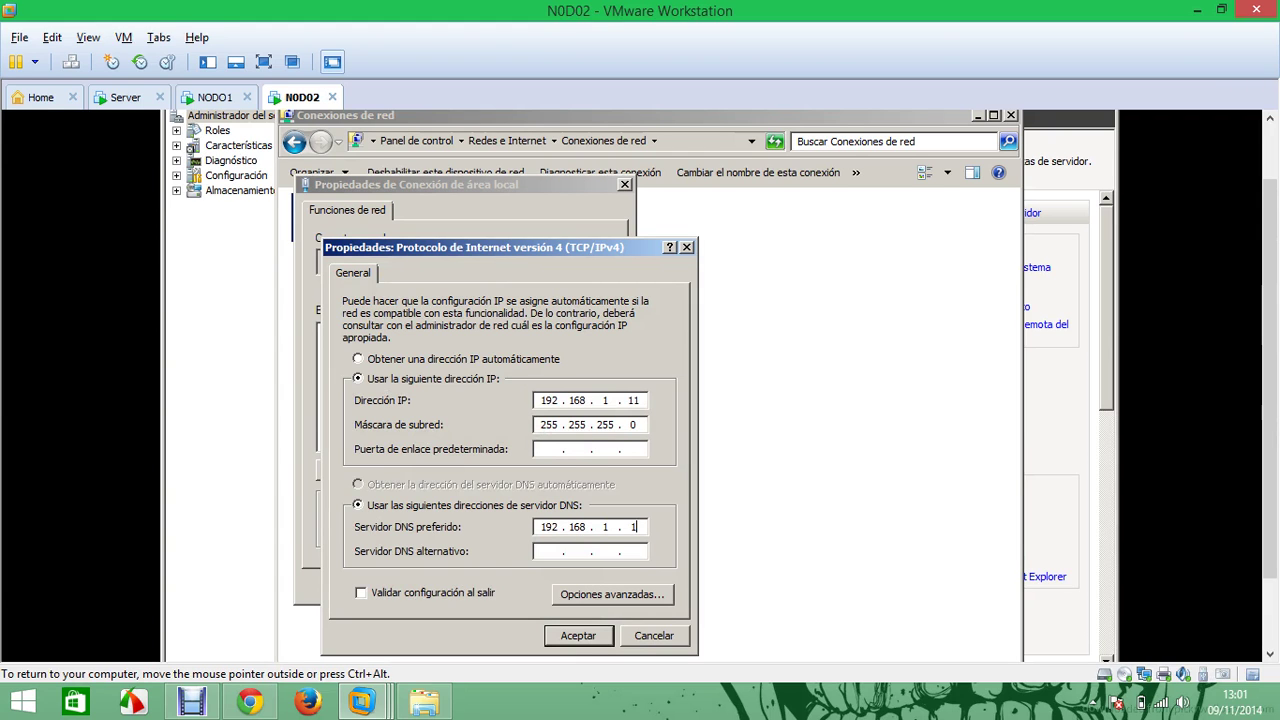
pyautogui.press('BackSpace')
pyautogui.write('254')
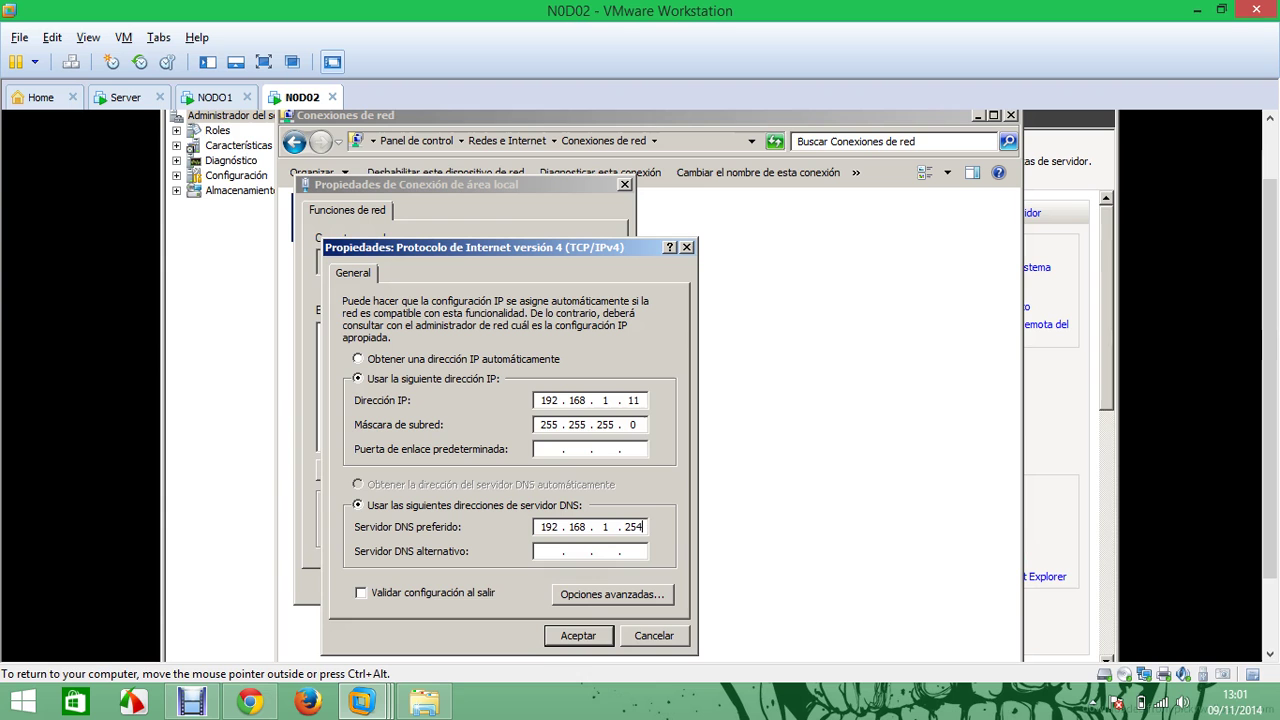
pyautogui.click(563, 637)
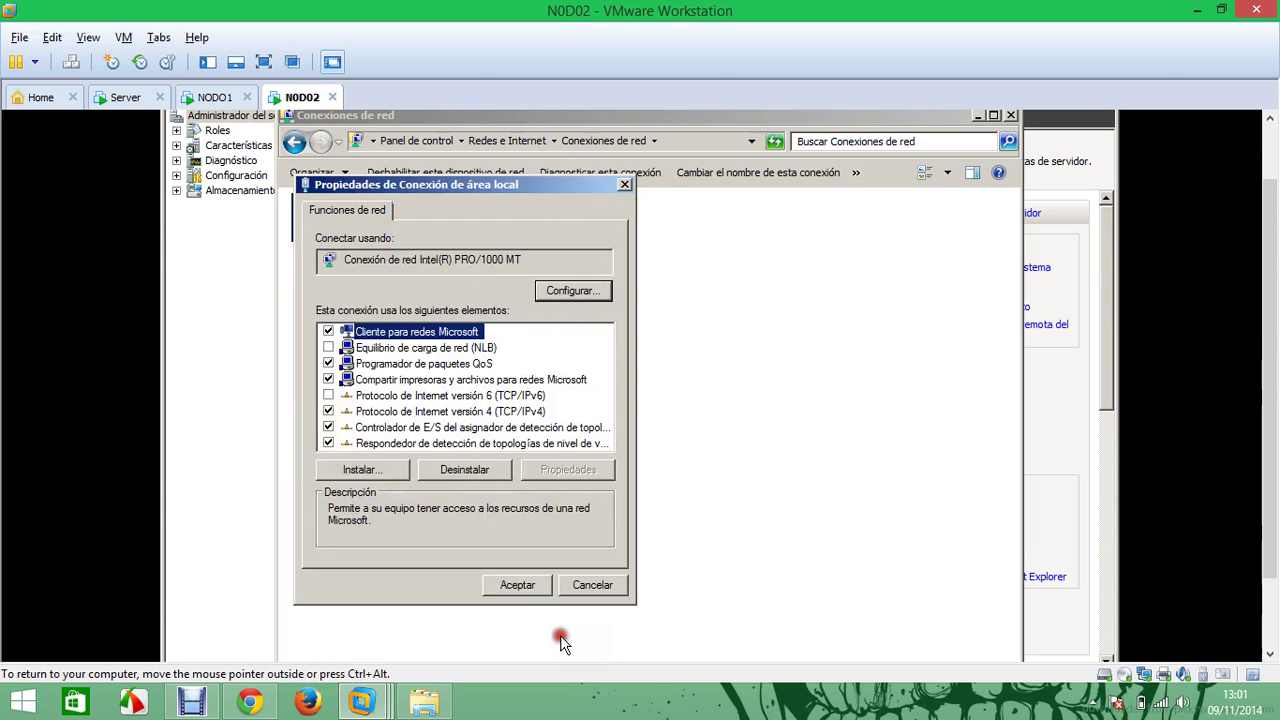
pyautogui.click(522, 588)
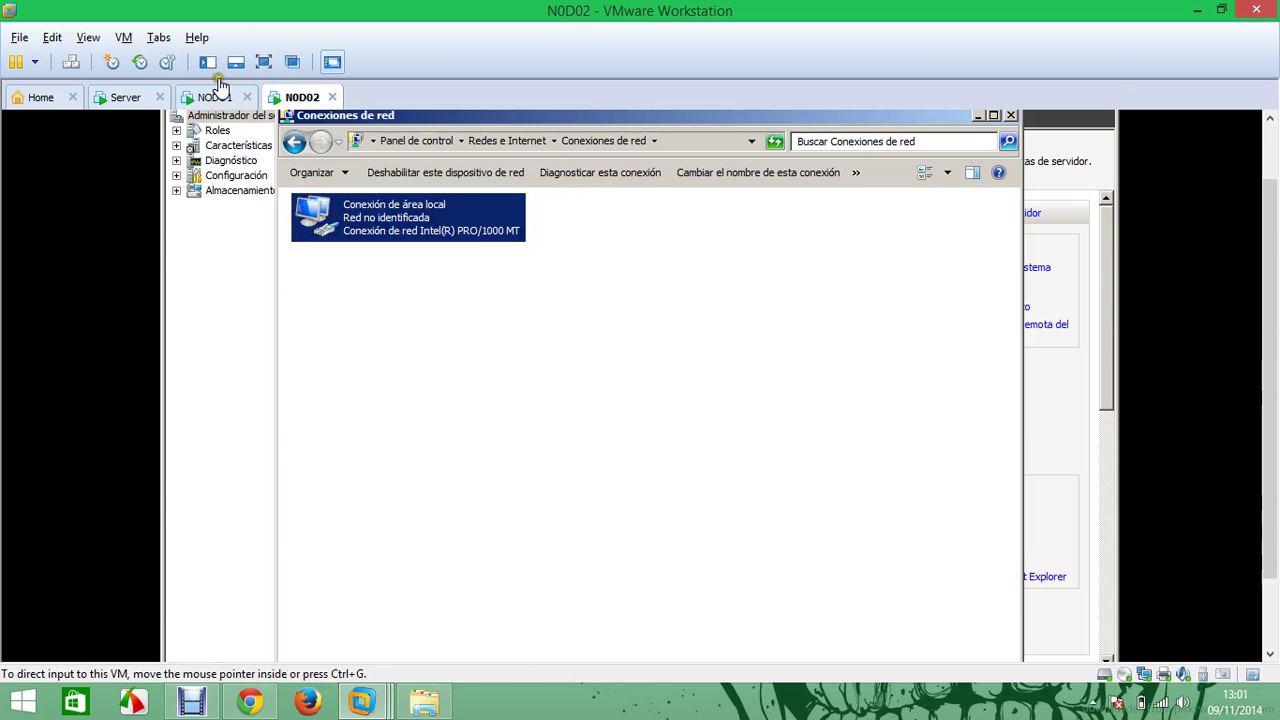
pyautogui.click(214, 97)
# Check NODO1's connection details show 192.168.1.10 and DNS 192.168.1.254, then close all network windows
pyautogui.click(514, 584)
pyautogui.rightClick(399, 222)
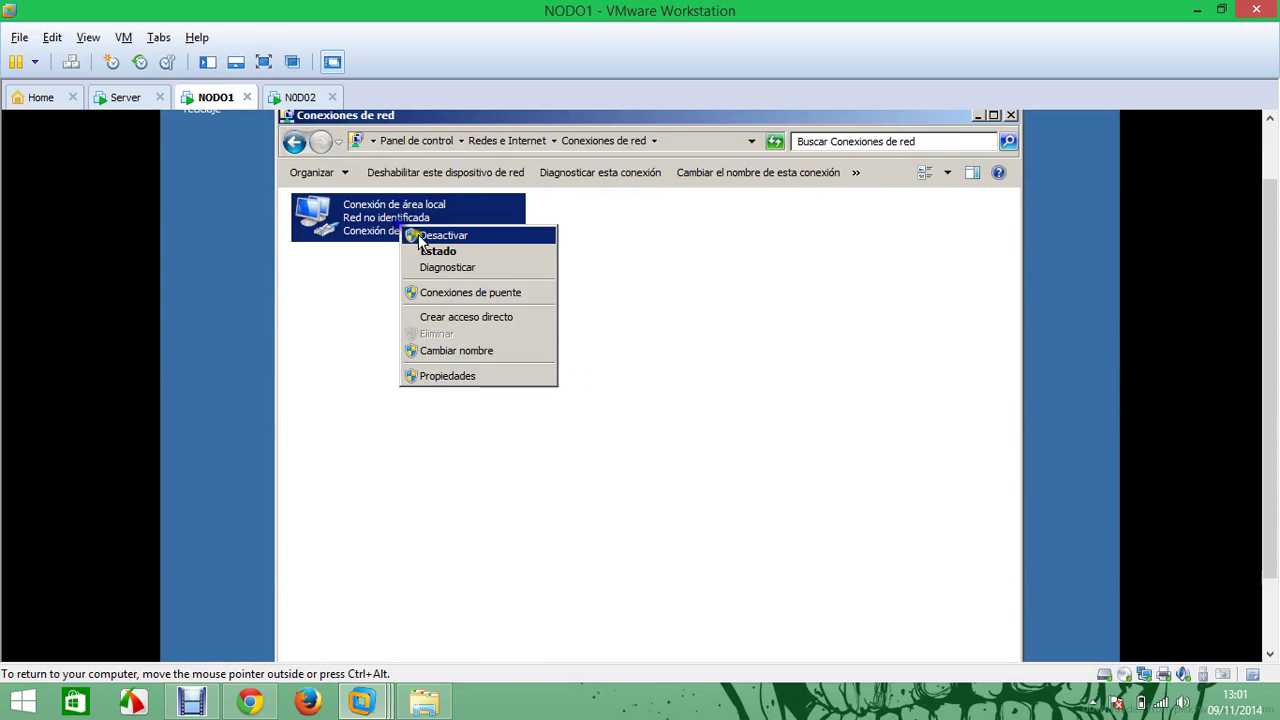
pyautogui.click(432, 249)
pyautogui.click(536, 374)
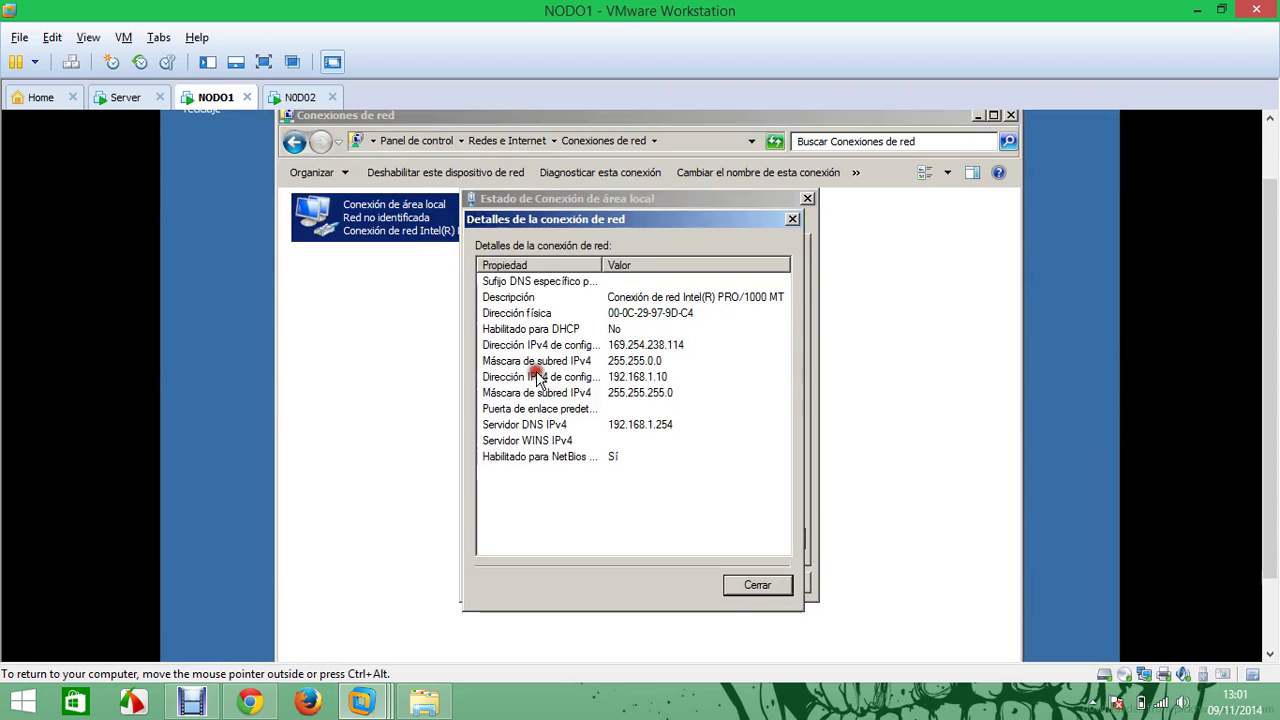
pyautogui.click(670, 380)
pyautogui.click(757, 585)
pyautogui.click(779, 585)
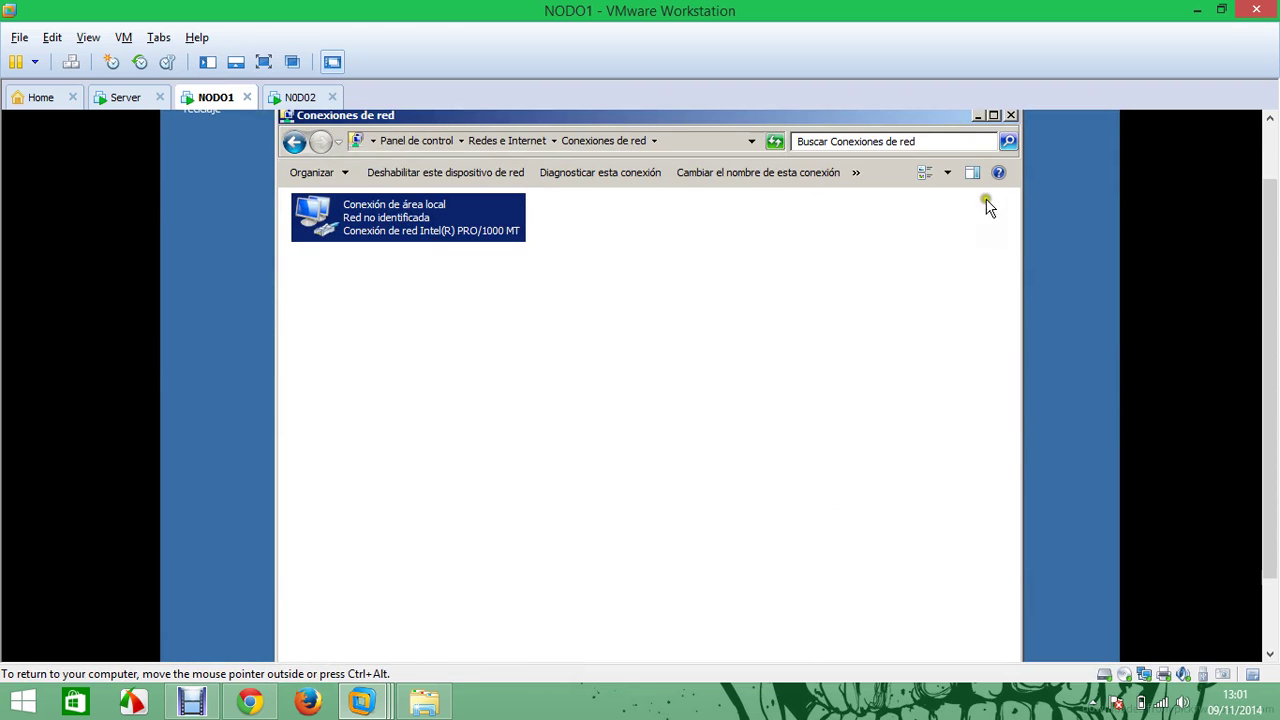
pyautogui.click(1011, 115)
pyautogui.moveTo(1273, 240); pyautogui.dragTo(1273, 302)
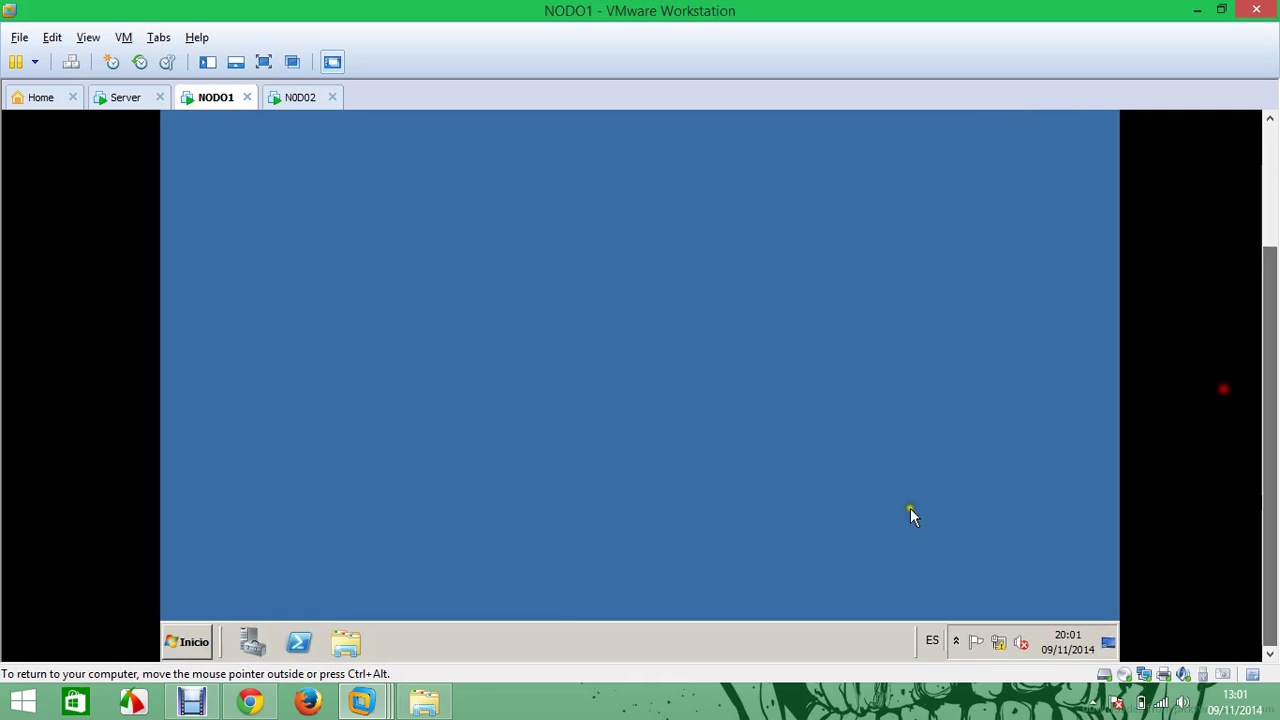
# Launch Network Load Balancing Manager and start a new cluster on host 192.168.1.10
pyautogui.click(187, 642)
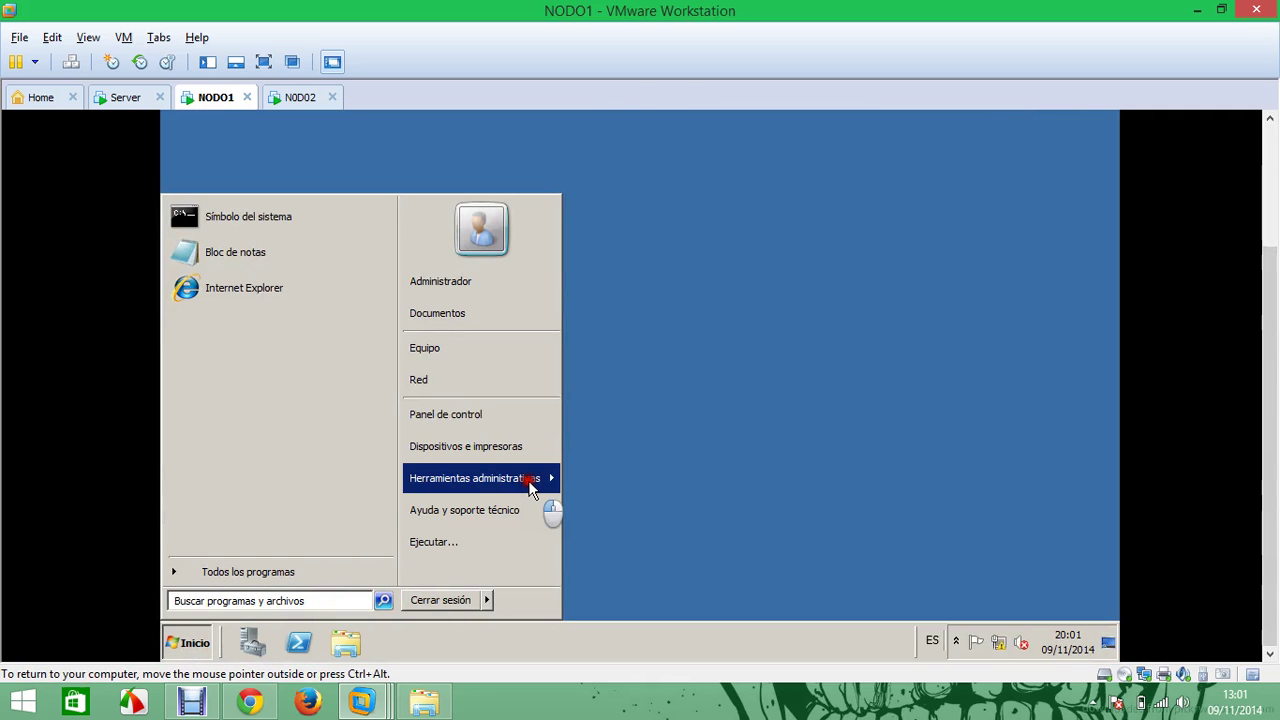
pyautogui.moveTo(538, 482)
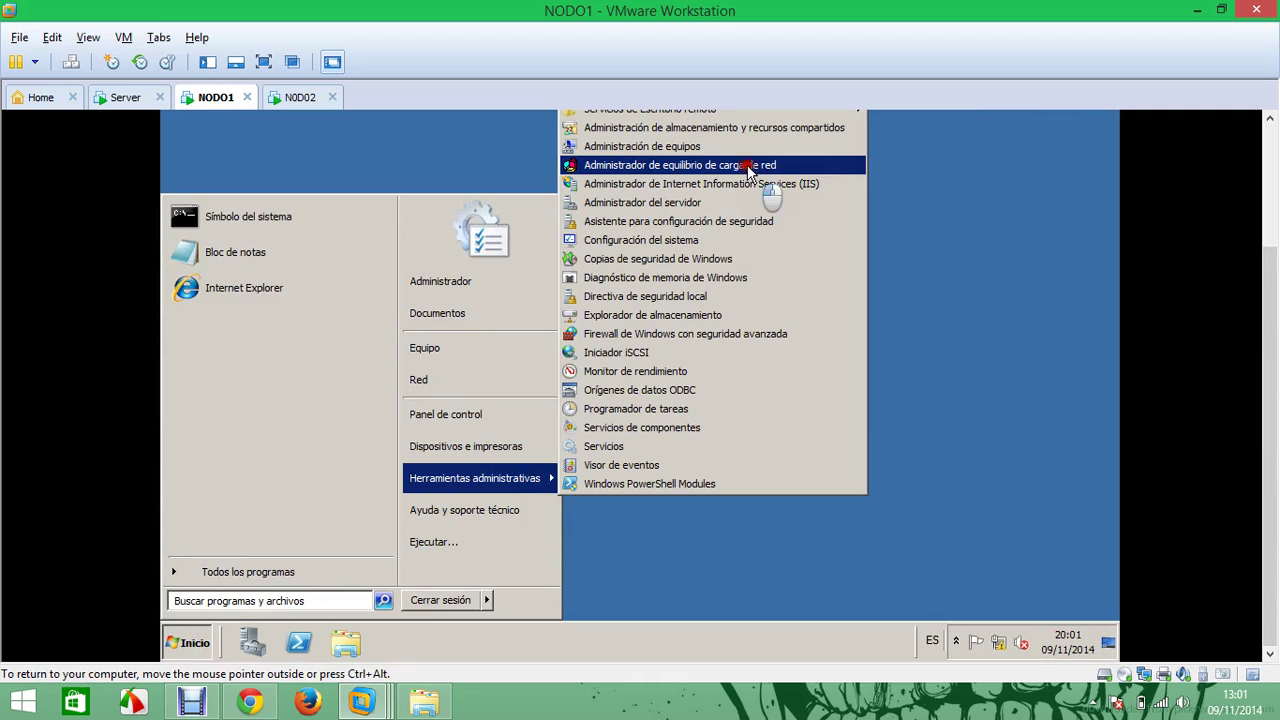
pyautogui.click(748, 166)
pyautogui.moveTo(1273, 256); pyautogui.dragTo(1273, 180)
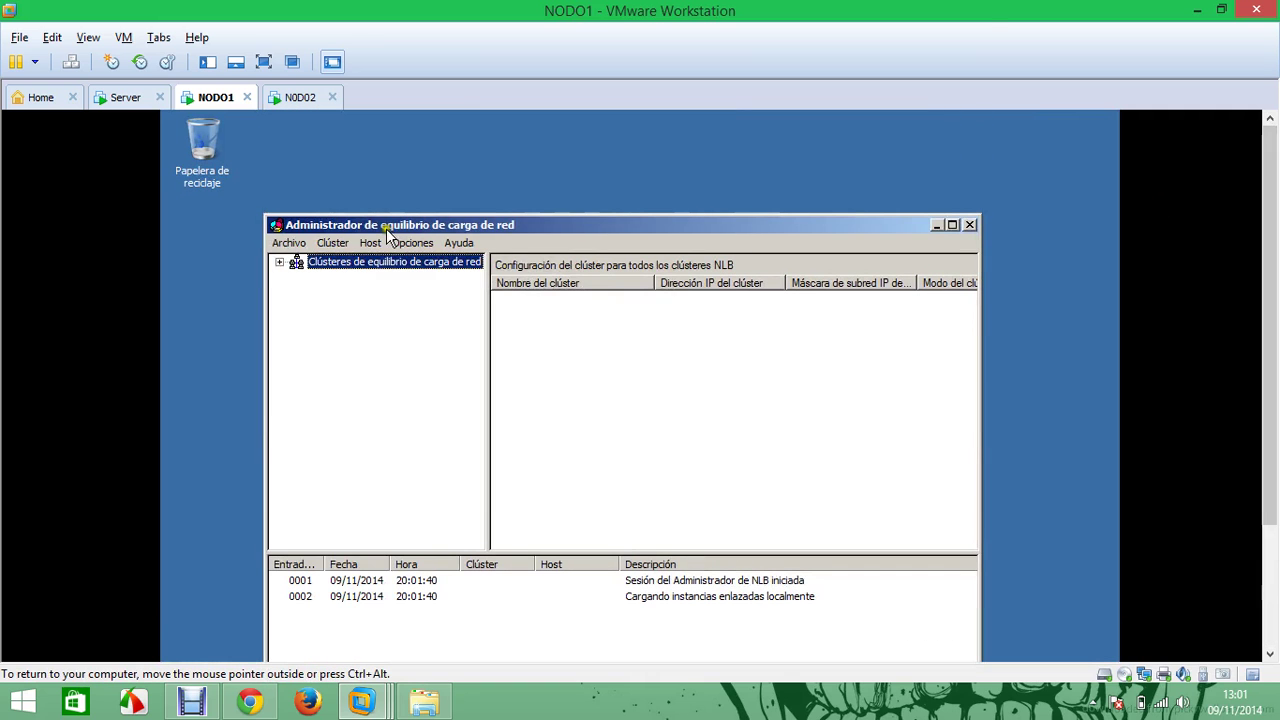
pyautogui.rightClick(354, 262)
pyautogui.click(410, 272)
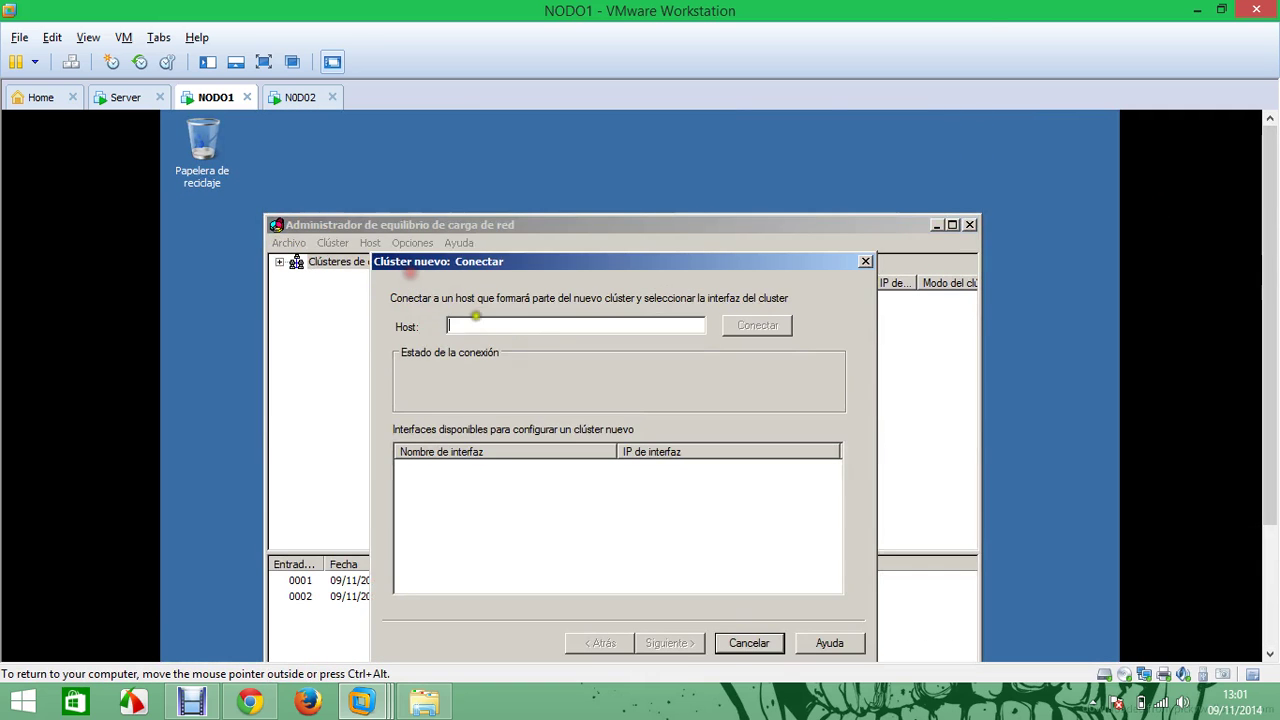
pyautogui.write('192.168.1.10')
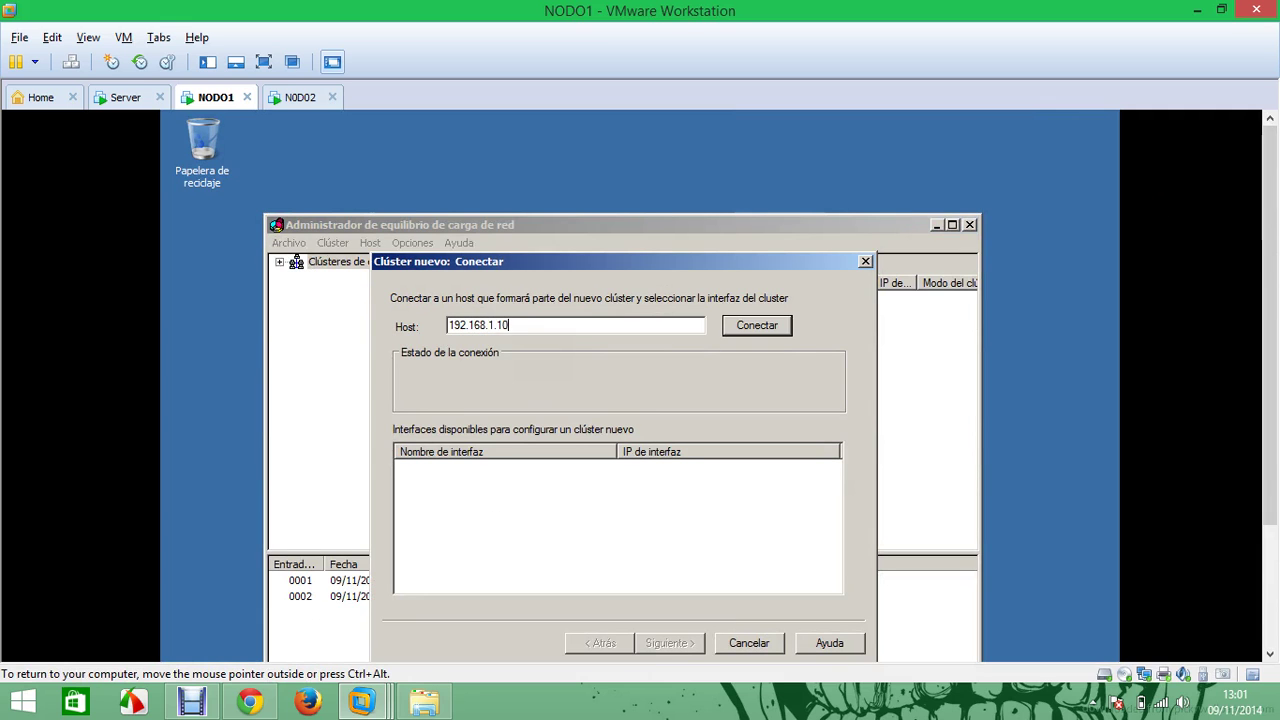
pyautogui.press('Return')
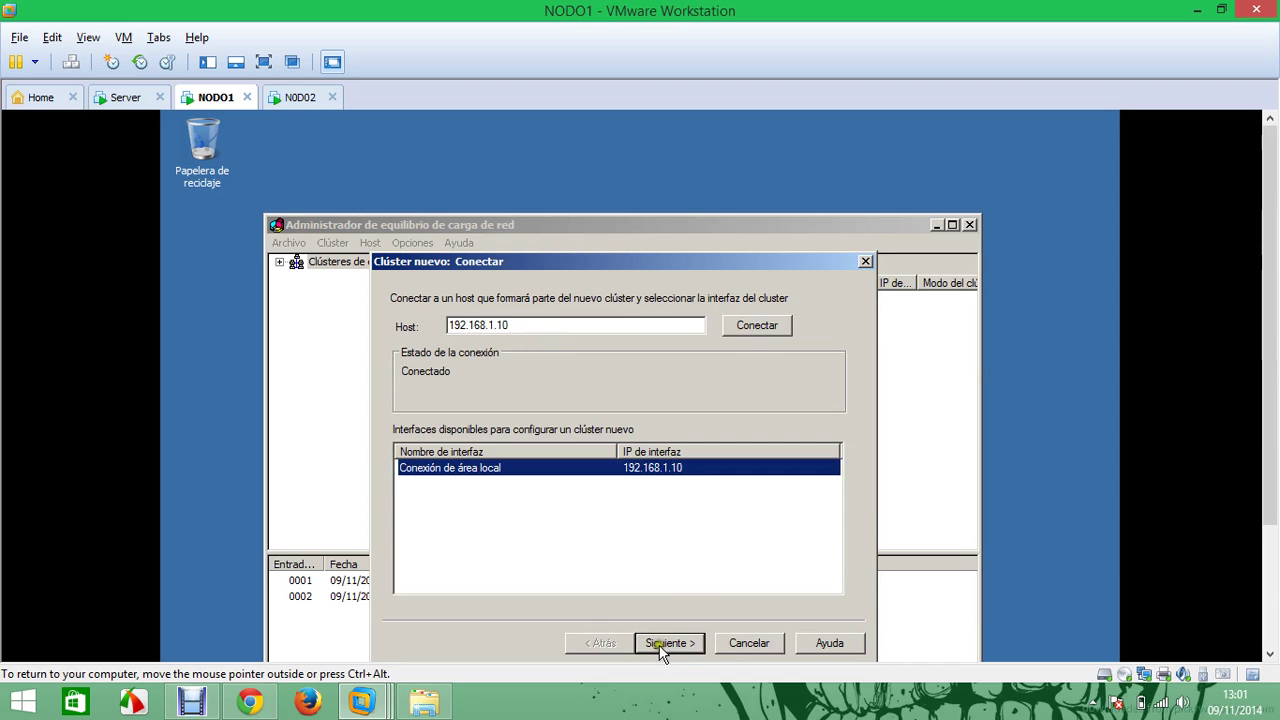
pyautogui.click(660, 644)
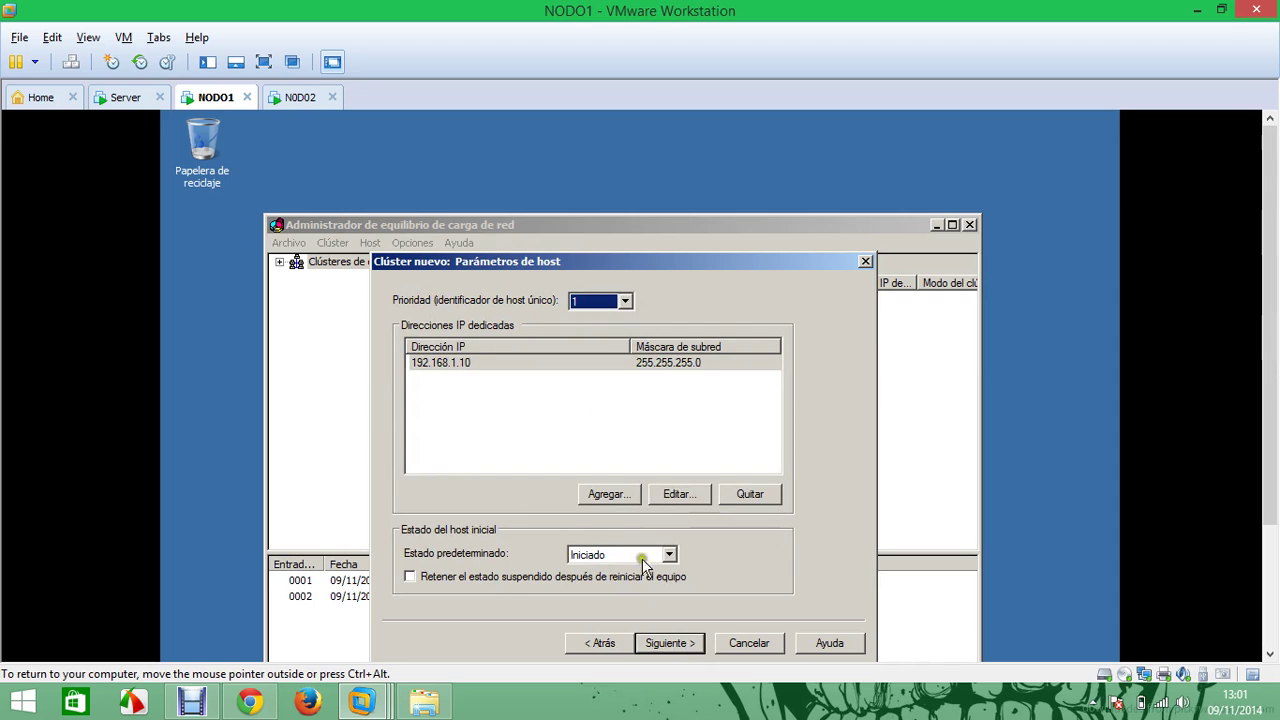
# Add cluster IP address 192.168.1.100 with subnet mask 255.255.255.0
pyautogui.click(688, 646)
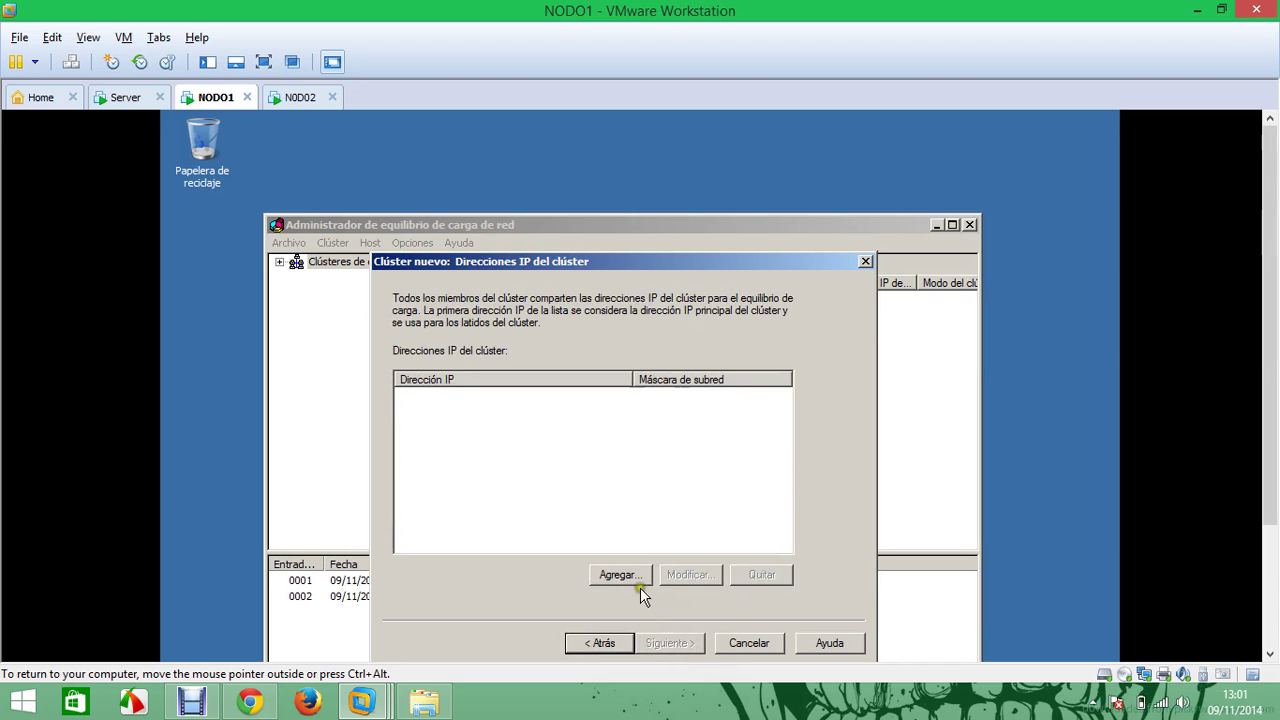
pyautogui.click(620, 575)
pyautogui.click(590, 388)
pyautogui.write('192 . 168 . 1 . 100')
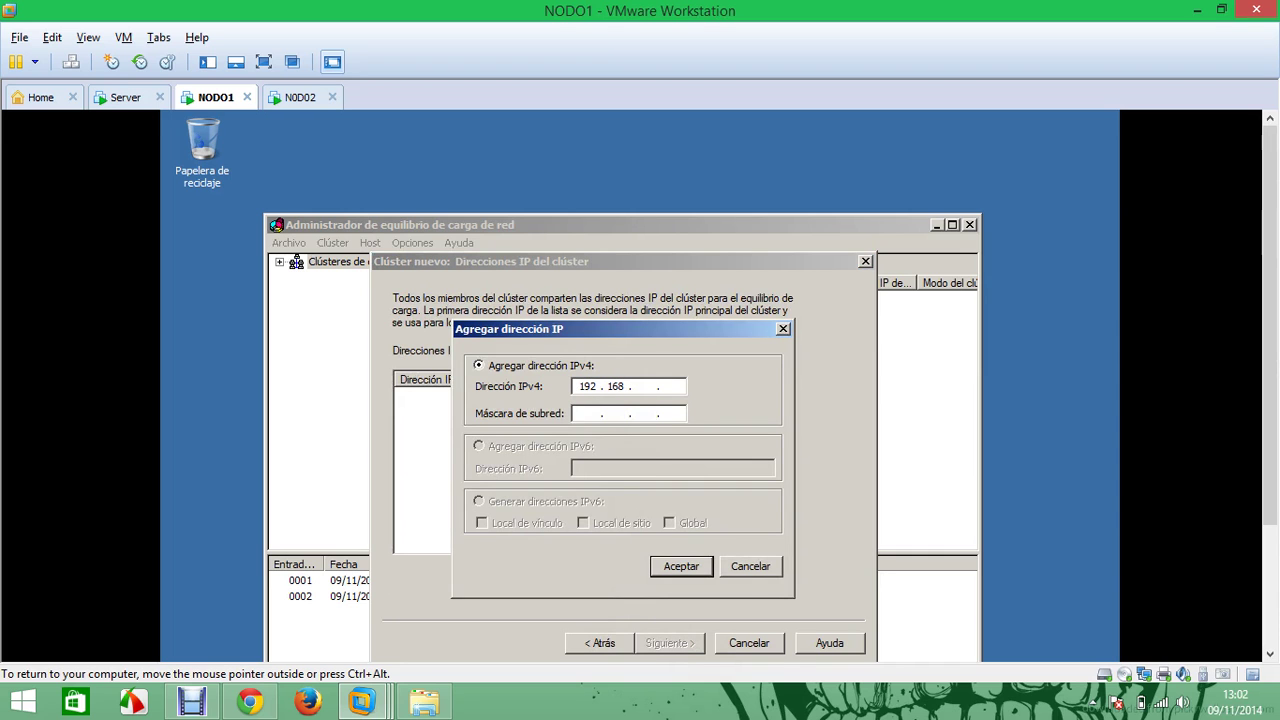
pyautogui.click(580, 414)
pyautogui.click(679, 566)
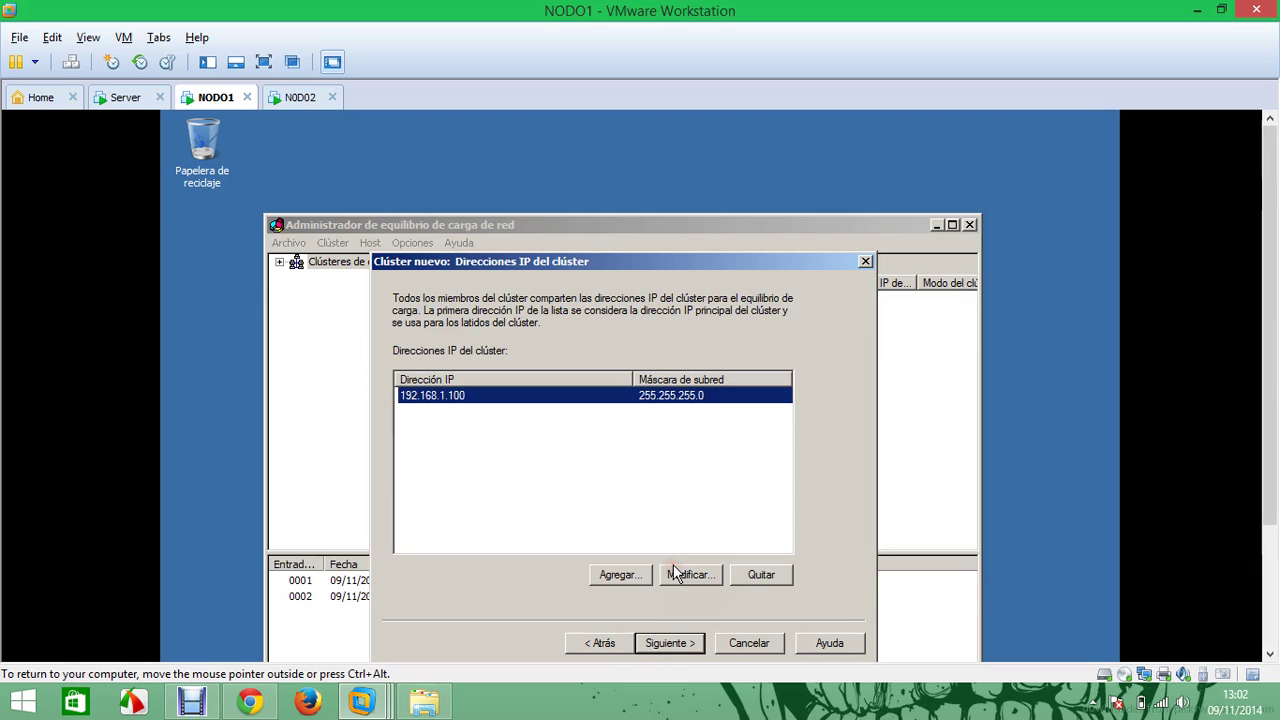
# Name the cluster 'cluster', choose multicast operation, and finish the wizard
pyautogui.click(680, 642)
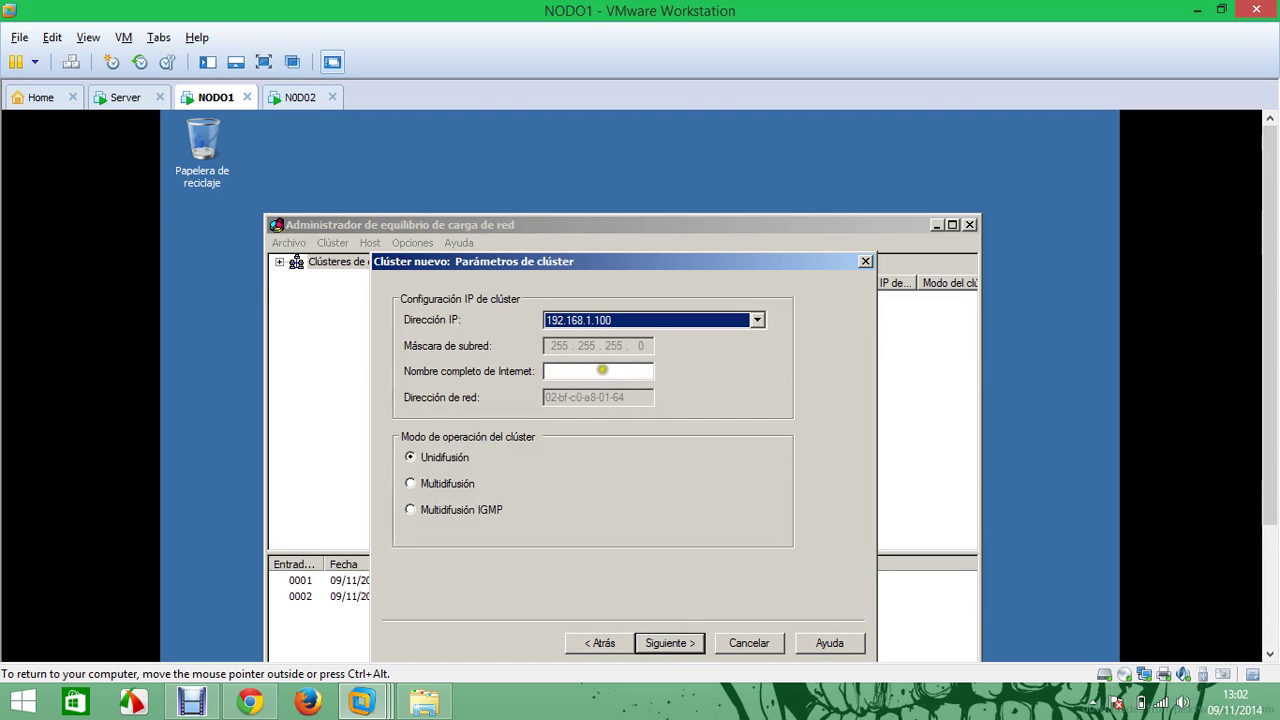
pyautogui.click(583, 370)
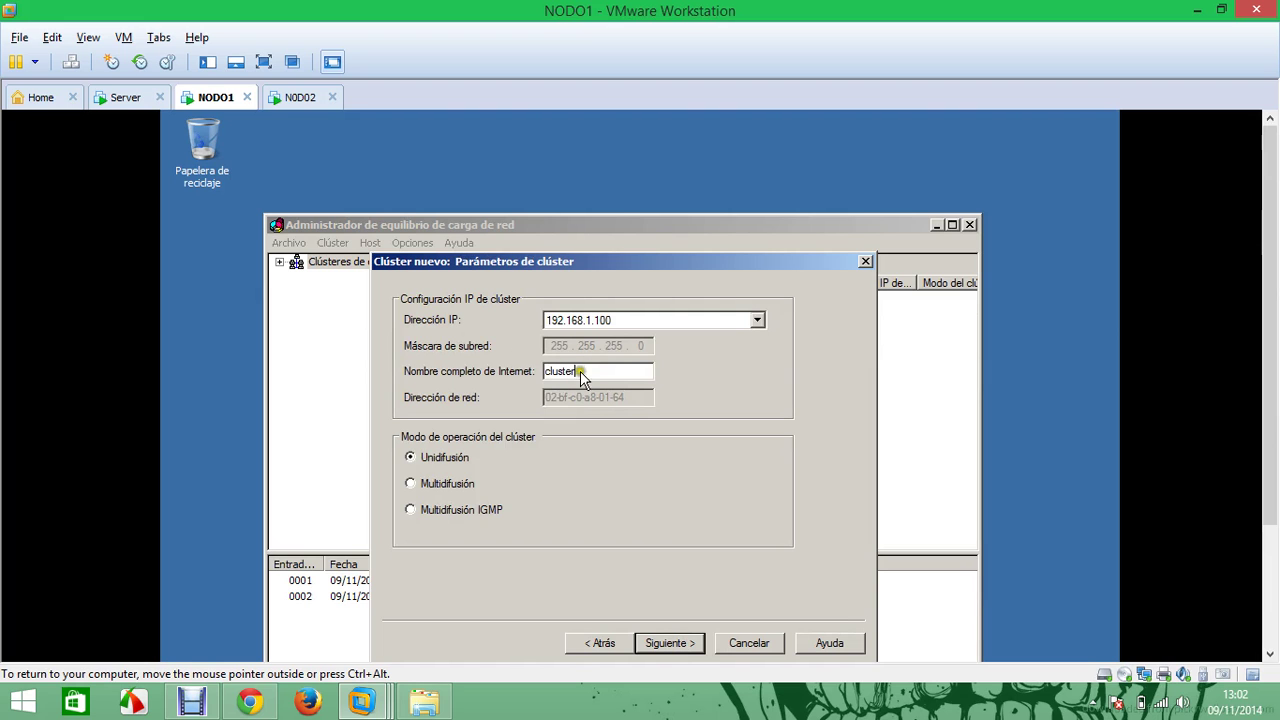
pyautogui.click(450, 484)
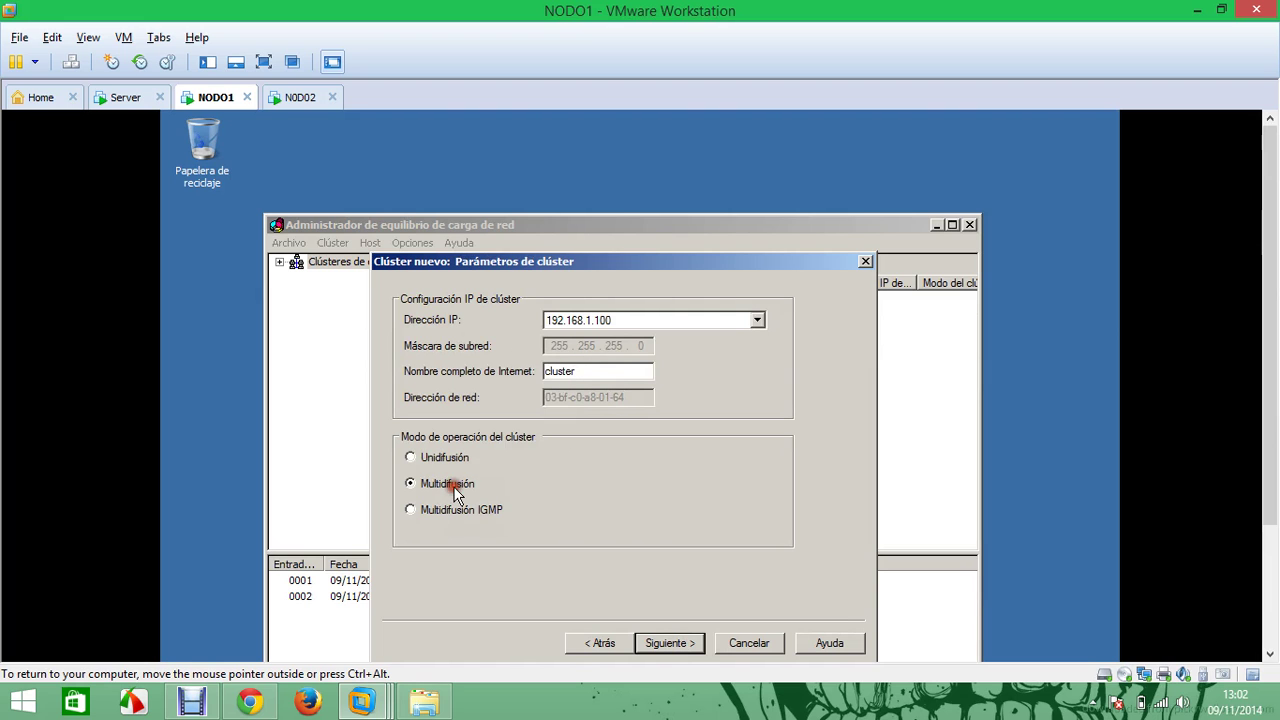
pyautogui.click(684, 646)
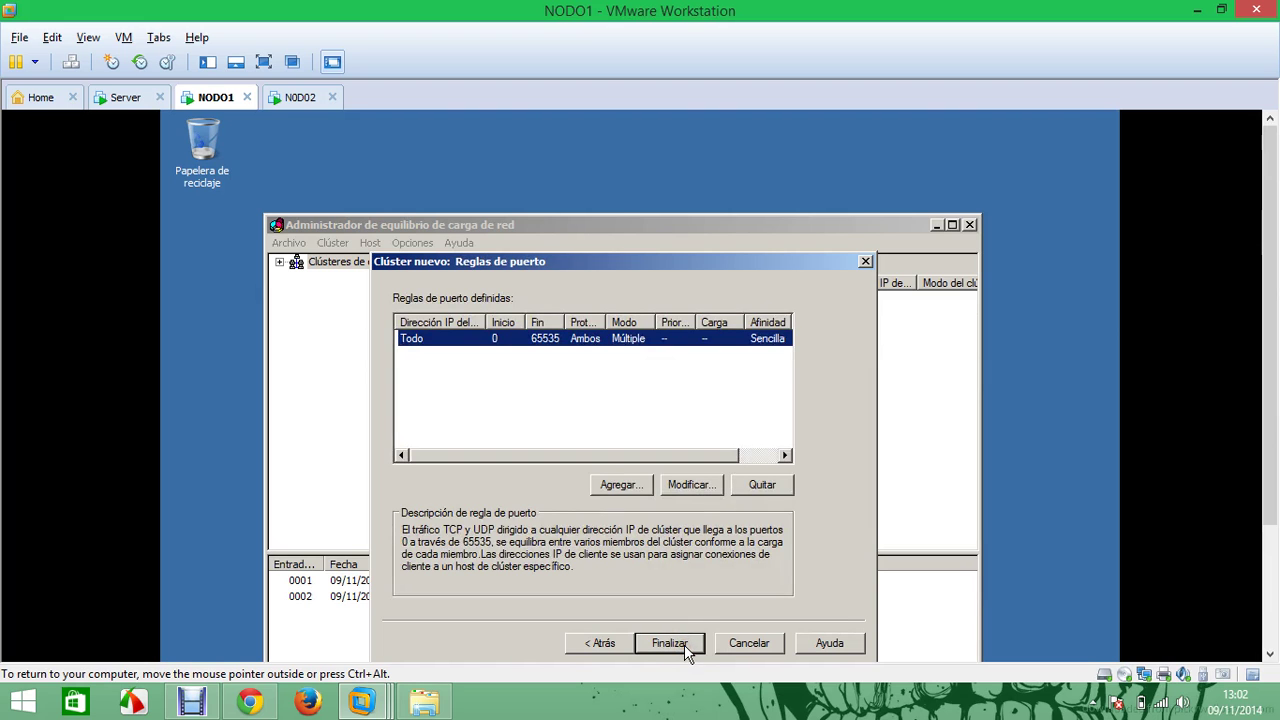
pyautogui.click(684, 646)
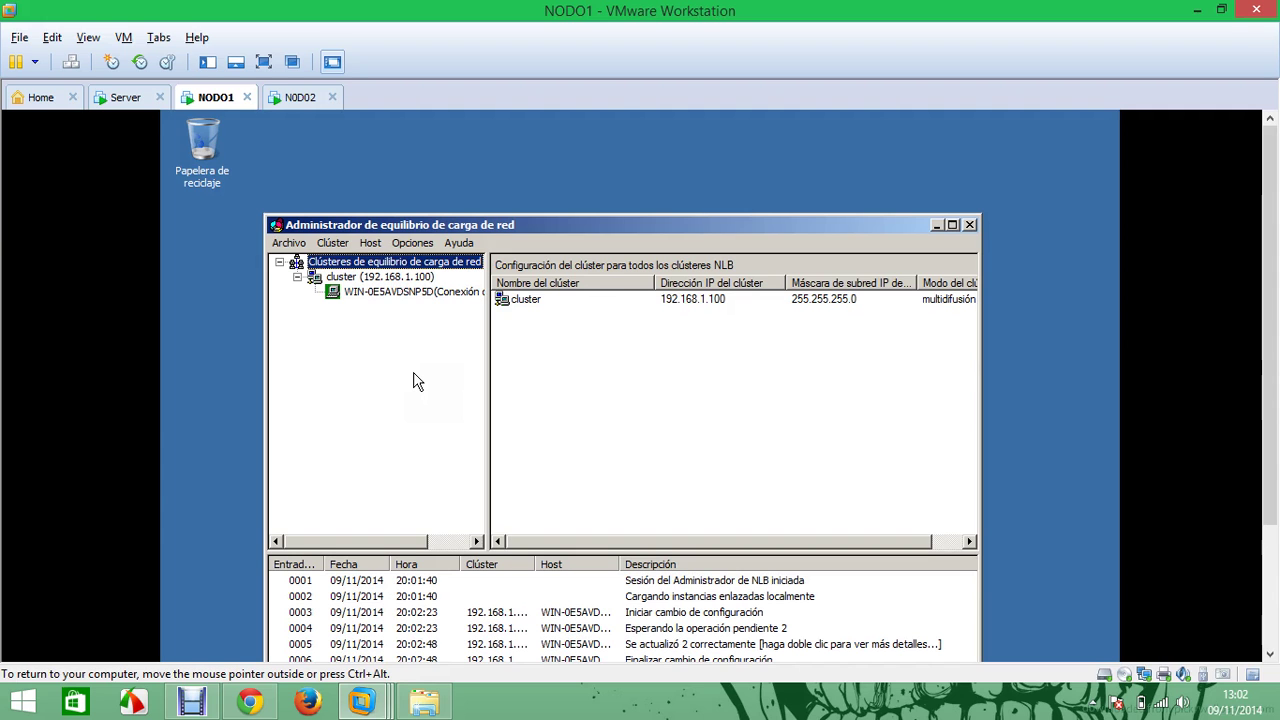
# Connect the Add Host to Cluster wizard to 192.168.1.11 and proceed to host parameters
pyautogui.rightClick(366, 279)
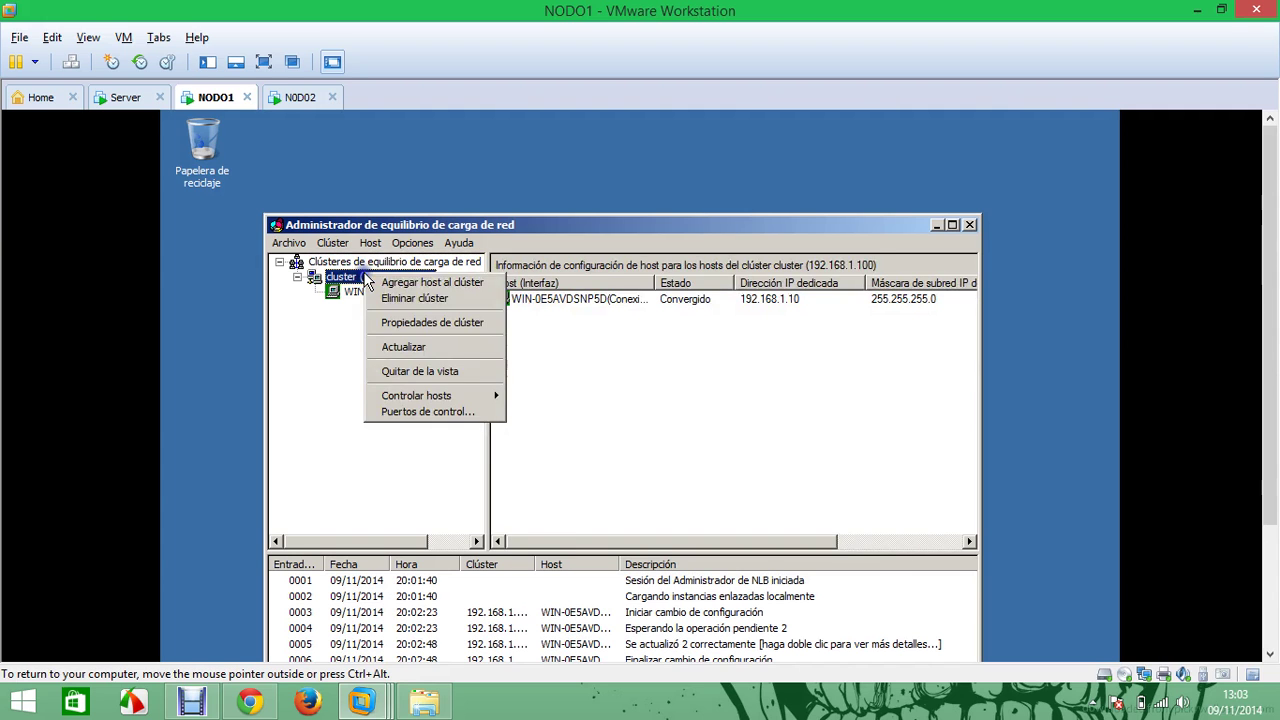
pyautogui.click(415, 285)
pyautogui.click(570, 327)
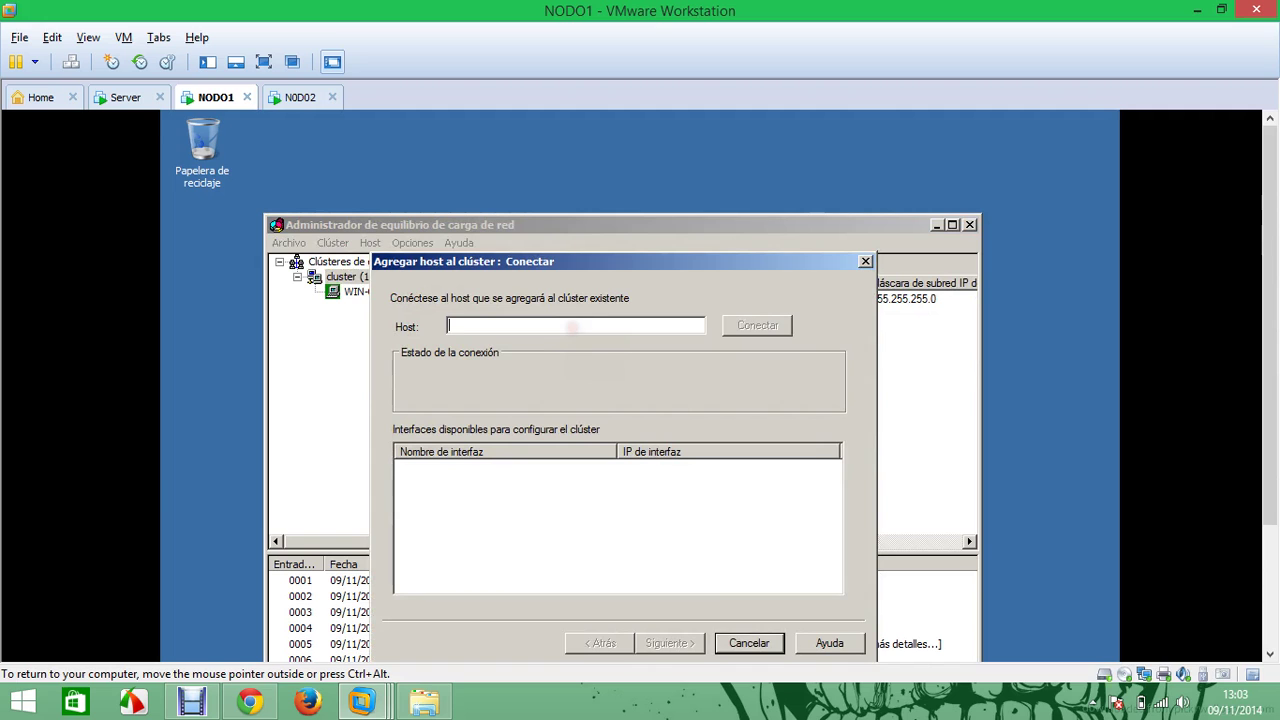
pyautogui.write('192.168.1.11')
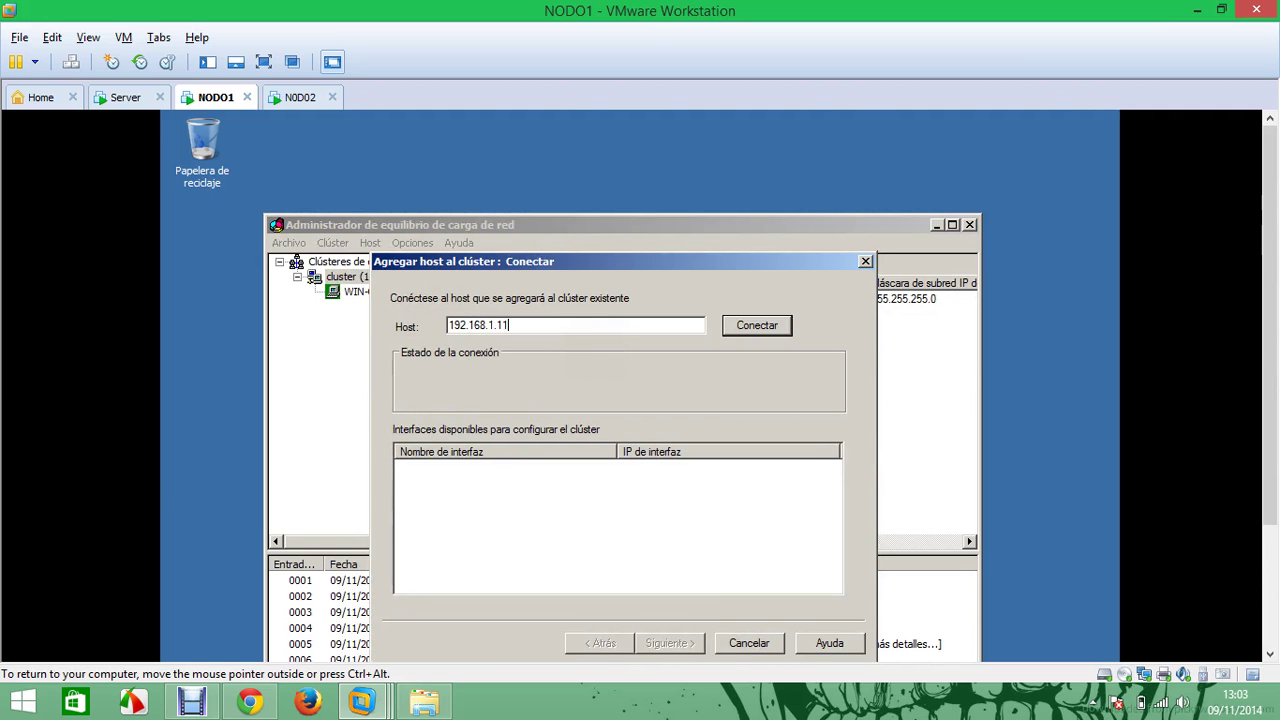
pyautogui.press('Return')
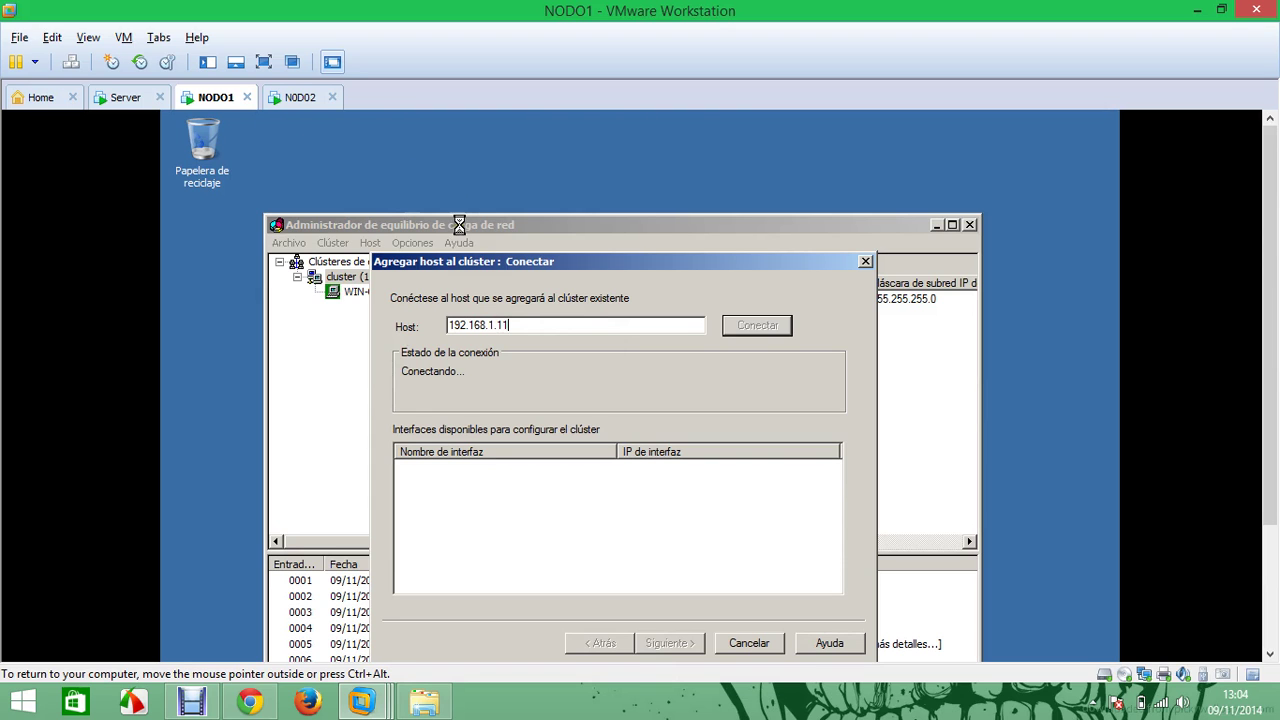
pyautogui.moveTo(1268, 255); pyautogui.dragTo(1269, 306)
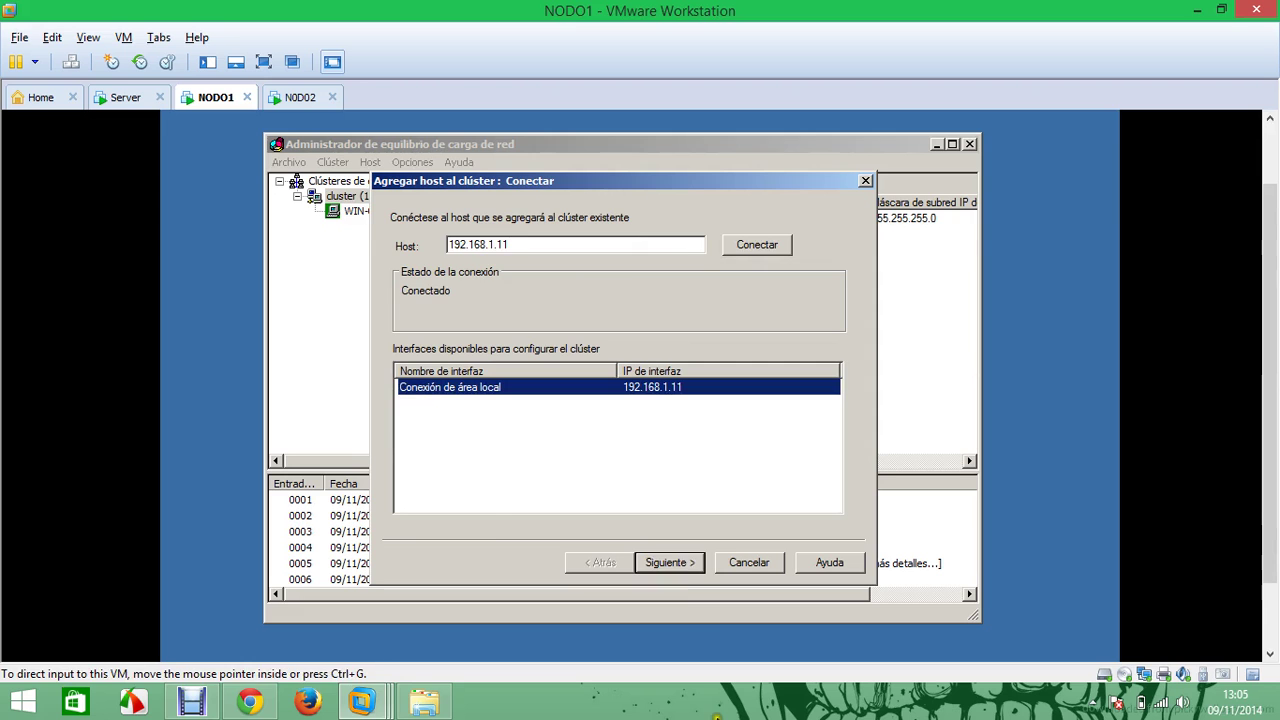
pyautogui.click(672, 562)
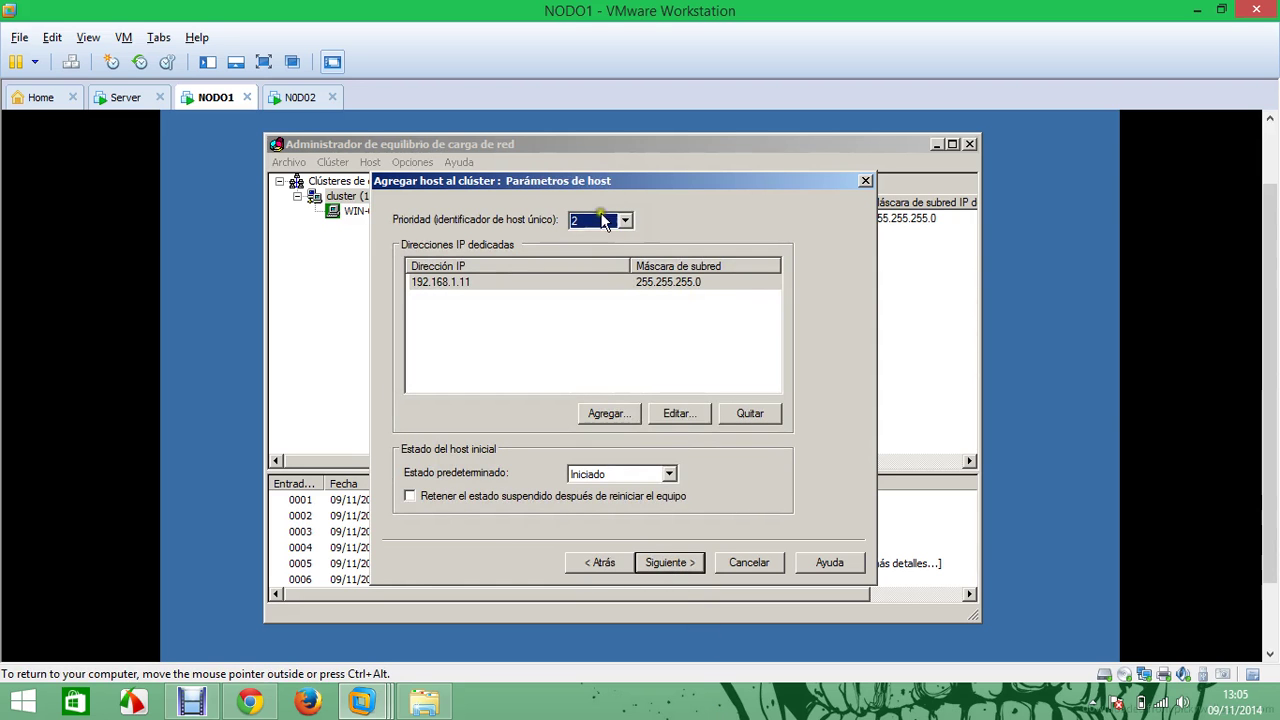
# Accept the host parameters and port rules to finish adding host 192.168.1.11
pyautogui.click(680, 563)
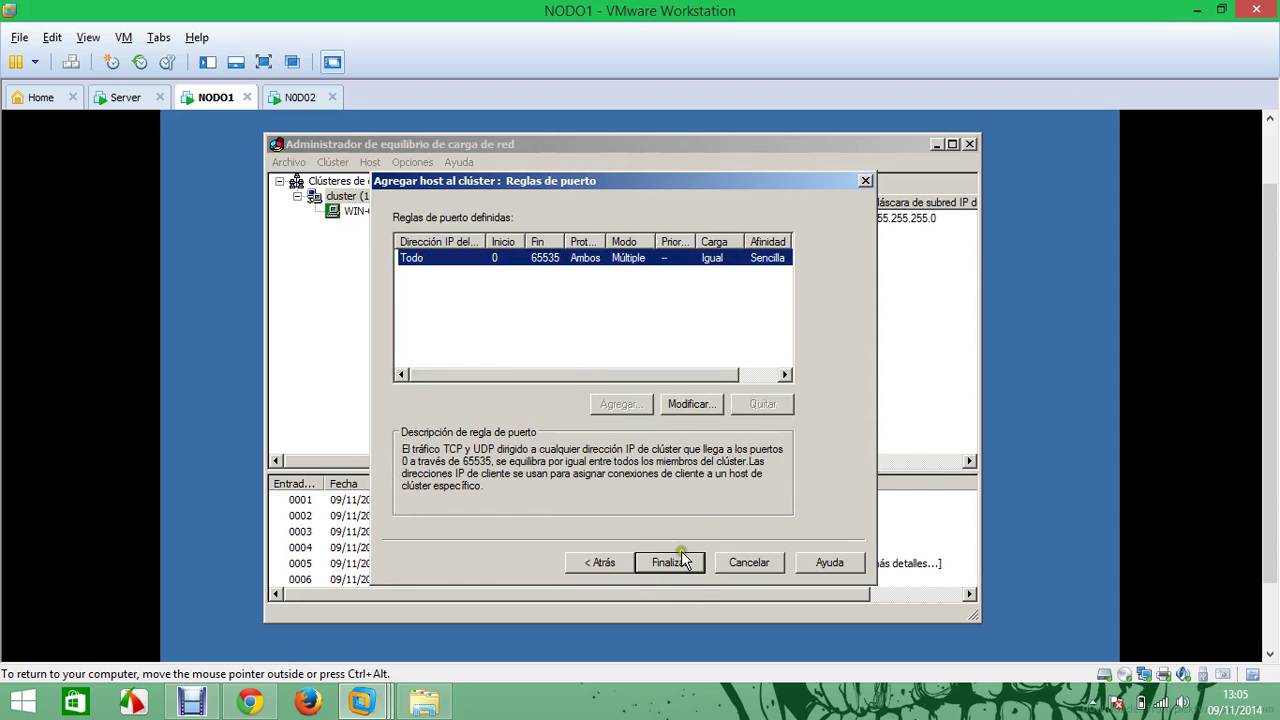
pyautogui.click(680, 563)
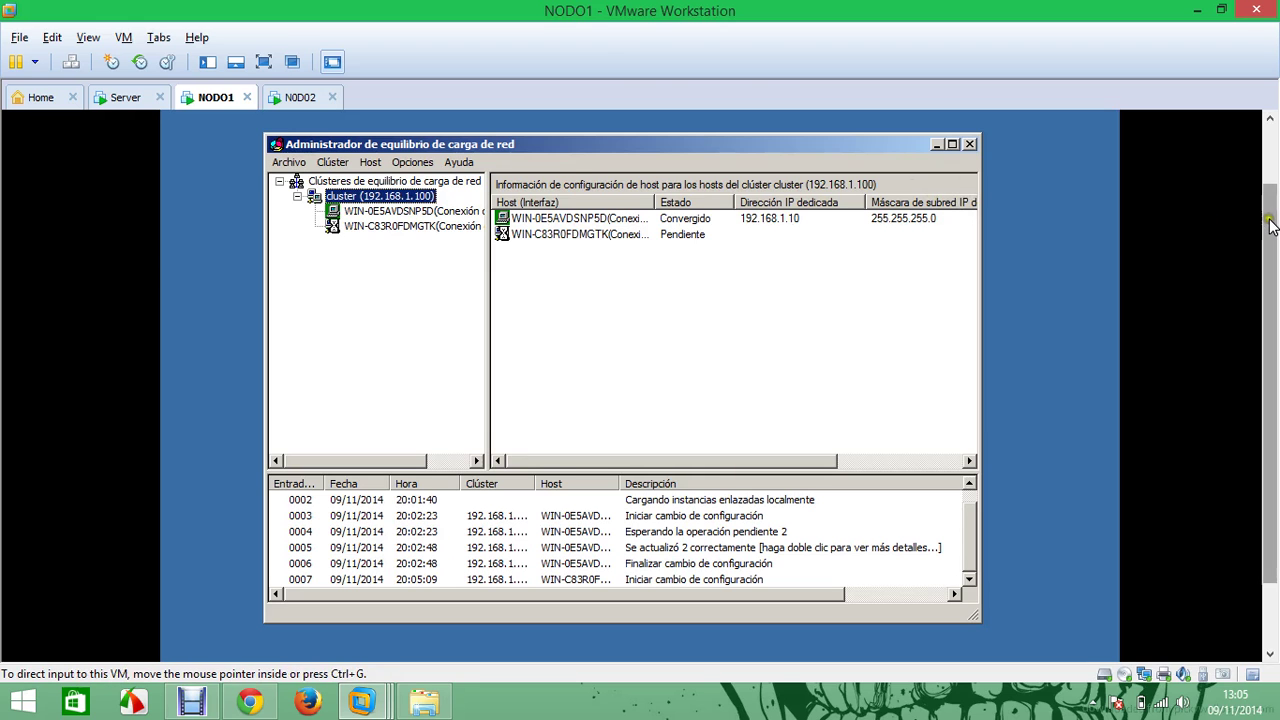
pyautogui.scroll(-2, 1270, 226)
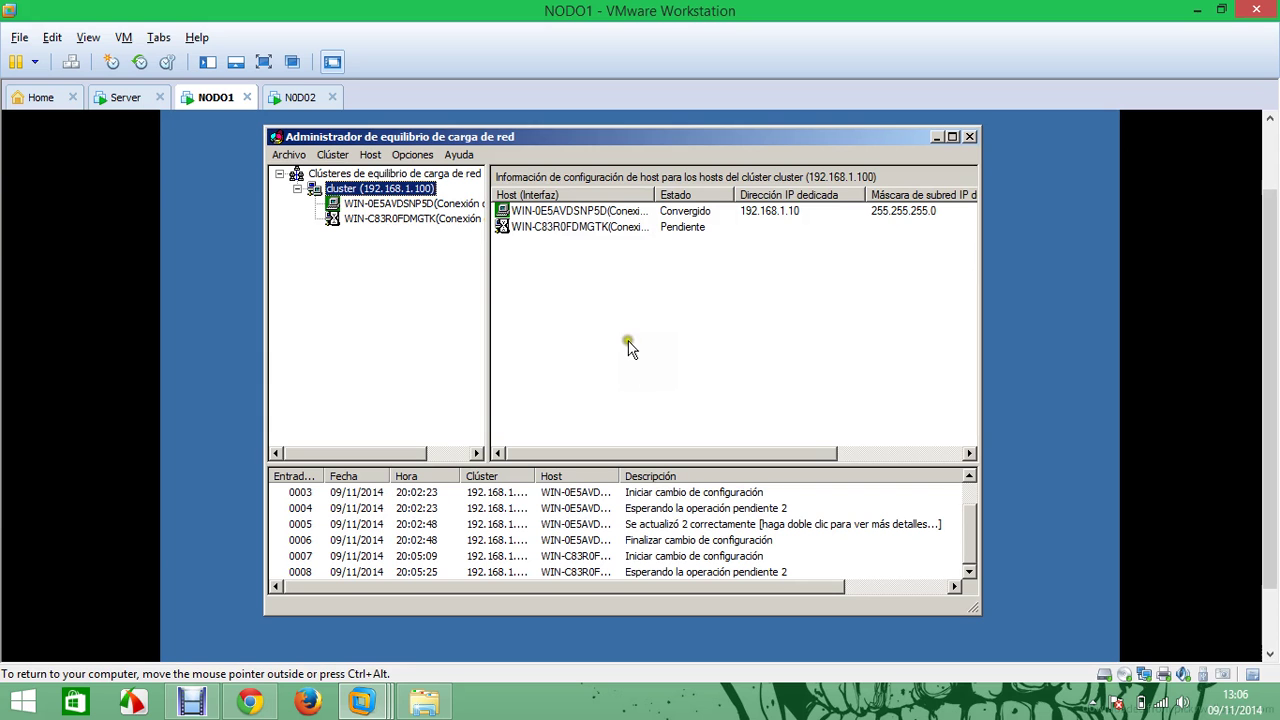
# Launch cmd from the Run box on NODO1
pyautogui.moveTo(1268, 240); pyautogui.dragTo(1268, 275)
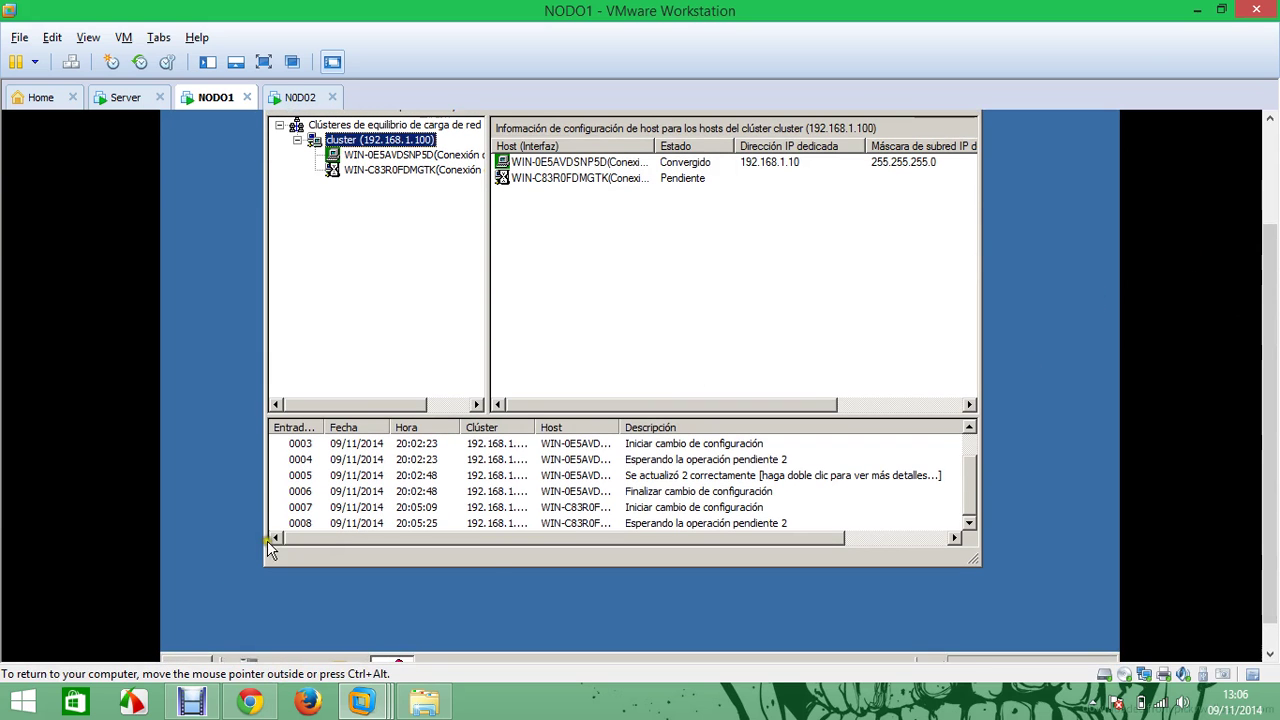
pyautogui.press('super+r')
pyautogui.write('cmd')
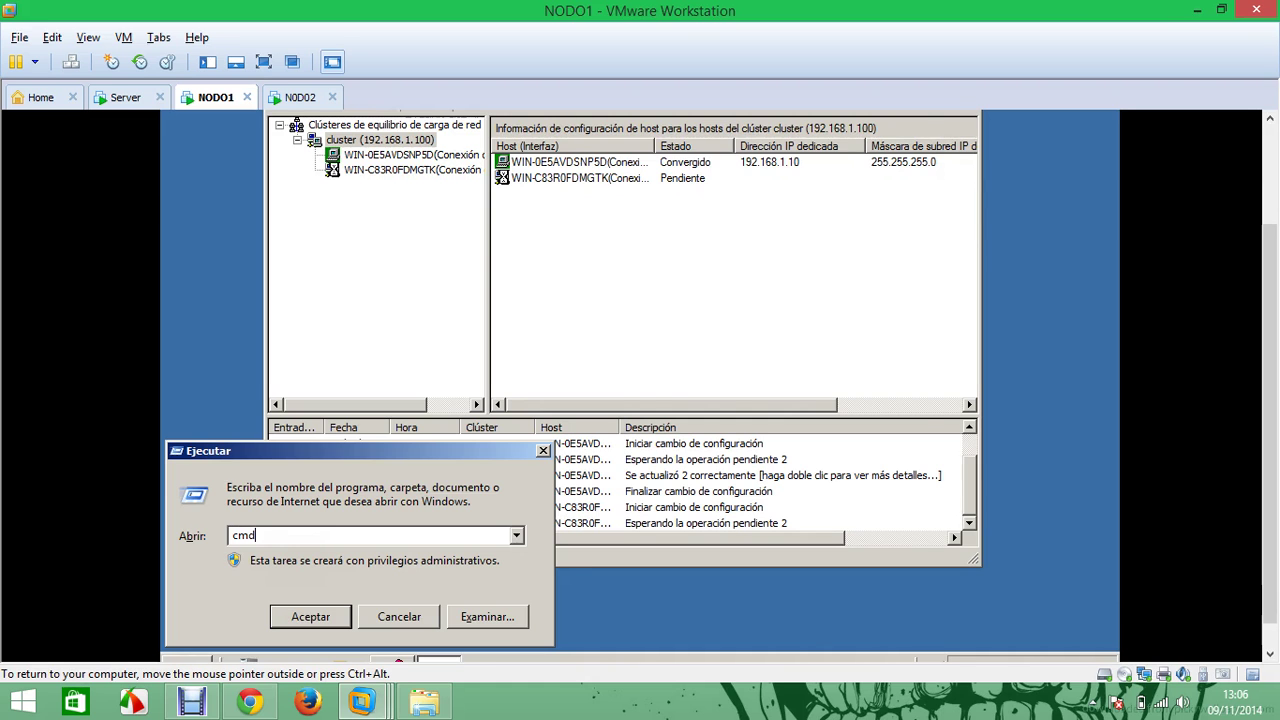
pyautogui.press('Return')
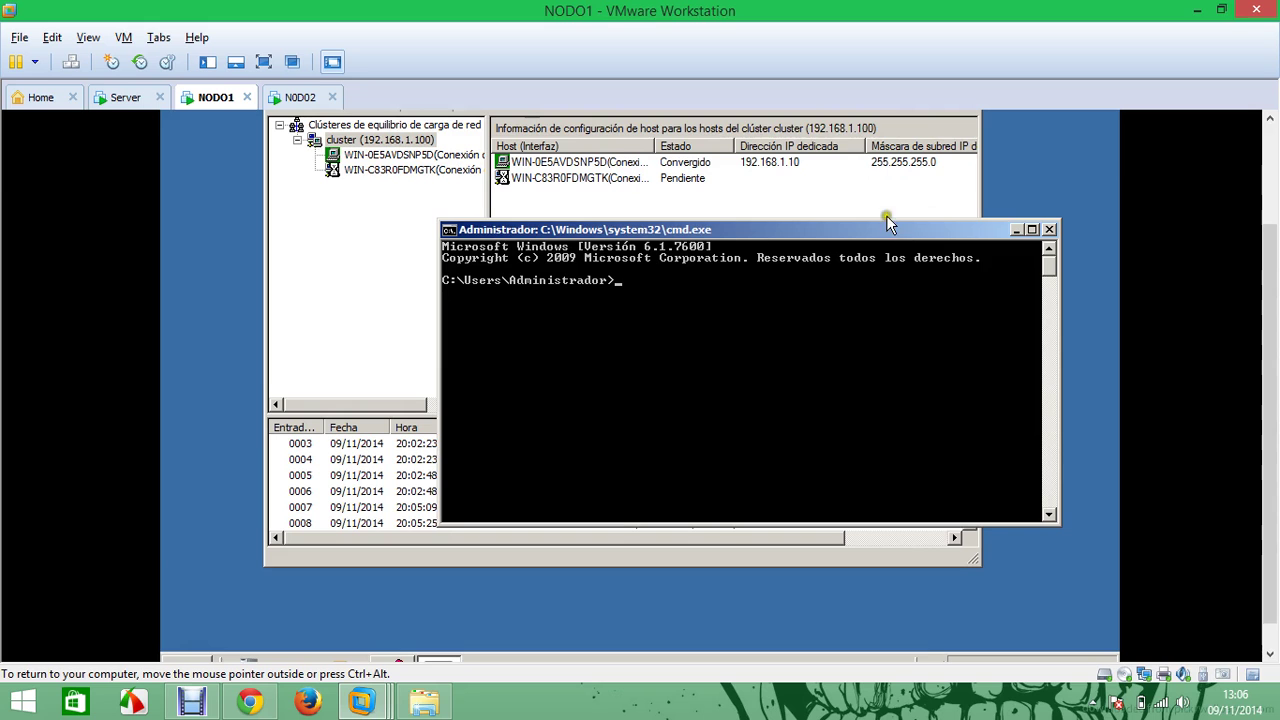
# Arrange the command window and NLB Manager side by side, refreshing the desktop
pyautogui.moveTo(748, 230); pyautogui.dragTo(1037, 203)
pyautogui.click(520, 245)
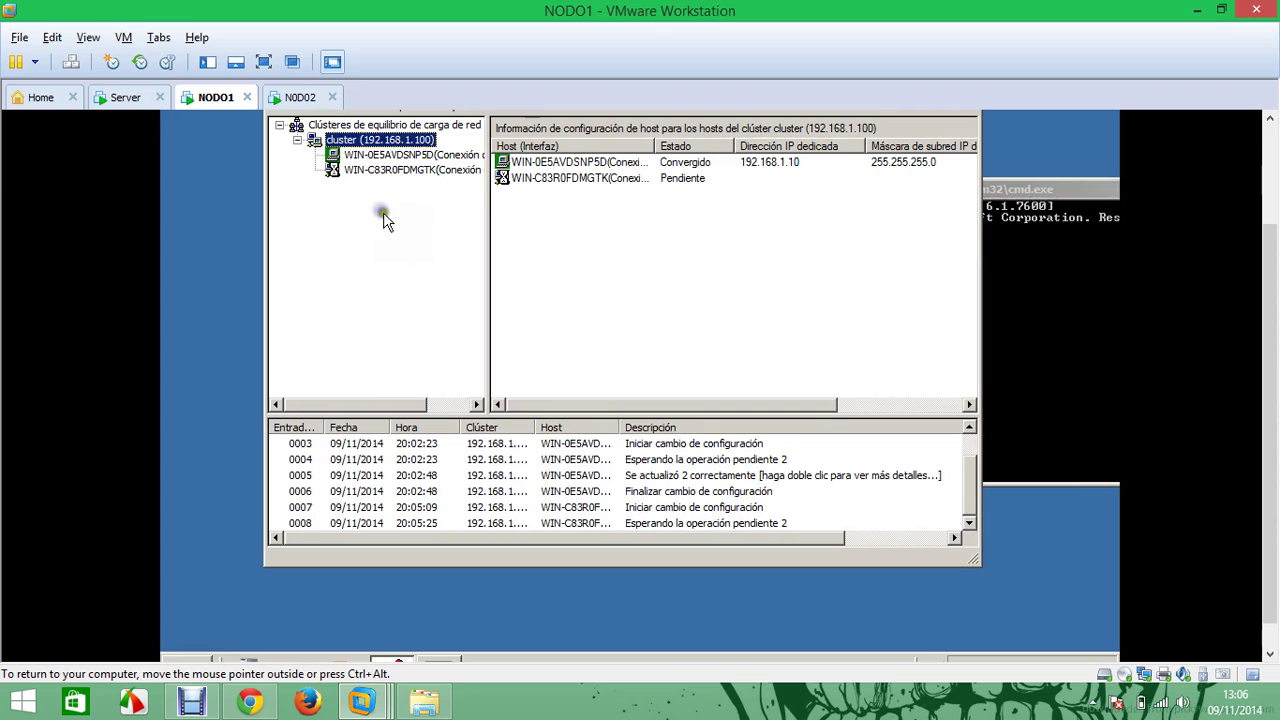
pyautogui.rightClick(226, 205)
pyautogui.click(258, 245)
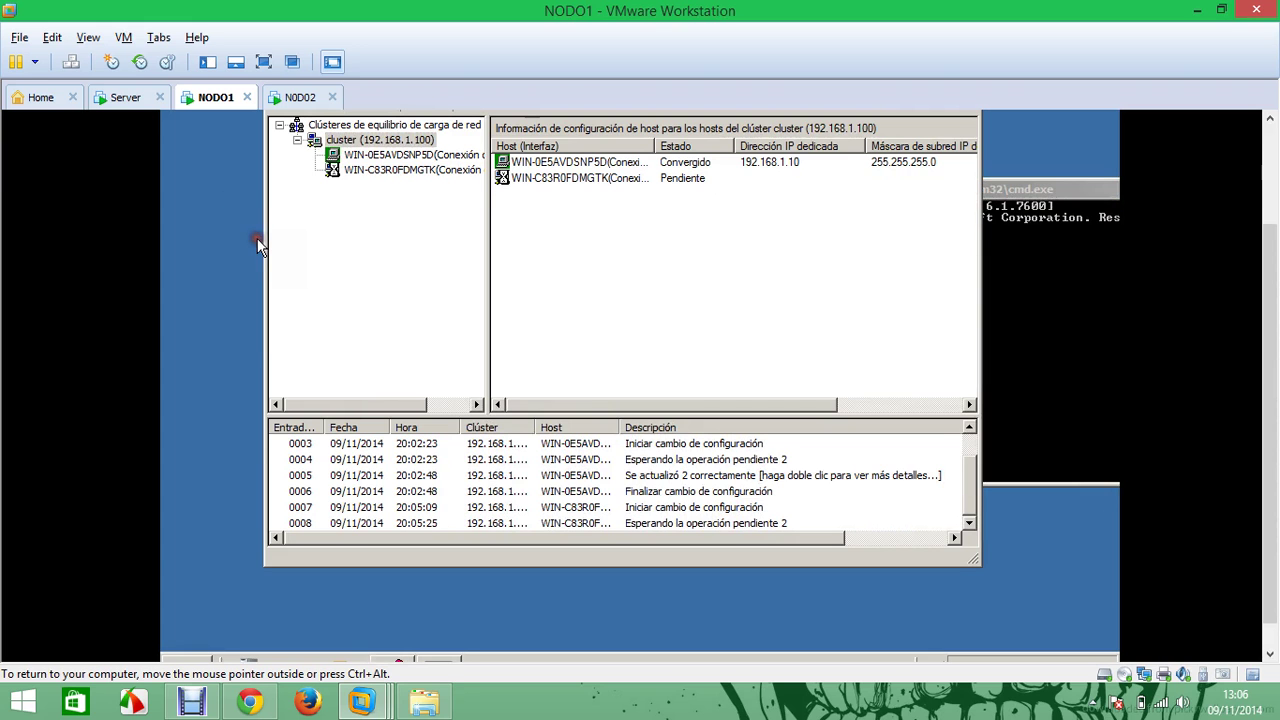
pyautogui.scroll(3, 1258, 243)
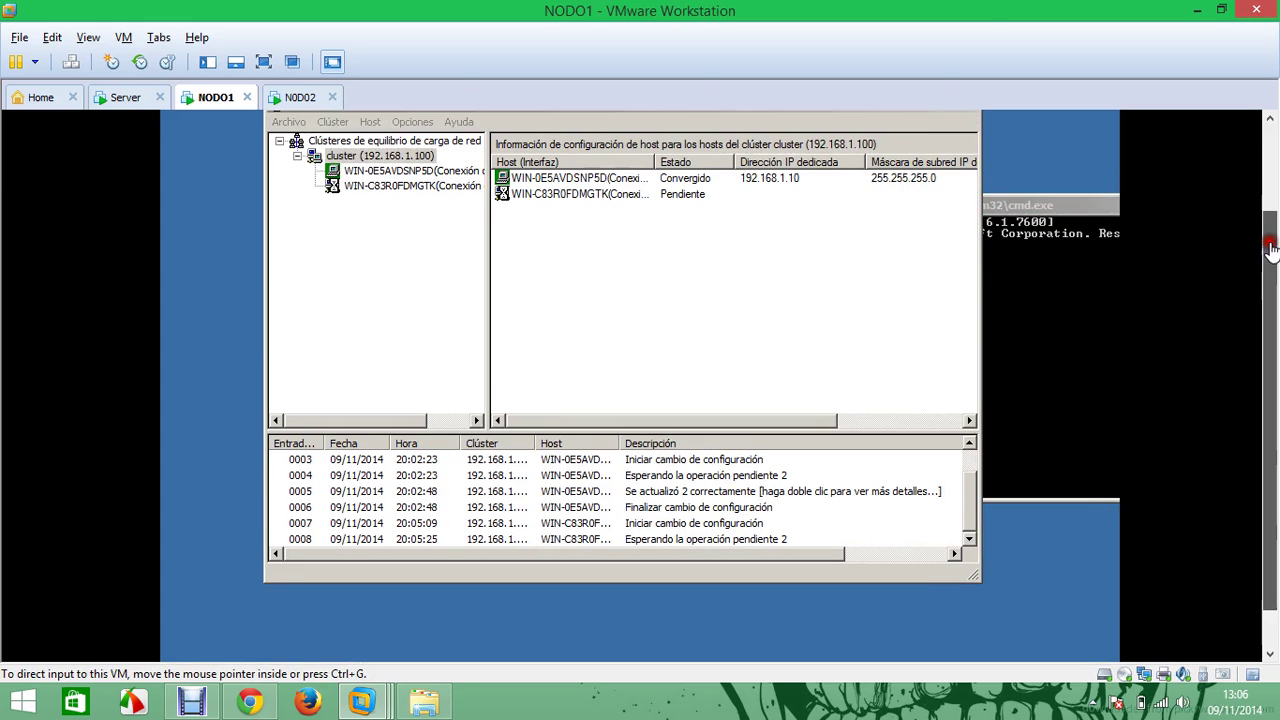
pyautogui.moveTo(1068, 287); pyautogui.dragTo(1095, 148)
pyautogui.moveTo(665, 181); pyautogui.dragTo(558, 179)
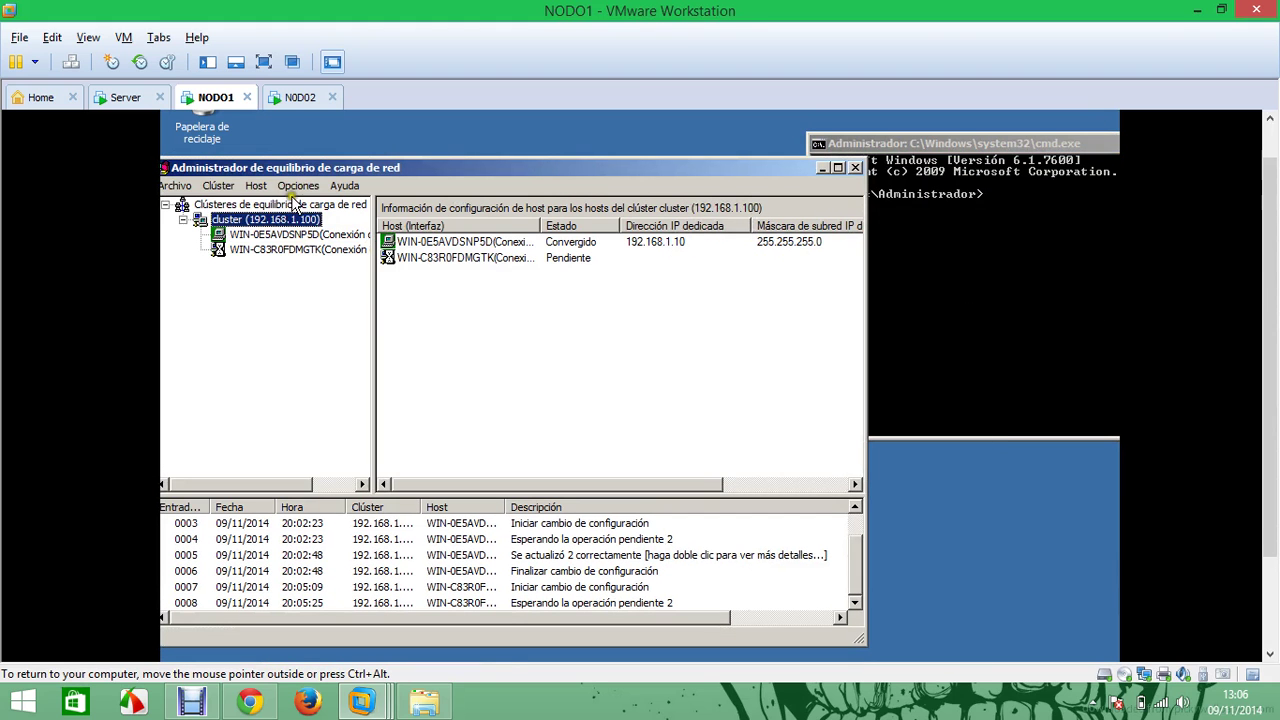
pyautogui.rightClick(451, 136)
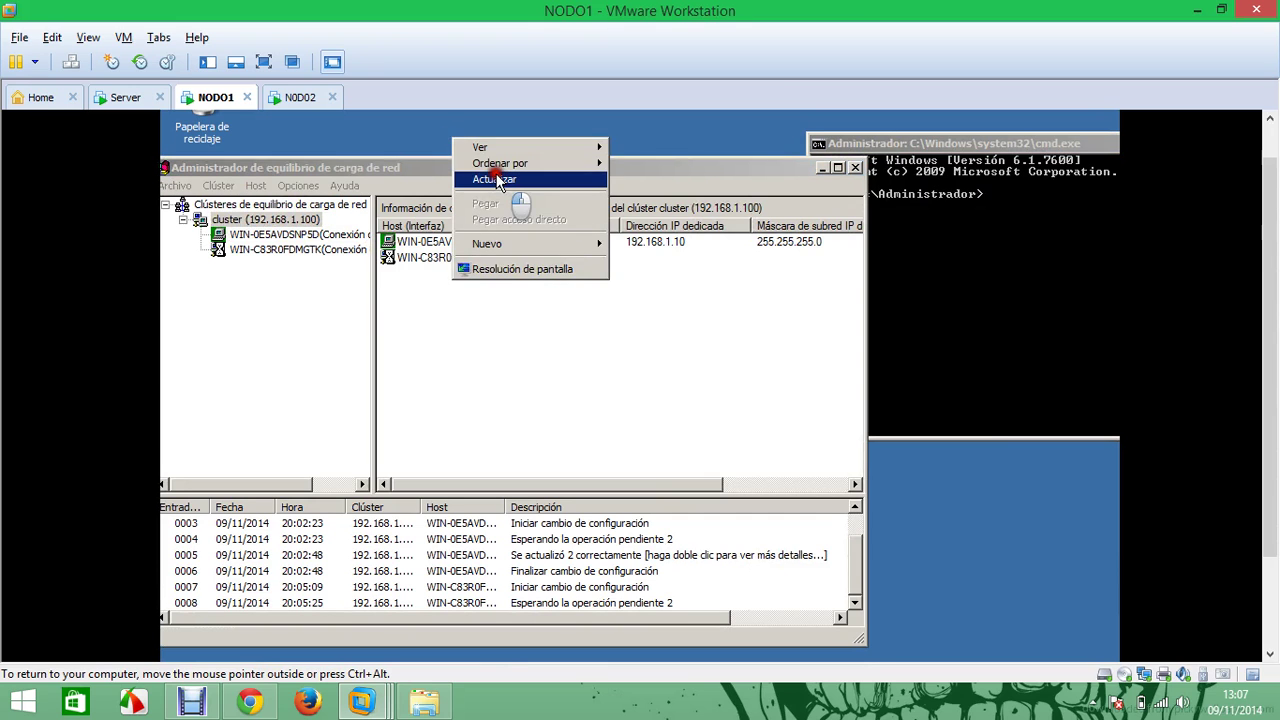
pyautogui.click(494, 179)
pyautogui.click(512, 168)
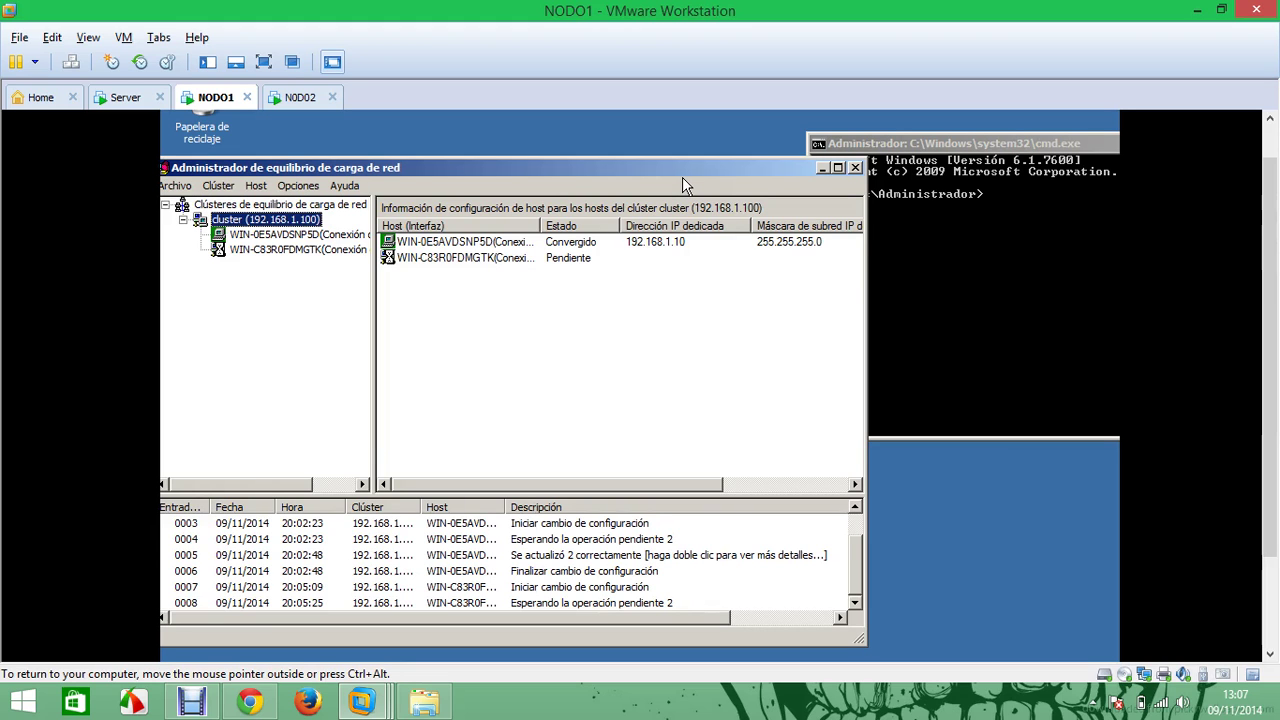
# Refresh repeatedly while waiting for host 192.168.1.11 to leave the Pendiente state
pyautogui.rightClick(492, 128)
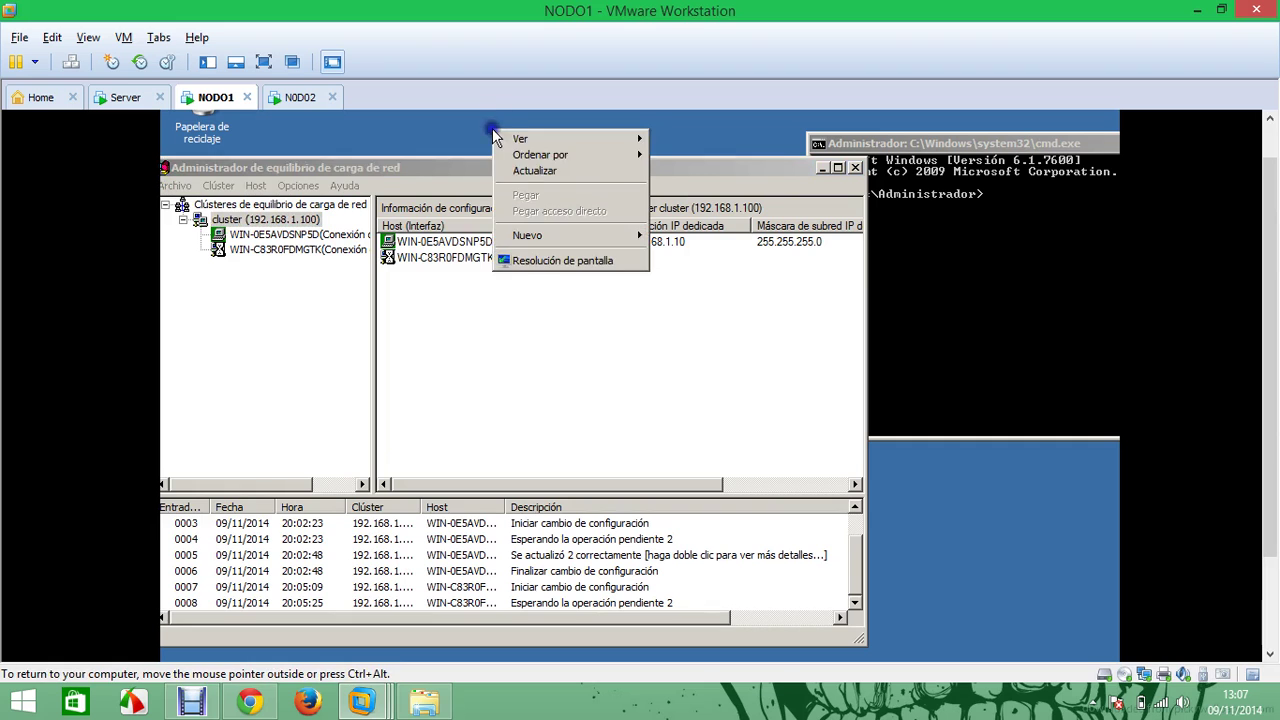
pyautogui.click(532, 167)
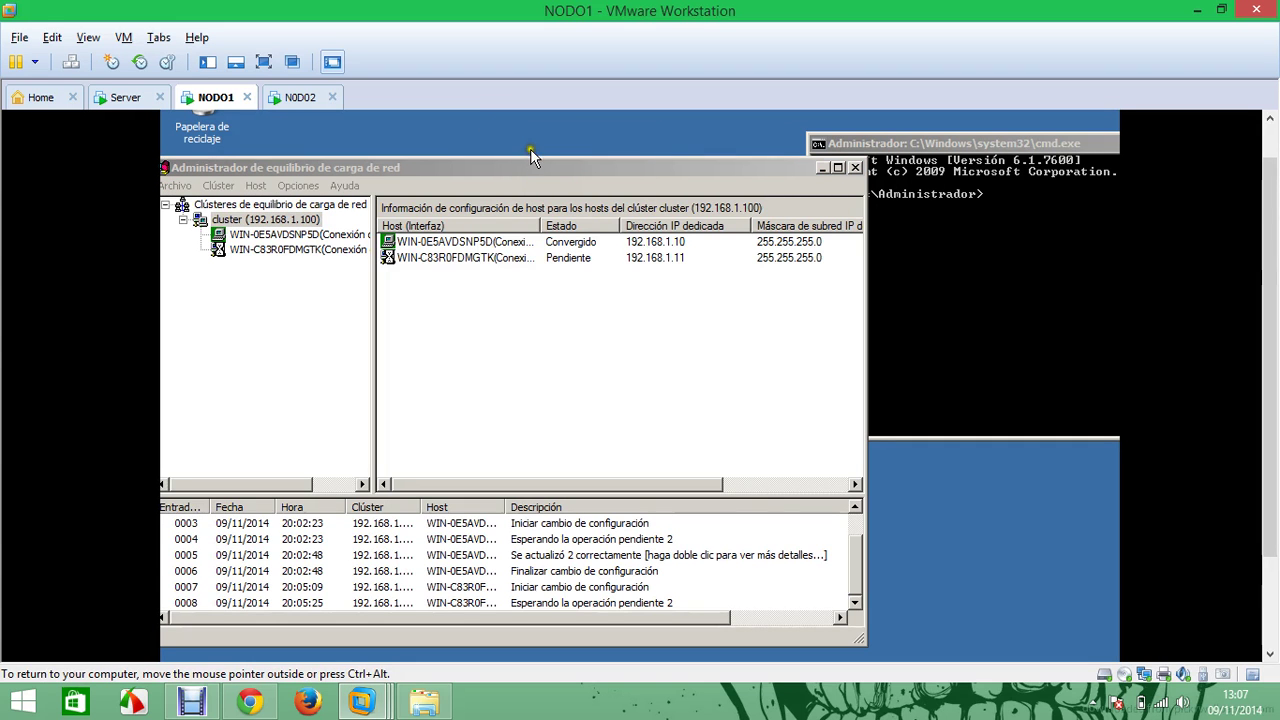
pyautogui.rightClick(520, 134)
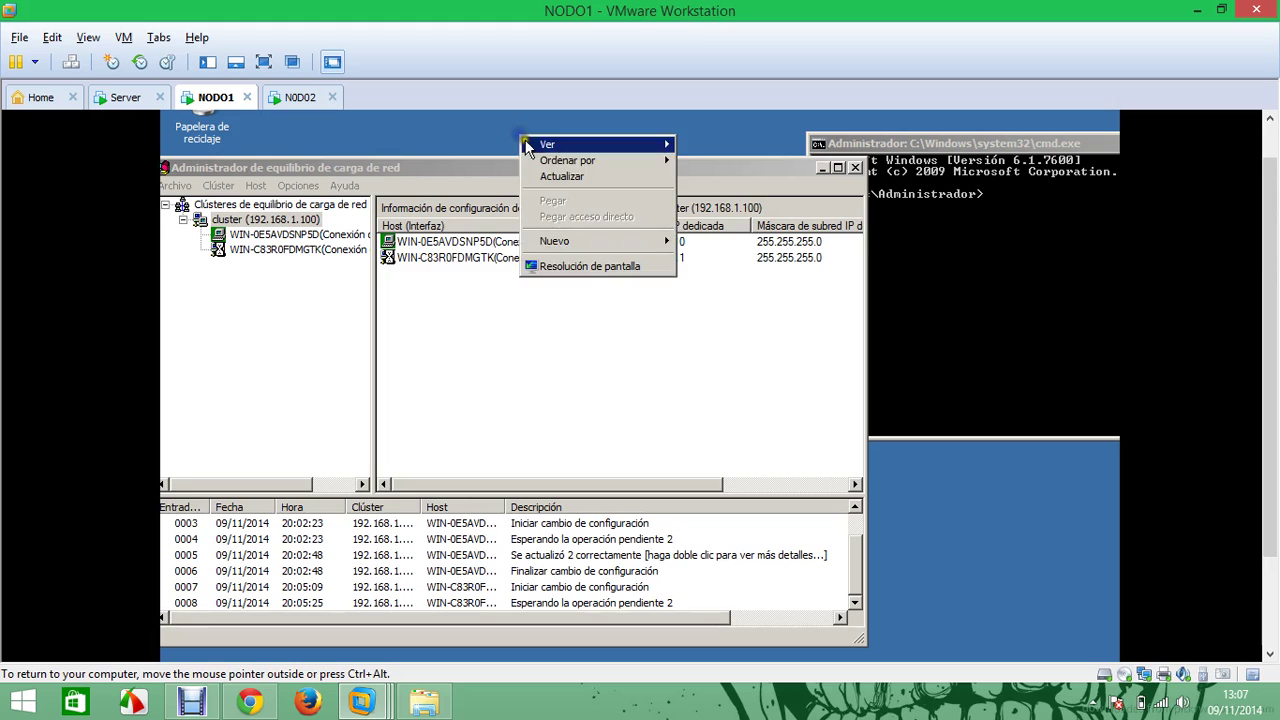
pyautogui.click(551, 175)
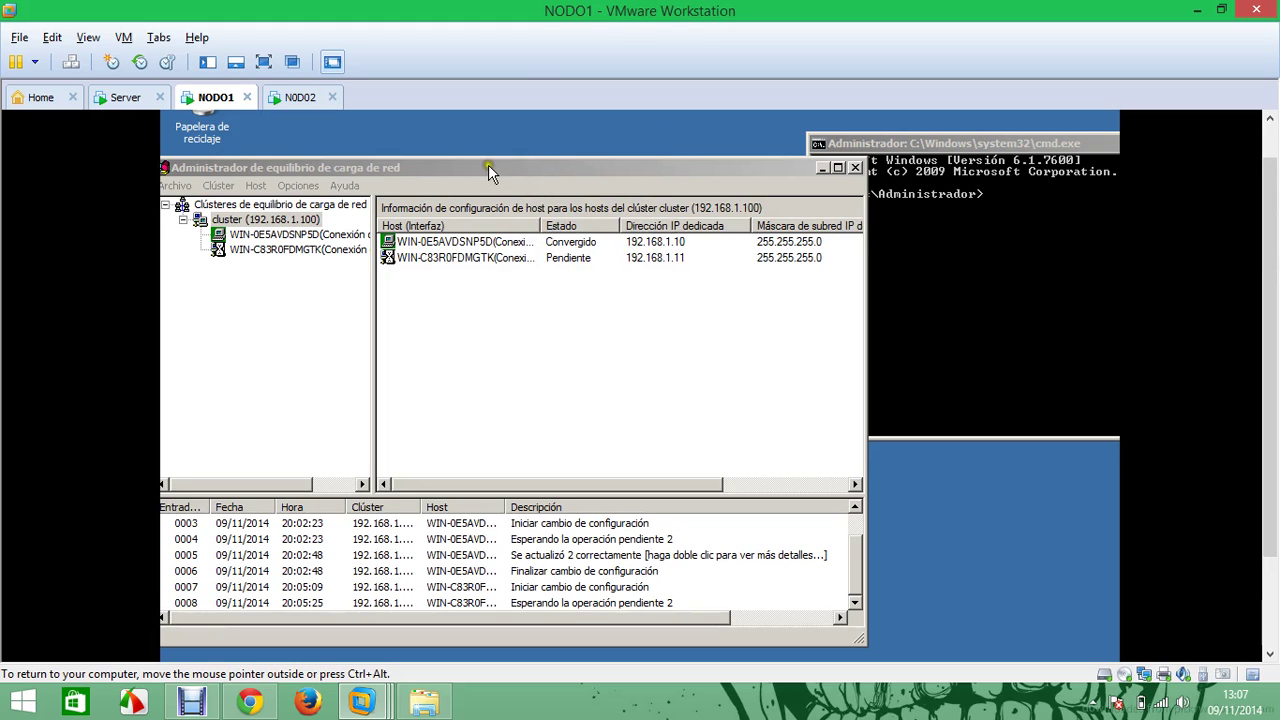
pyautogui.rightClick(458, 128)
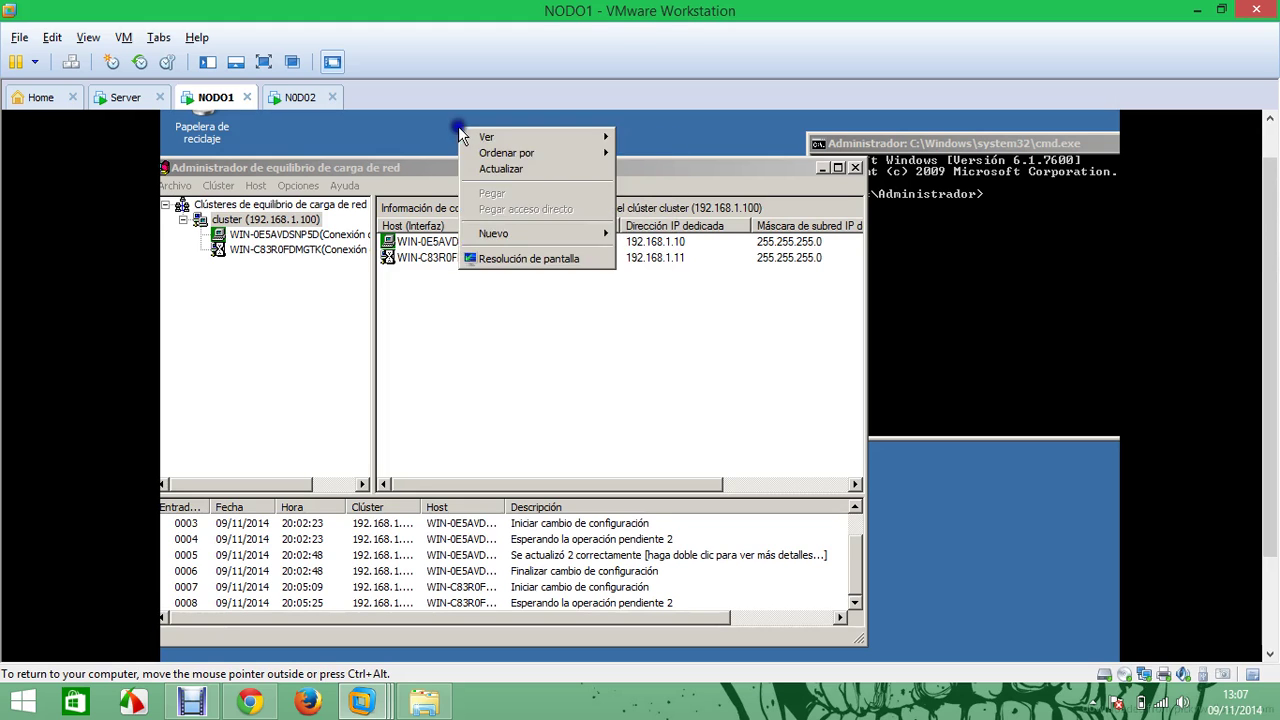
pyautogui.click(525, 173)
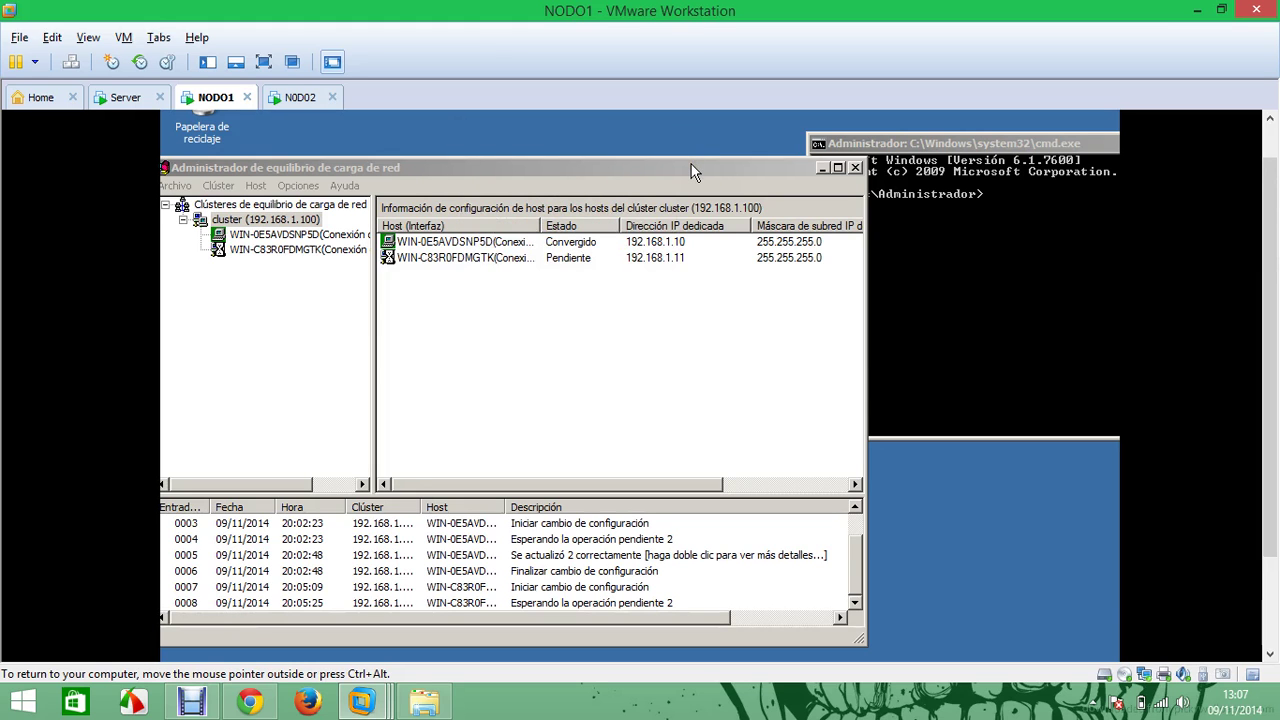
pyautogui.moveTo(862, 537); pyautogui.dragTo(853, 594)
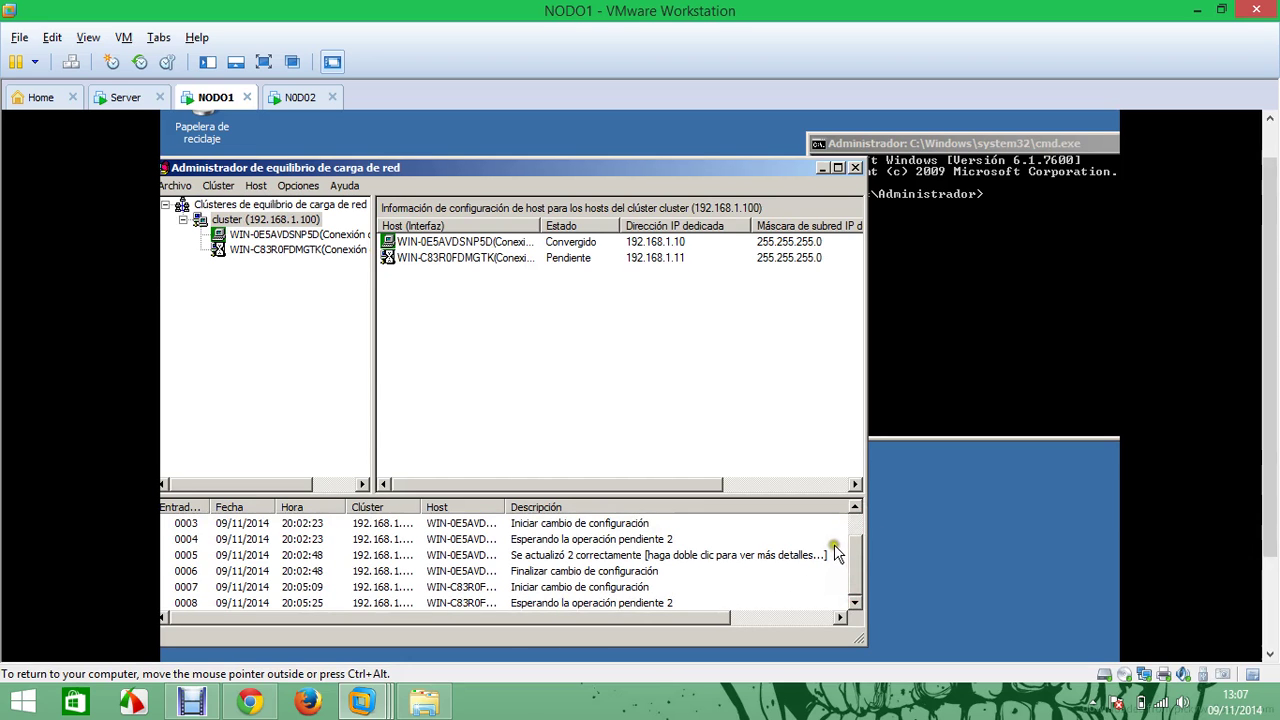
pyautogui.rightClick(465, 134)
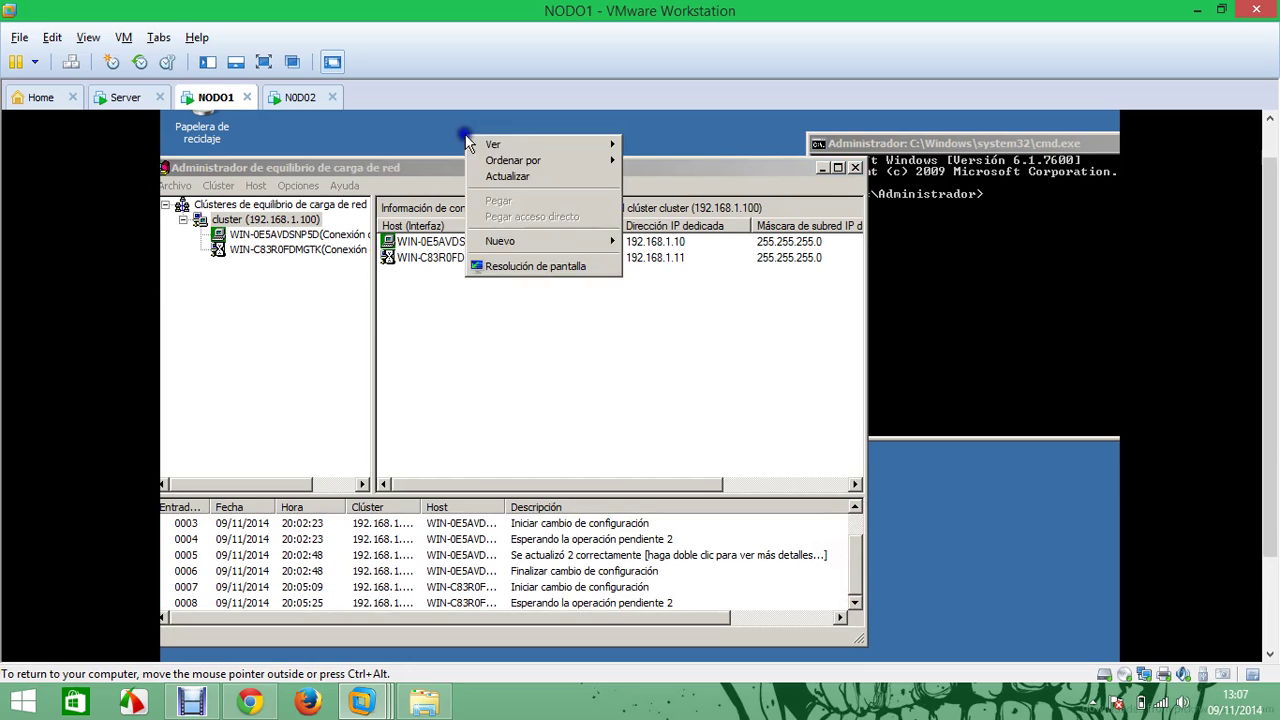
pyautogui.click(524, 179)
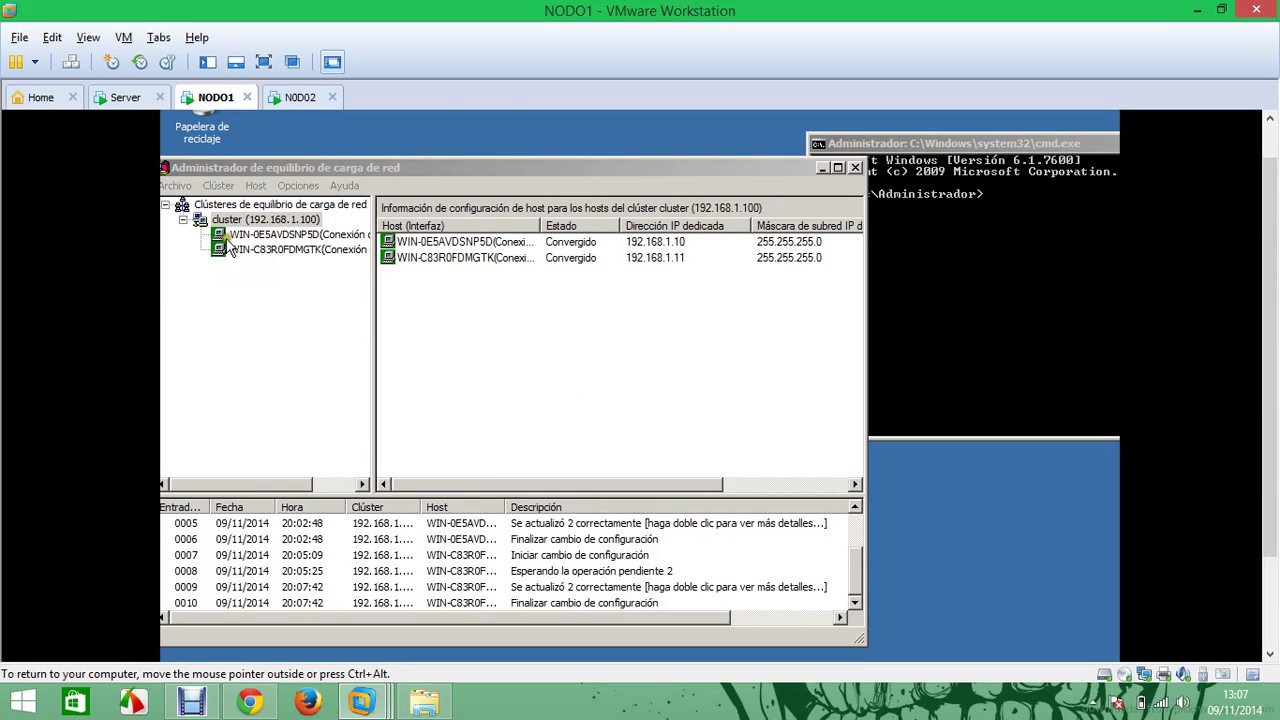
# Open Equipo, then Disco local (C:) and its inetpub folder
pyautogui.scroll(-3, 1266, 251)
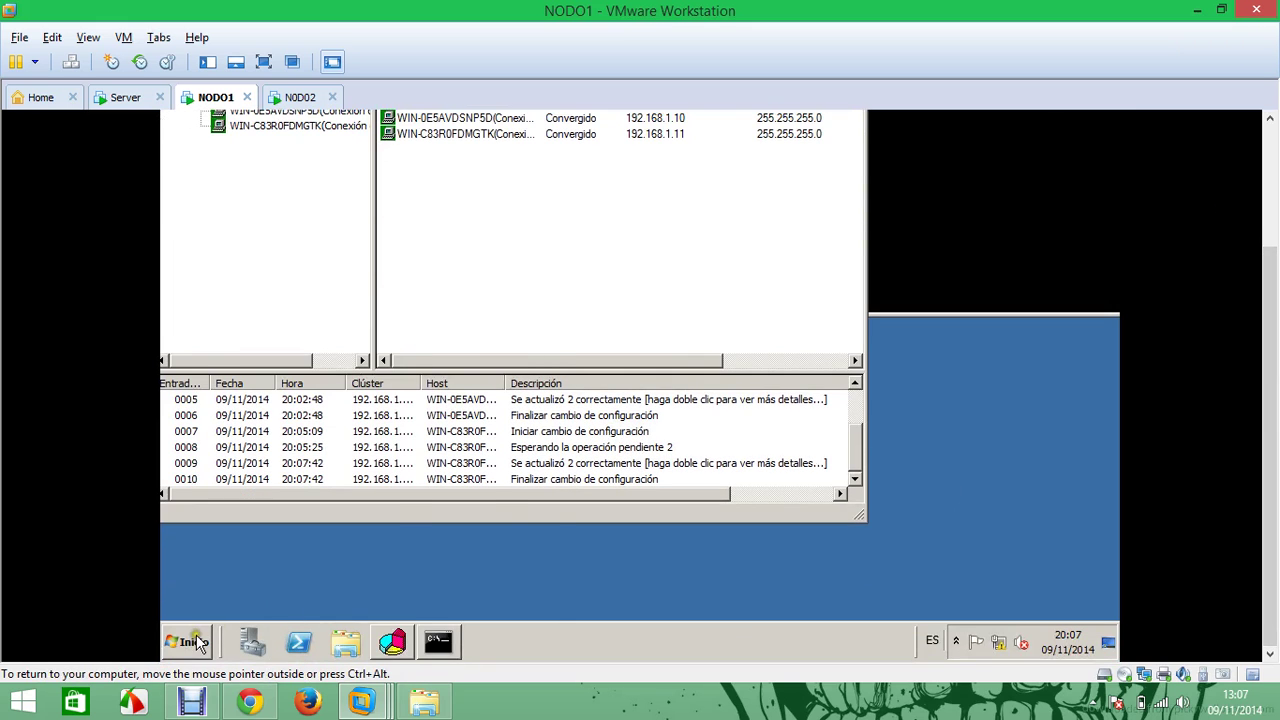
pyautogui.click(195, 642)
pyautogui.click(497, 352)
pyautogui.doubleClick(561, 160)
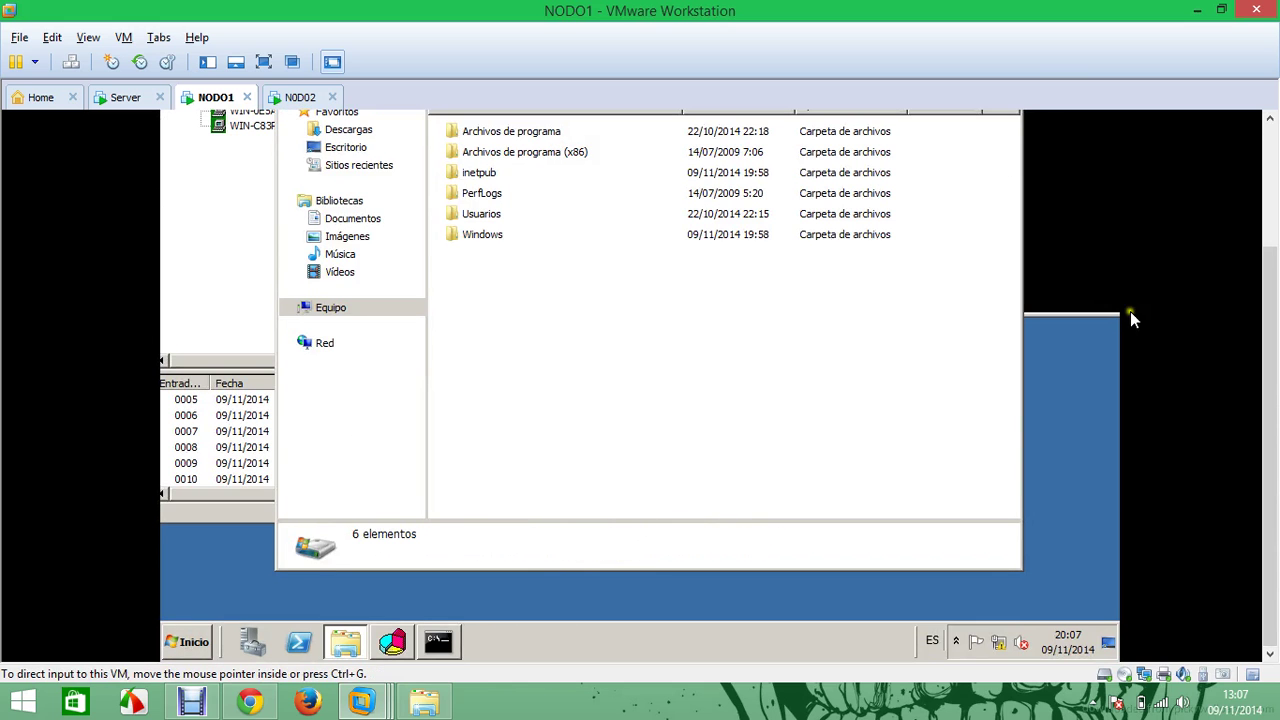
pyautogui.scroll(3, 1240, 230)
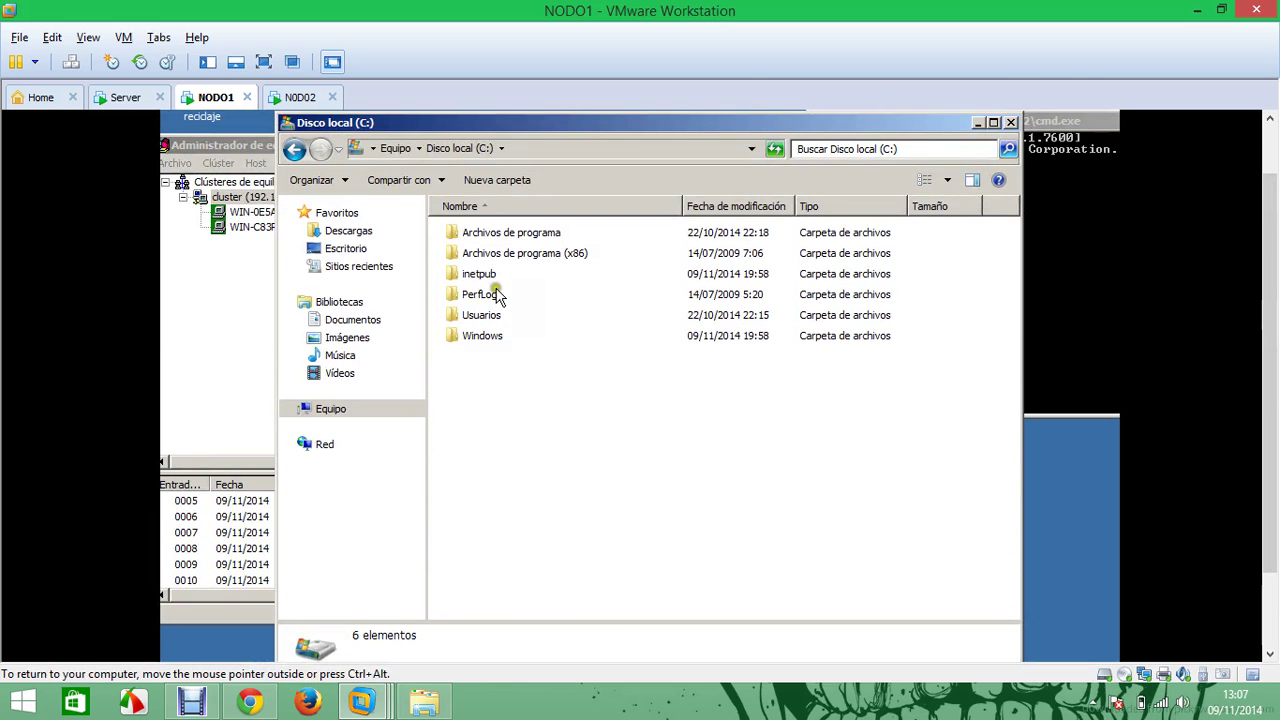
pyautogui.doubleClick(490, 276)
# Create a folder named jcnet in C:\inetpub\wwwroot
pyautogui.doubleClick(490, 314)
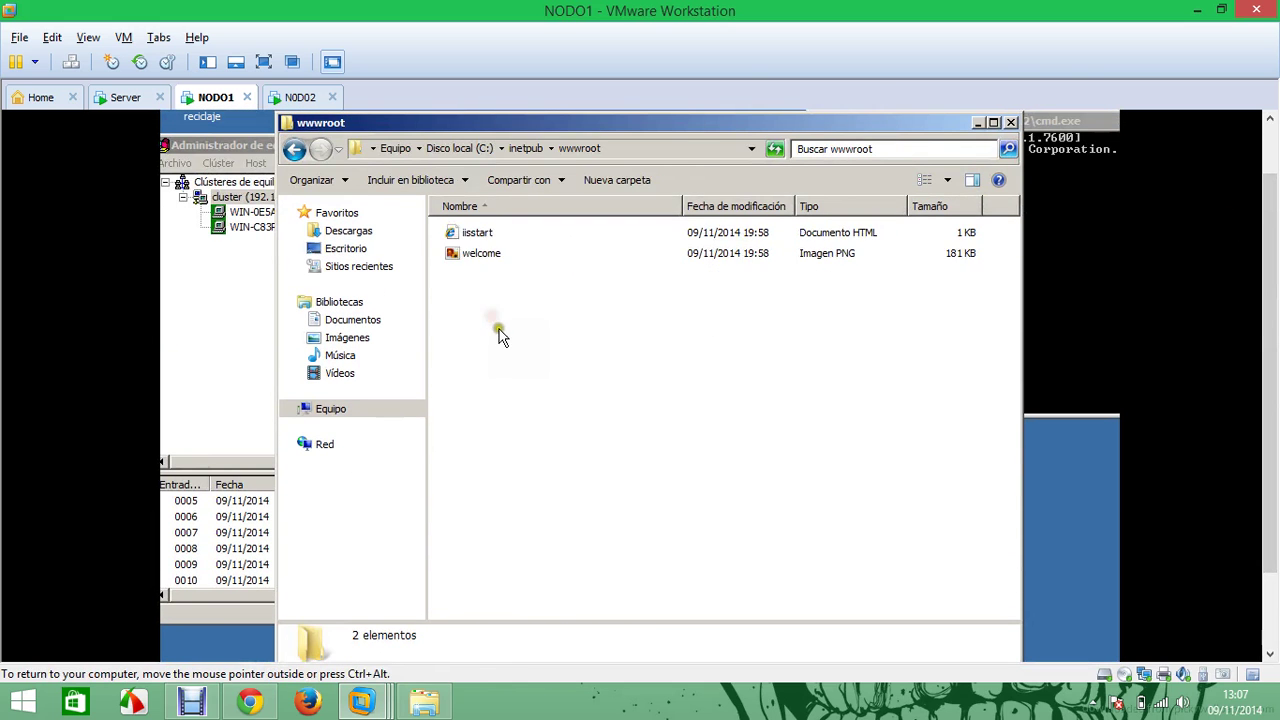
pyautogui.rightClick(488, 319)
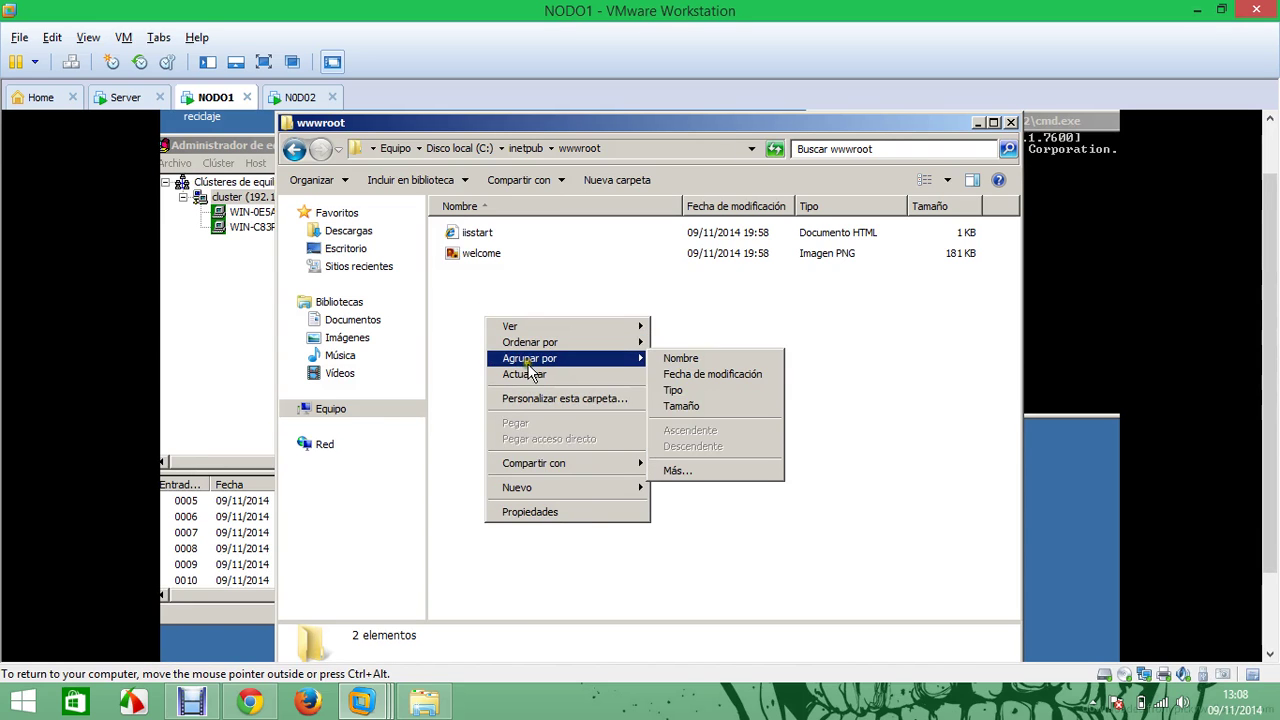
pyautogui.moveTo(559, 487)
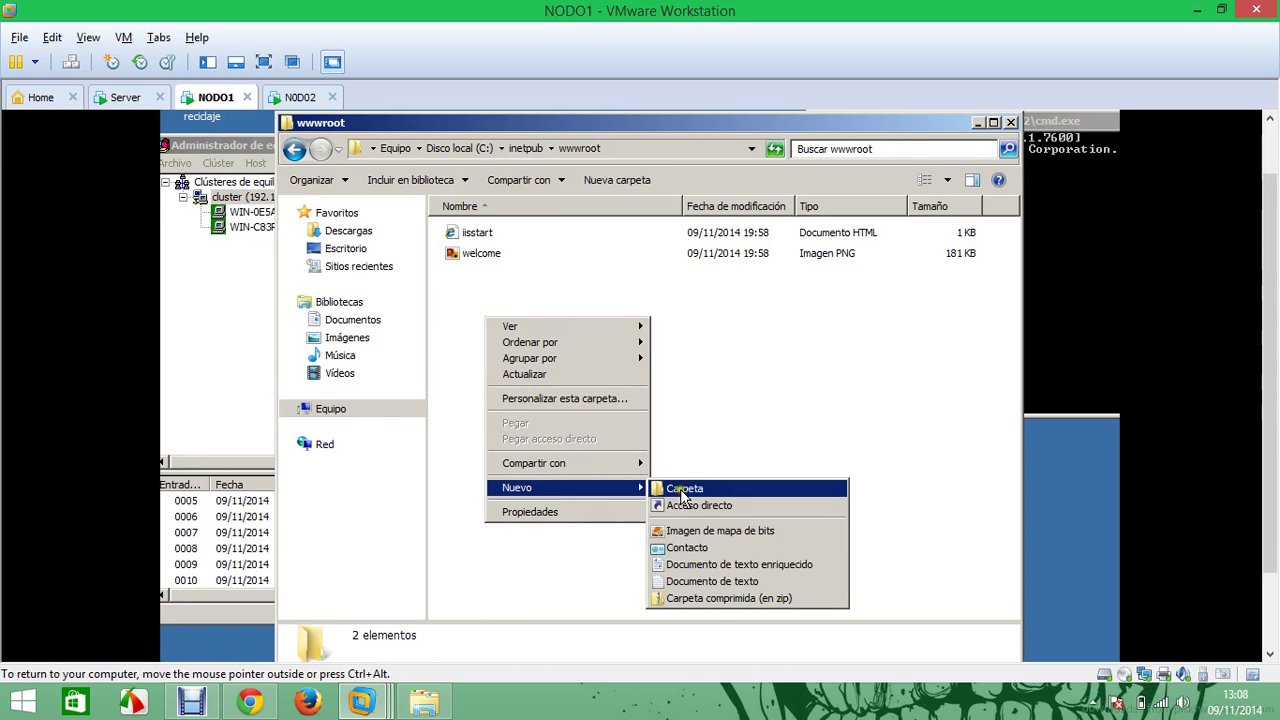
pyautogui.click(674, 488)
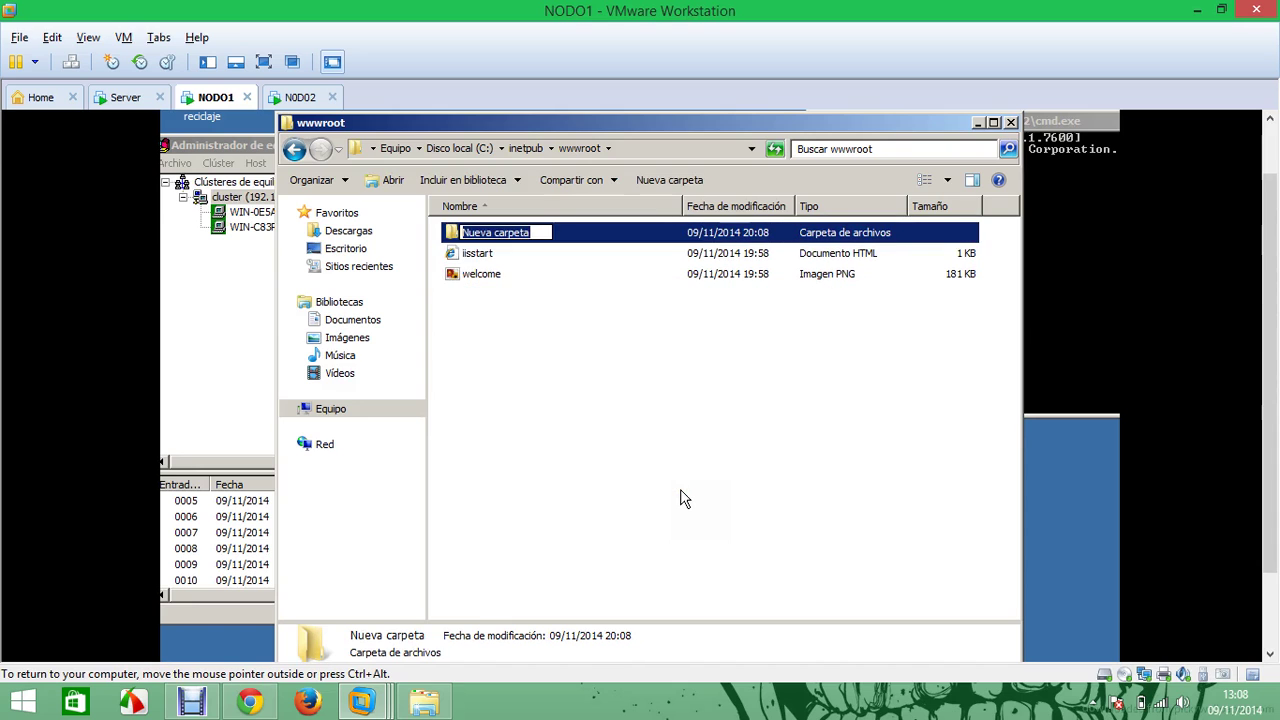
pyautogui.write('jcnet')
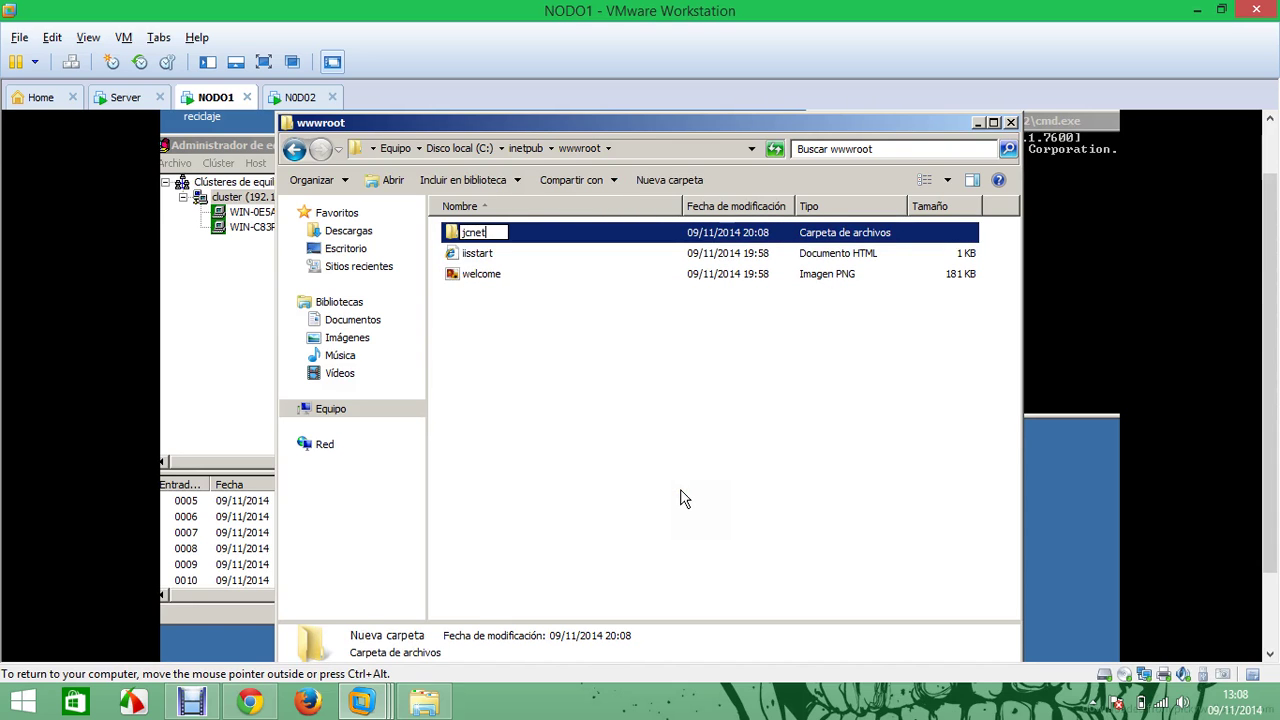
pyautogui.press('Return')
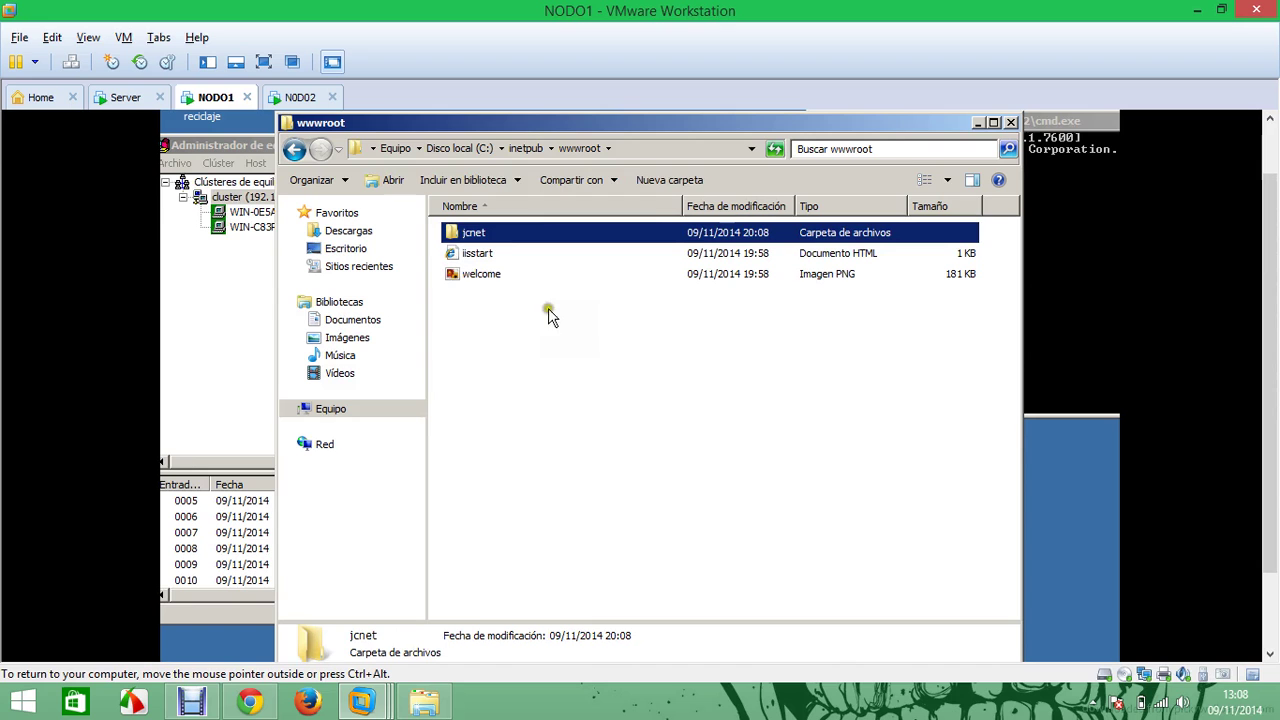
# Open jcnet and delete a mistakenly created new folder inside it
pyautogui.doubleClick(491, 232)
pyautogui.rightClick(467, 268)
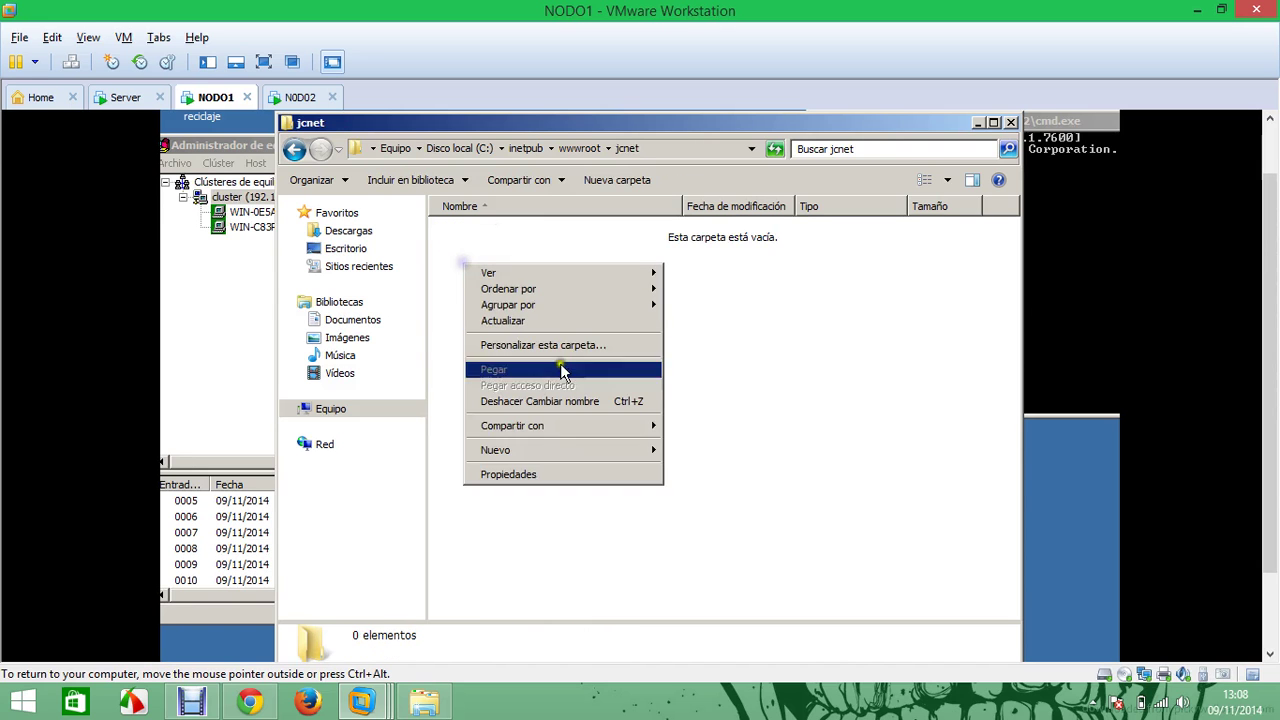
pyautogui.moveTo(592, 452)
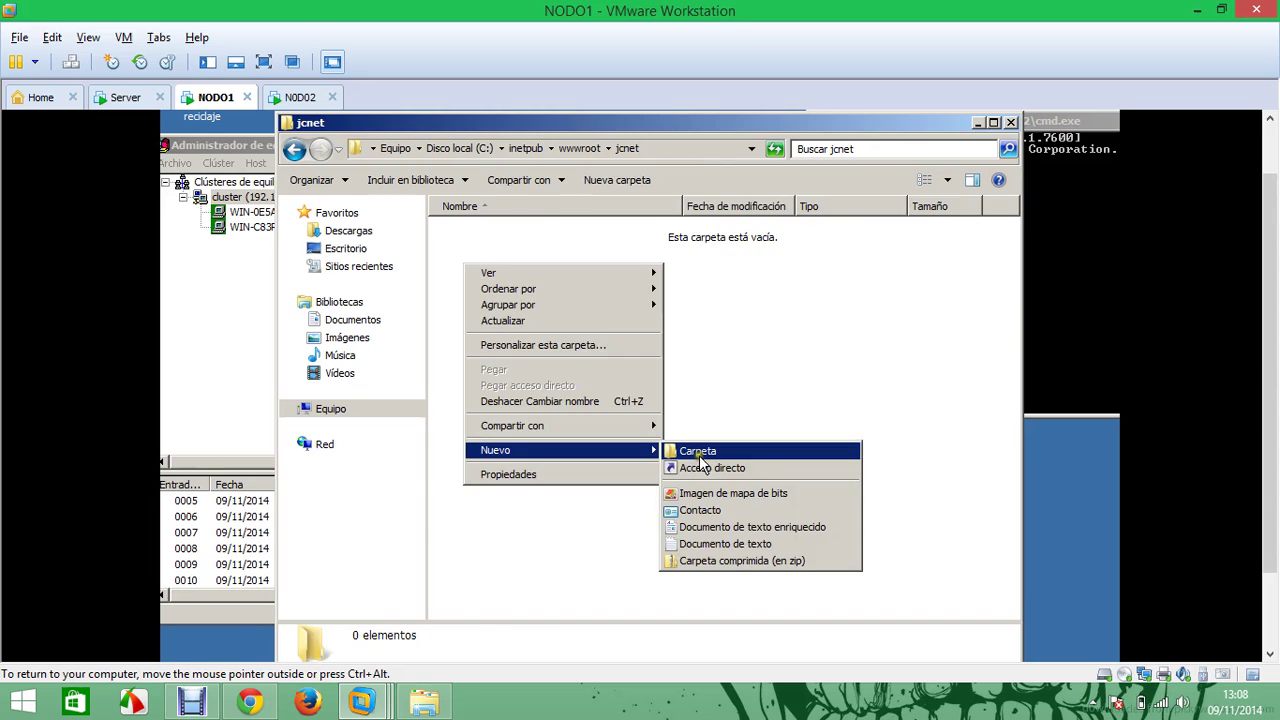
pyautogui.click(697, 451)
pyautogui.click(560, 258)
pyautogui.click(563, 240)
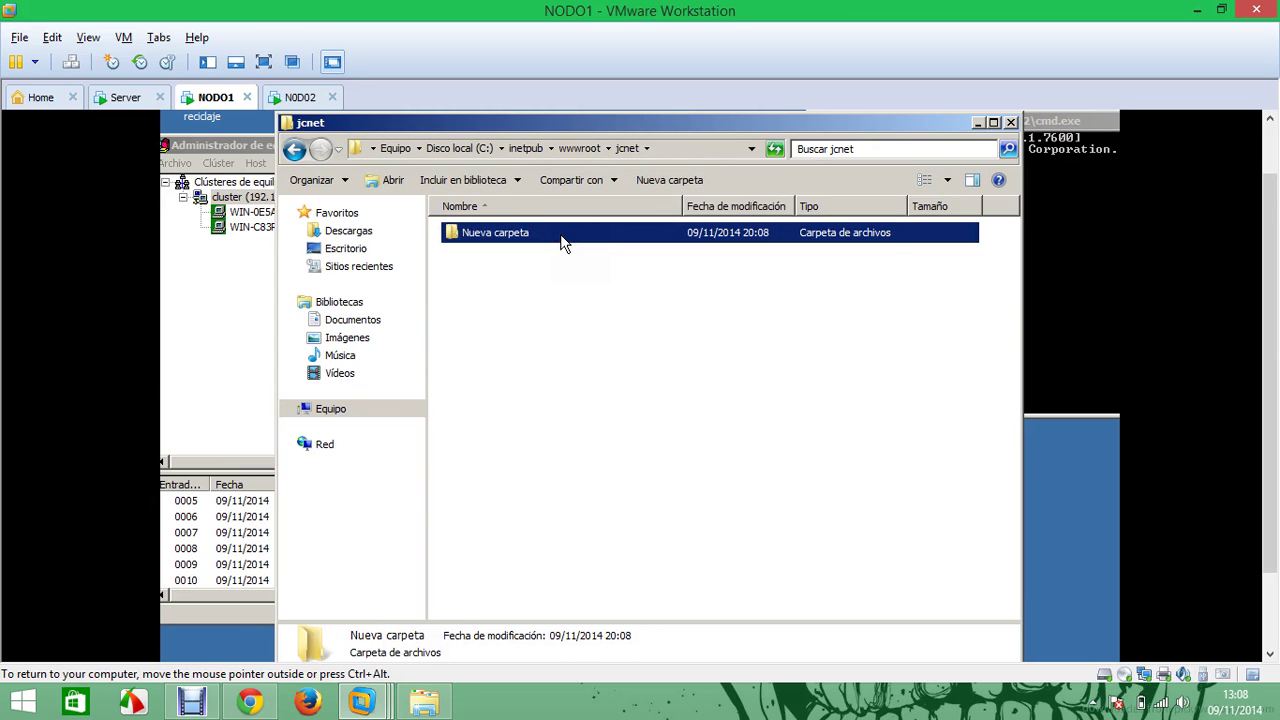
pyautogui.press('Delete')
pyautogui.press('Return')
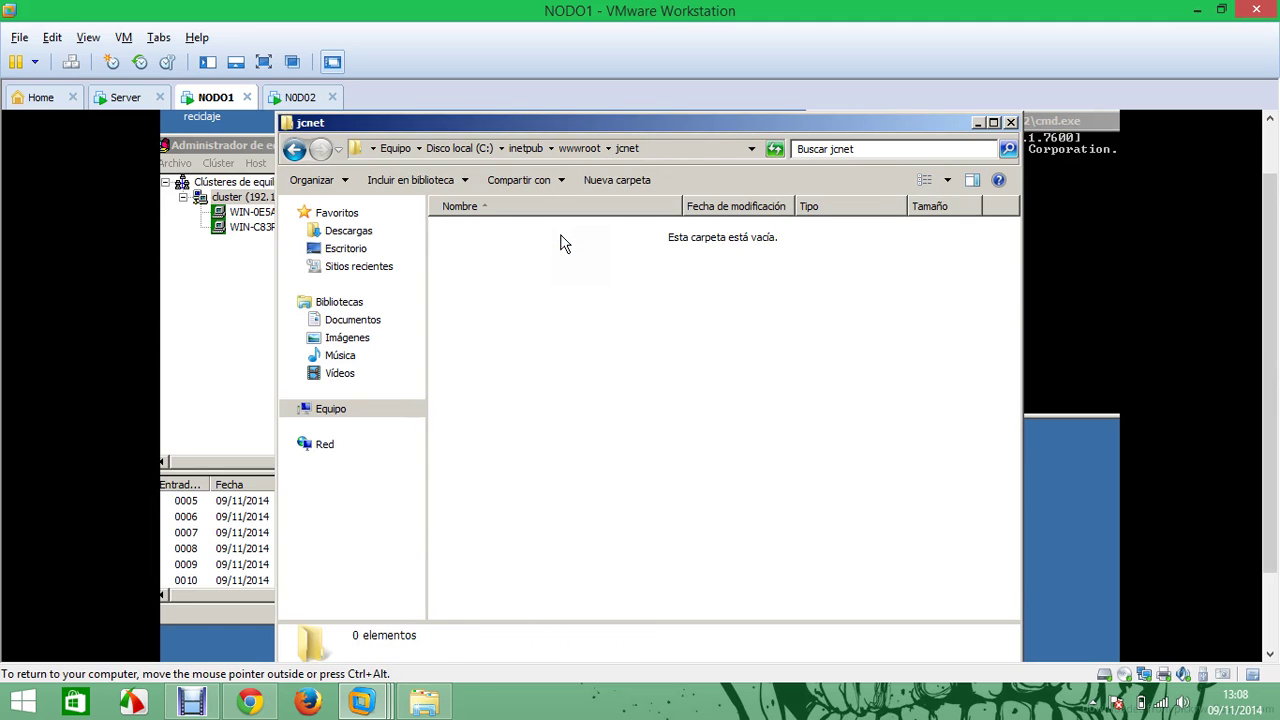
# Create a text document named index in jcnet and open it in Notepad
pyautogui.rightClick(562, 243)
pyautogui.moveTo(687, 441)
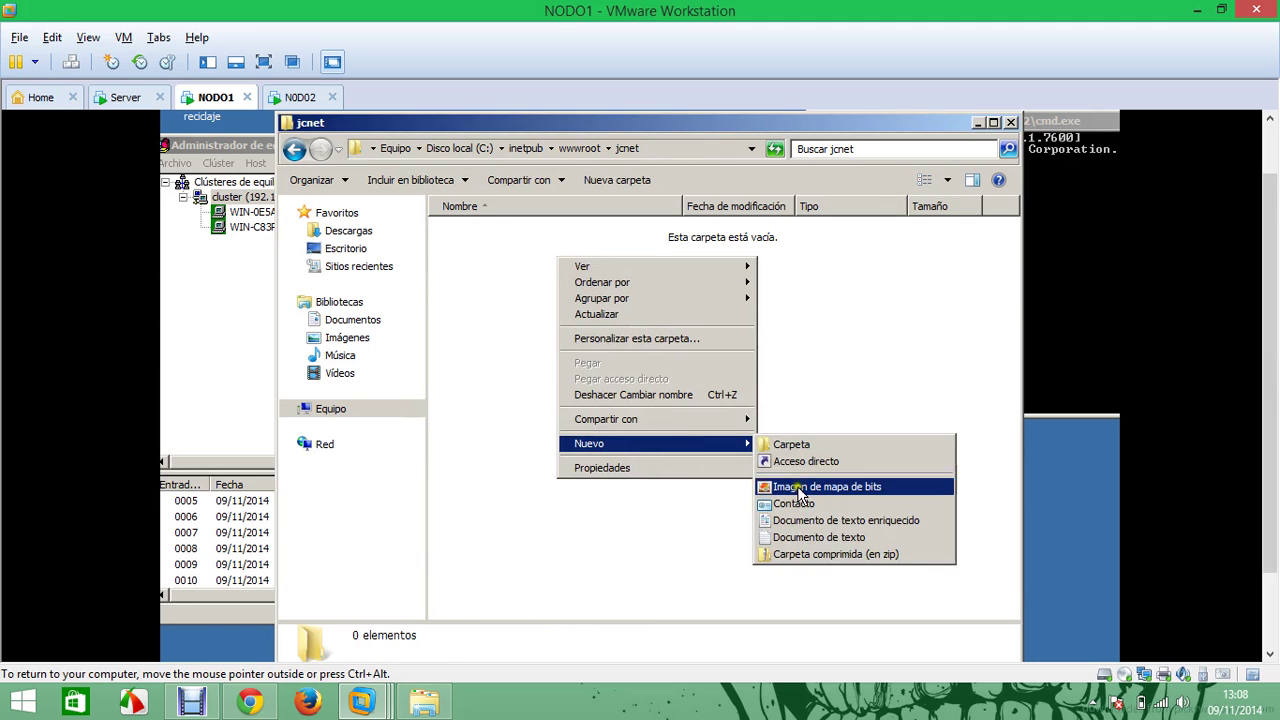
pyautogui.click(803, 537)
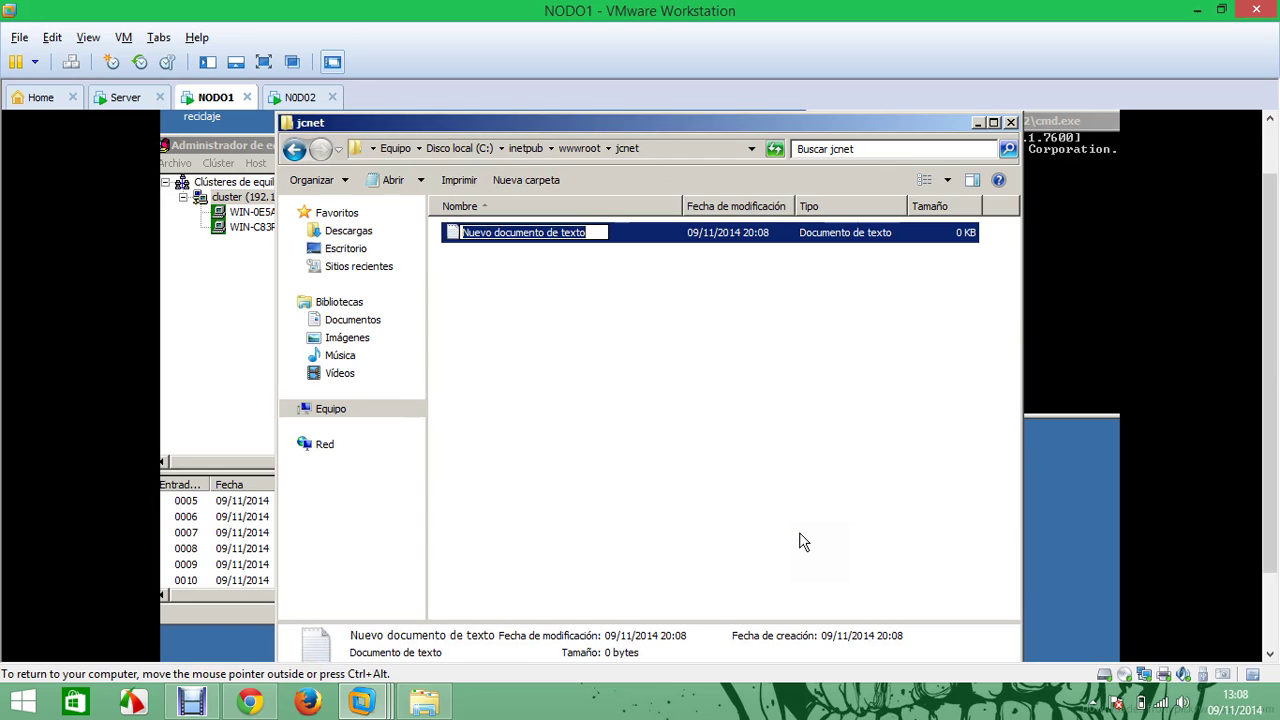
pyautogui.write('index')
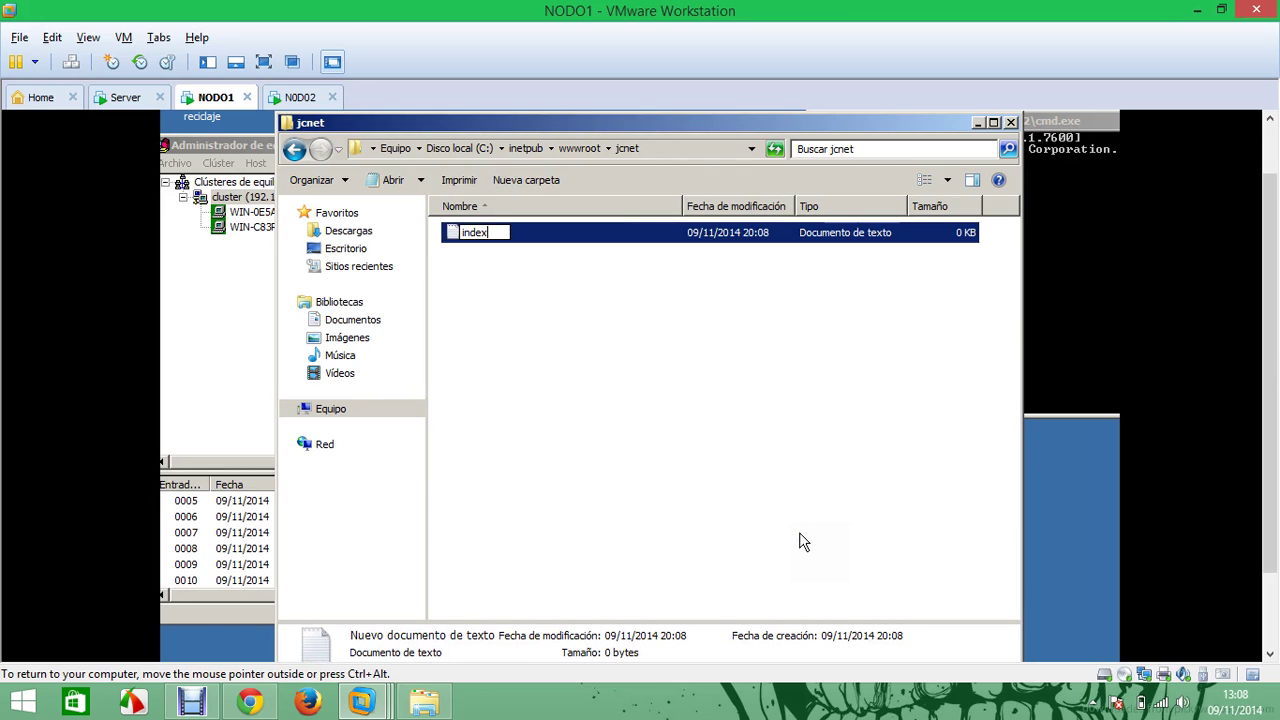
pyautogui.press('Return')
pyautogui.press('Return')
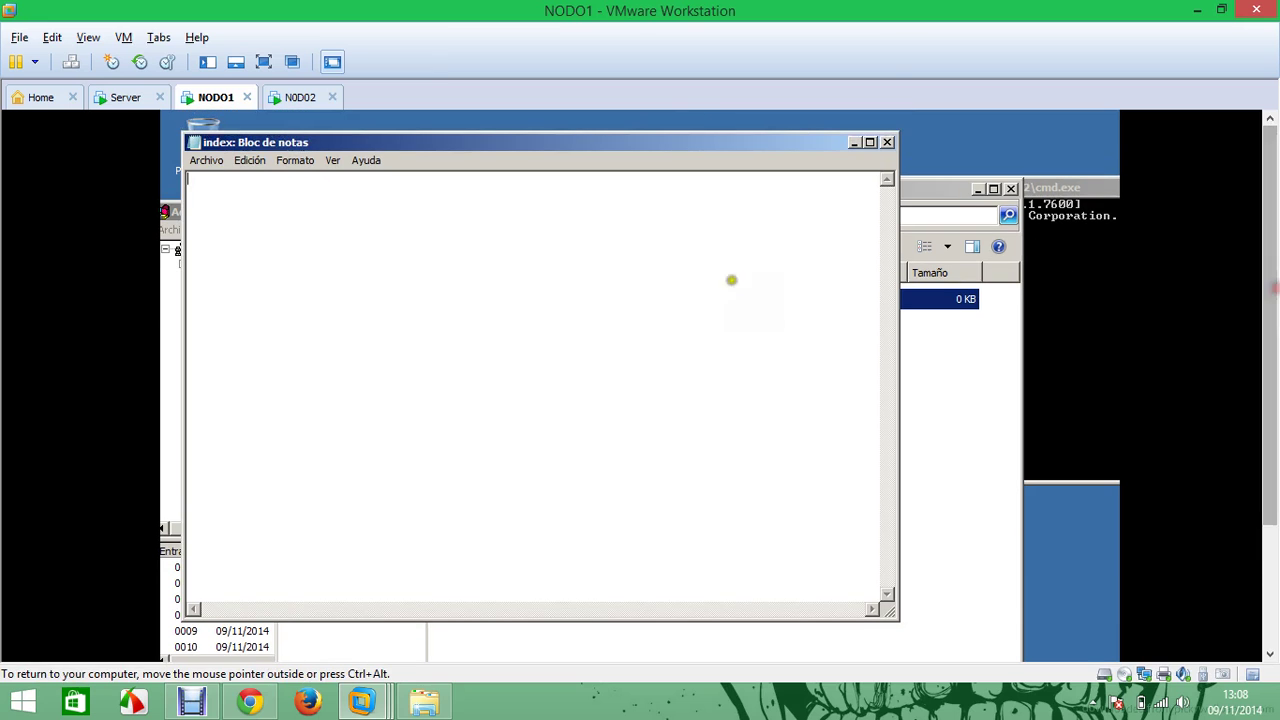
# Type several test characters in the index text file and erase them all again
pyautogui.write('z')
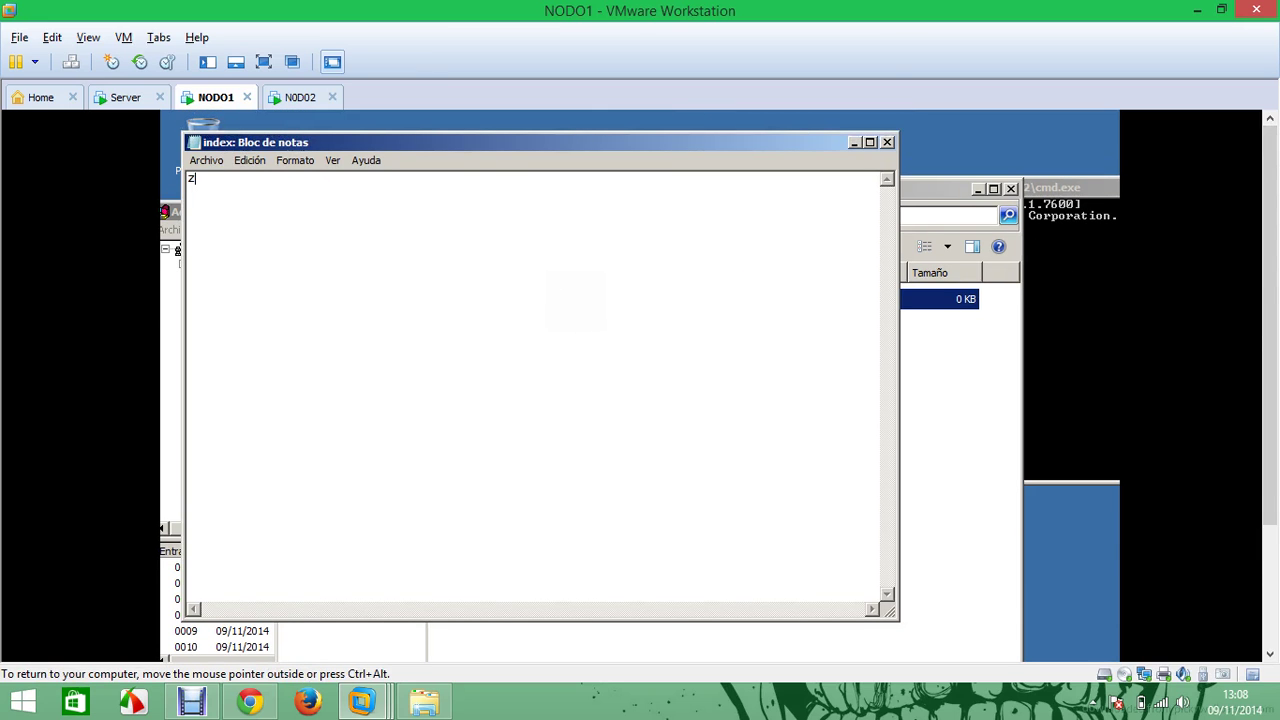
pyautogui.press('BackSpace')
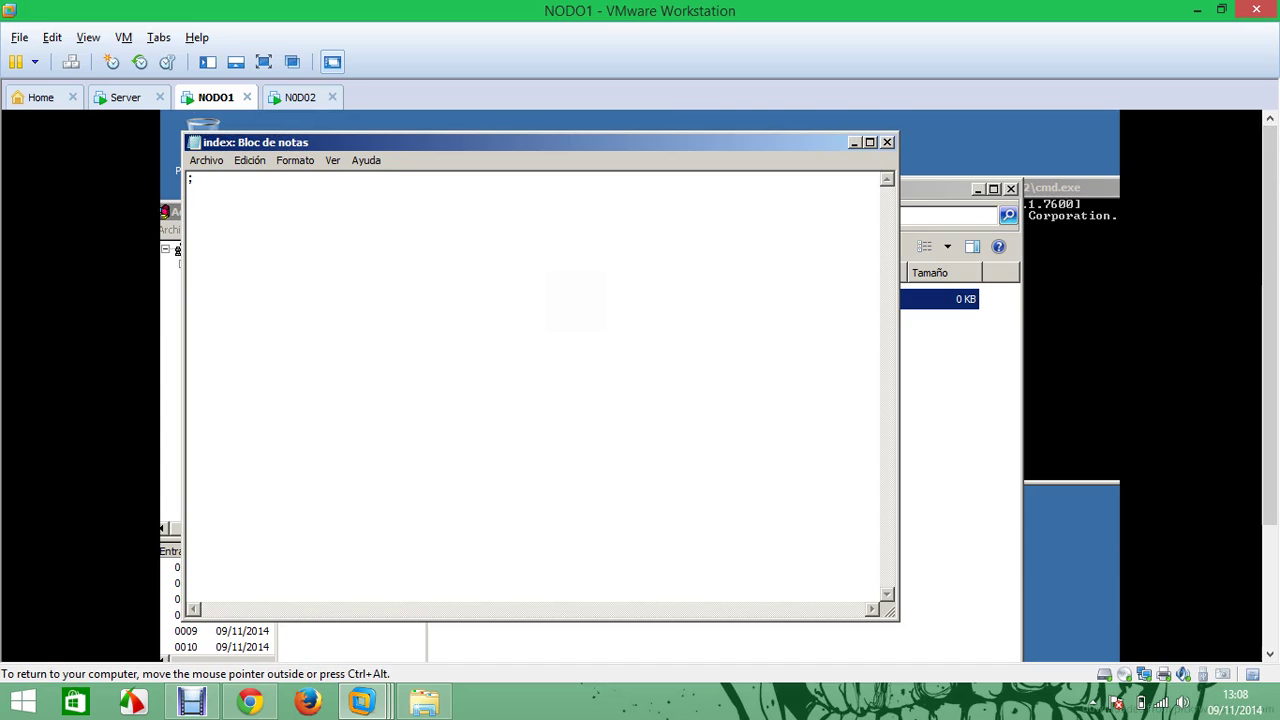
pyautogui.write(',')
pyautogui.press('BackSpace')
pyautogui.press('BackSpace')
pyautogui.write(',')
pyautogui.press('BackSpace')
pyautogui.press('BackSpace')
pyautogui.write(';:')
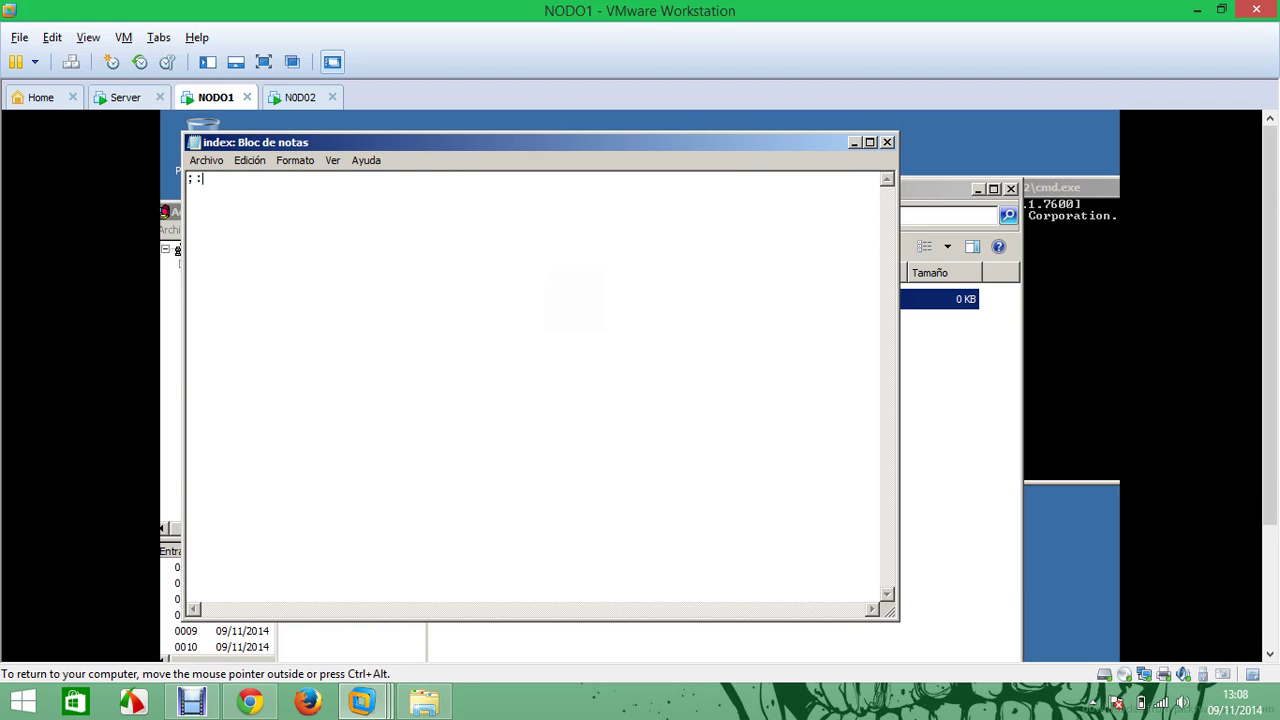
pyautogui.press('BackSpace')
pyautogui.write(',')
pyautogui.press('BackSpace')
pyautogui.write('!"·$%&/')
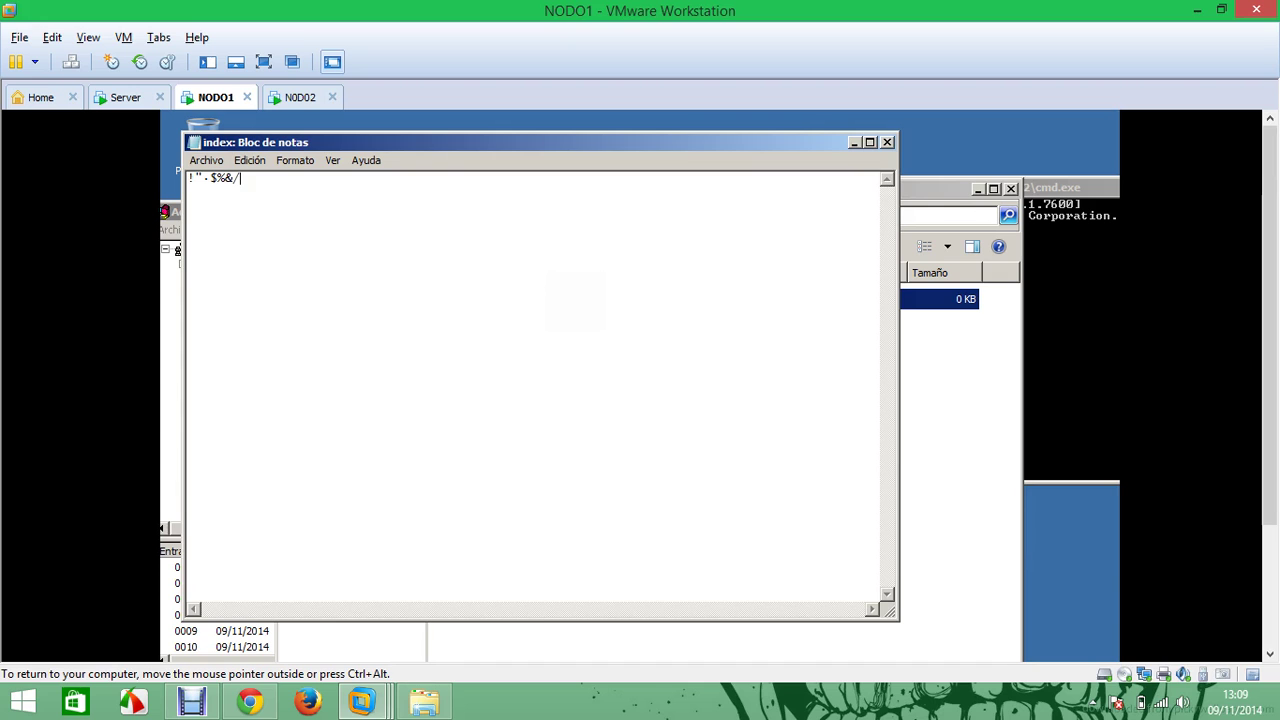
pyautogui.write('()=?¿^*Ñ¨;:_')
pyautogui.press('BackSpace')
pyautogui.press('BackSpace')
pyautogui.press('BackSpace')
pyautogui.press('BackSpace')
pyautogui.press('BackSpace')
pyautogui.press('BackSpace')
pyautogui.press('BackSpace')
pyautogui.press('BackSpace')
pyautogui.press('BackSpace')
pyautogui.press('BackSpace')
pyautogui.press('BackSpace')
pyautogui.press('BackSpace')
pyautogui.press('BackSpace')
pyautogui.press('BackSpace')
pyautogui.press('BackSpace')
pyautogui.press('BackSpace')
pyautogui.press('BackSpace')
pyautogui.press('BackSpace')
pyautogui.press('BackSpace')
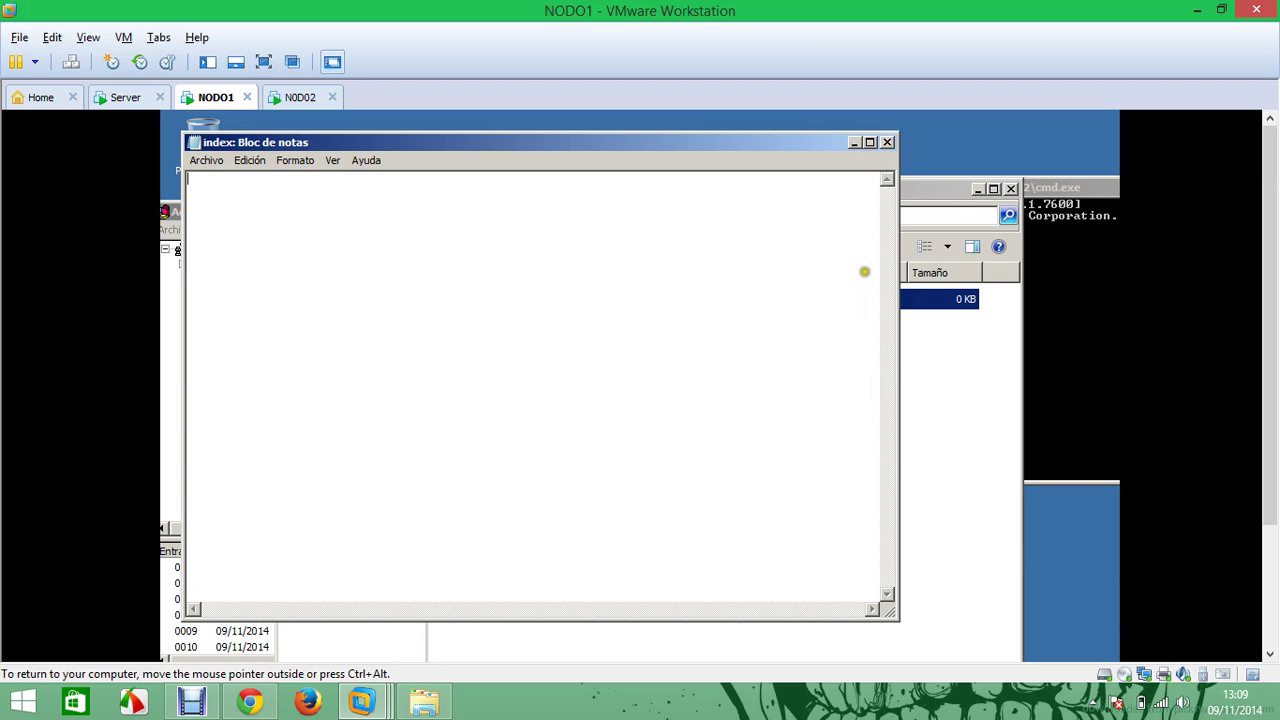
# Close index.txt without saving the changes and go back to the wwwroot folder
pyautogui.click(887, 142)
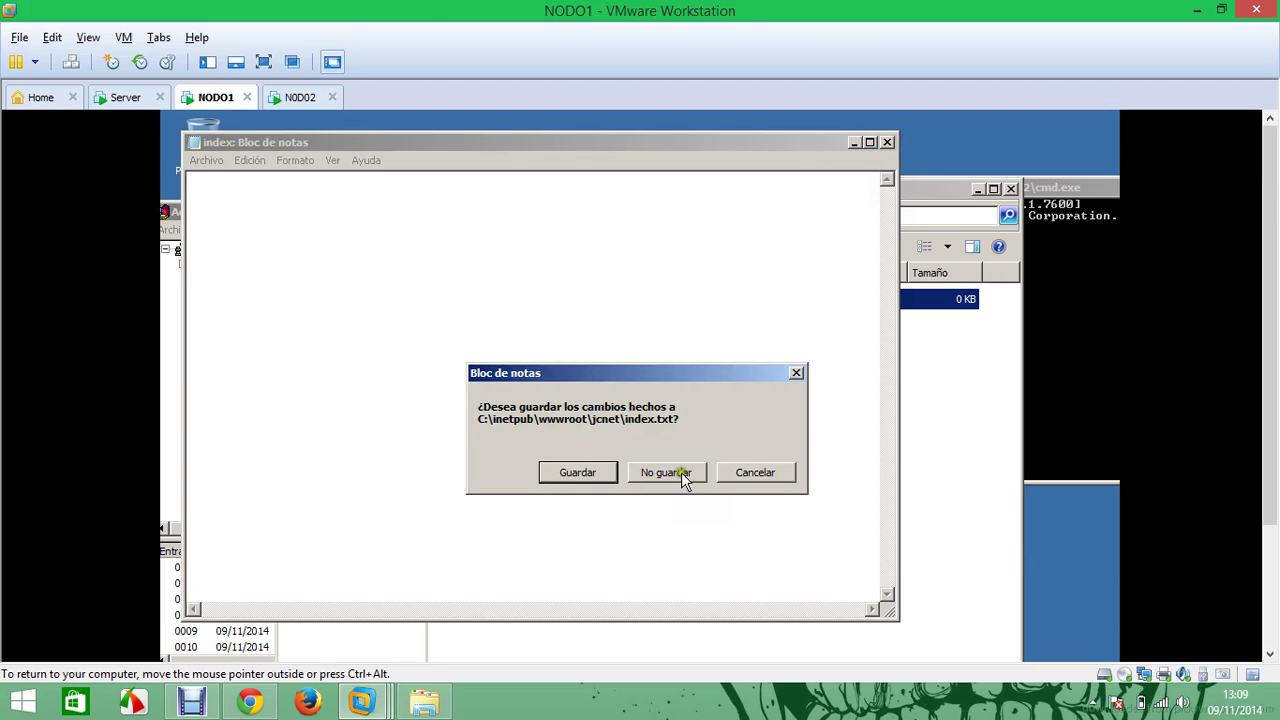
pyautogui.click(682, 474)
pyautogui.click(294, 217)
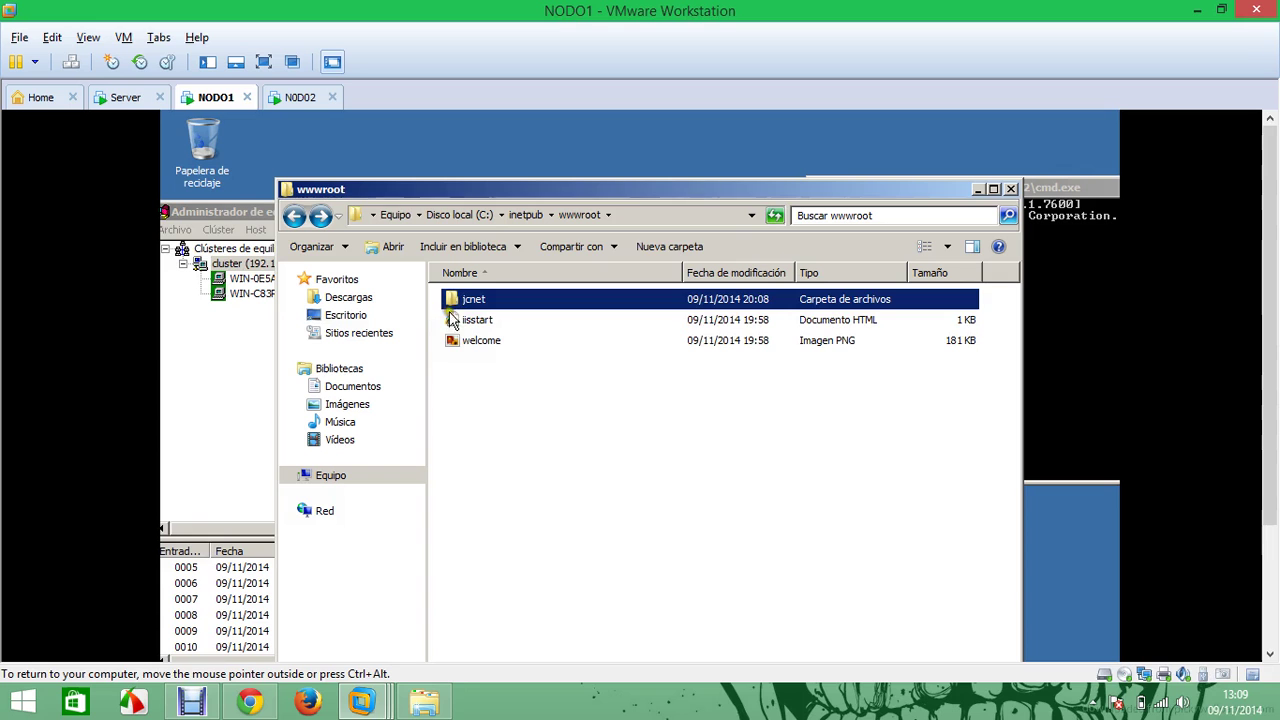
# Copy the iisstart page into the jcnet folder
pyautogui.rightClick(471, 321)
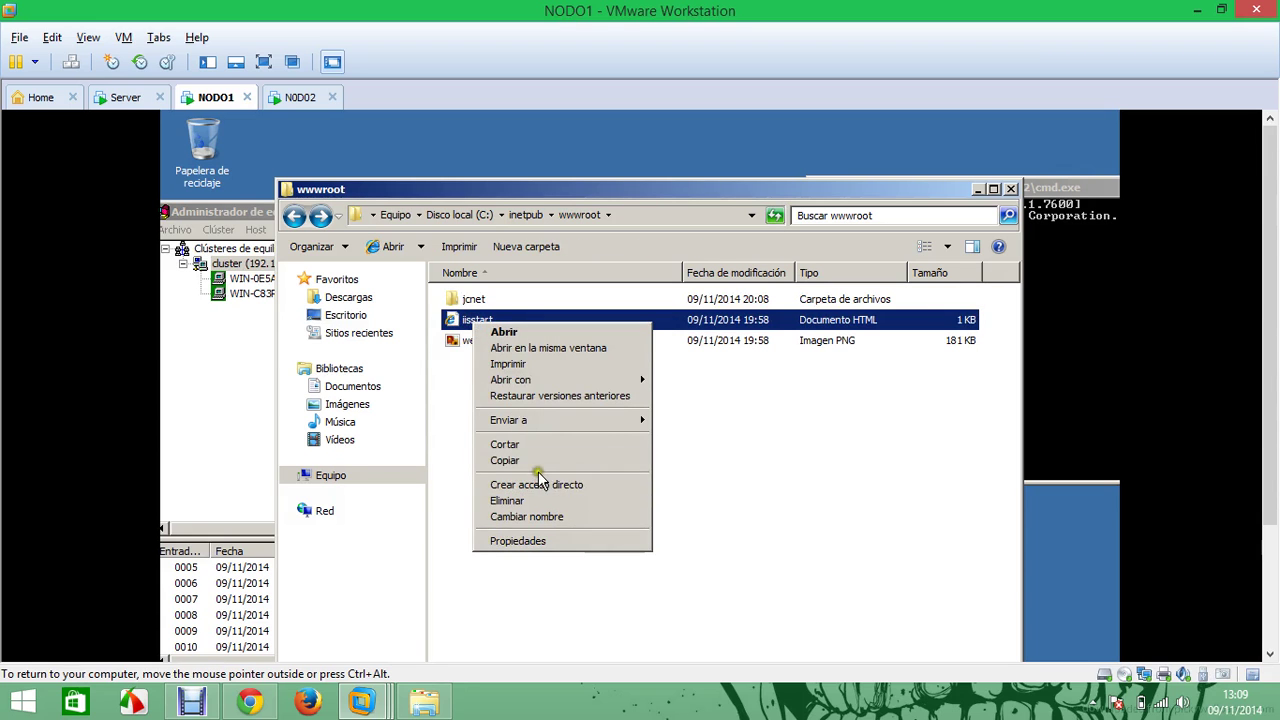
pyautogui.click(531, 459)
pyautogui.doubleClick(468, 298)
pyautogui.rightClick(474, 334)
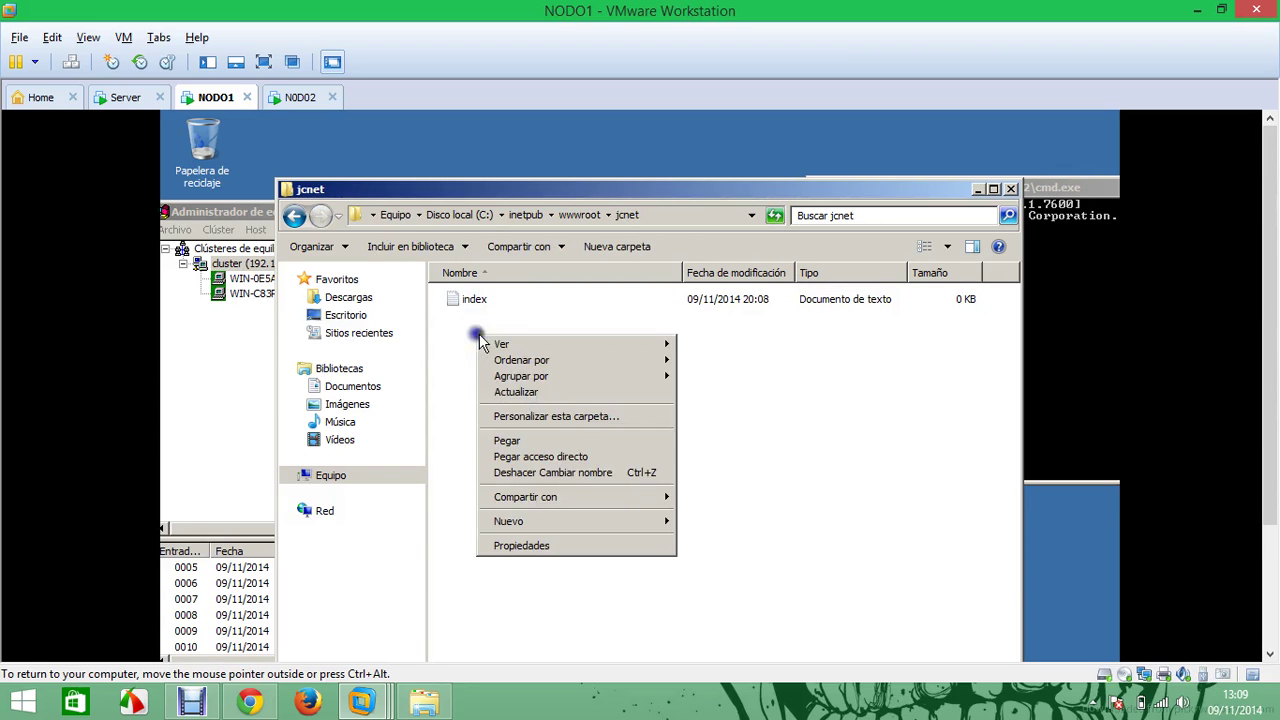
pyautogui.click(515, 442)
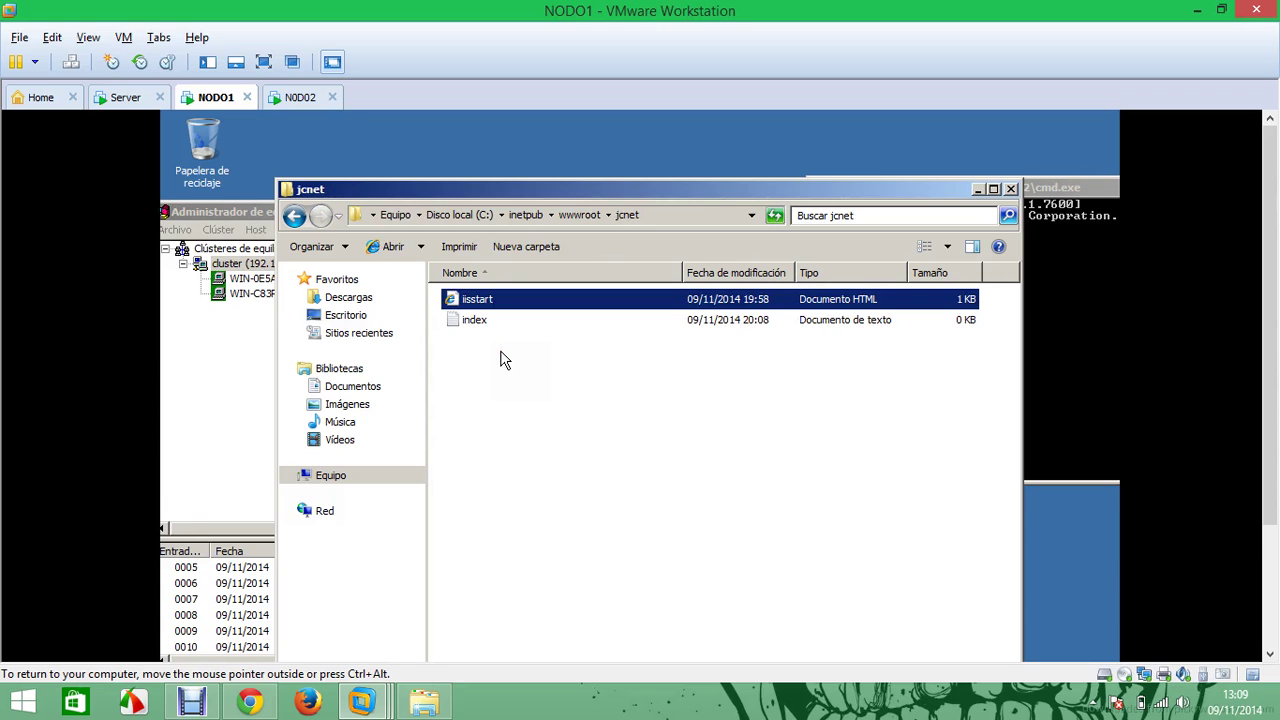
pyautogui.press('XF86MonBrightnessUp')
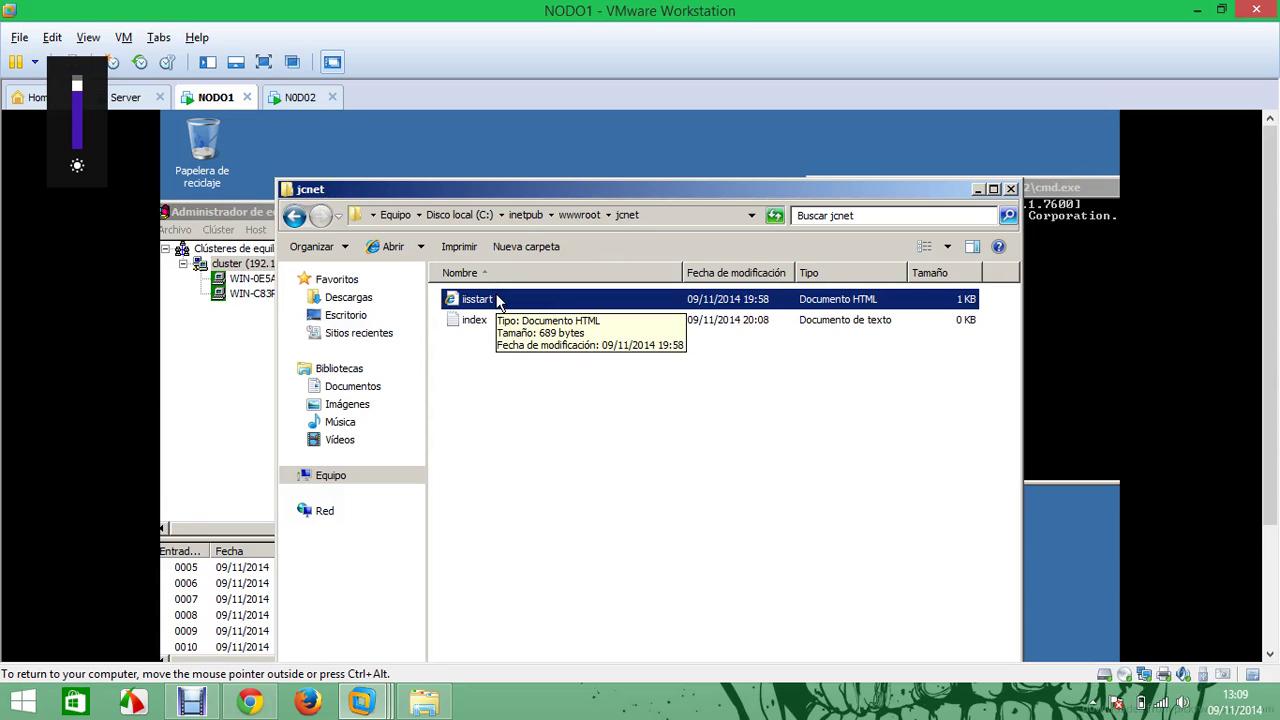
# Rename the copied page to 'index' and open it in Notepad (Bloc de notas)
pyautogui.click(473, 300)
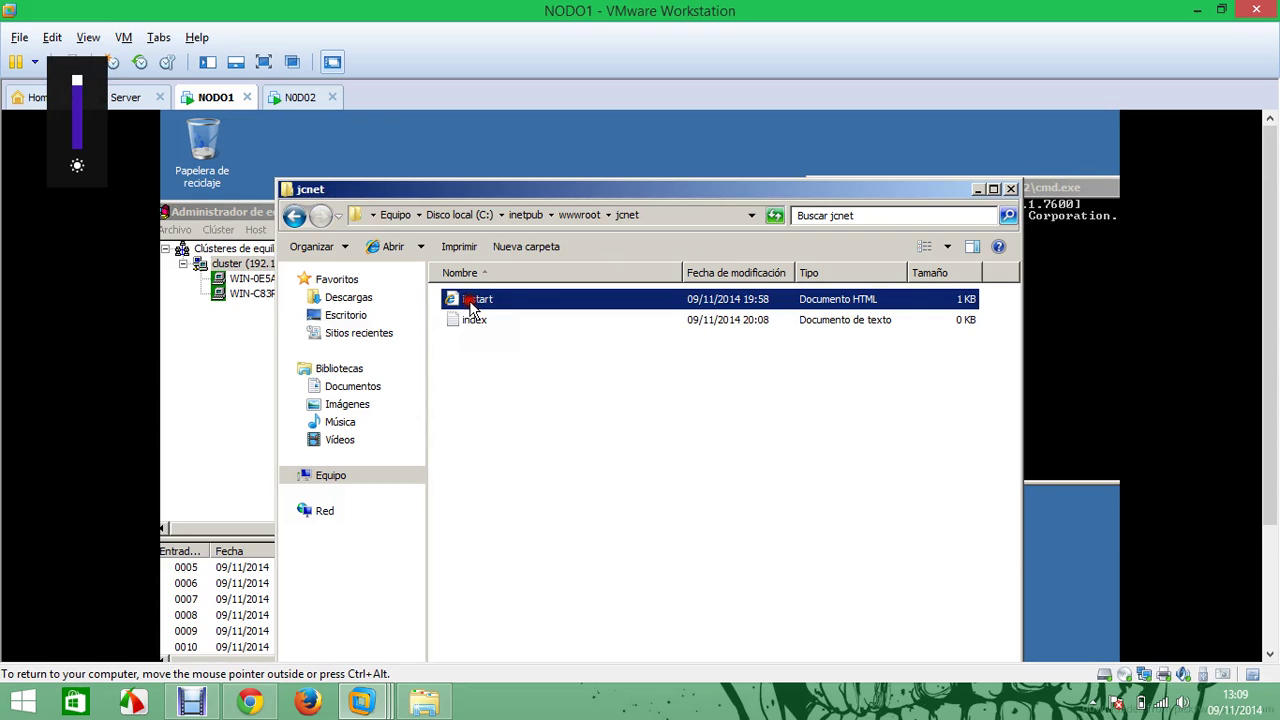
pyautogui.press('BackSpace')
pyautogui.write('index')
pyautogui.press('Return')
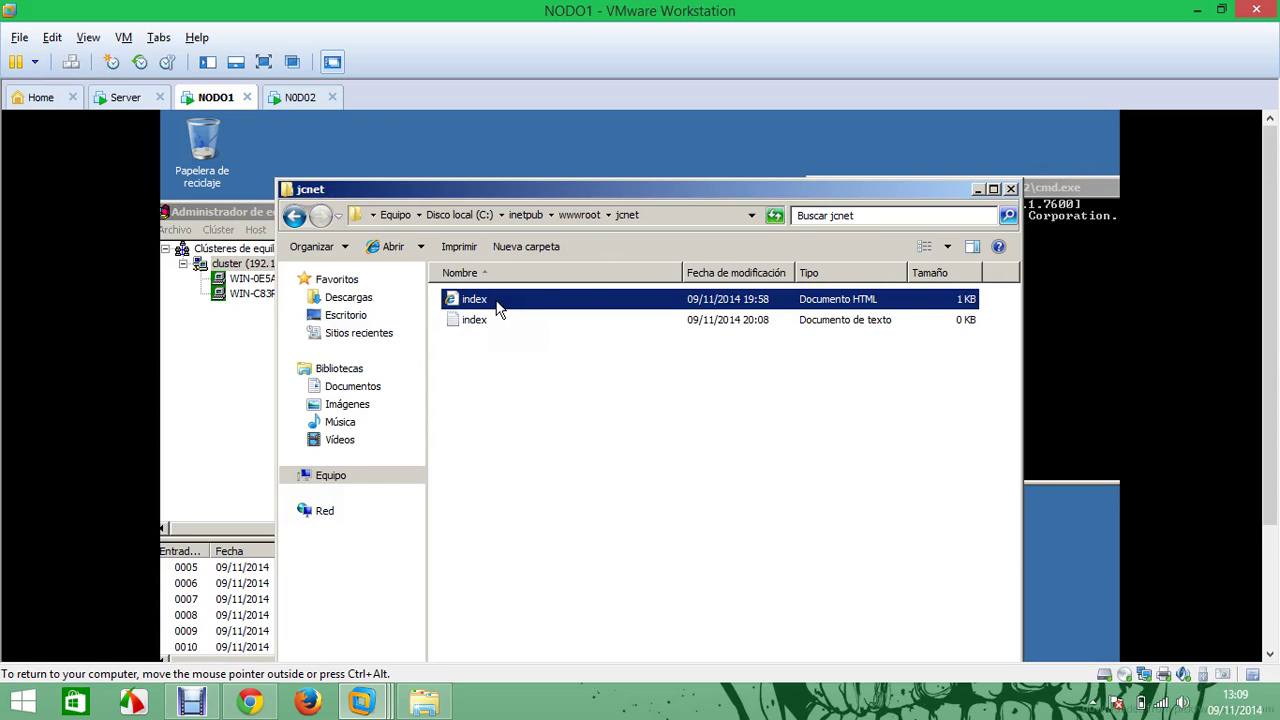
pyautogui.rightClick(487, 311)
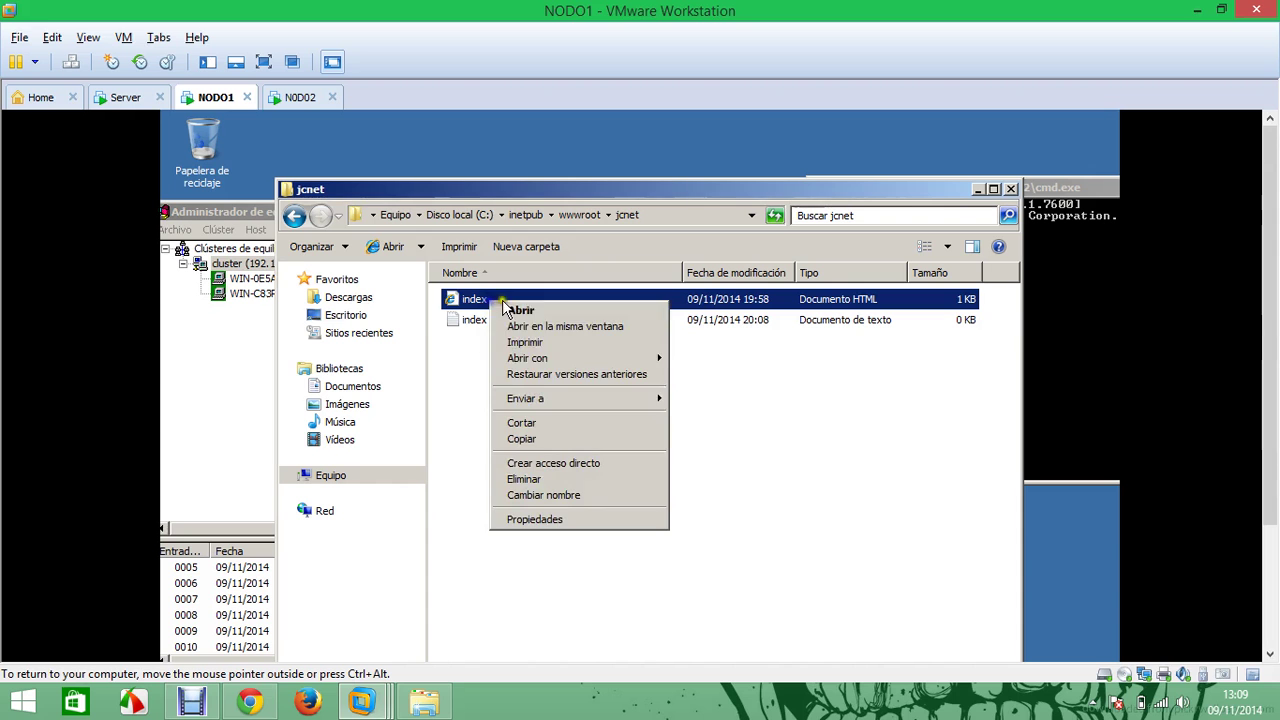
pyautogui.moveTo(590, 362)
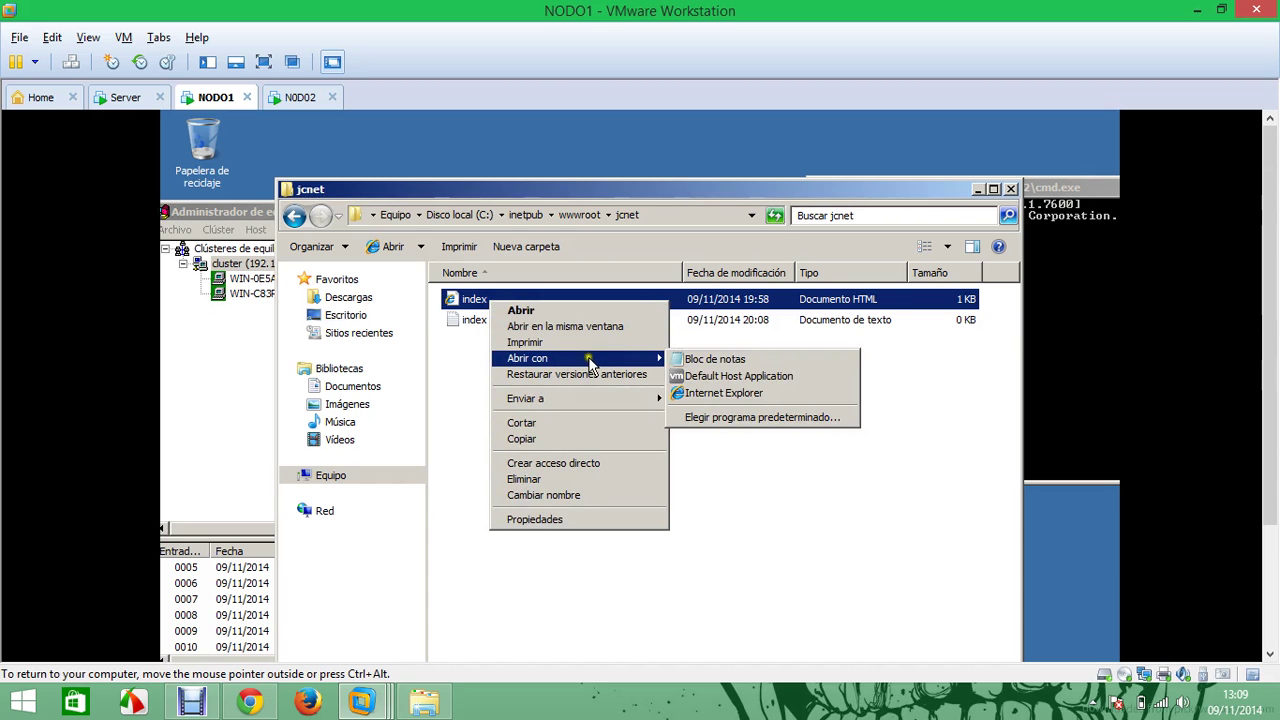
pyautogui.click(698, 360)
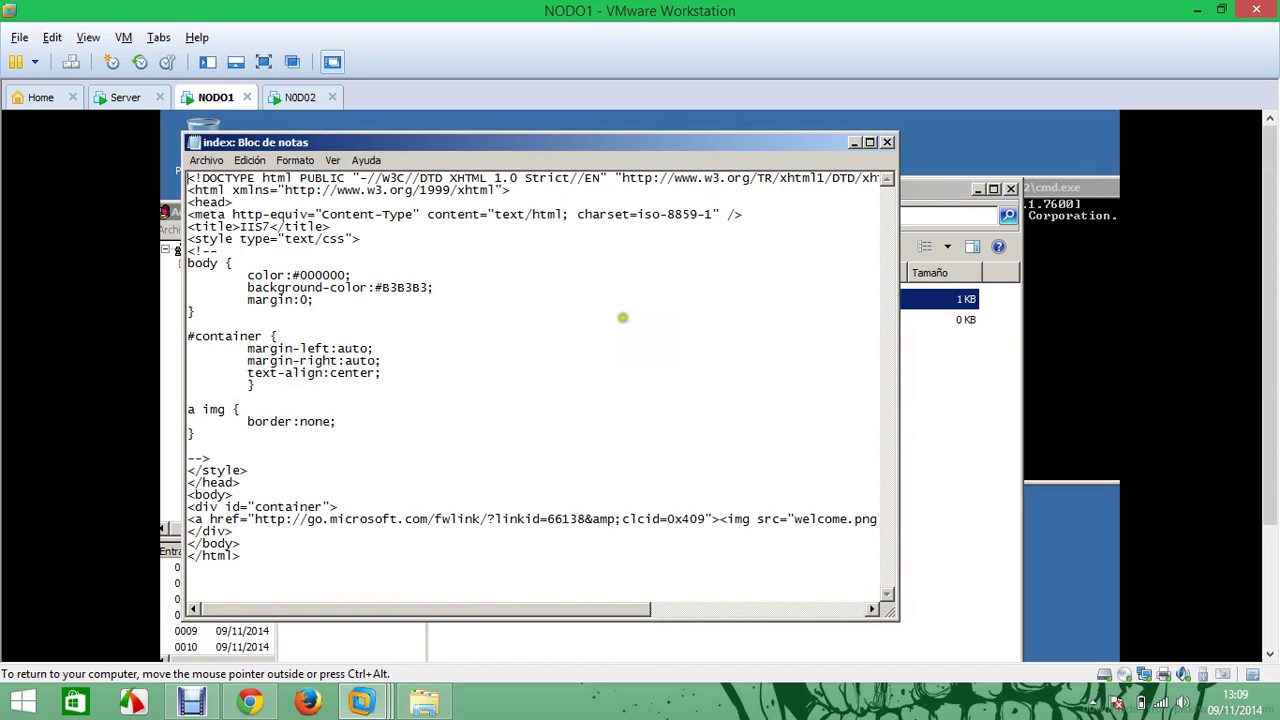
# Delete the page's head and body markup and add blank lines above the closing html tag
pyautogui.moveTo(244, 543); pyautogui.dragTo(160, 204)
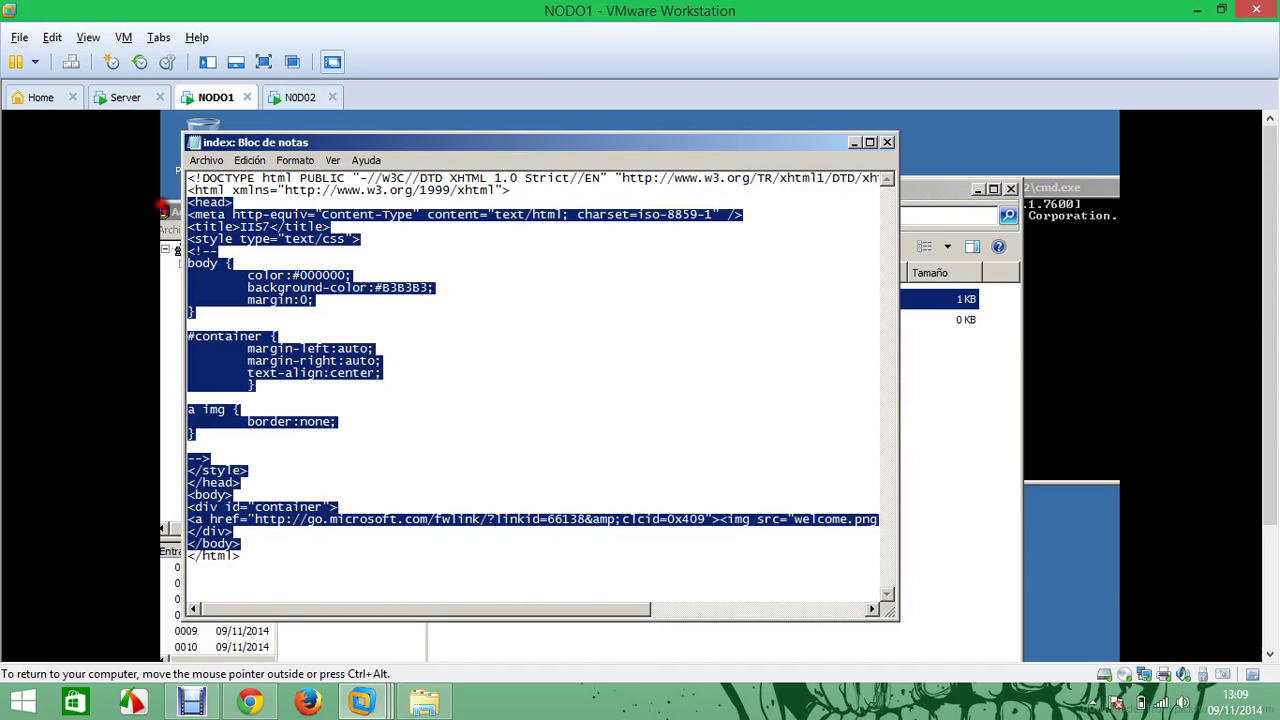
pyautogui.press('Delete')
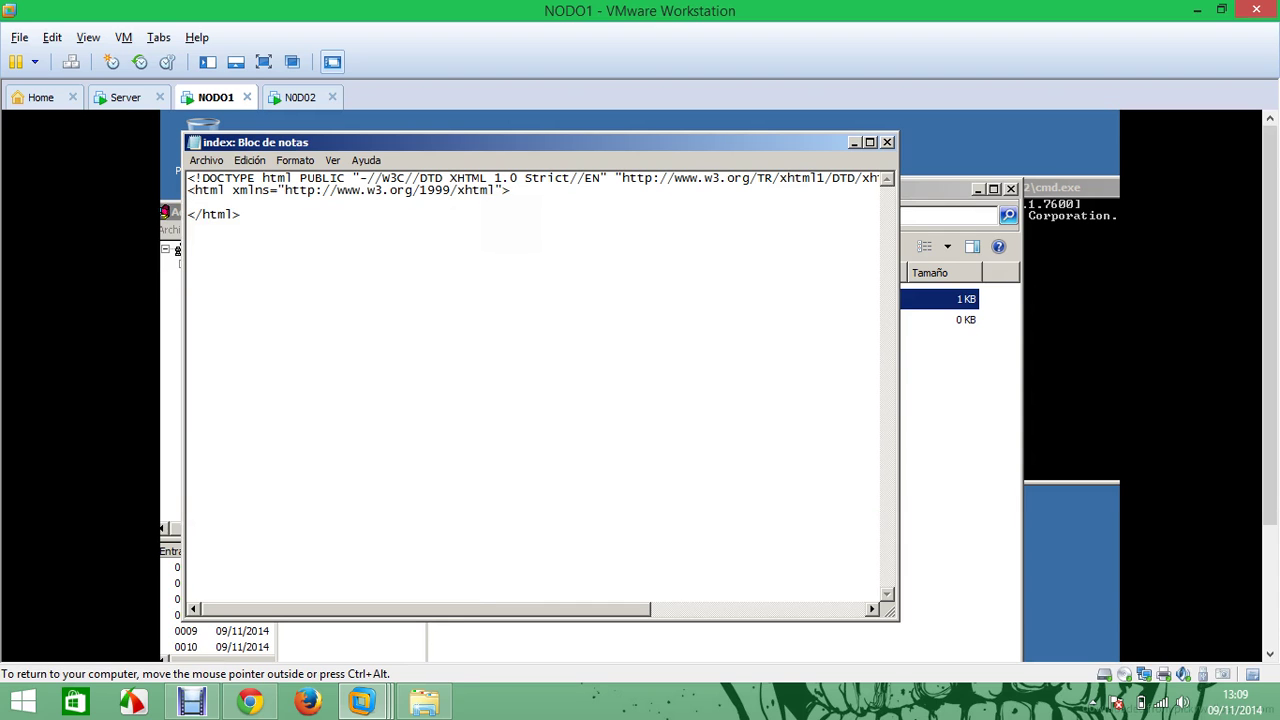
pyautogui.moveTo(392, 212); pyautogui.dragTo(160, 225)
pyautogui.click(205, 199)
pyautogui.press('Return')
pyautogui.press('Return')
pyautogui.press('Return')
pyautogui.rightClick(199, 206)
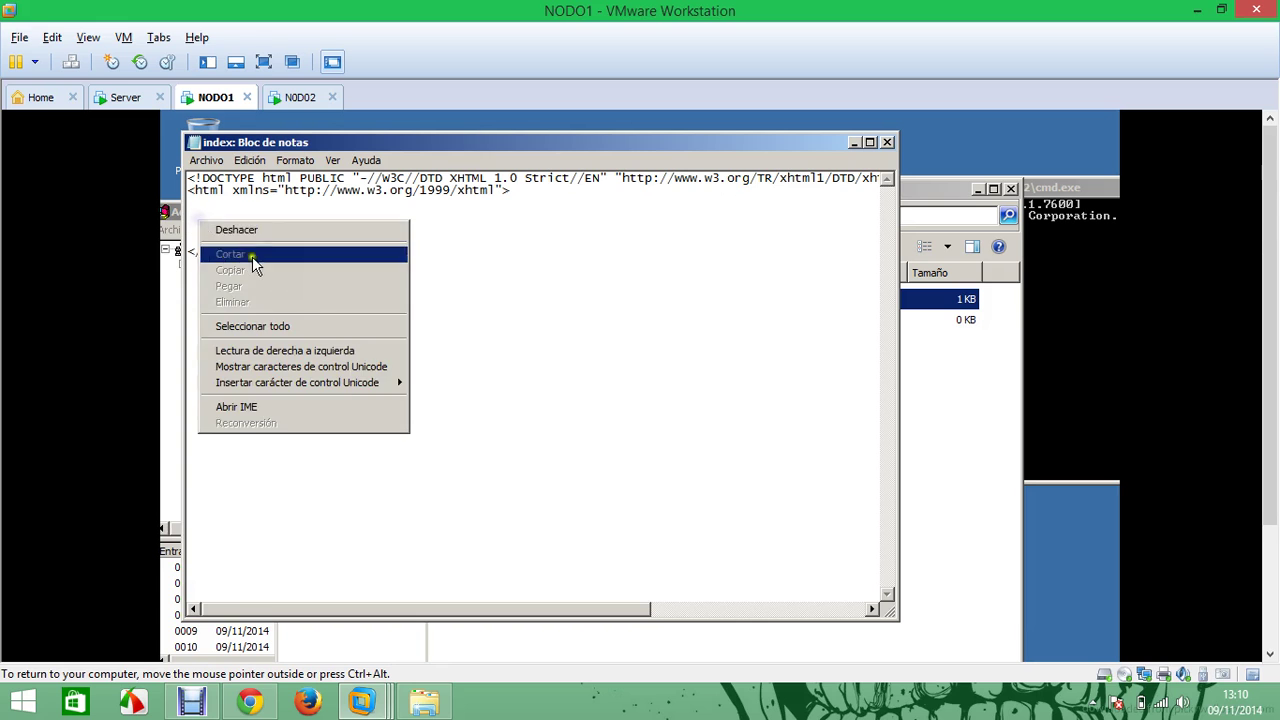
pyautogui.click(241, 250)
# Paste two copies of the closing tag onto new lines and turn the first into an opening tag
pyautogui.moveTo(241, 250); pyautogui.dragTo(176, 248)
pyautogui.rightClick(190, 248)
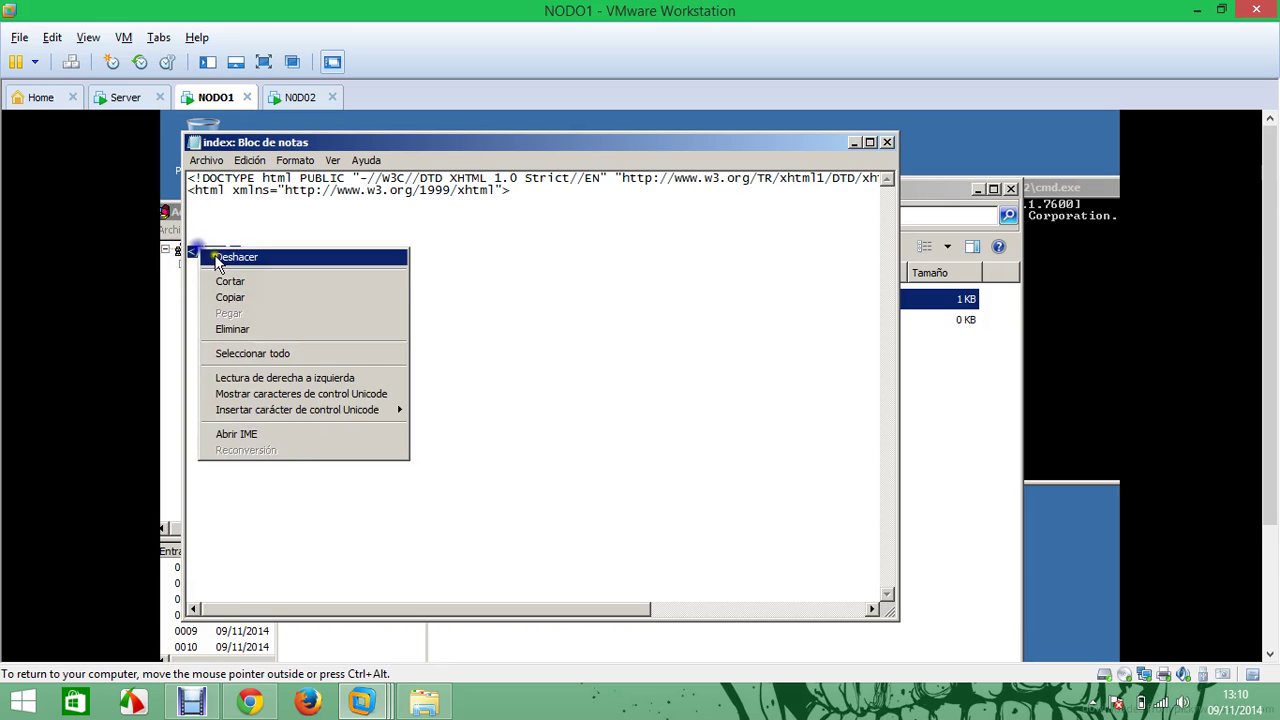
pyautogui.click(250, 294)
pyautogui.click(220, 215)
pyautogui.rightClick(216, 214)
pyautogui.click(297, 281)
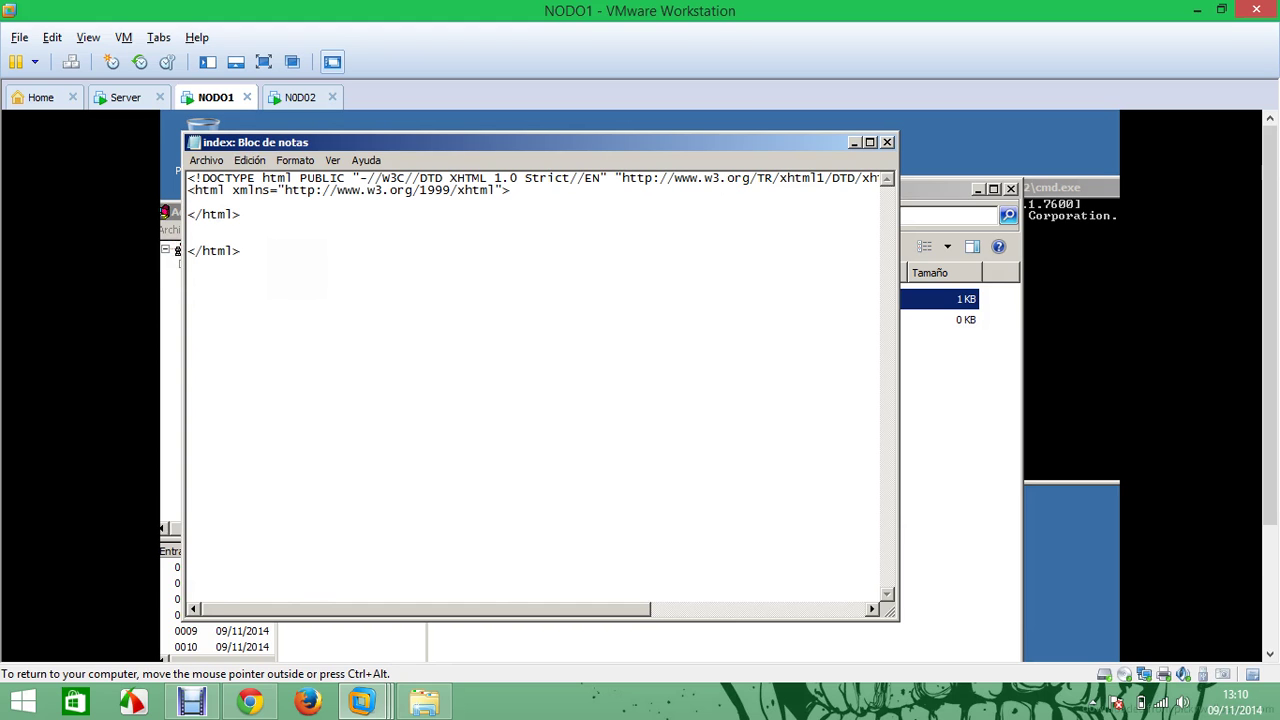
pyautogui.press('Return')
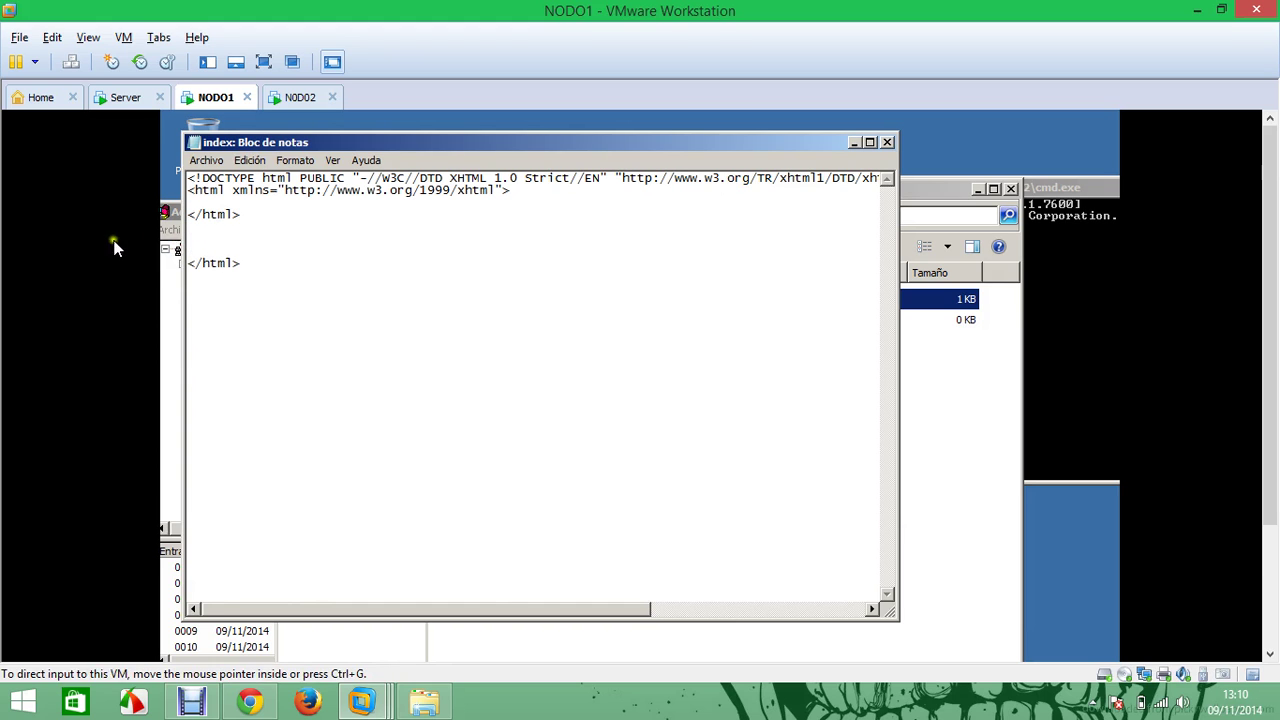
pyautogui.rightClick(197, 228)
pyautogui.click(270, 300)
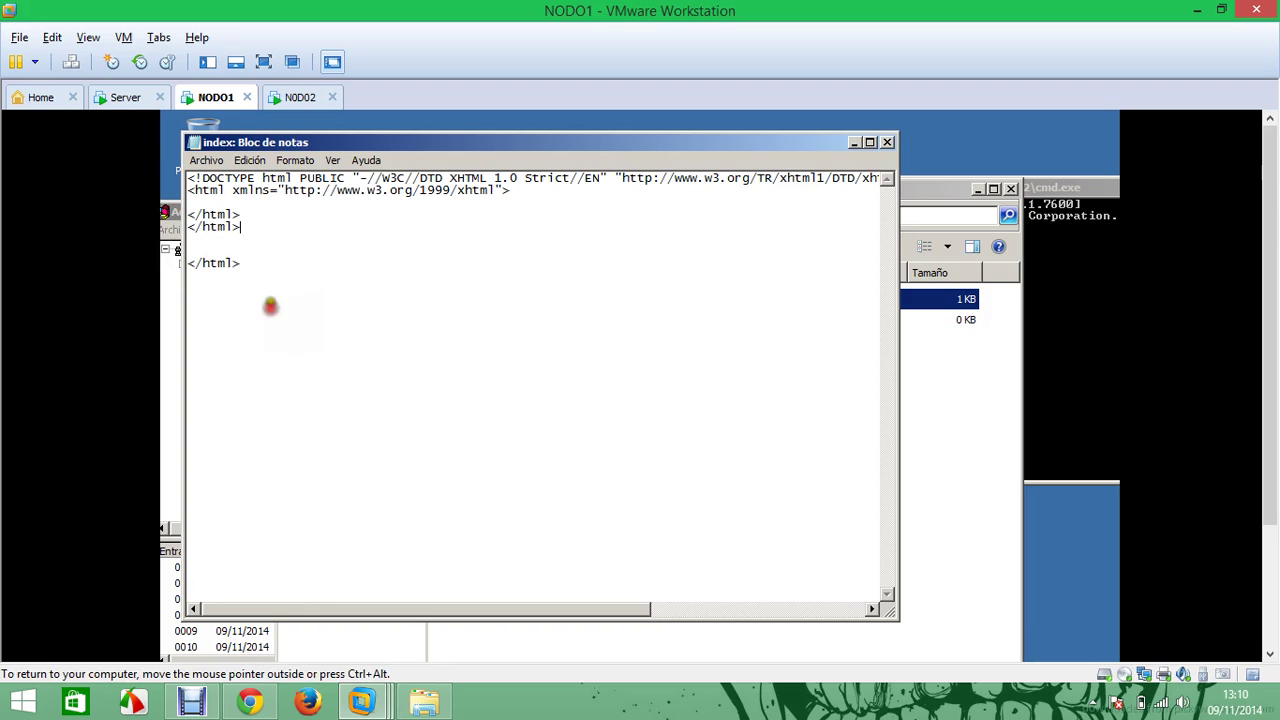
pyautogui.click(203, 213)
pyautogui.press('BackSpace')
# Add a new line inside the h1 tags with the heading text 'jcnet.net'
pyautogui.click(242, 214)
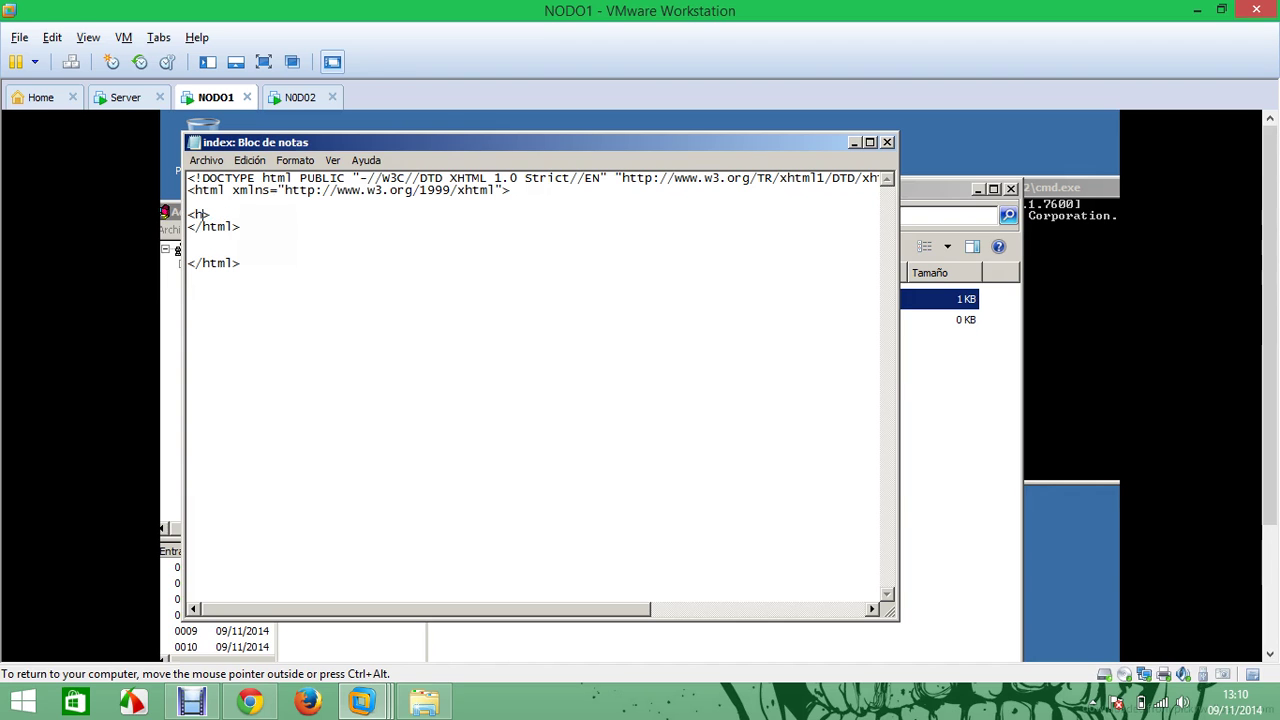
pyautogui.click(232, 226)
pyautogui.click(232, 218)
pyautogui.press('Return')
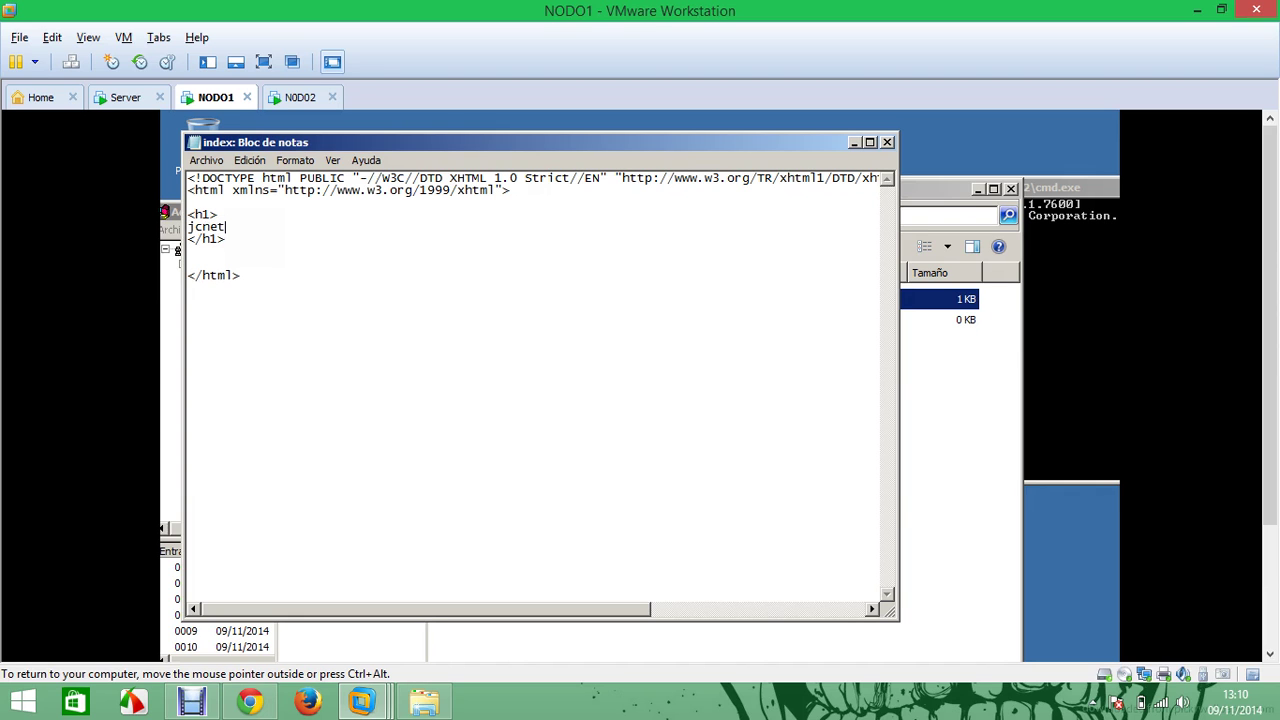
pyautogui.write('jcnet.net .....')
# Save the index page, close Notepad, and open the page in the browser
pyautogui.click(206, 160)
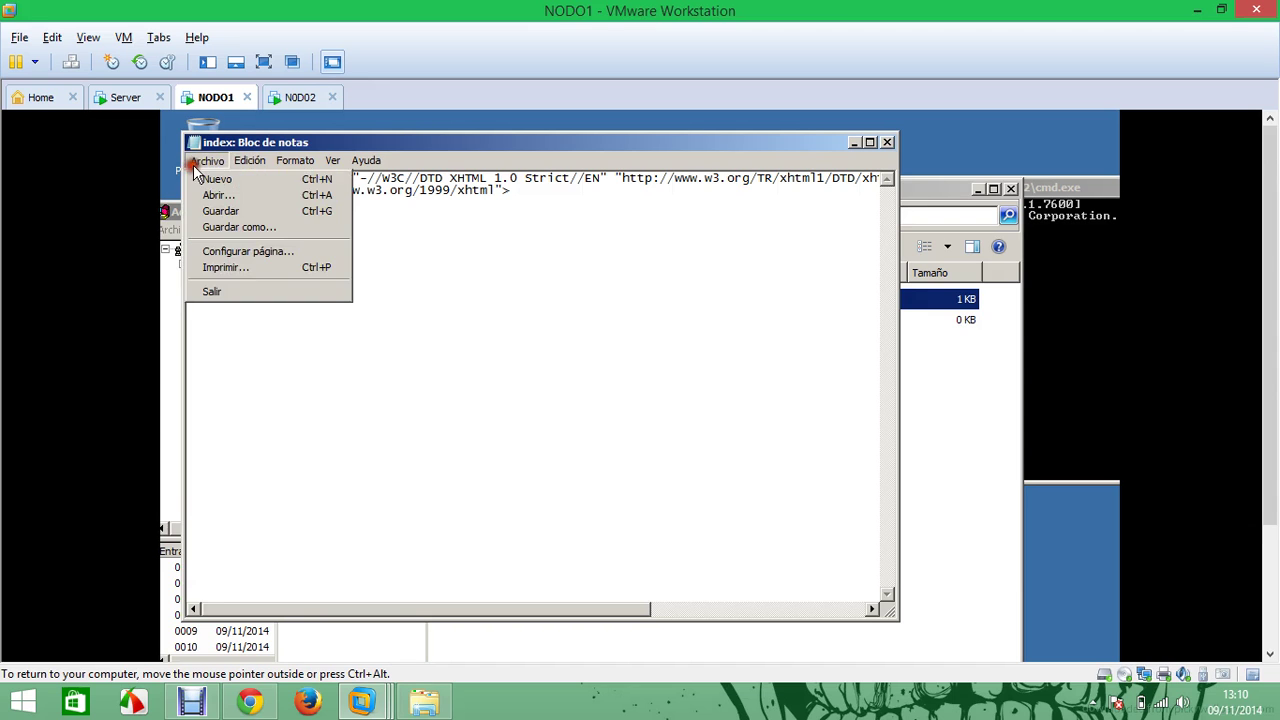
pyautogui.click(235, 208)
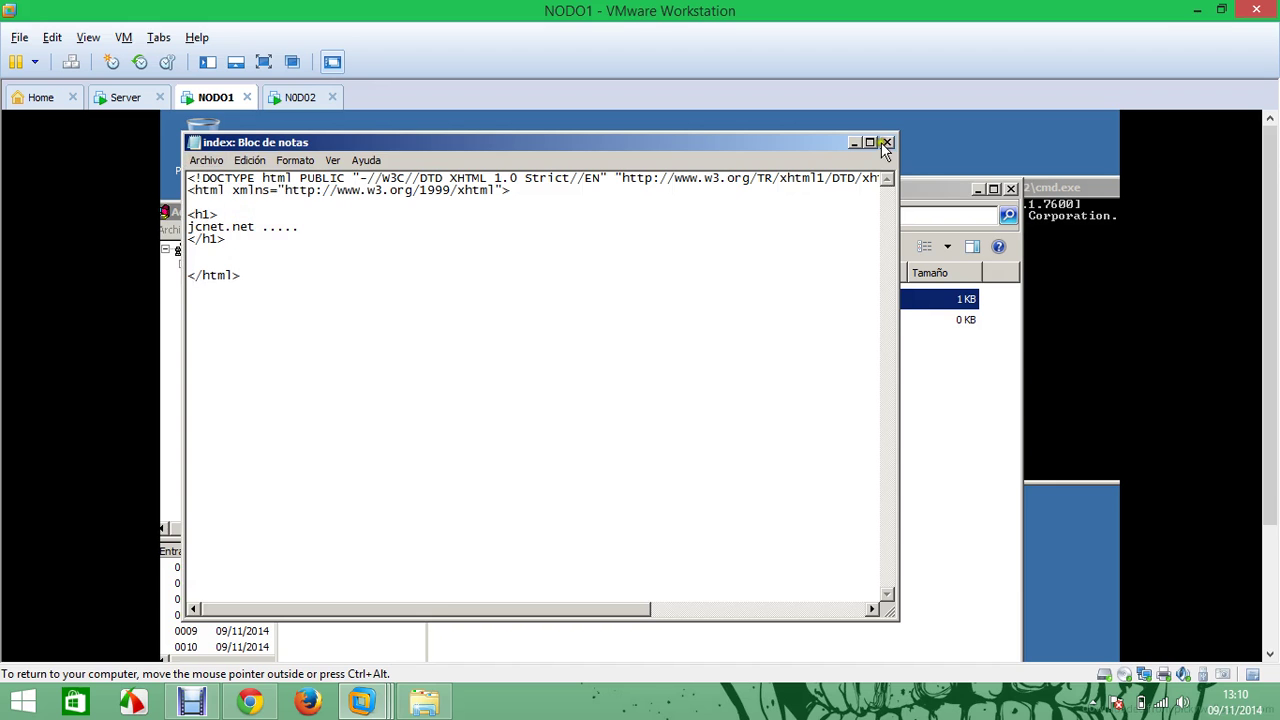
pyautogui.click(886, 142)
pyautogui.doubleClick(500, 302)
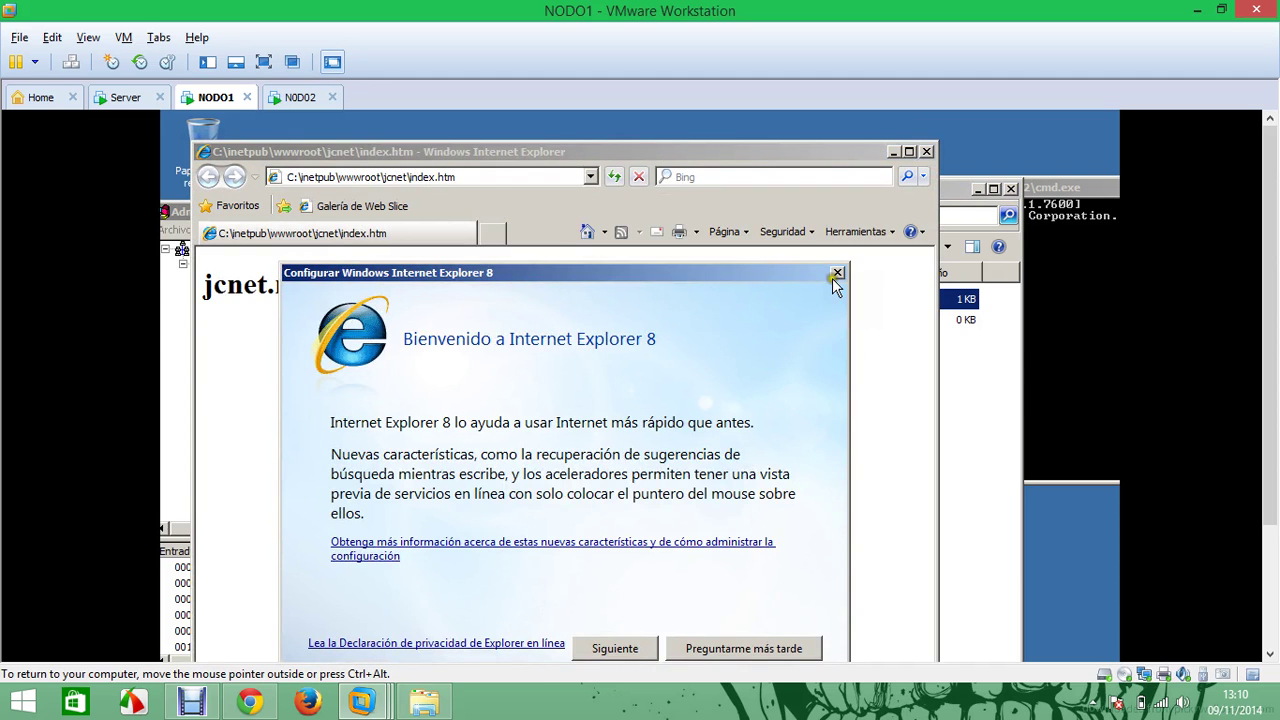
# Dismiss the IE 8 welcome dialog, then close the browser and the jcnet folder window
pyautogui.click(837, 273)
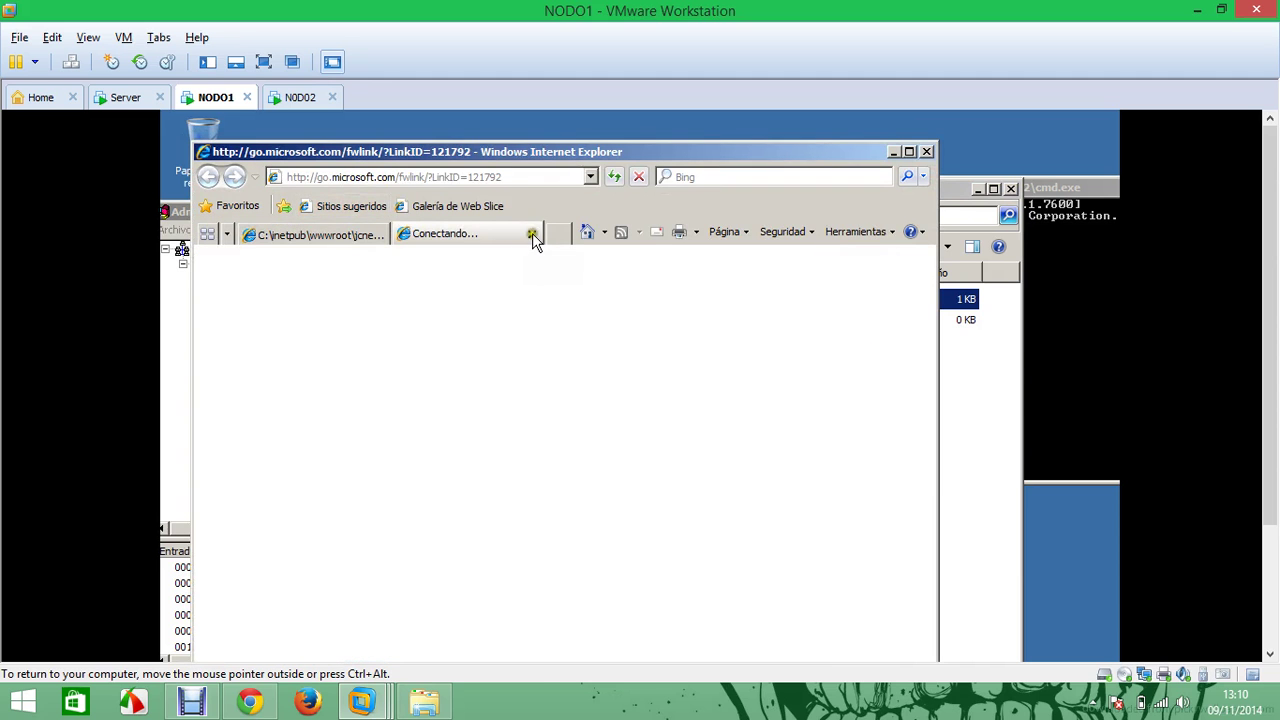
pyautogui.click(532, 235)
pyautogui.click(926, 152)
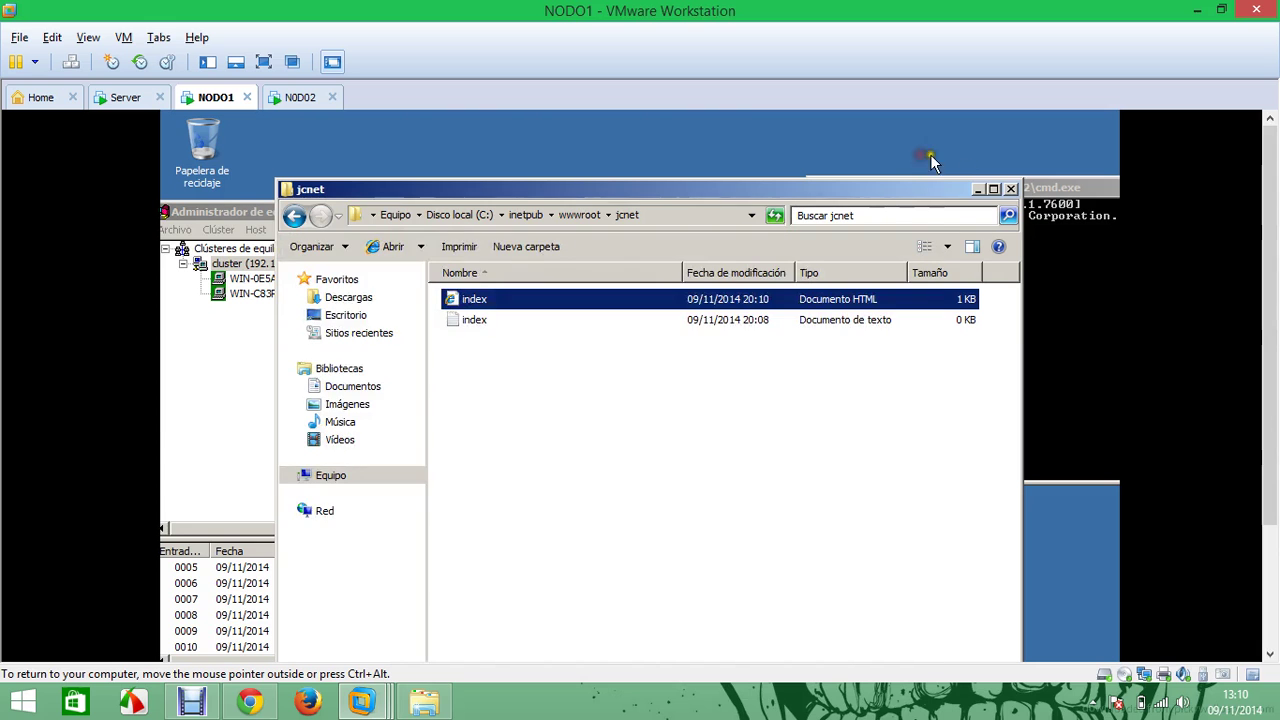
pyautogui.click(1011, 188)
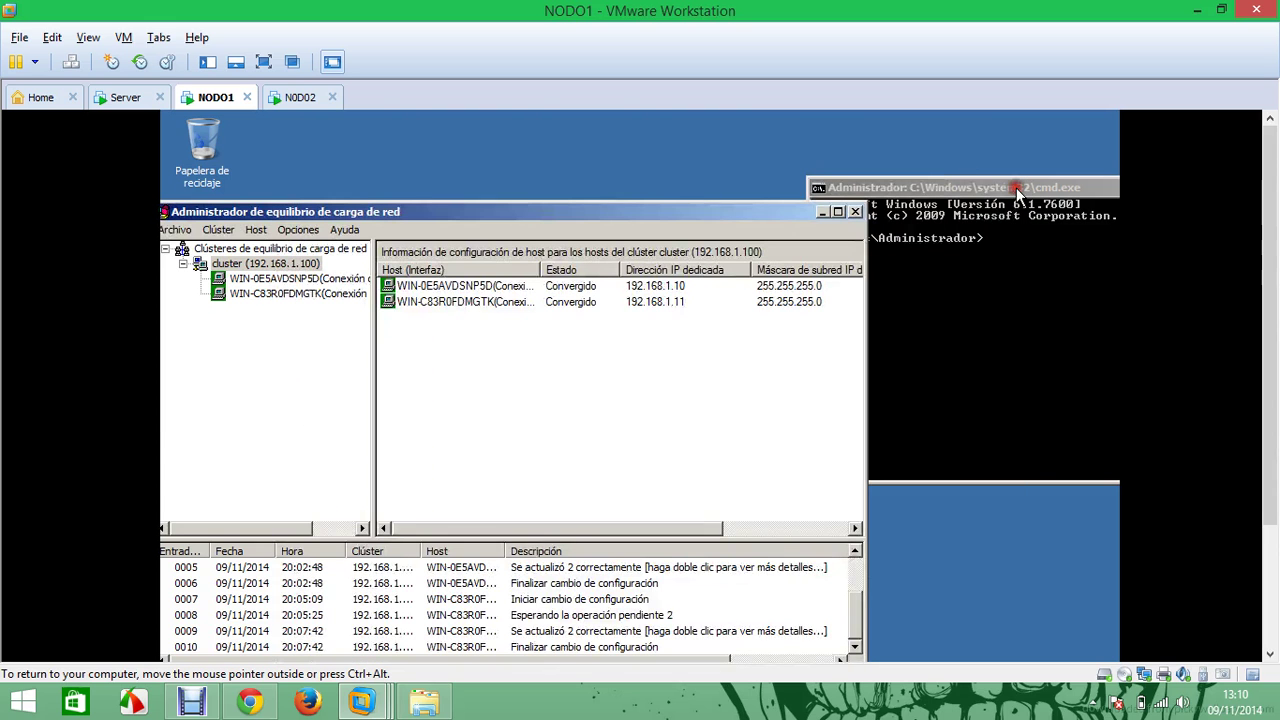
# Run 'wlbs query' to confirm both hosts converged, then minimize the command prompt and NLB manager
pyautogui.click(879, 186)
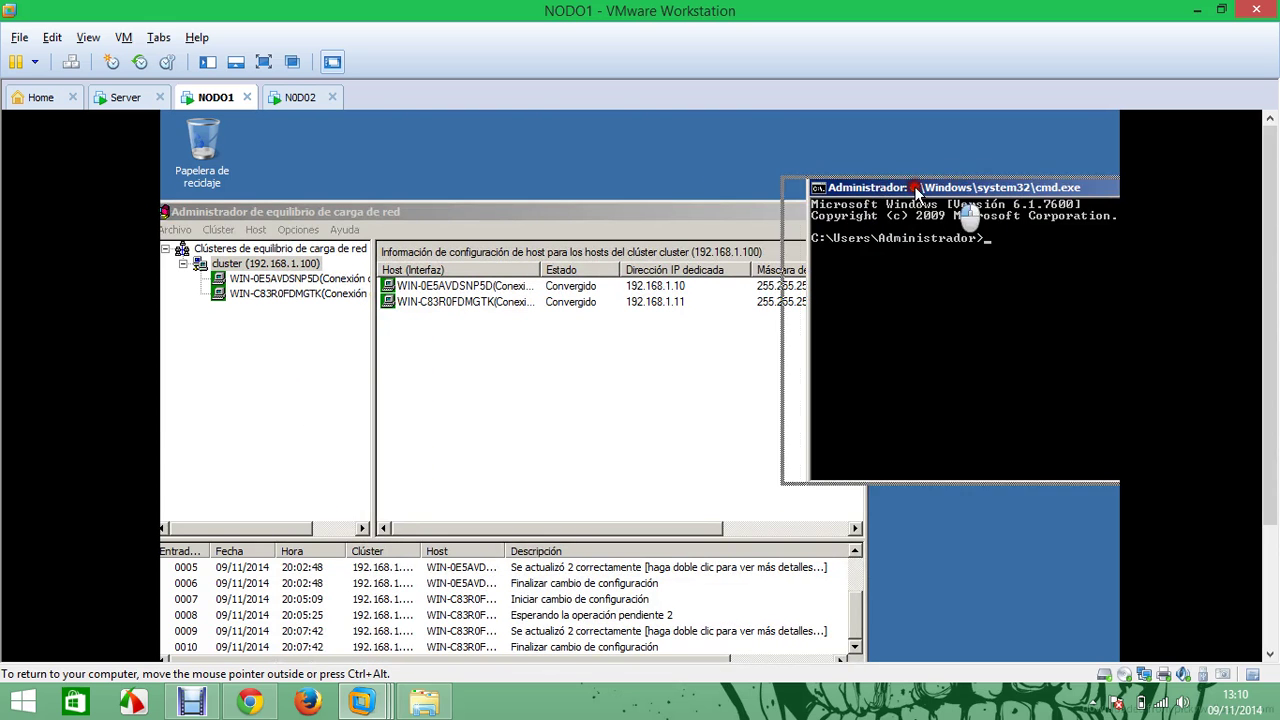
pyautogui.moveTo(966, 196); pyautogui.dragTo(660, 197)
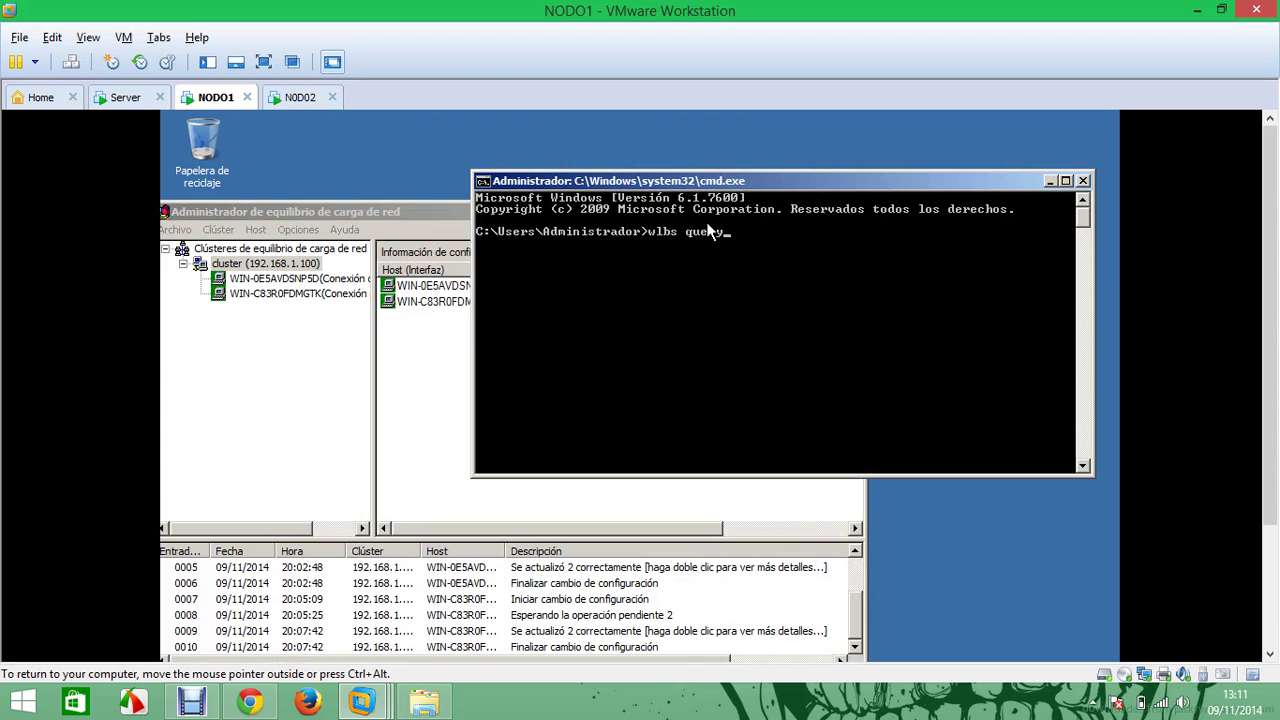
pyautogui.write('wlbs query')
pyautogui.press('Return')
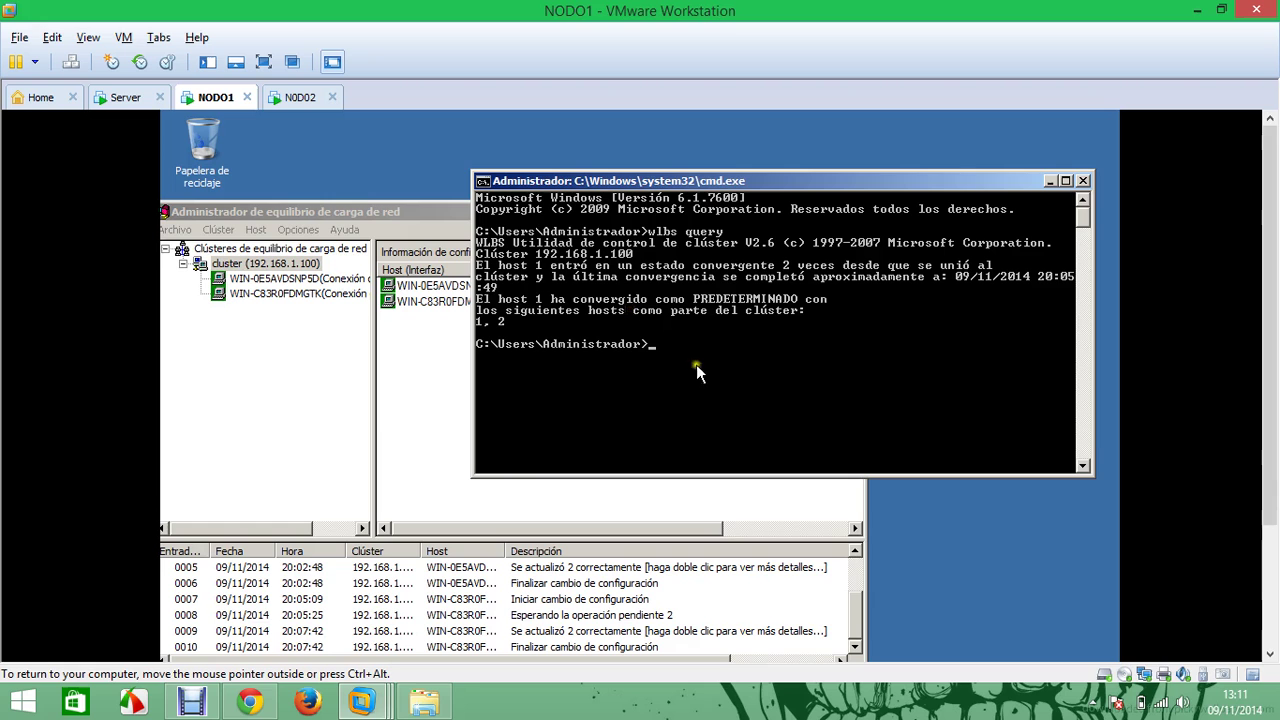
pyautogui.click(1046, 183)
pyautogui.click(824, 212)
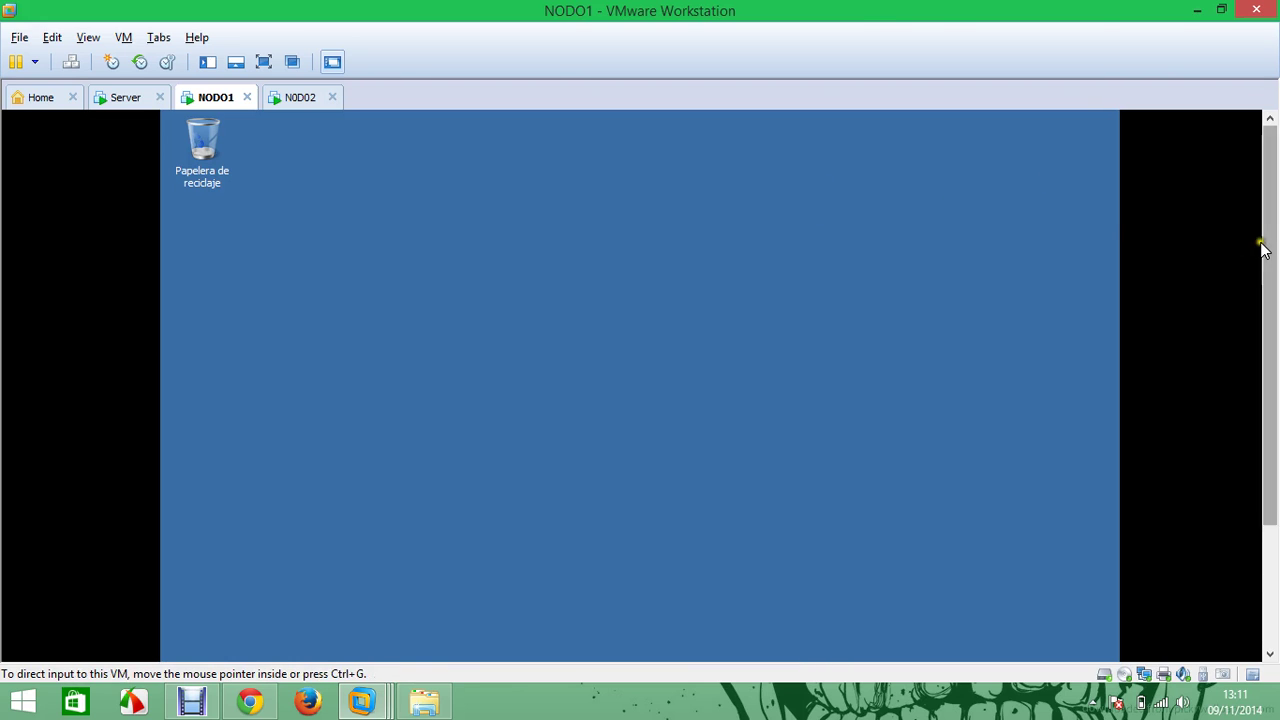
# Launch IIS Manager and expand server WIN-0E5AVDSNP5D, Sites and Default Web Site to select jcnet
pyautogui.moveTo(1266, 250); pyautogui.dragTo(1248, 400)
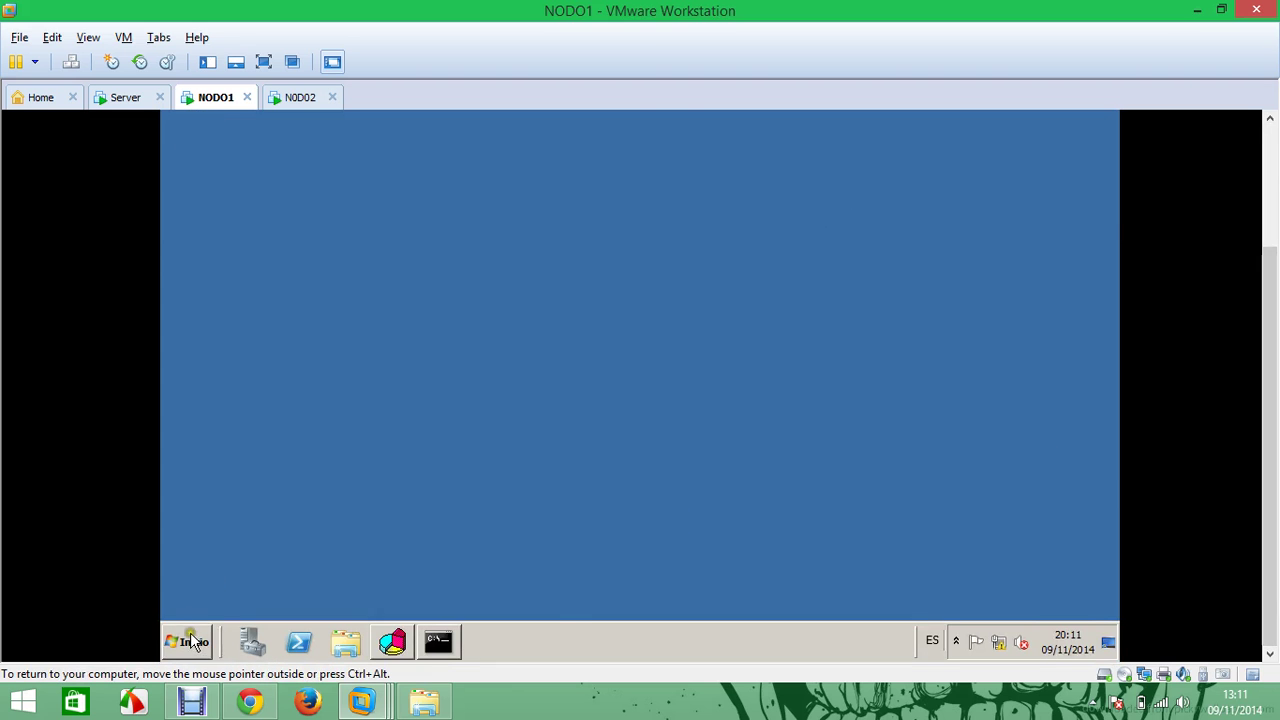
pyautogui.click(187, 641)
pyautogui.moveTo(543, 477)
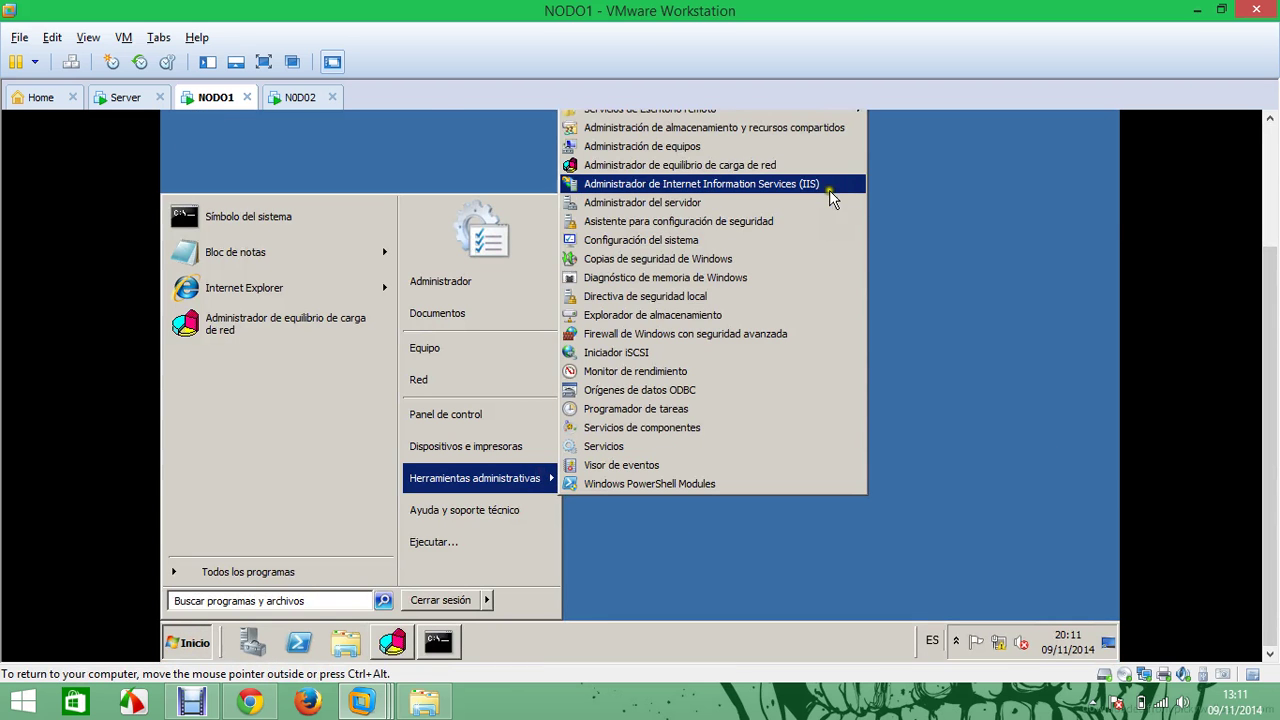
pyautogui.click(823, 184)
pyautogui.moveTo(1272, 313); pyautogui.dragTo(1274, 205)
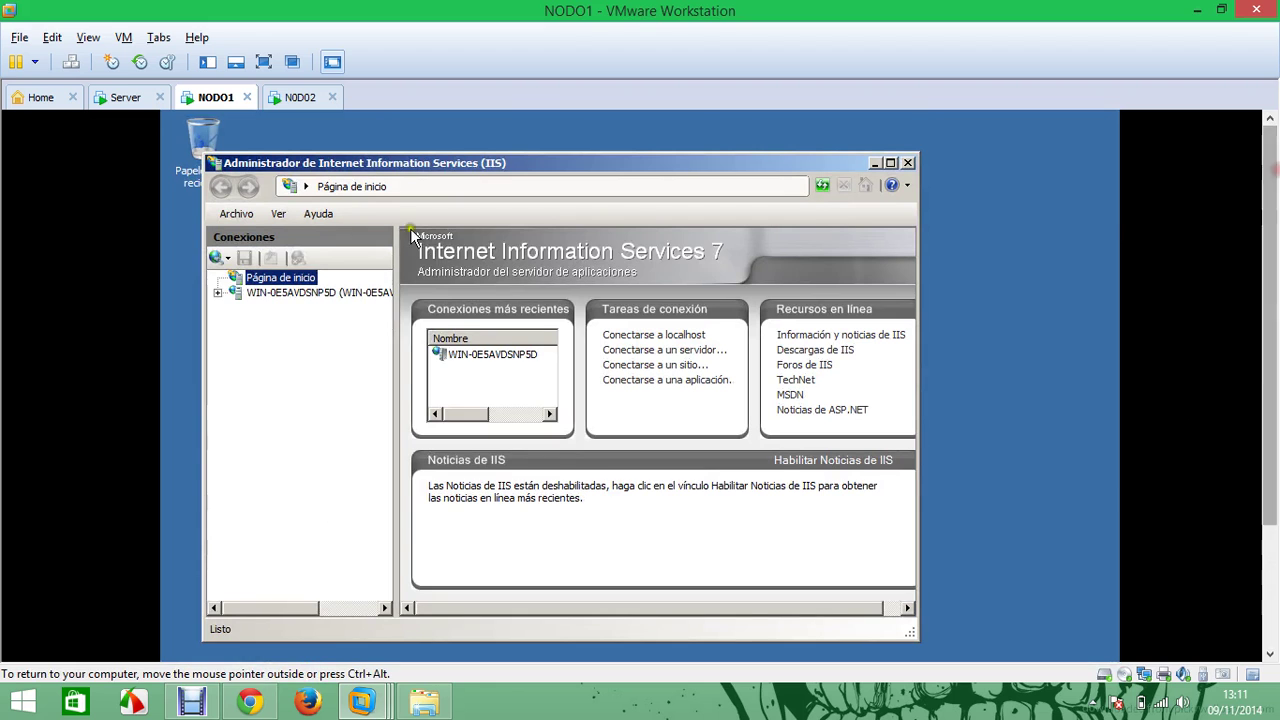
pyautogui.click(220, 296)
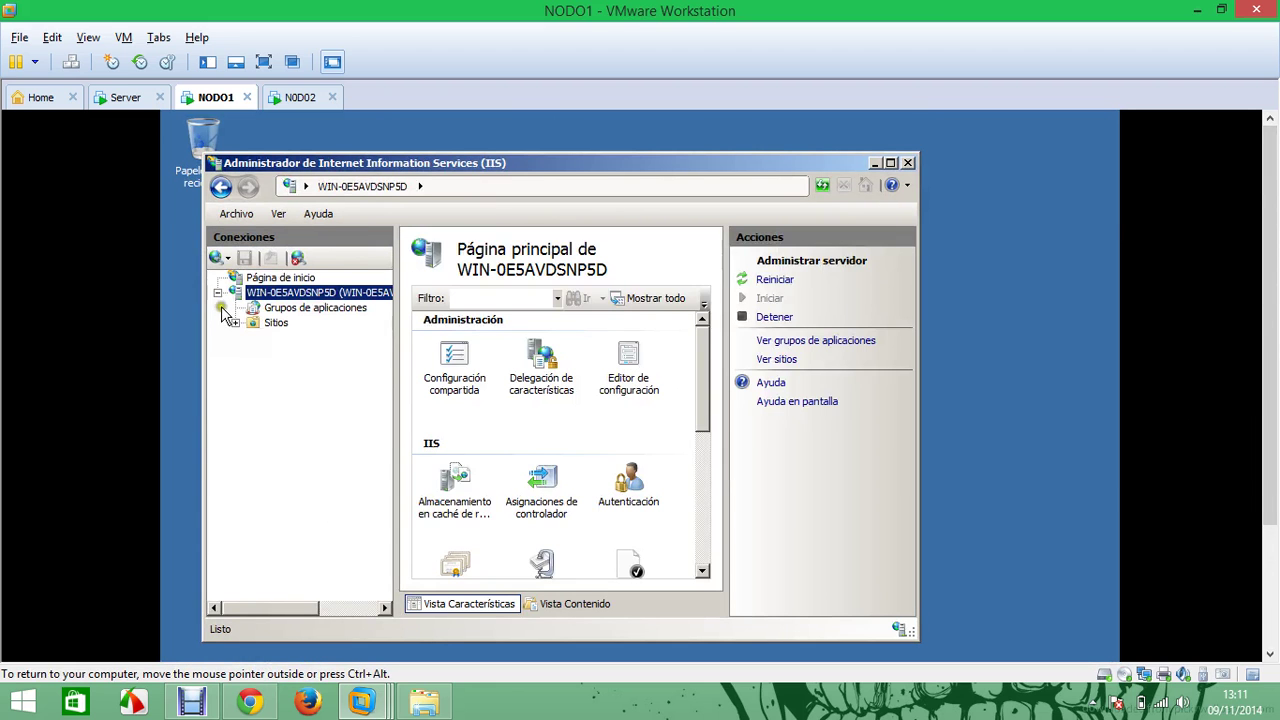
pyautogui.click(235, 322)
pyautogui.click(252, 337)
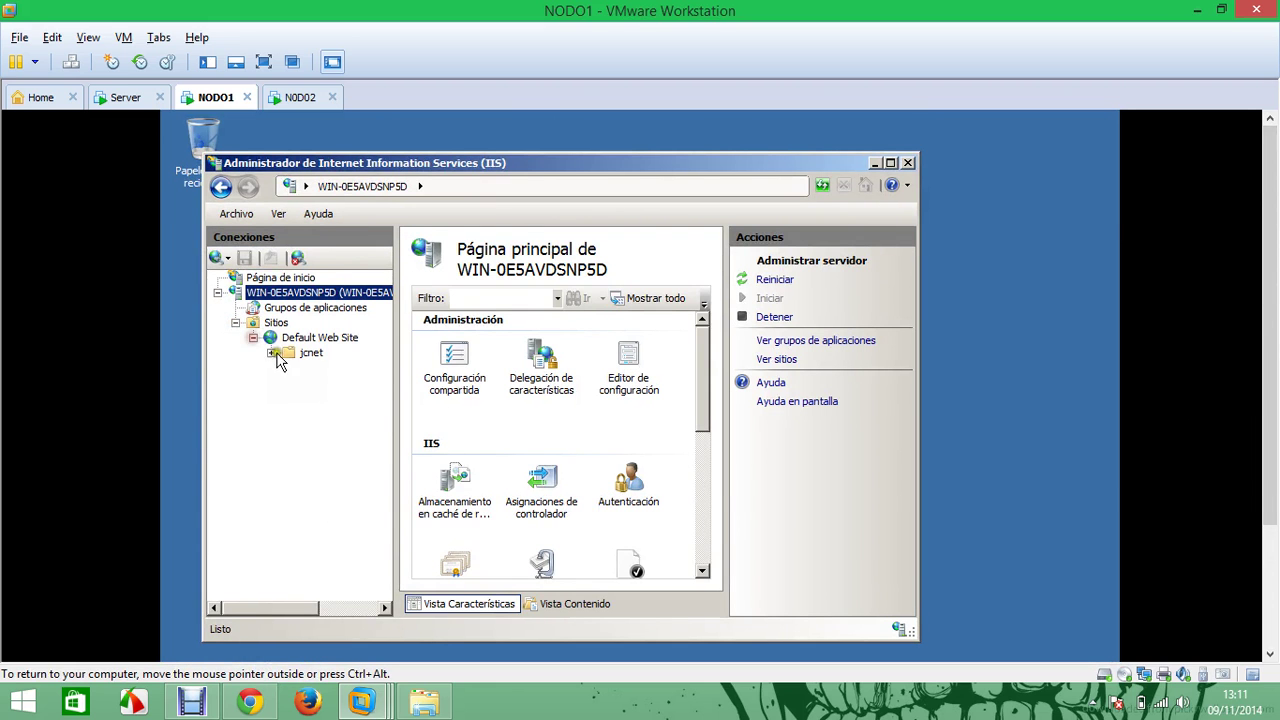
pyautogui.click(306, 355)
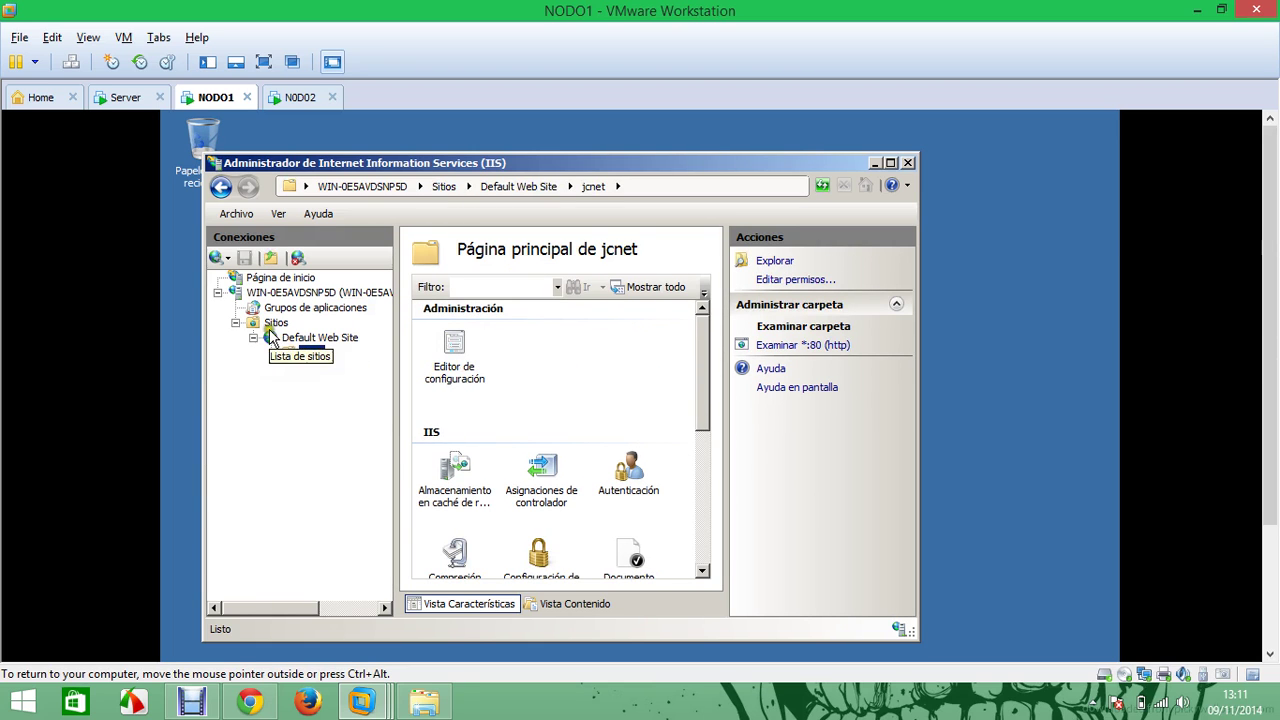
# Start a new website named jcnet.net with physical path C:\inetpub\wwwroot\jcnet
pyautogui.rightClick(270, 323)
pyautogui.click(333, 334)
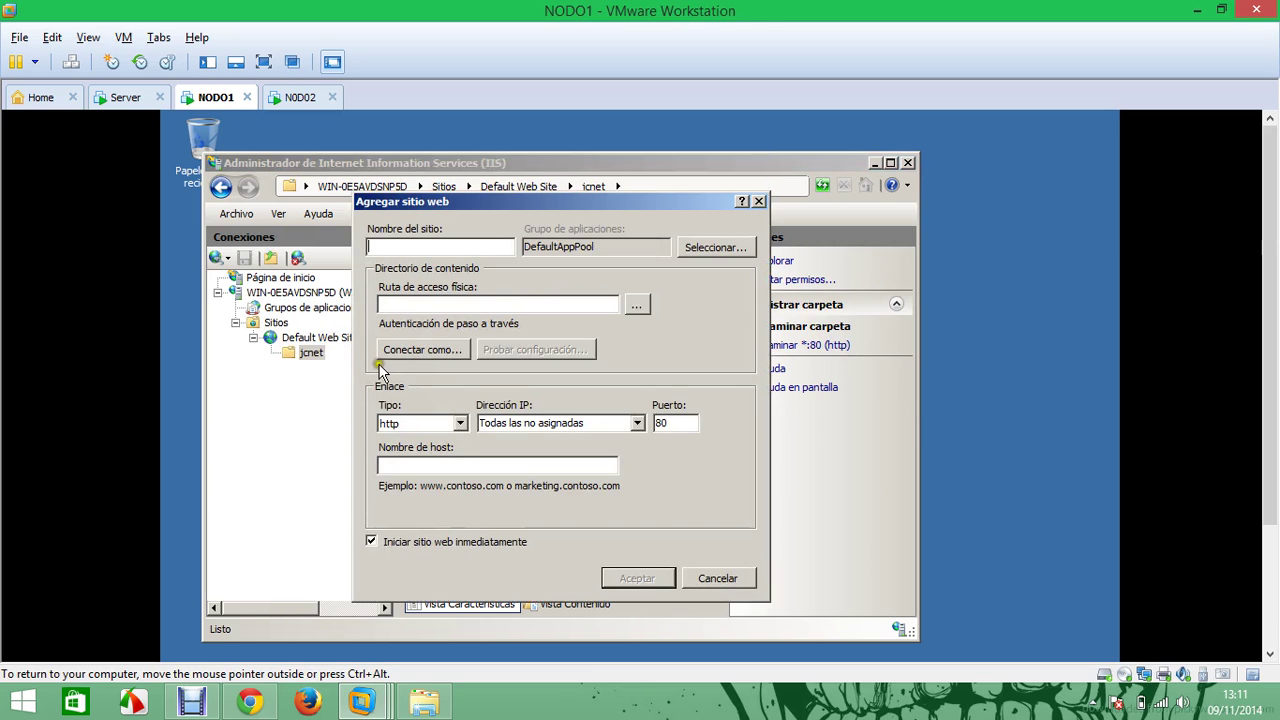
pyautogui.click(458, 247)
pyautogui.write('jcnet.net')
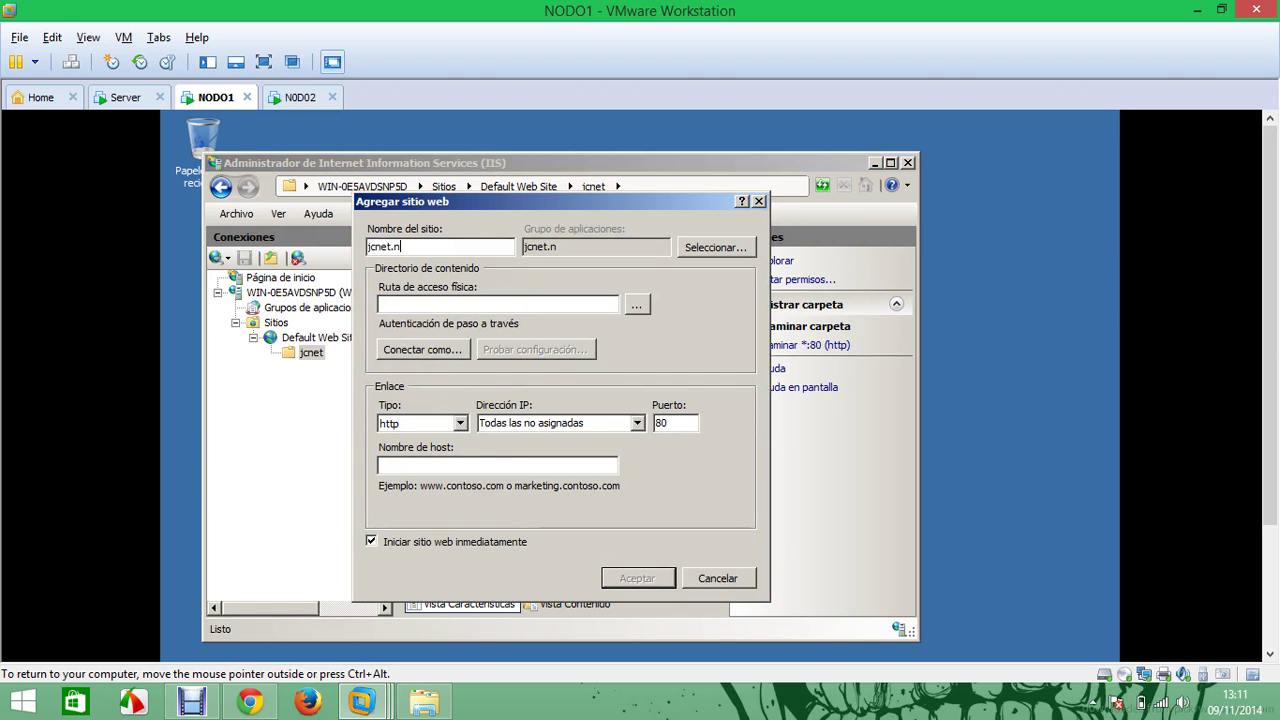
pyautogui.click(636, 304)
pyautogui.doubleClick(540, 476)
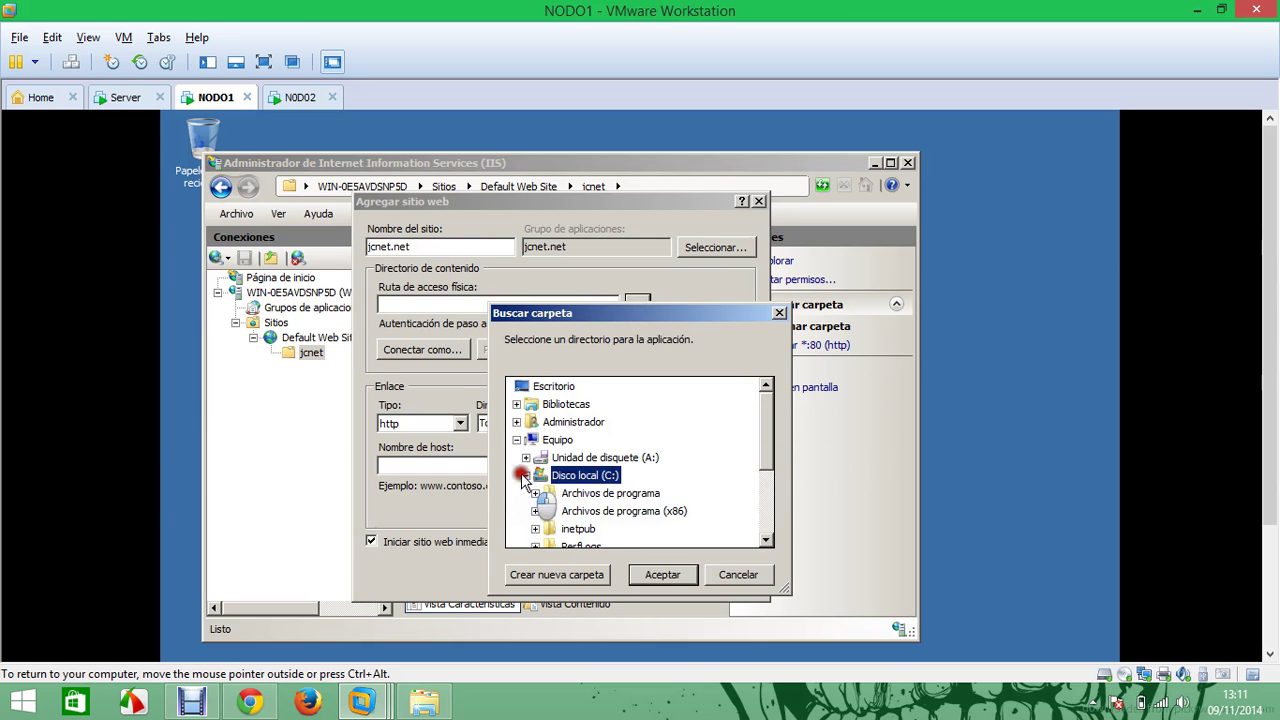
pyautogui.click(536, 530)
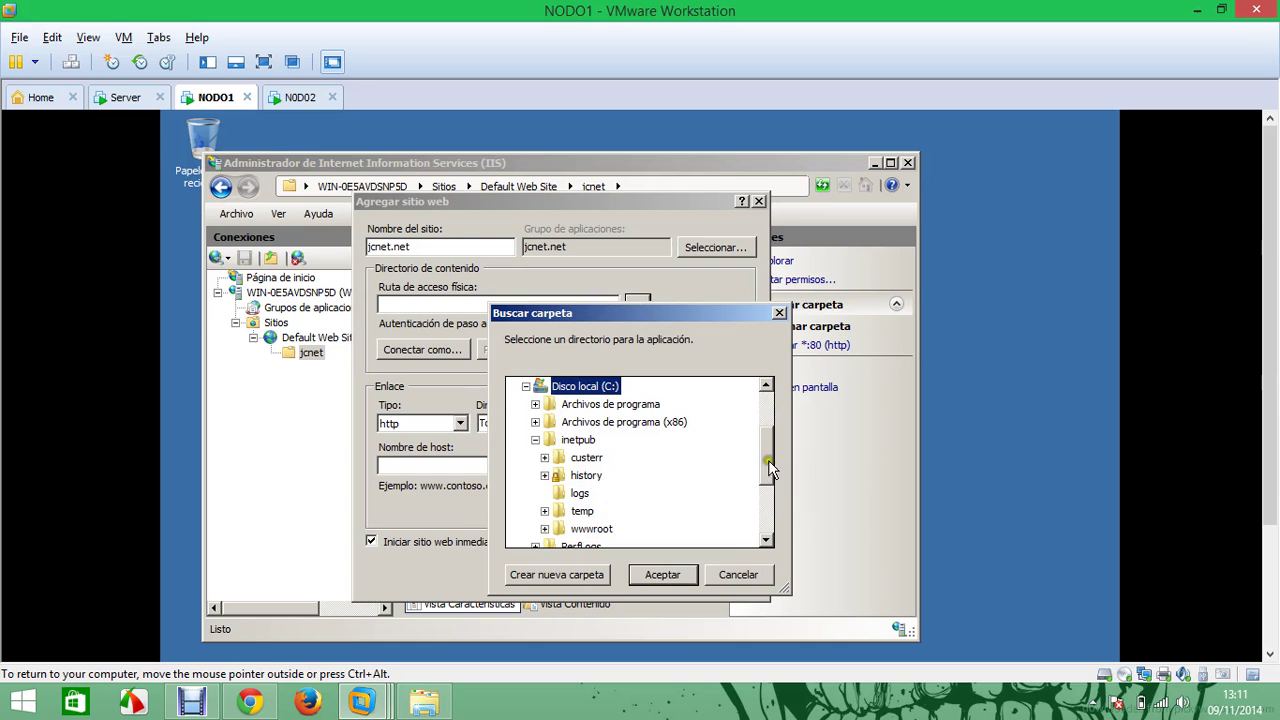
pyautogui.moveTo(767, 458); pyautogui.dragTo(762, 484)
pyautogui.click(544, 457)
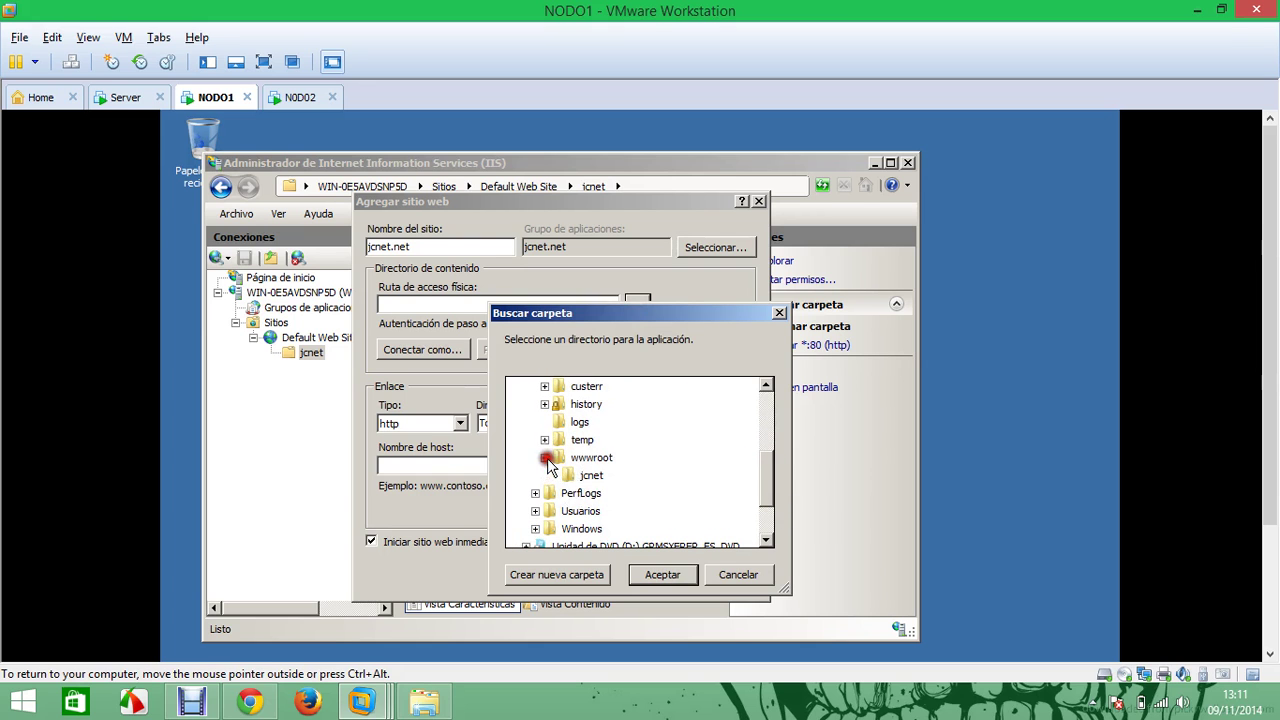
pyautogui.click(591, 476)
pyautogui.click(660, 574)
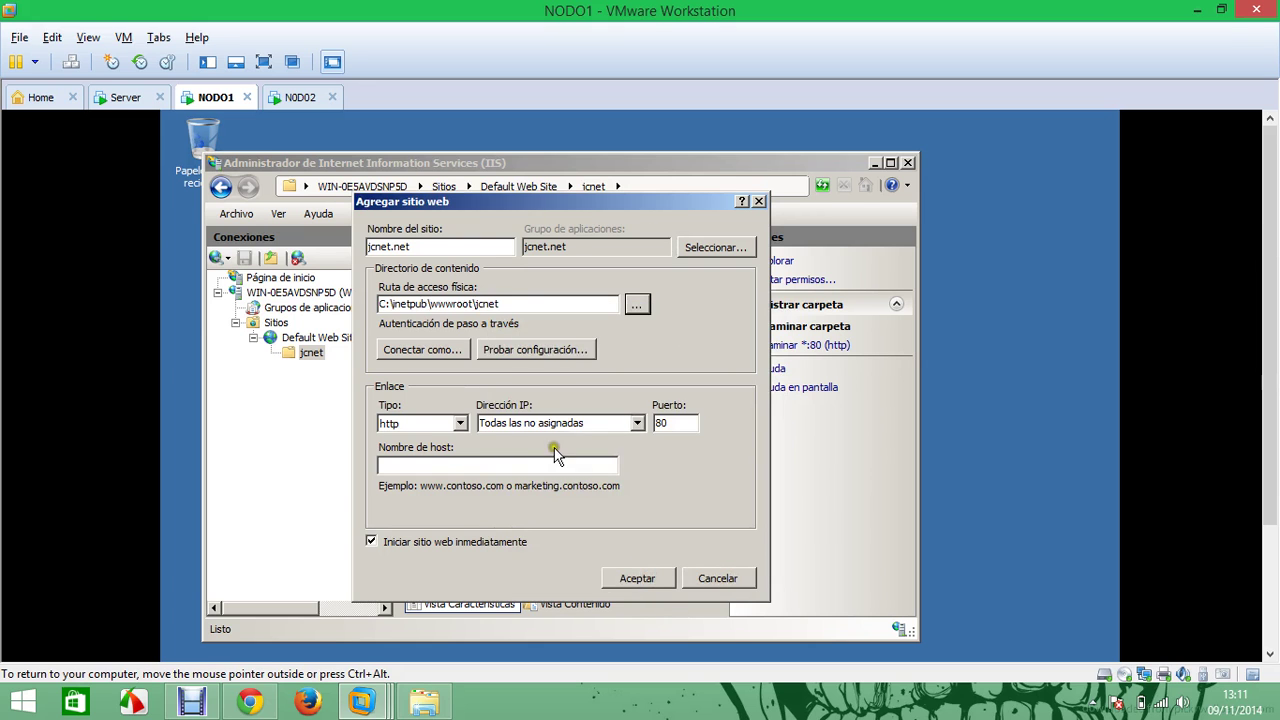
pyautogui.click(448, 464)
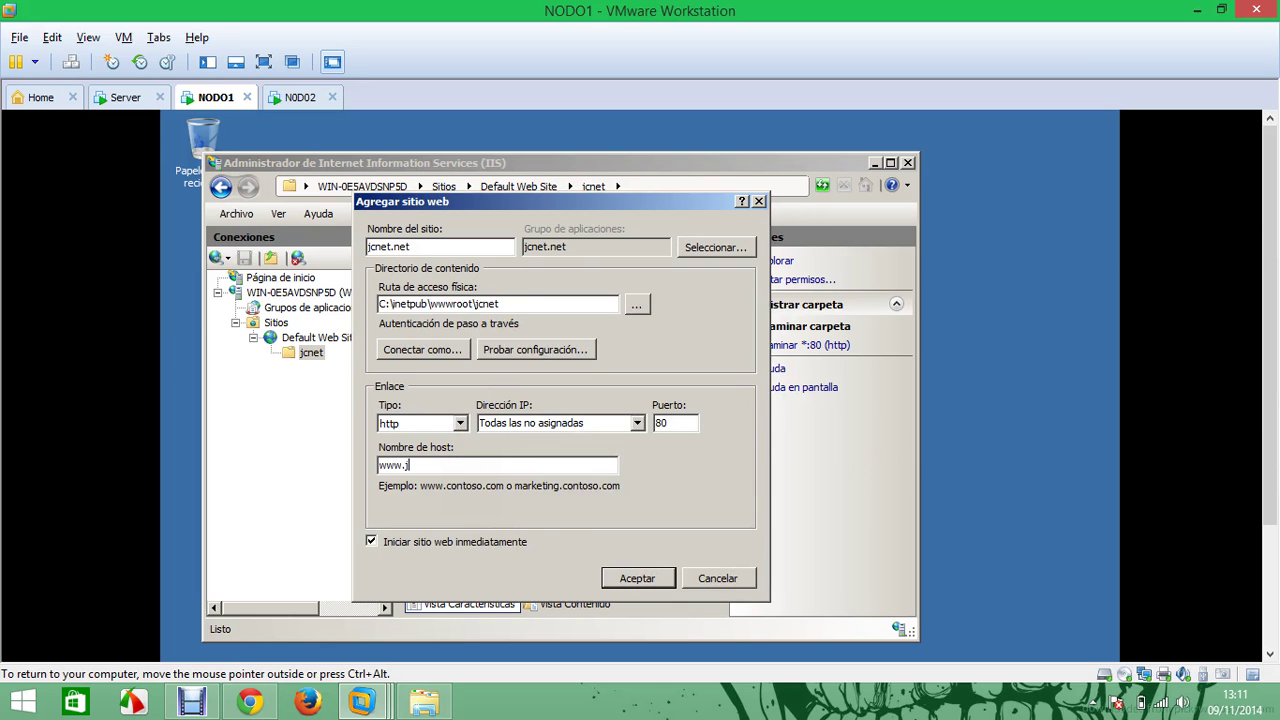
pyautogui.write('www.jcnet.net')
pyautogui.click(632, 422)
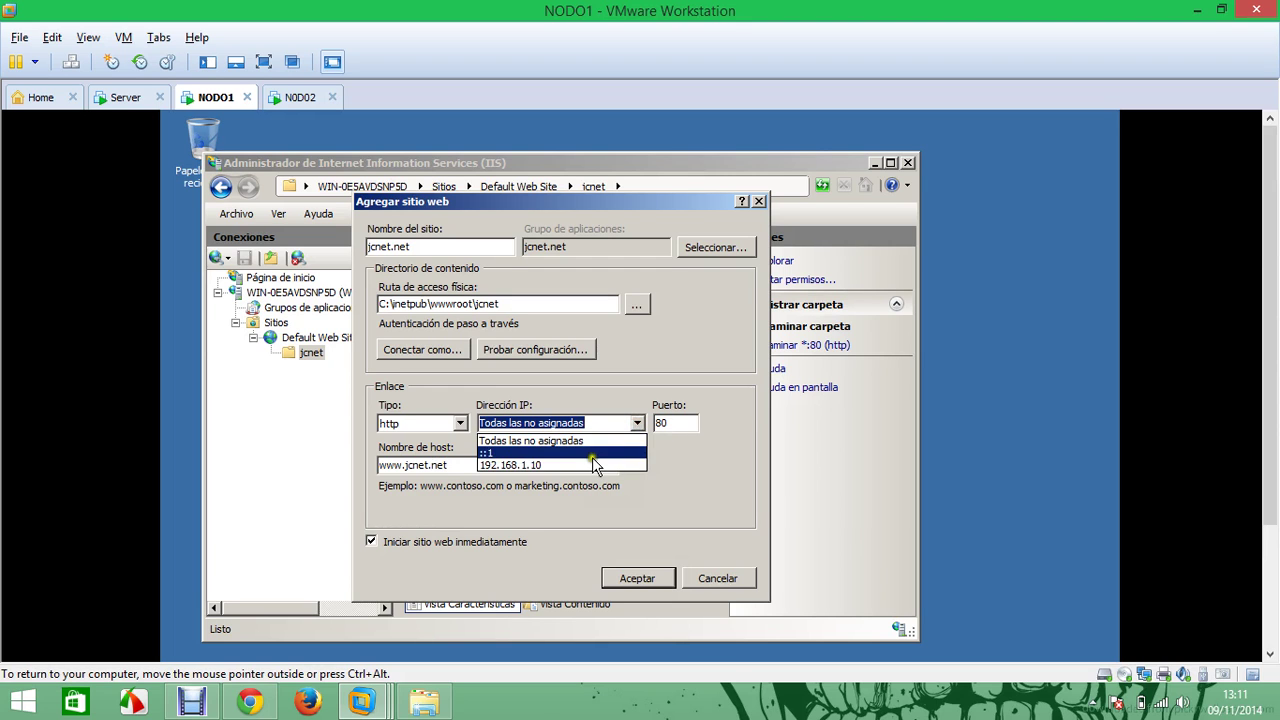
pyautogui.click(593, 457)
pyautogui.click(593, 425)
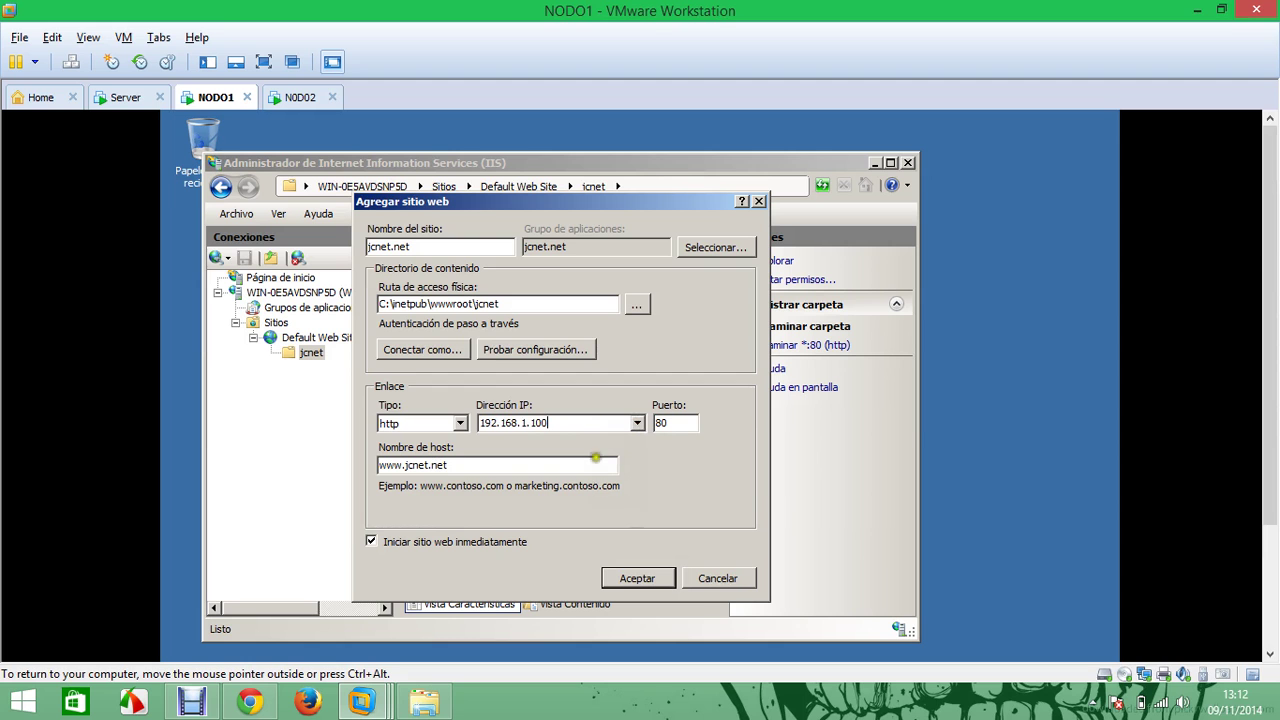
pyautogui.click(638, 578)
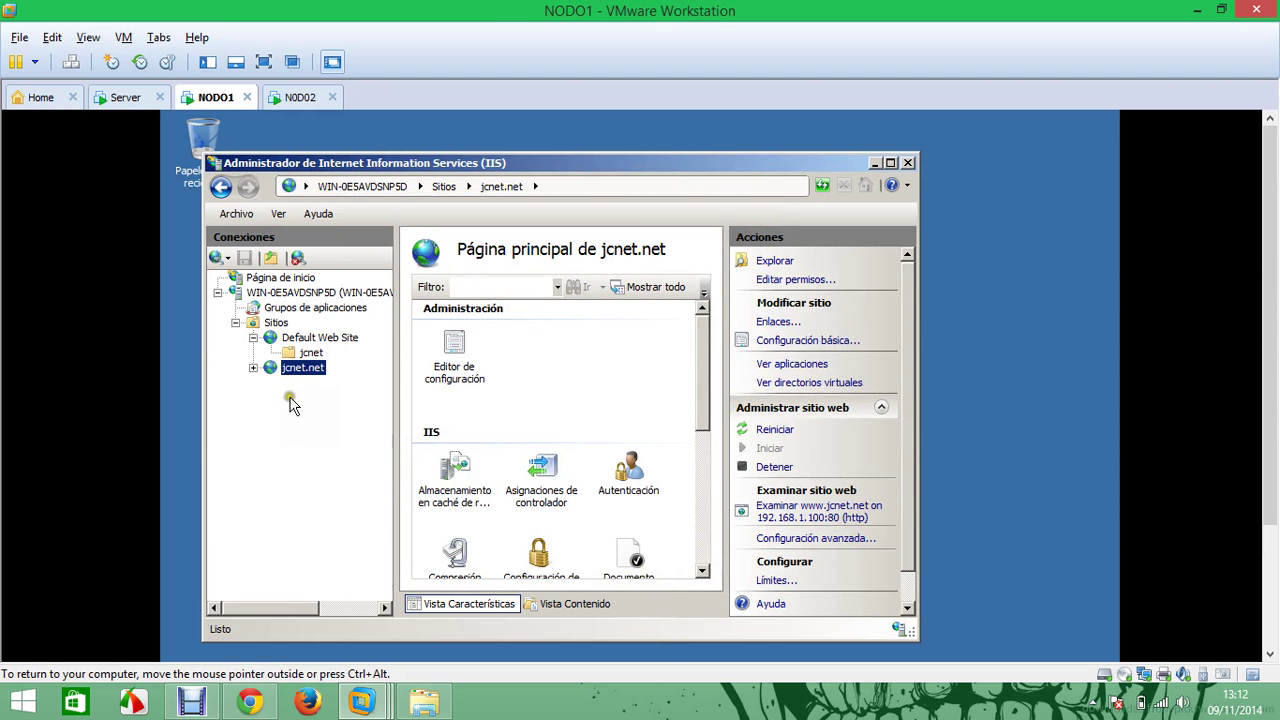
# Minimize IIS Manager and copy the jcnet folder from NODO1's C:\inetpub\wwwroot
pyautogui.click(253, 368)
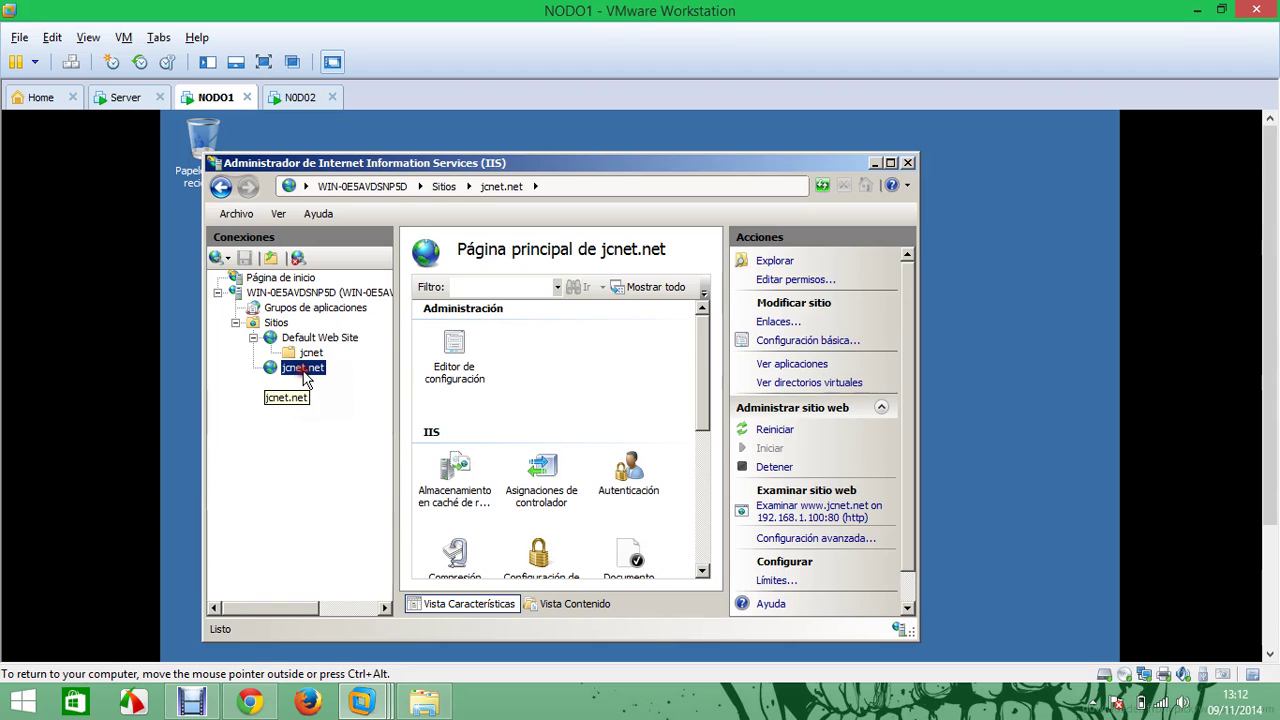
pyautogui.click(872, 163)
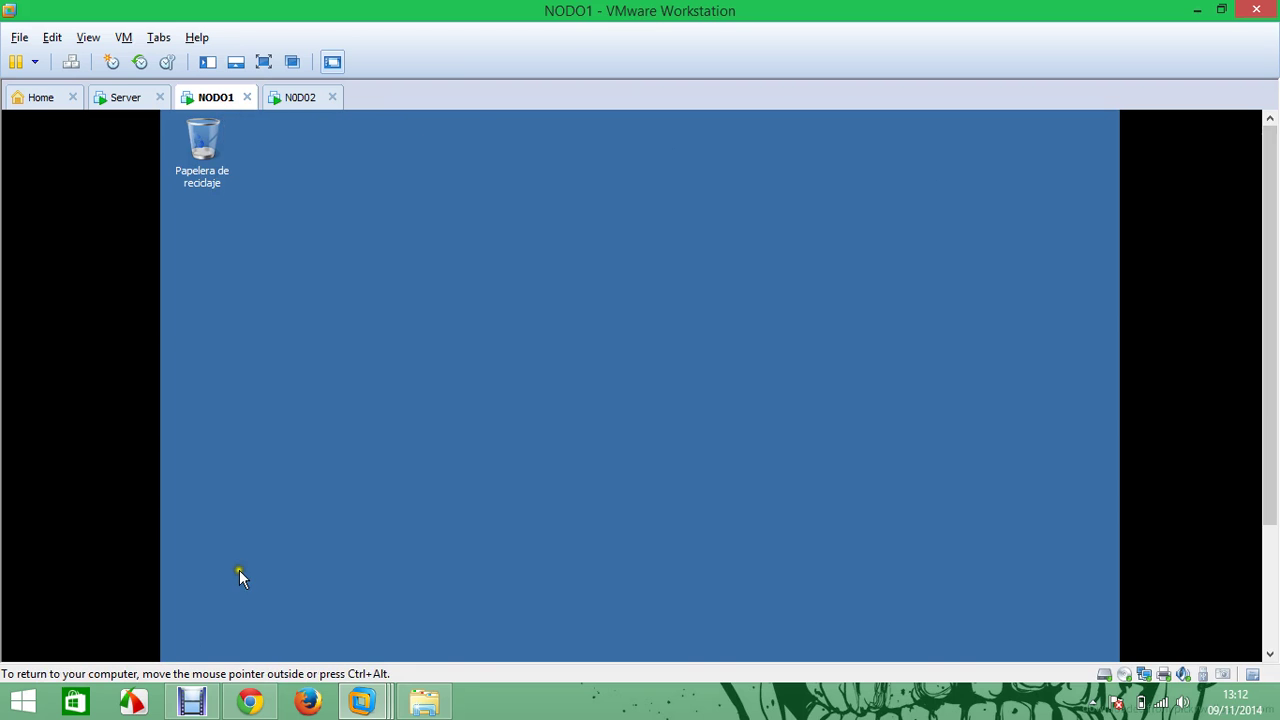
pyautogui.scroll(-1, 1272, 403)
pyautogui.scroll(-2, 1272, 403)
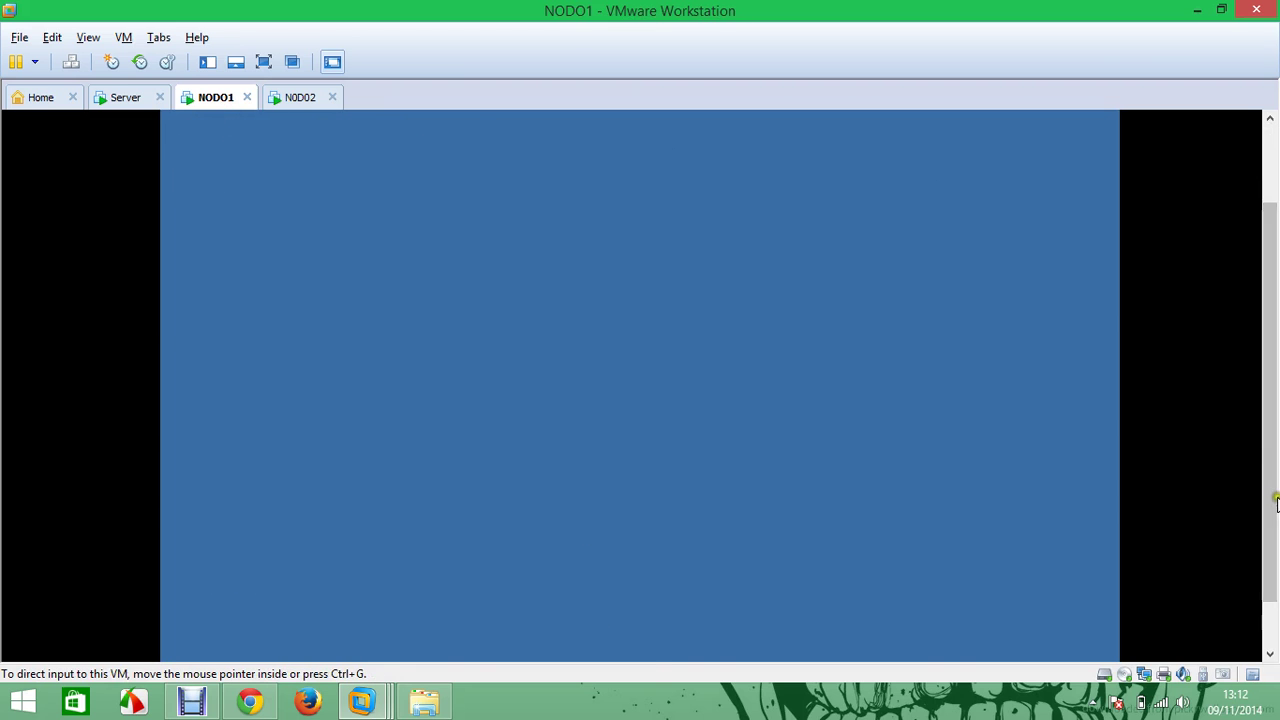
pyautogui.click(345, 641)
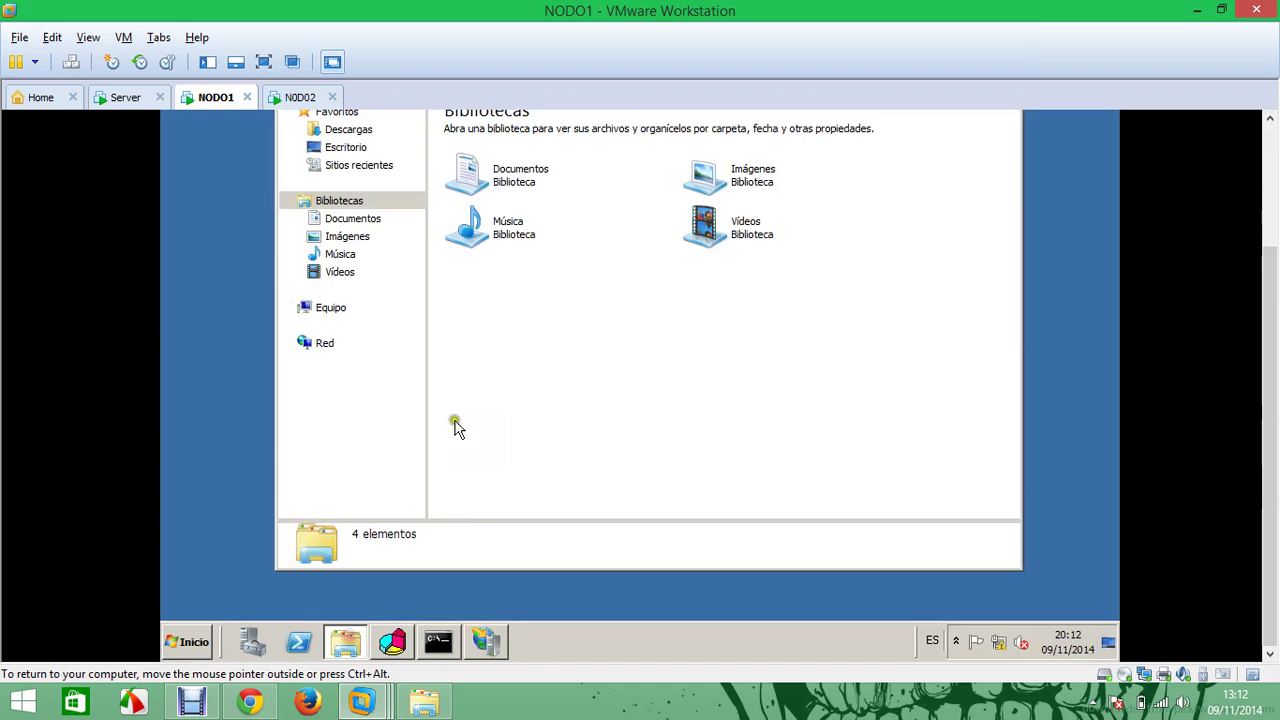
pyautogui.click(334, 307)
pyautogui.doubleClick(555, 170)
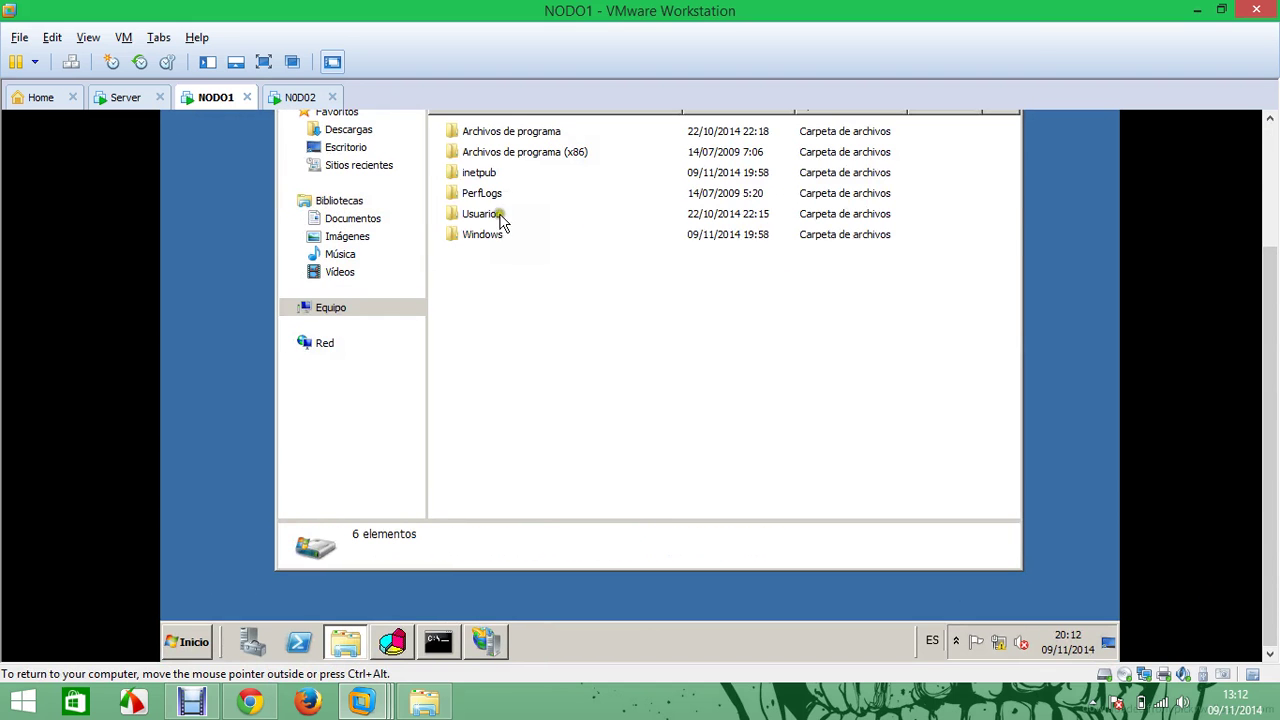
pyautogui.doubleClick(482, 174)
pyautogui.doubleClick(477, 209)
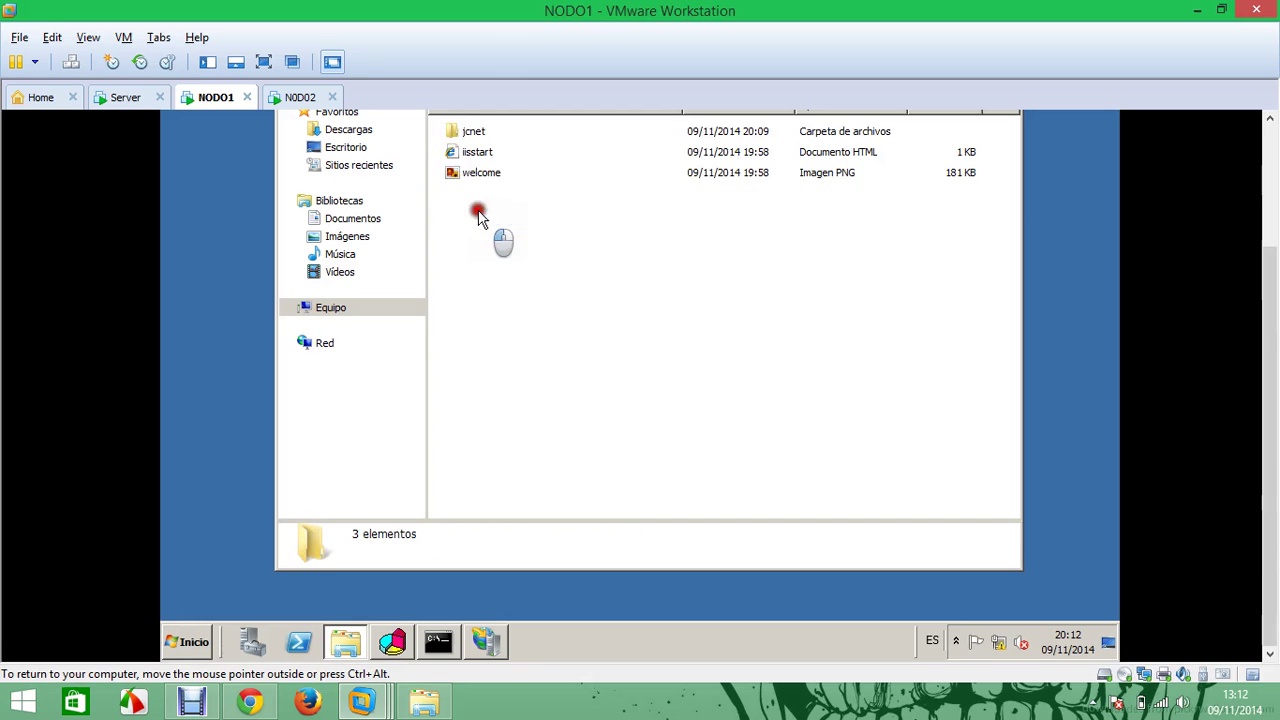
pyautogui.click(474, 133)
pyautogui.rightClick(480, 136)
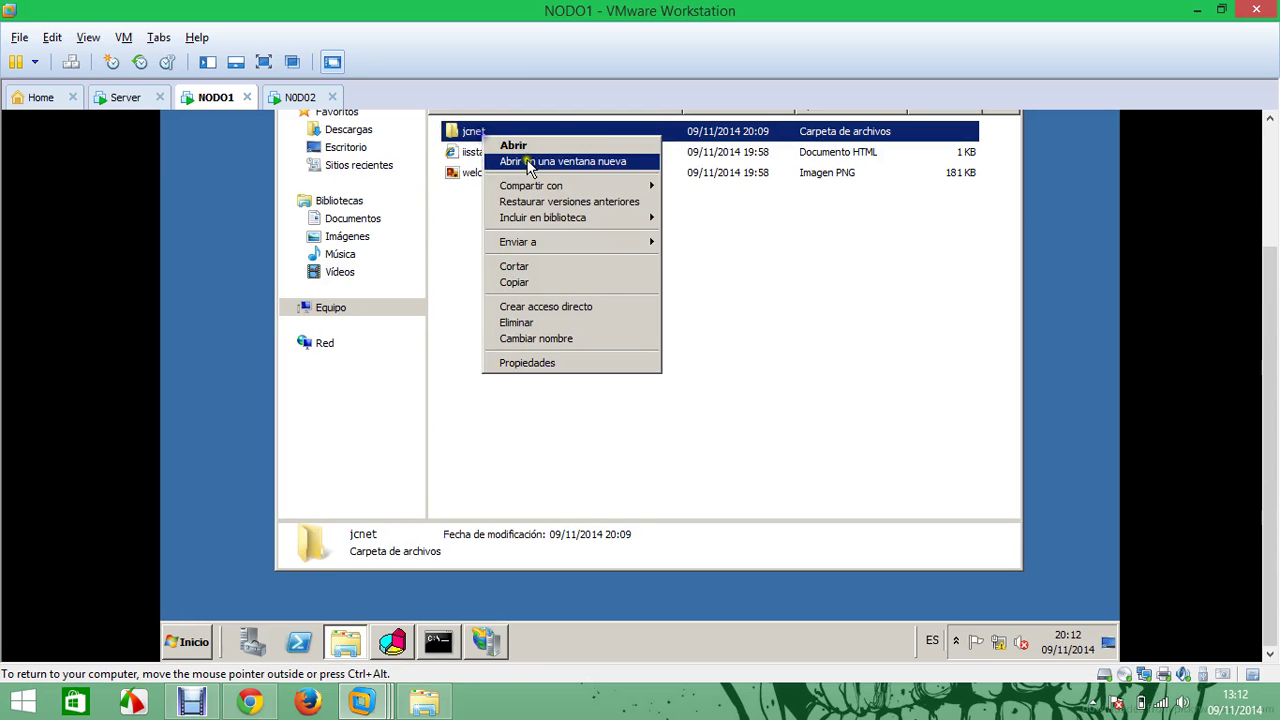
pyautogui.click(525, 283)
# Switch to NODO02 and close its network connections and Server Manager windows
pyautogui.click(300, 97)
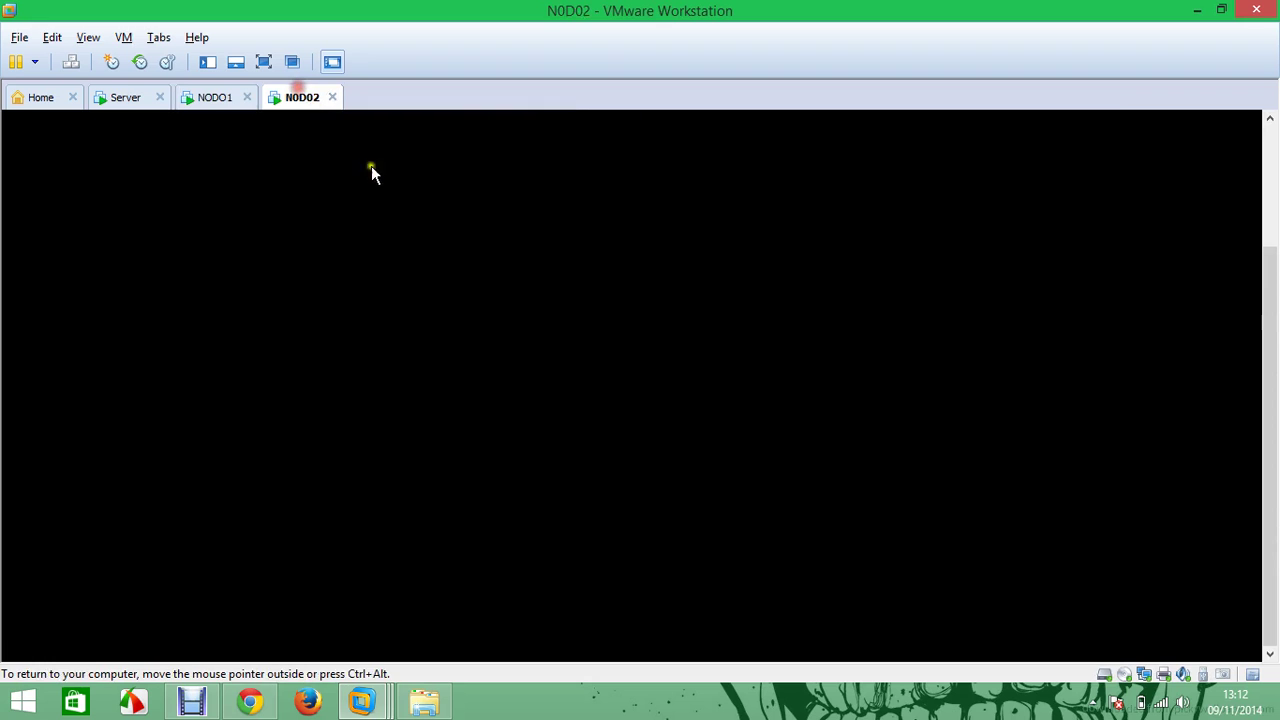
pyautogui.click(410, 195)
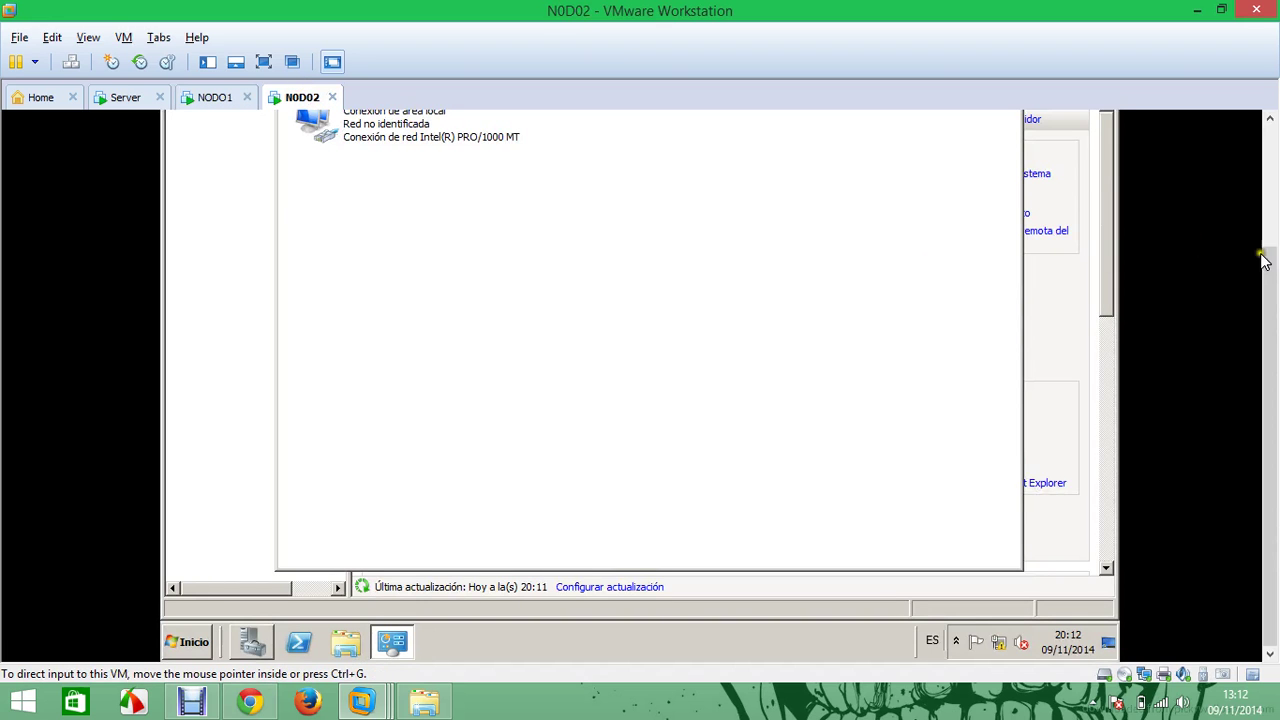
pyautogui.moveTo(1268, 262); pyautogui.dragTo(1266, 150)
pyautogui.click(1012, 136)
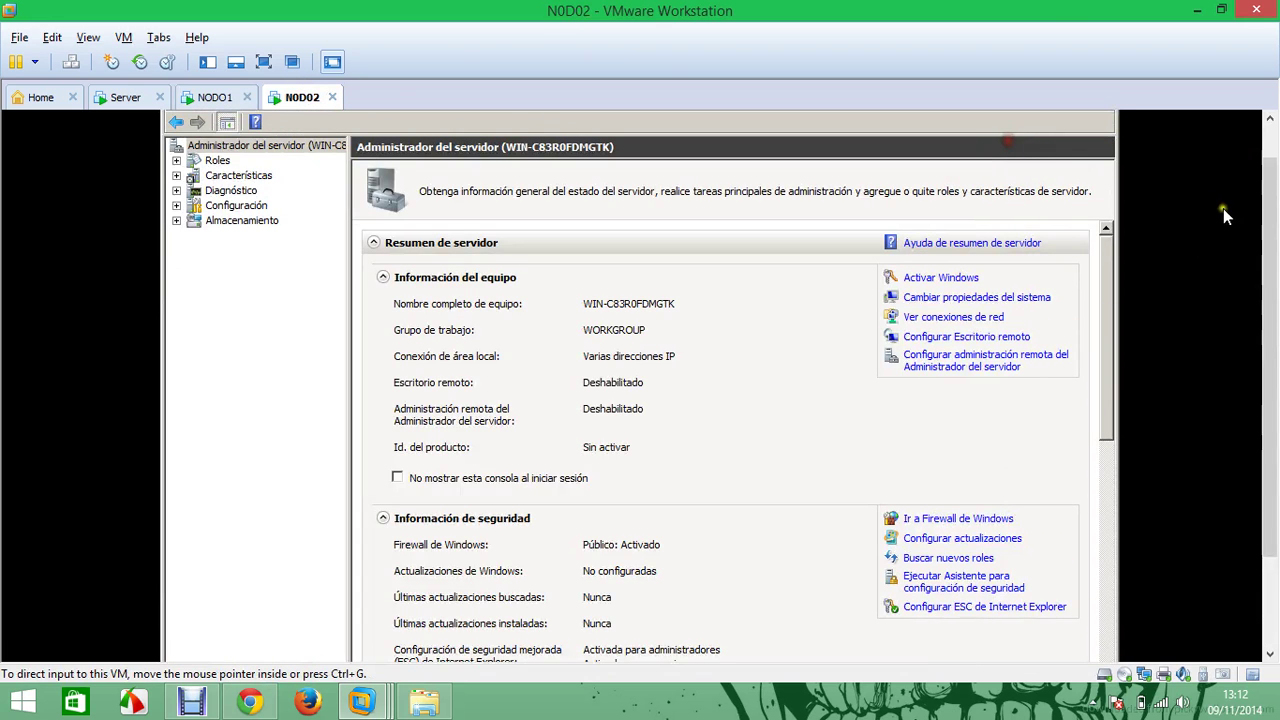
pyautogui.moveTo(1266, 217); pyautogui.dragTo(1266, 175)
pyautogui.click(1104, 116)
pyautogui.rightClick(557, 177)
pyautogui.click(409, 235)
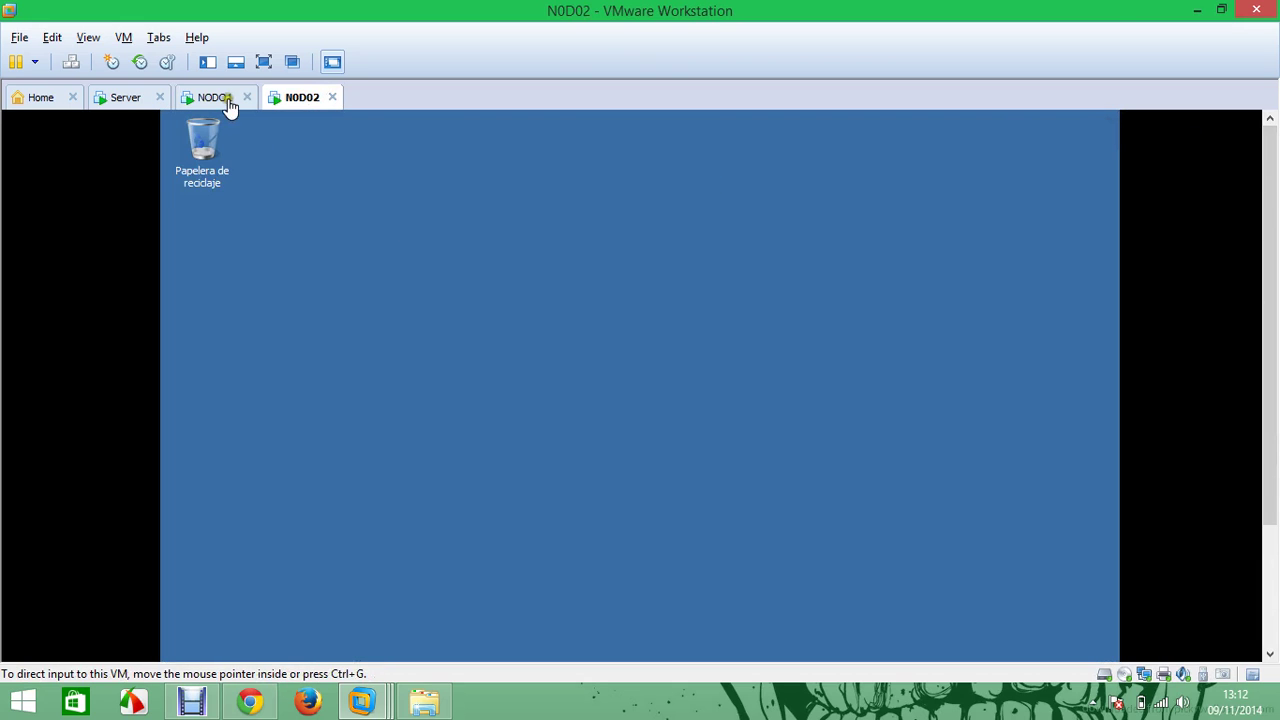
# Copy the jcnet folder again on NODO1 and try pasting it on NODO02's desktop
pyautogui.click(227, 99)
pyautogui.rightClick(470, 299)
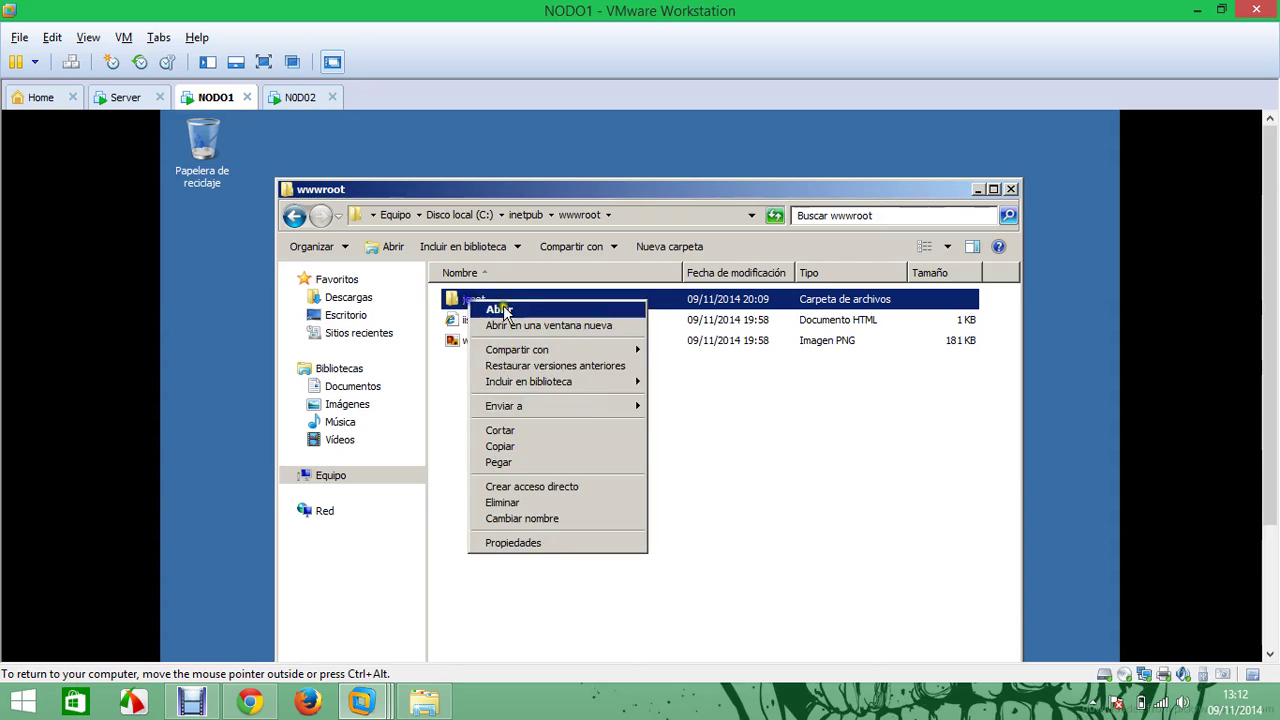
pyautogui.click(561, 447)
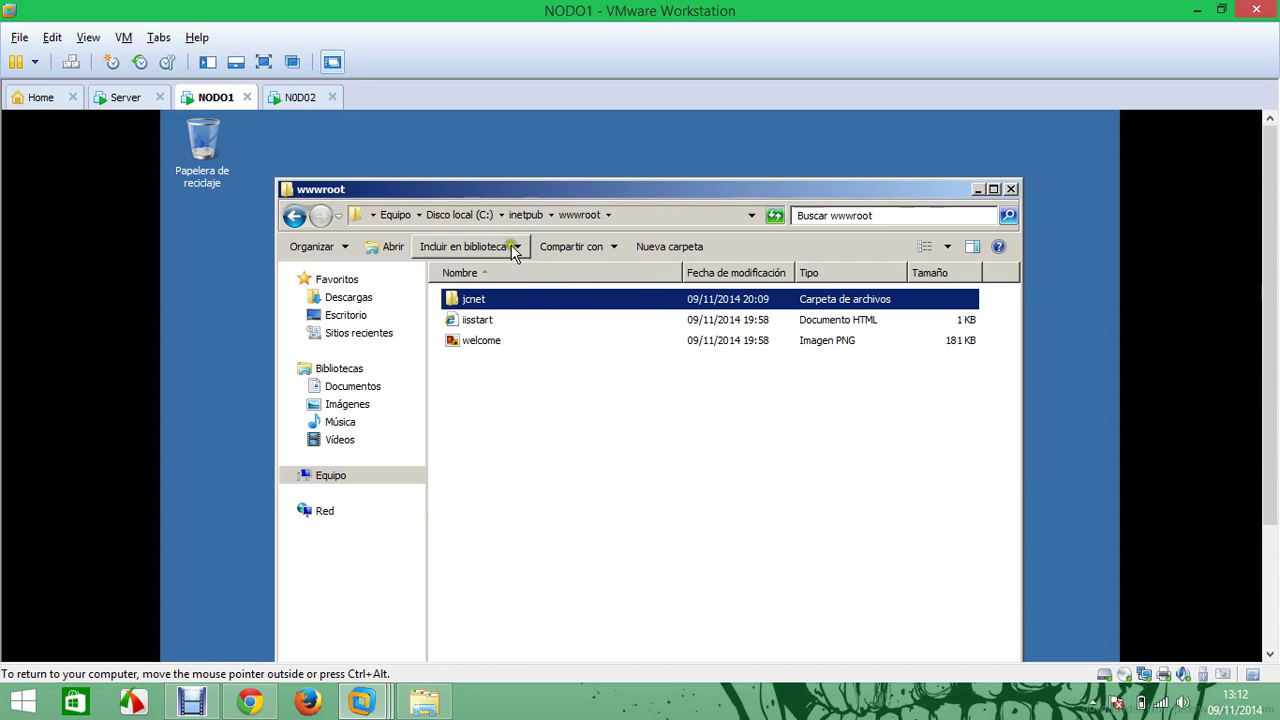
pyautogui.click(300, 97)
pyautogui.click(53, 37)
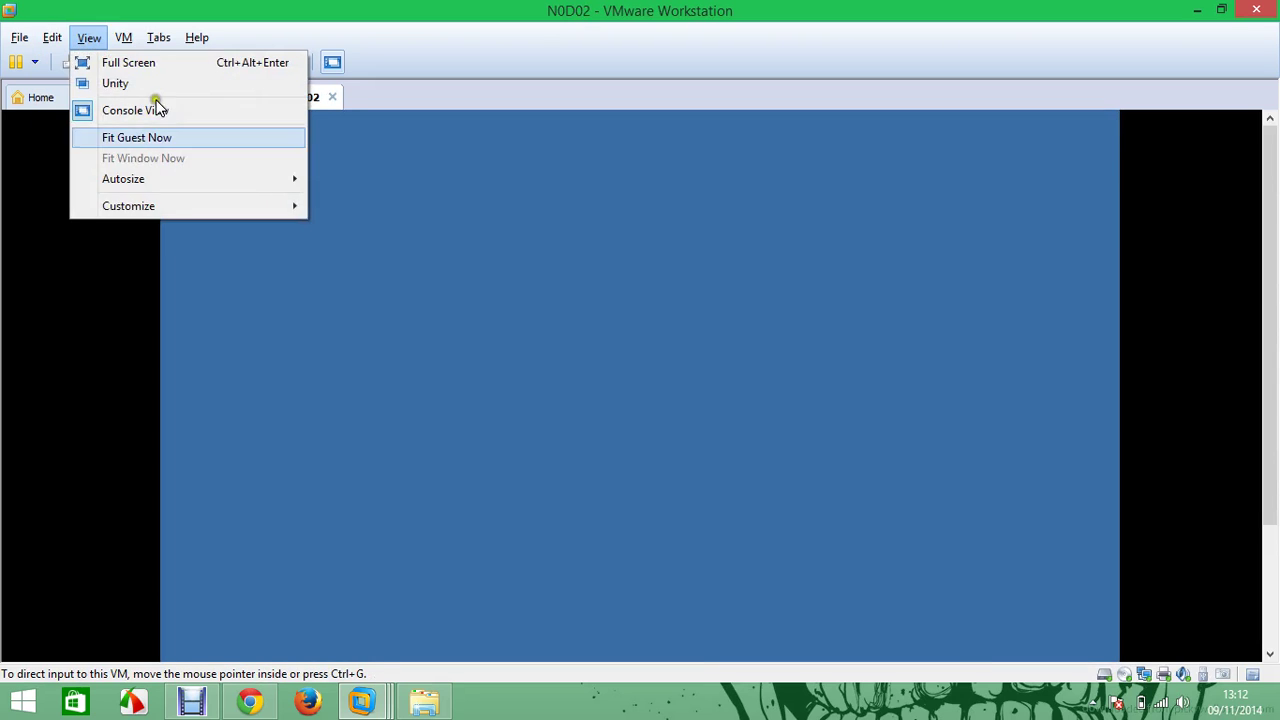
pyautogui.click(450, 268)
pyautogui.rightClick(445, 257)
pyautogui.rightClick(382, 326)
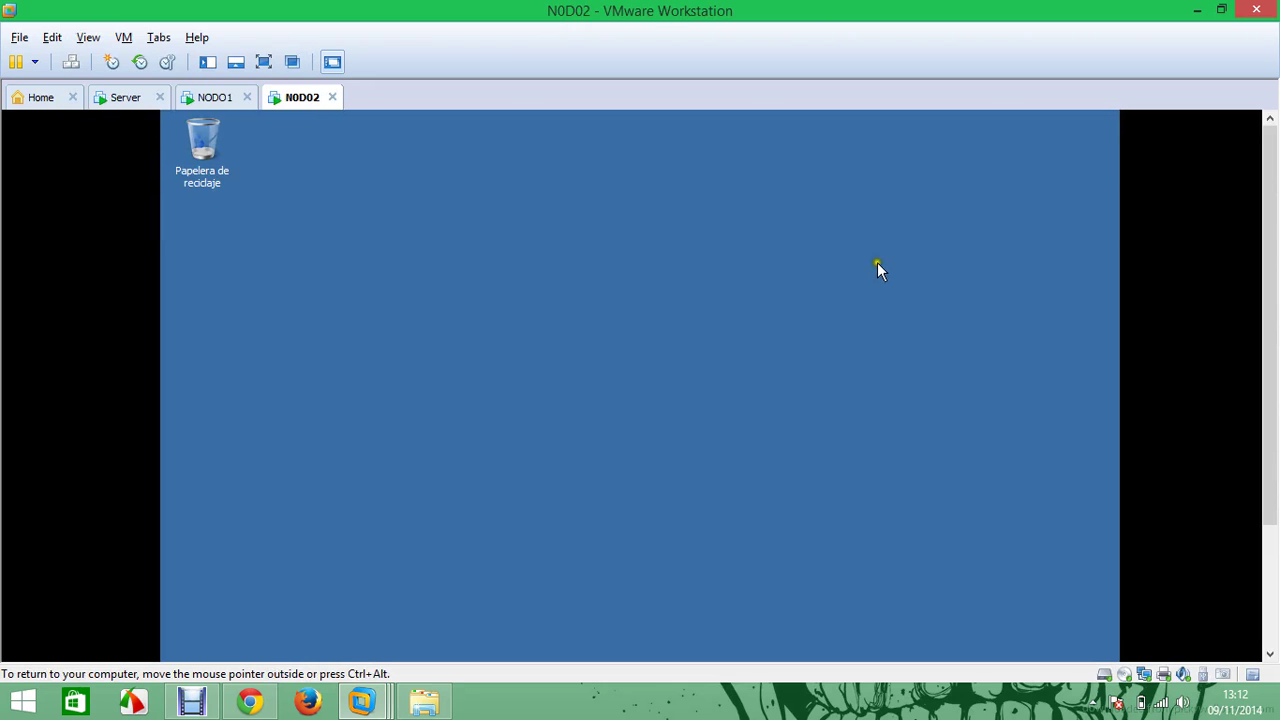
# Move the jcnet folder from NODO1 via the host desktop onto NODO02's desktop, then maximize VMware
pyautogui.moveTo(703, 16); pyautogui.dragTo(2, 90)
pyautogui.click(205, 105)
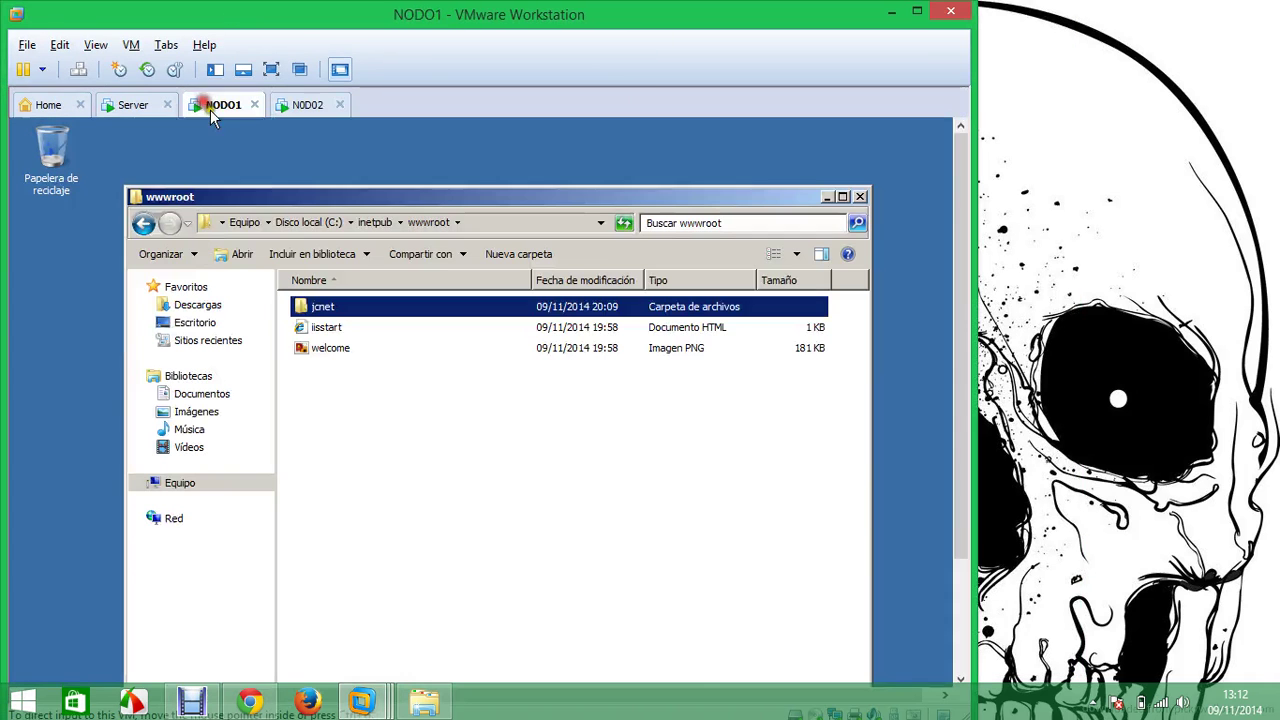
pyautogui.moveTo(322, 312); pyautogui.dragTo(1074, 221)
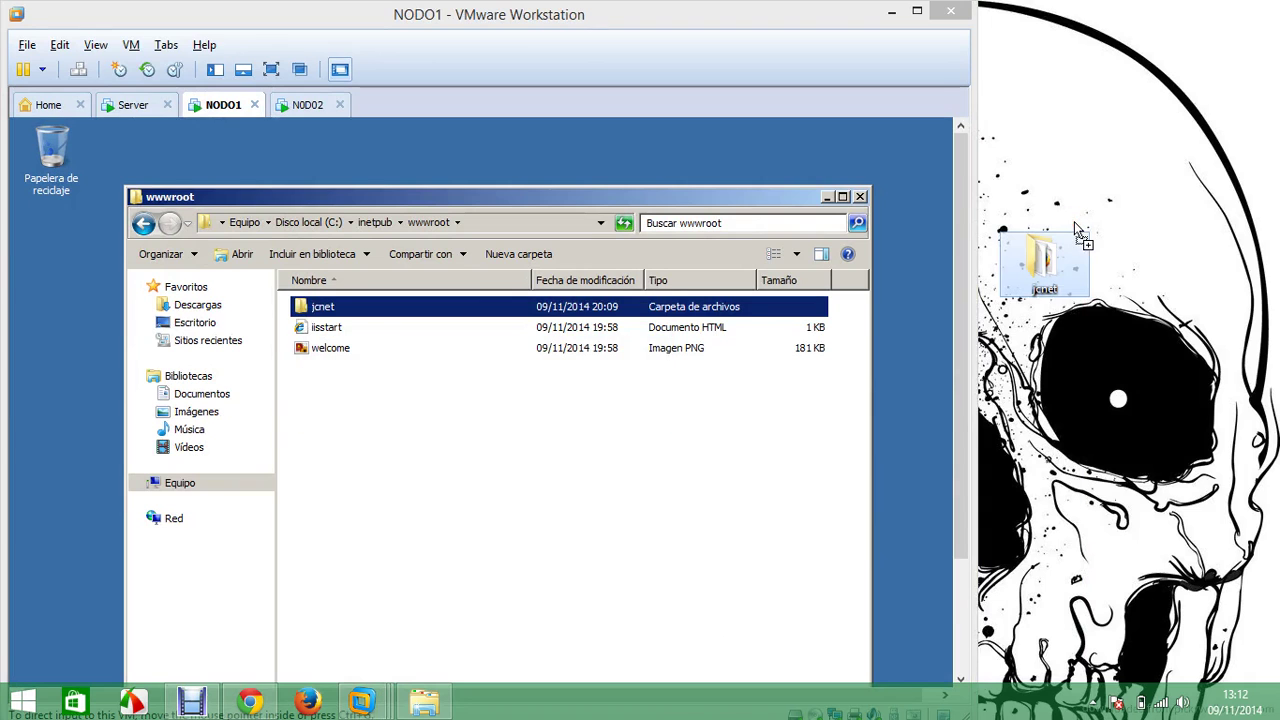
pyautogui.click(306, 106)
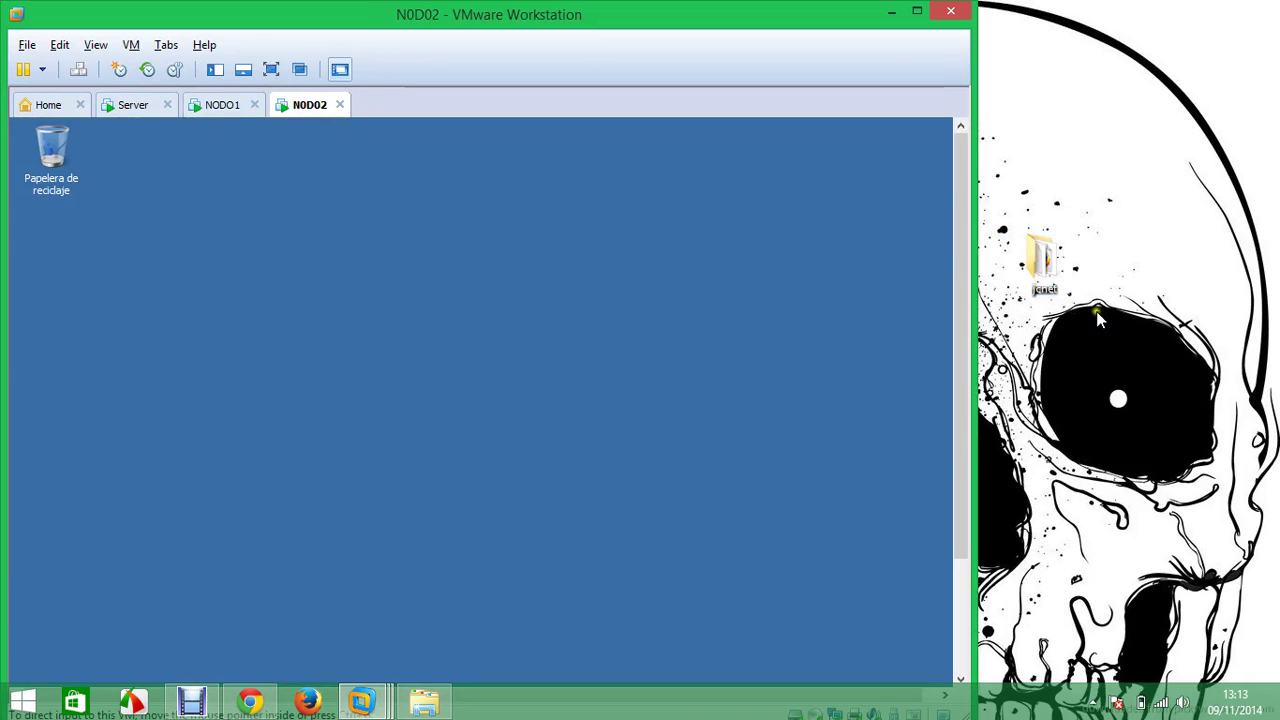
pyautogui.moveTo(1045, 262); pyautogui.dragTo(477, 240)
pyautogui.click(737, 16)
pyautogui.click(737, 16)
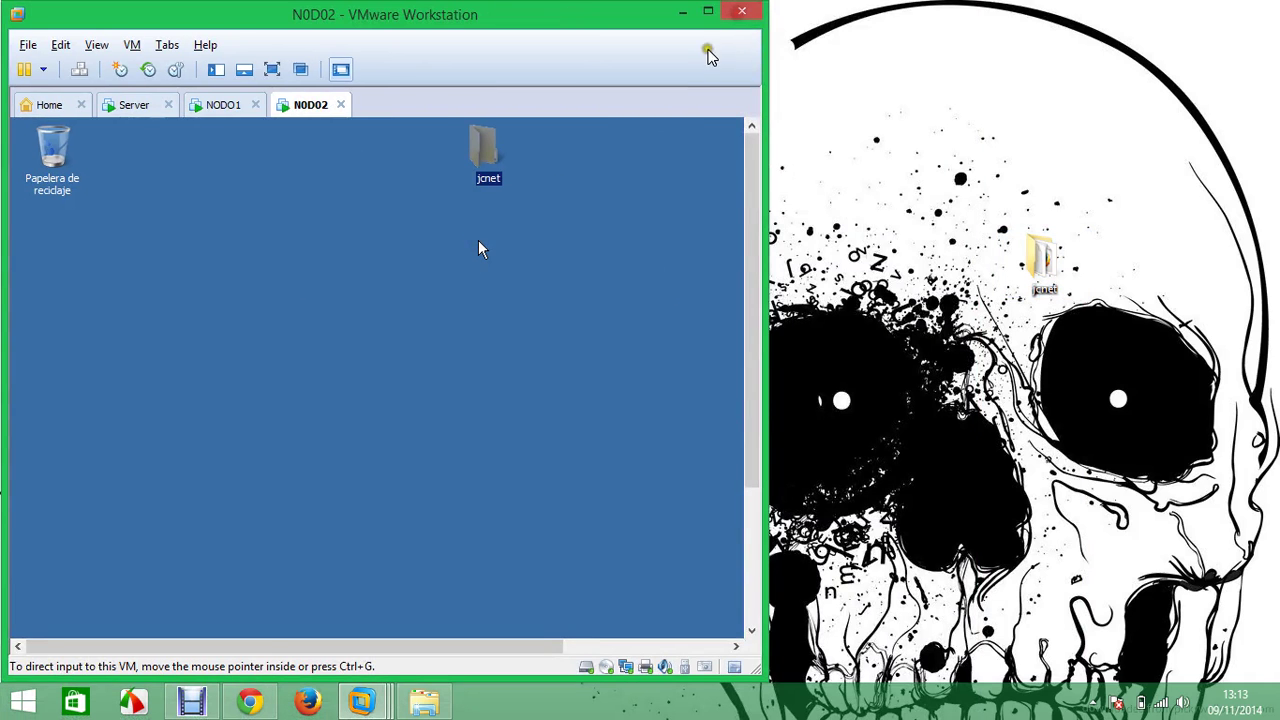
pyautogui.click(709, 11)
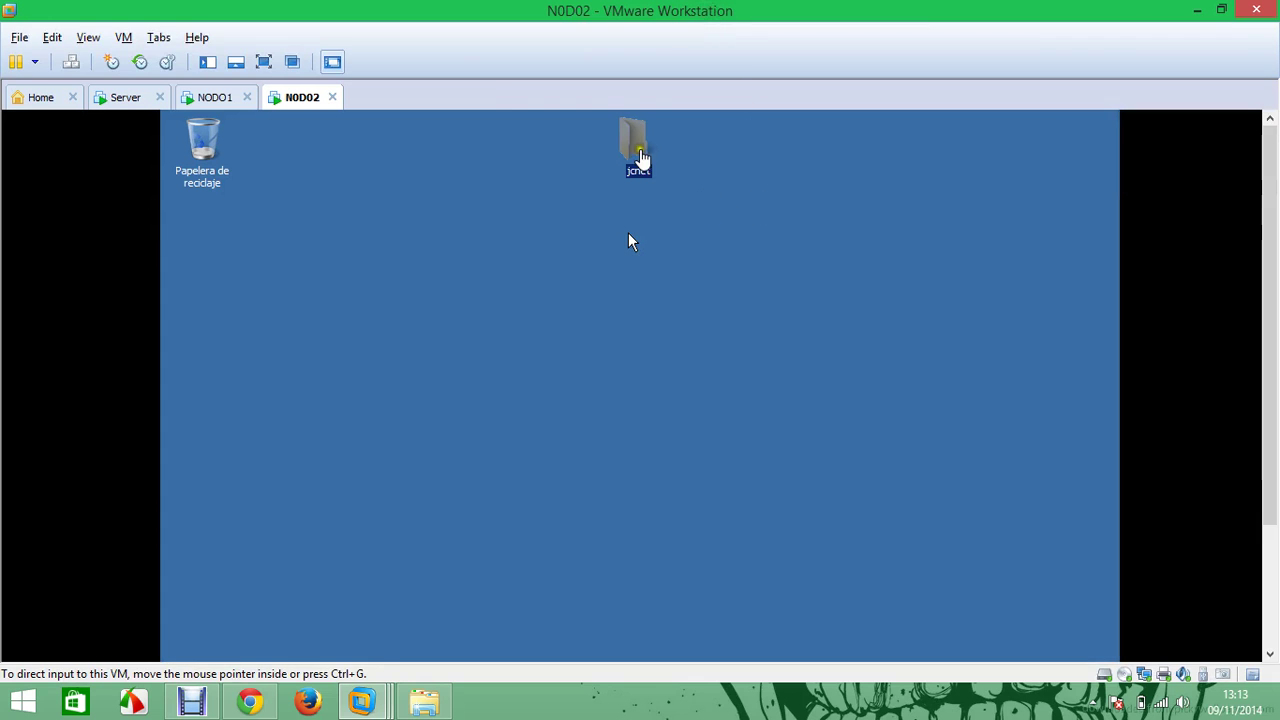
# Cut jcnet from NODO02's desktop, browse to C:\inetpub\wwwroot, and open the Start menu
pyautogui.rightClick(636, 138)
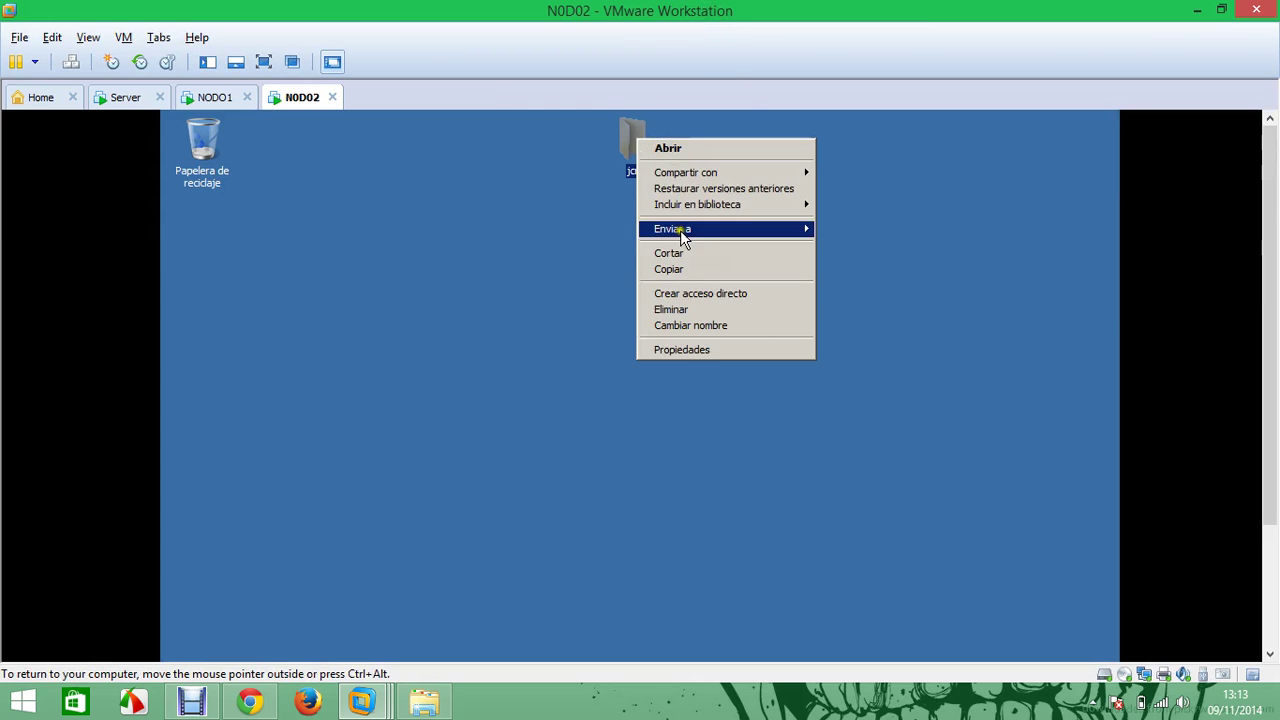
pyautogui.click(696, 254)
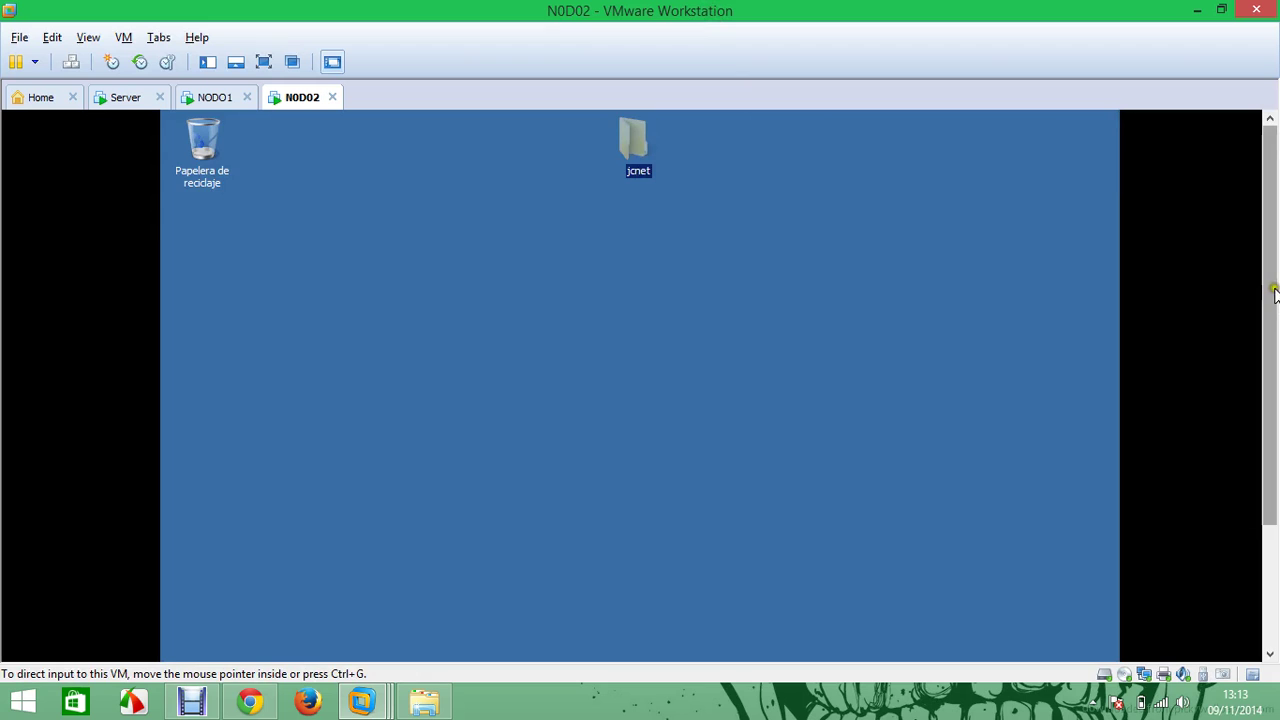
pyautogui.moveTo(1258, 304); pyautogui.dragTo(1258, 428)
pyautogui.click(190, 640)
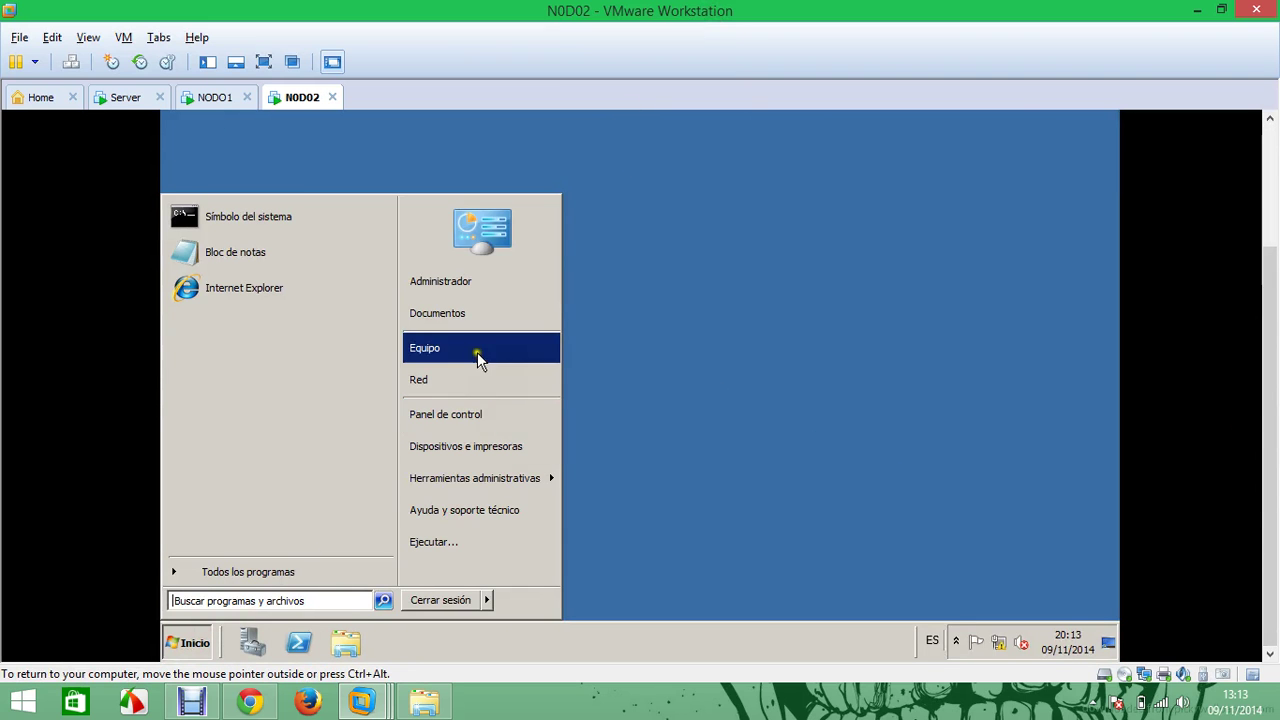
pyautogui.click(478, 350)
pyautogui.doubleClick(520, 160)
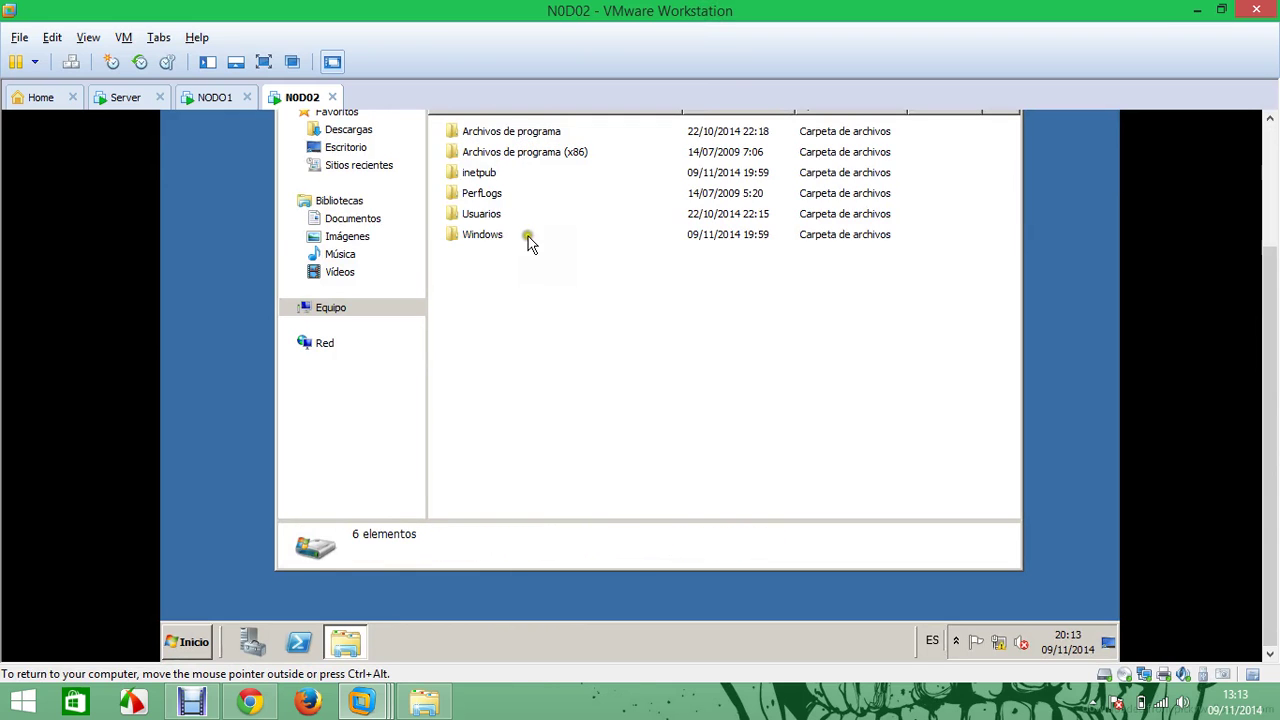
pyautogui.doubleClick(486, 174)
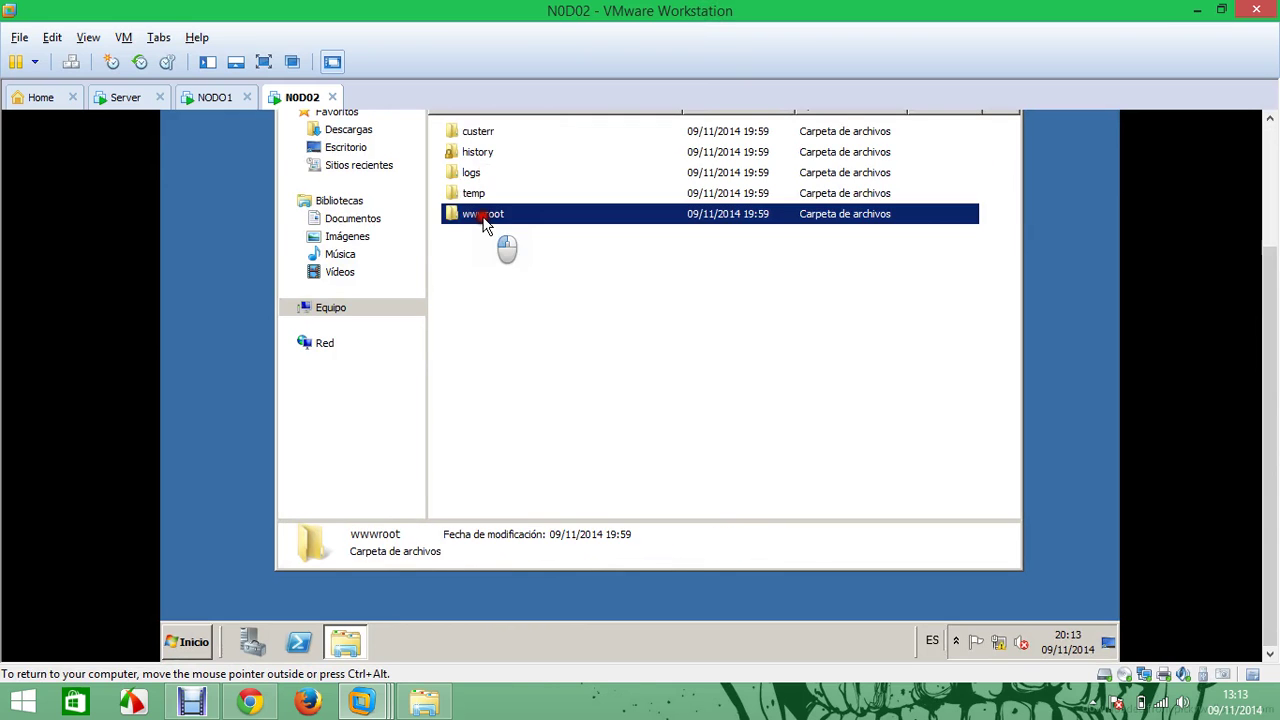
pyautogui.doubleClick(484, 214)
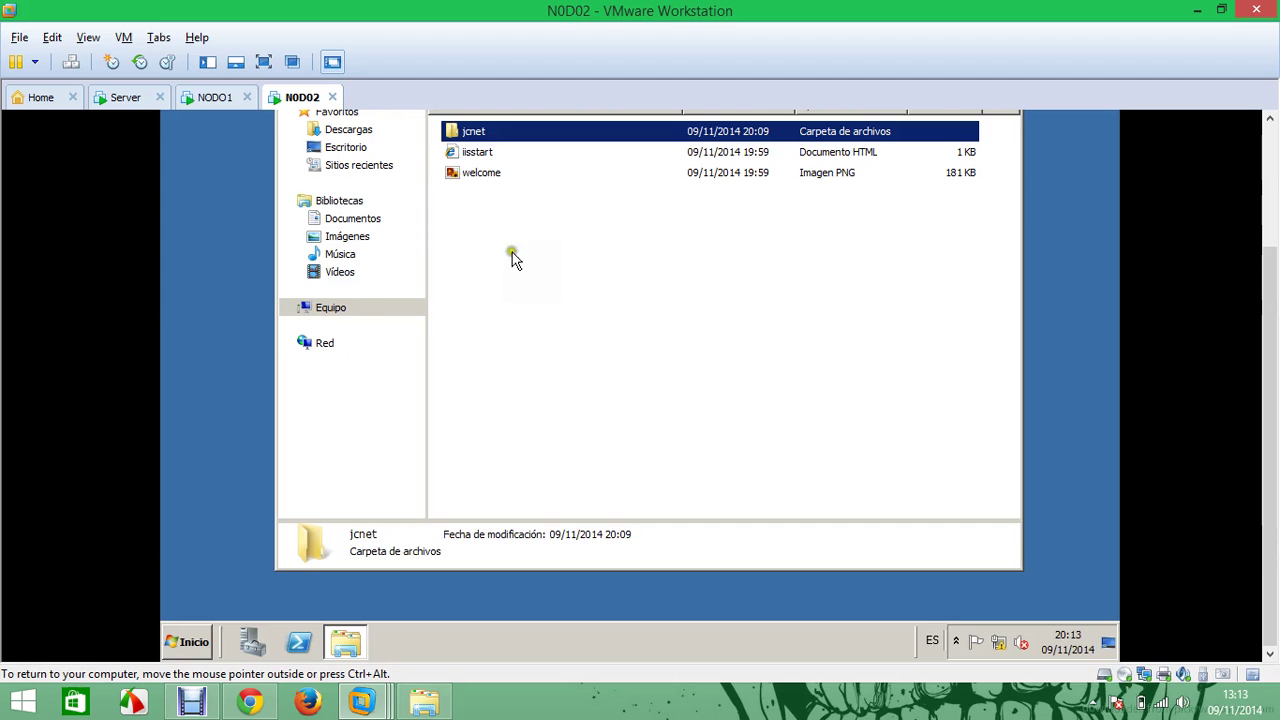
pyautogui.click(1275, 238)
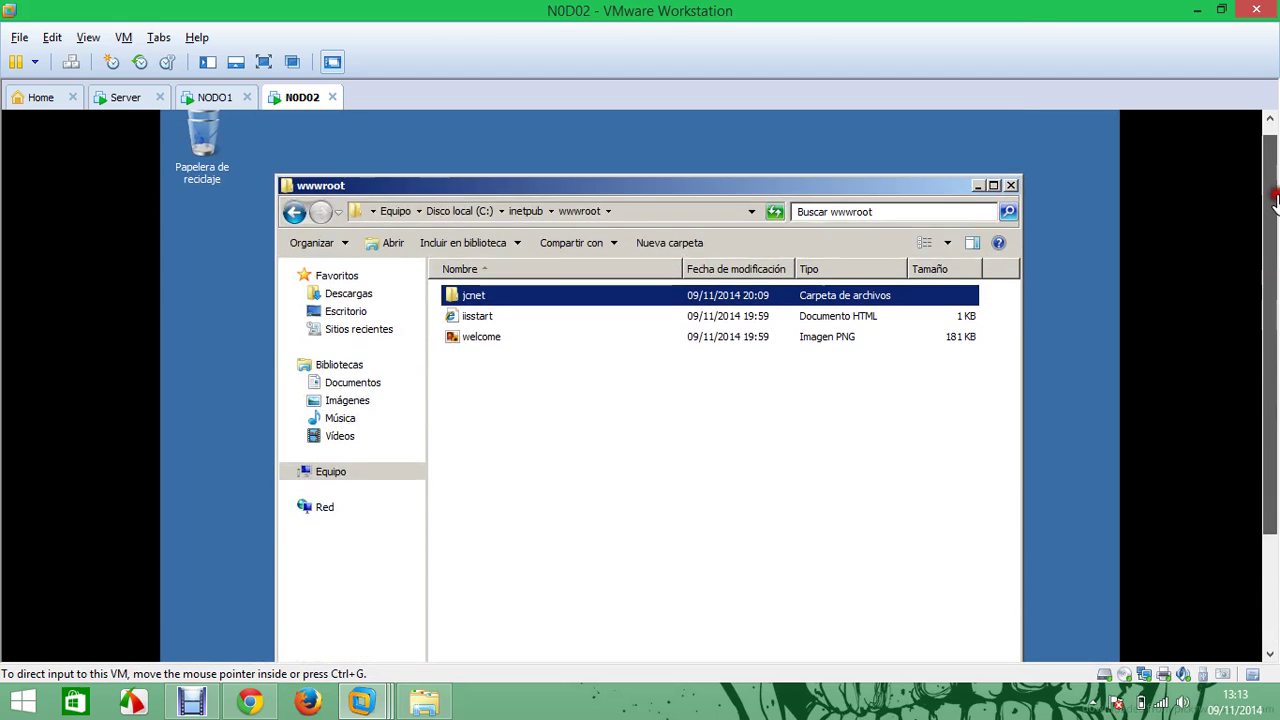
pyautogui.moveTo(1275, 245); pyautogui.dragTo(1266, 394)
pyautogui.click(211, 643)
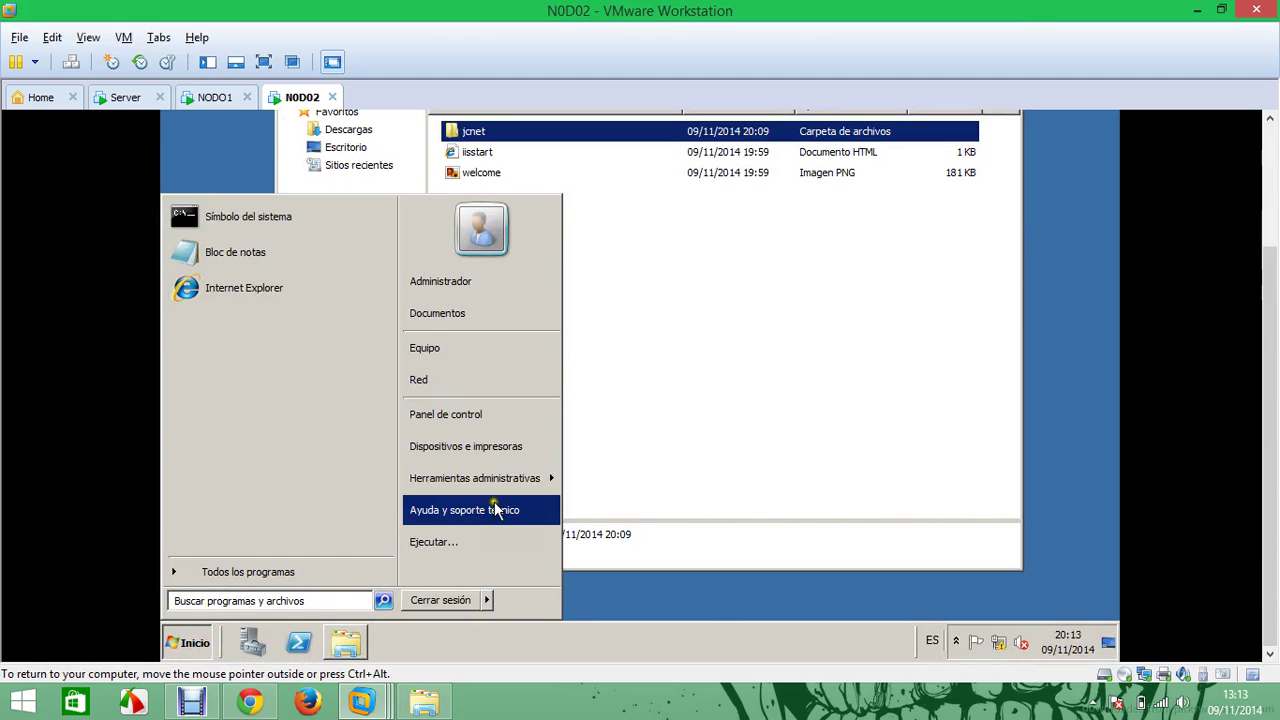
# Launch IIS Manager on N0D02 and expand the server's Sites list
pyautogui.moveTo(530, 478)
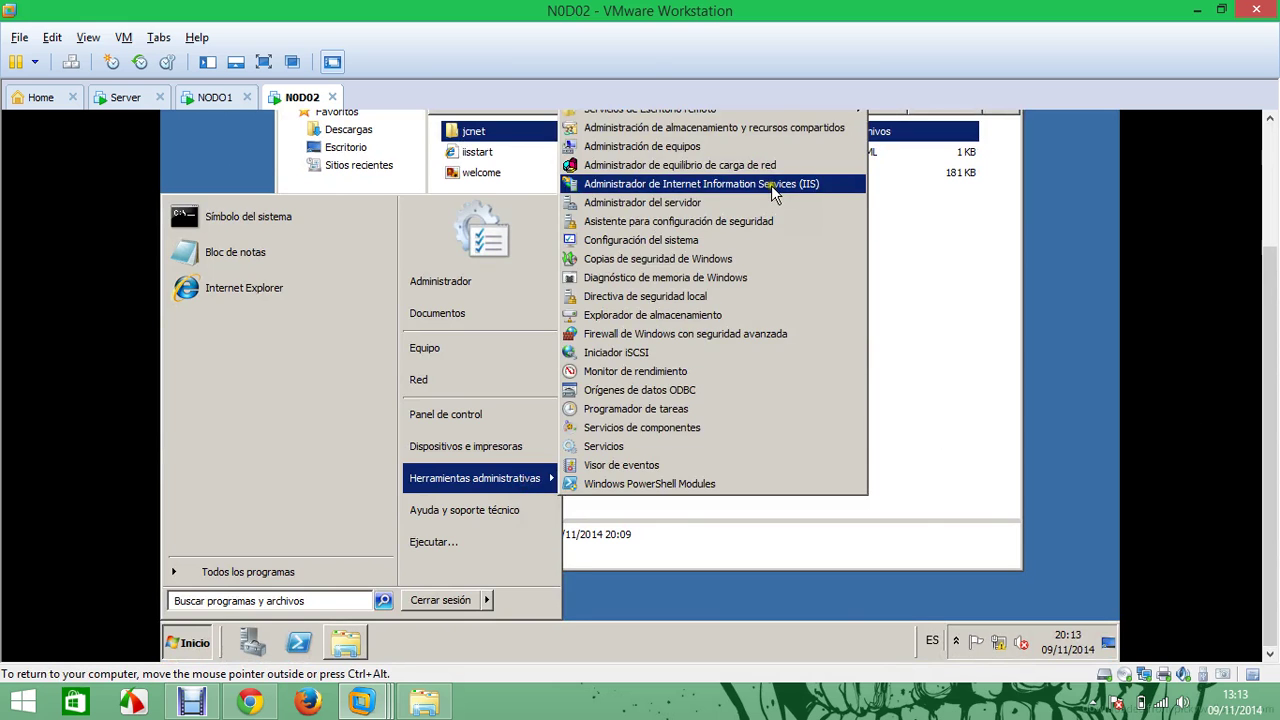
pyautogui.click(771, 184)
pyautogui.click(1275, 240)
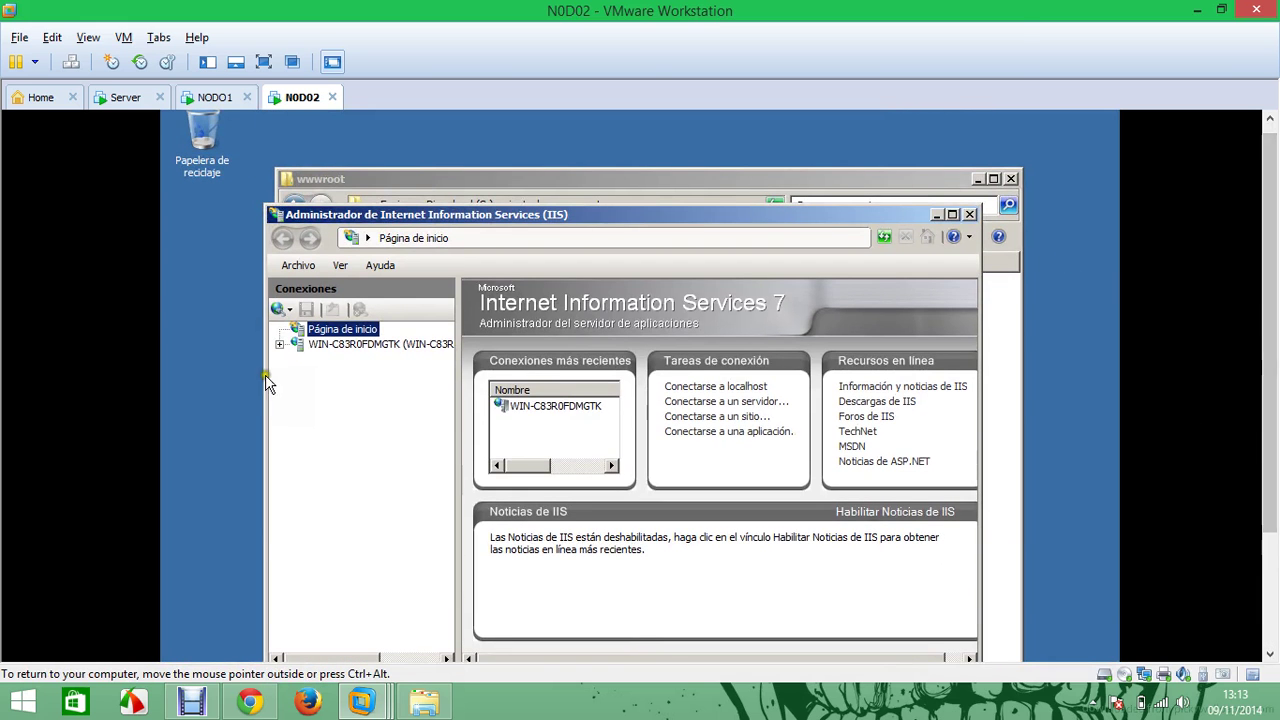
pyautogui.doubleClick(312, 344)
pyautogui.click(302, 374)
pyautogui.click(318, 388)
# Start a new website named jcnet.net with content folder C:\inetpub\wwwroot\jcnet
pyautogui.rightClick(332, 378)
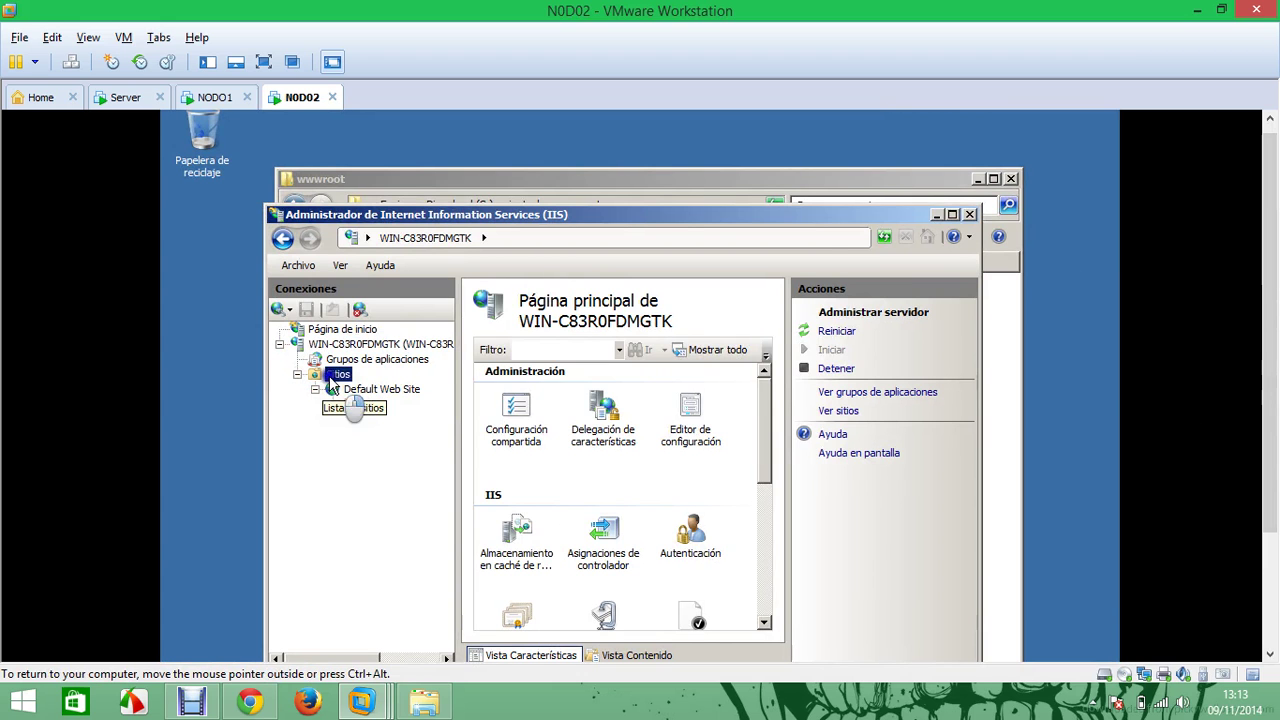
pyautogui.click(392, 385)
pyautogui.click(503, 299)
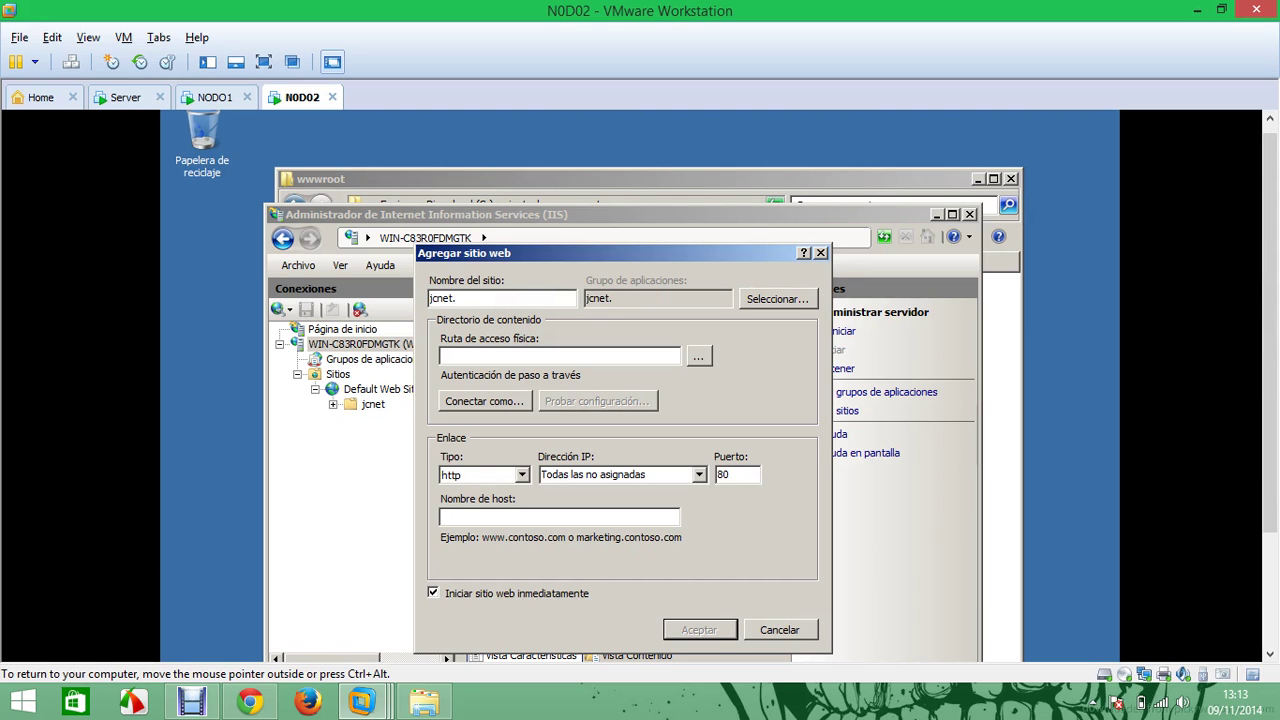
pyautogui.click(698, 356)
pyautogui.click(527, 466)
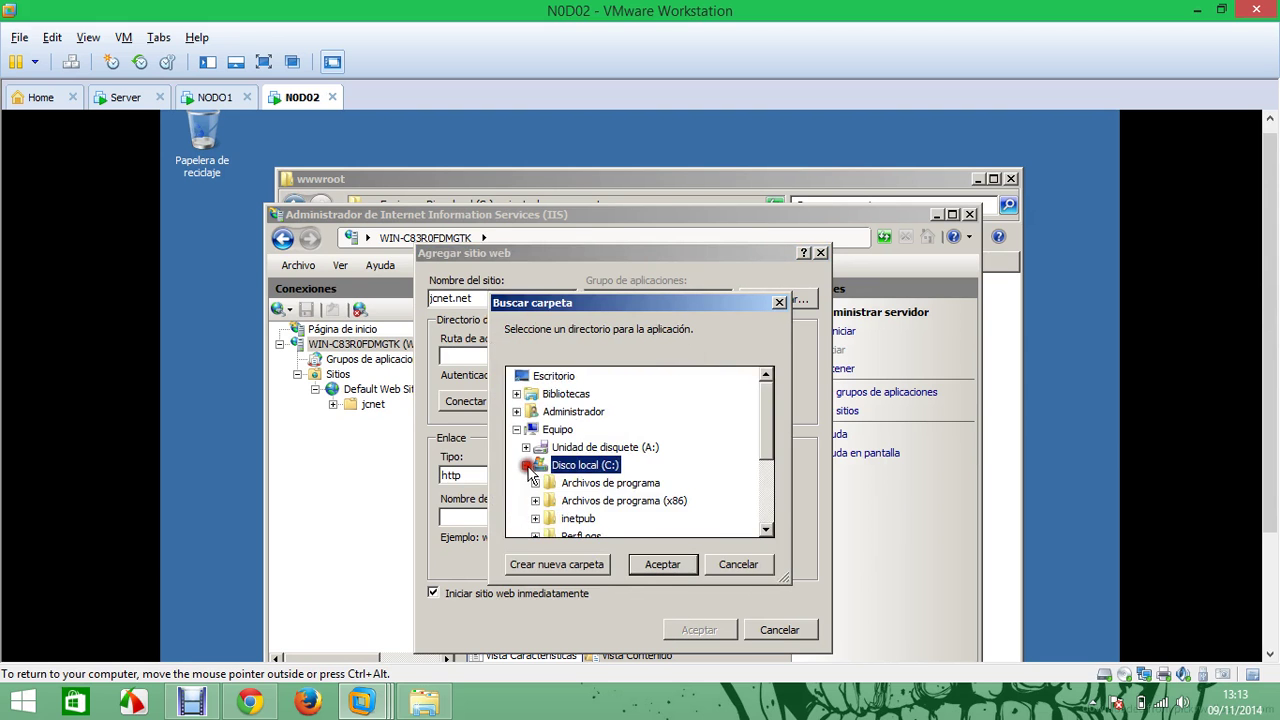
pyautogui.moveTo(758, 455); pyautogui.dragTo(754, 490)
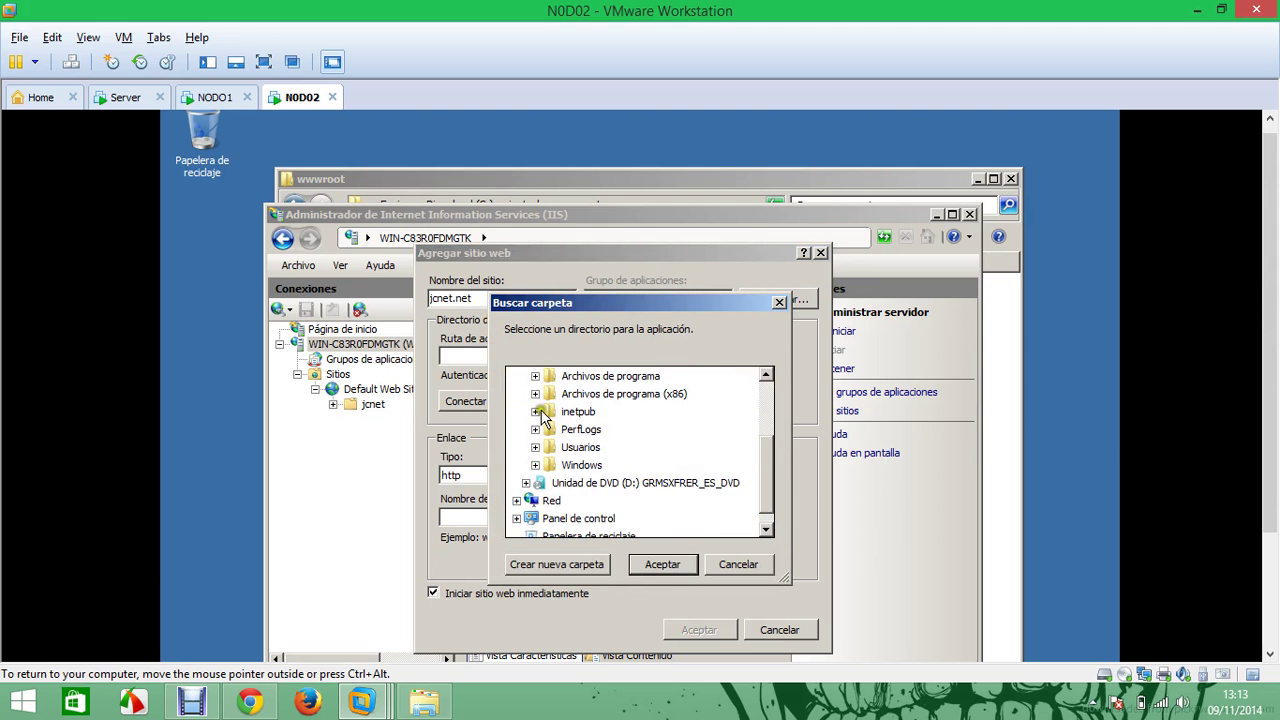
pyautogui.click(536, 412)
pyautogui.click(544, 500)
pyautogui.click(586, 518)
pyautogui.click(655, 564)
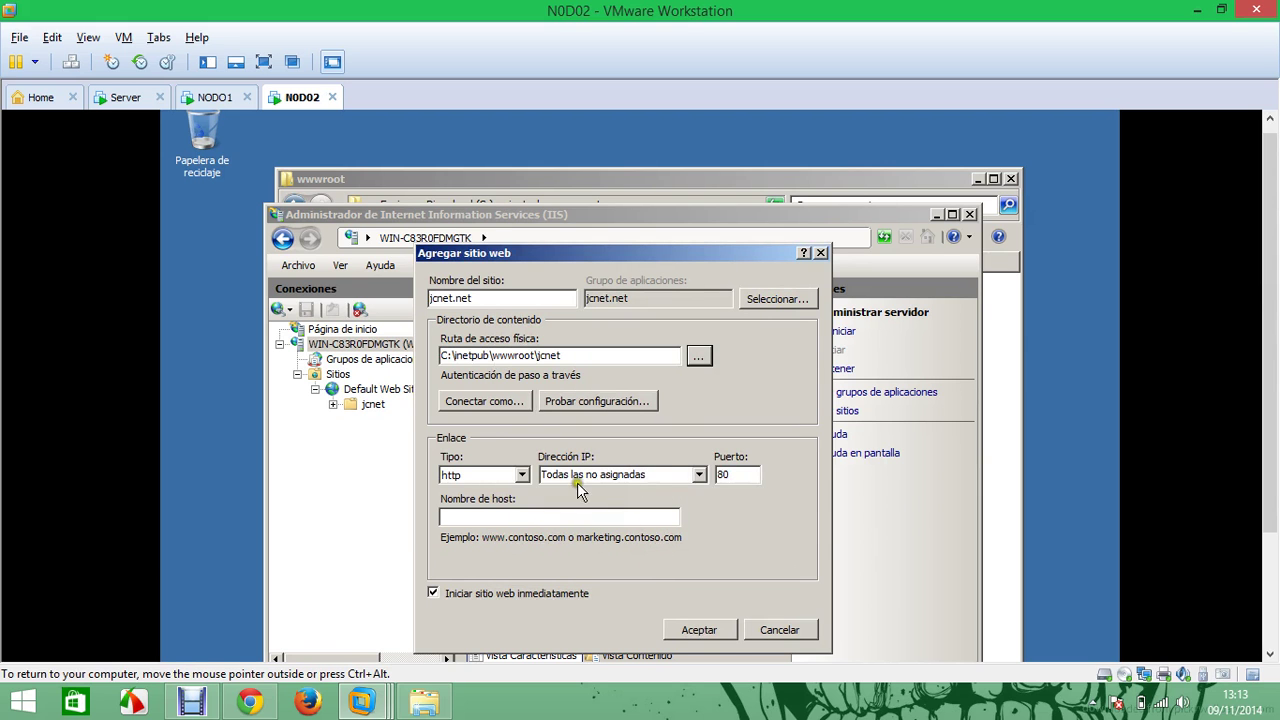
pyautogui.click(699, 474)
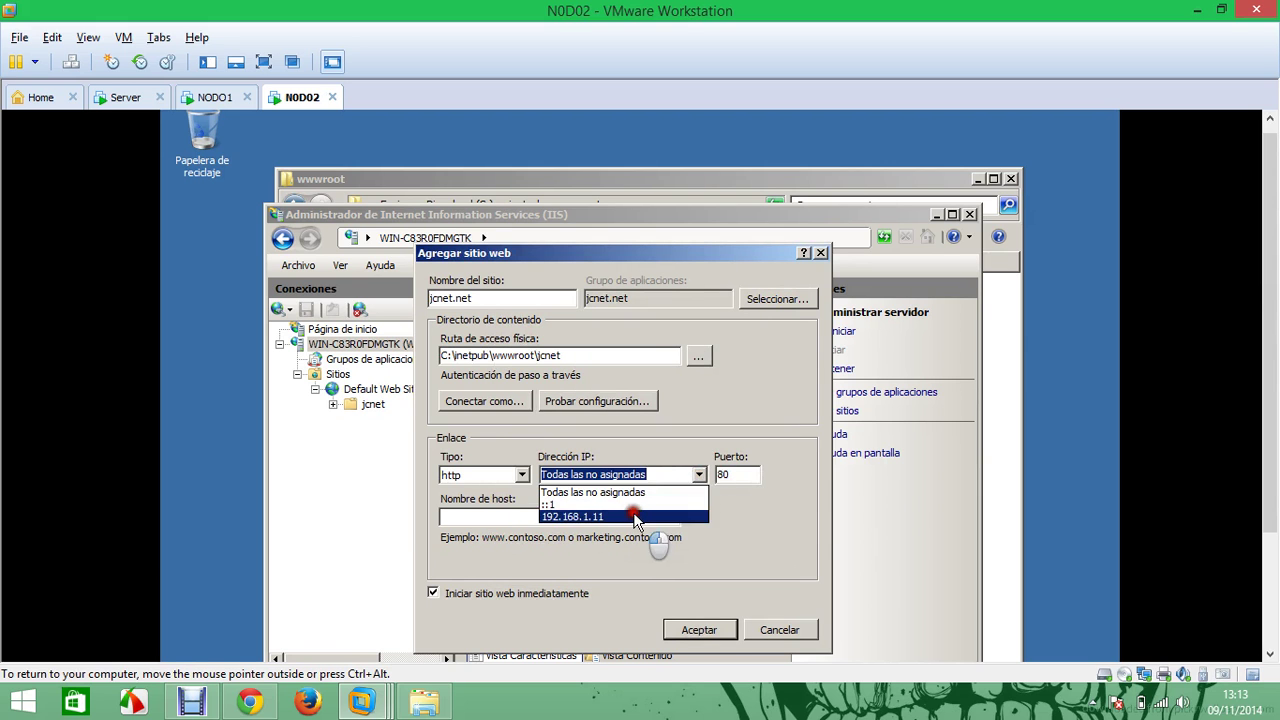
pyautogui.click(650, 515)
pyautogui.click(661, 473)
pyautogui.press('BackSpace')
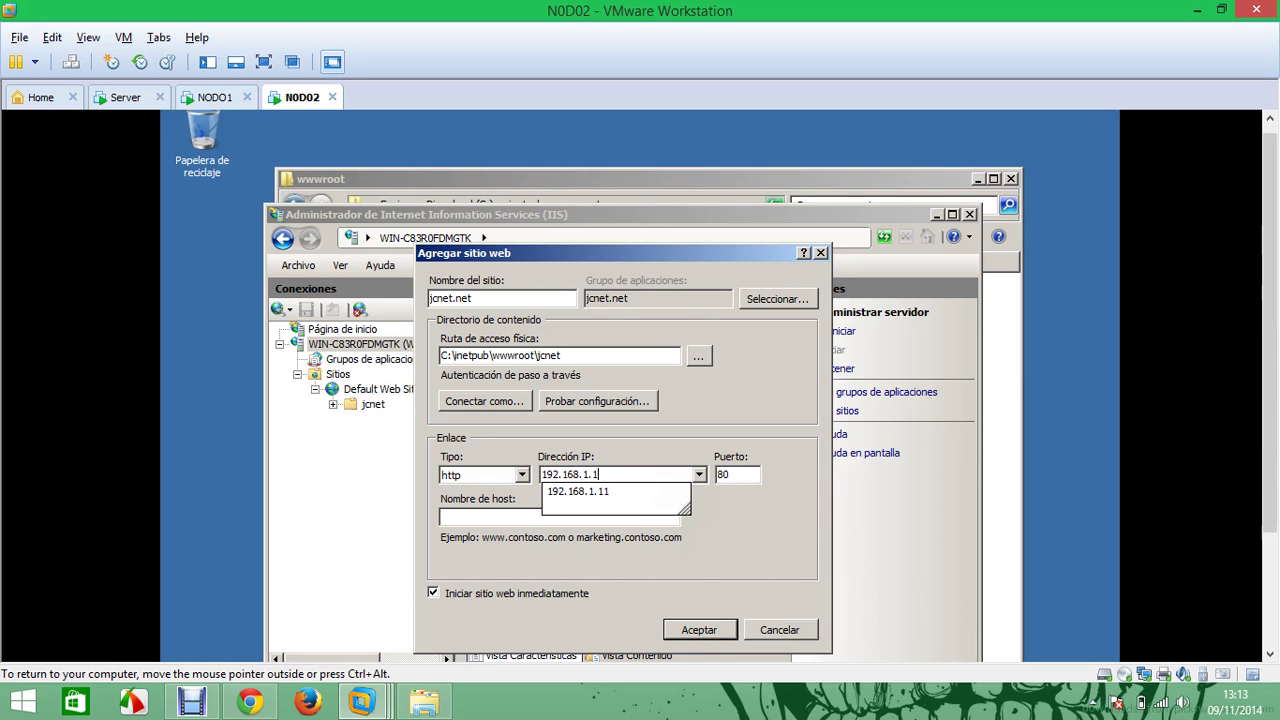
pyautogui.write('100')
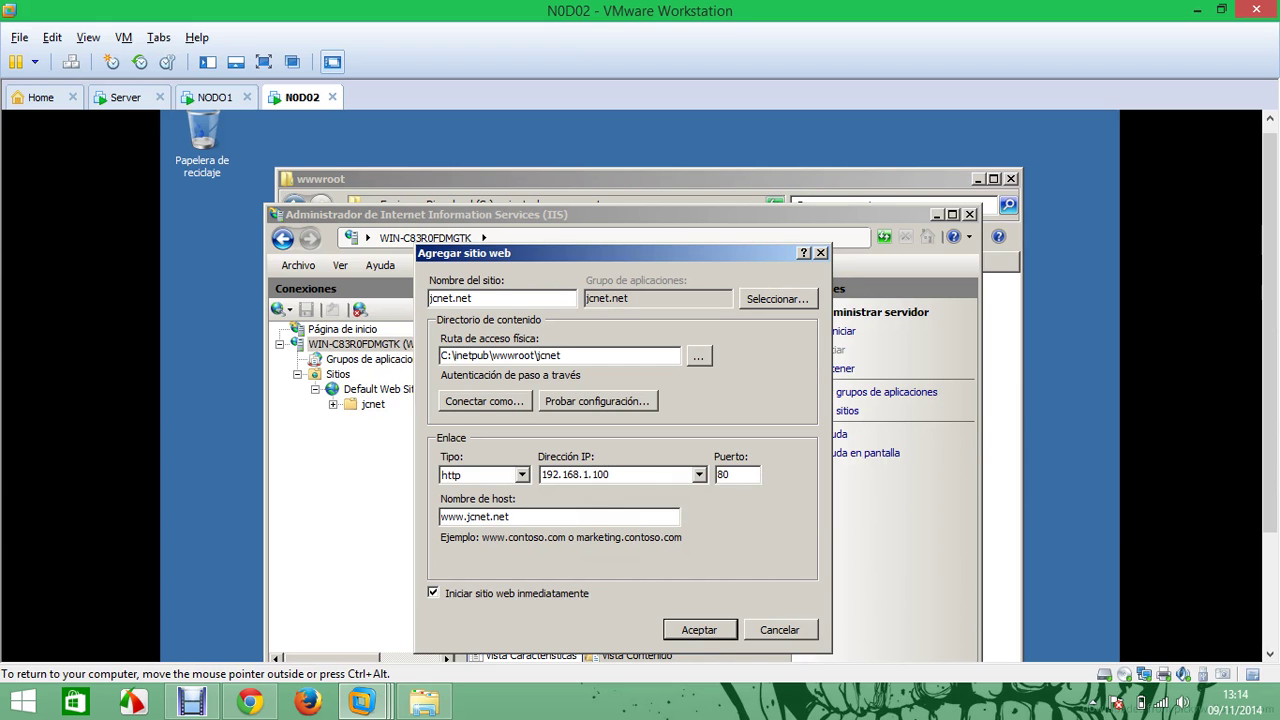
pyautogui.click(701, 630)
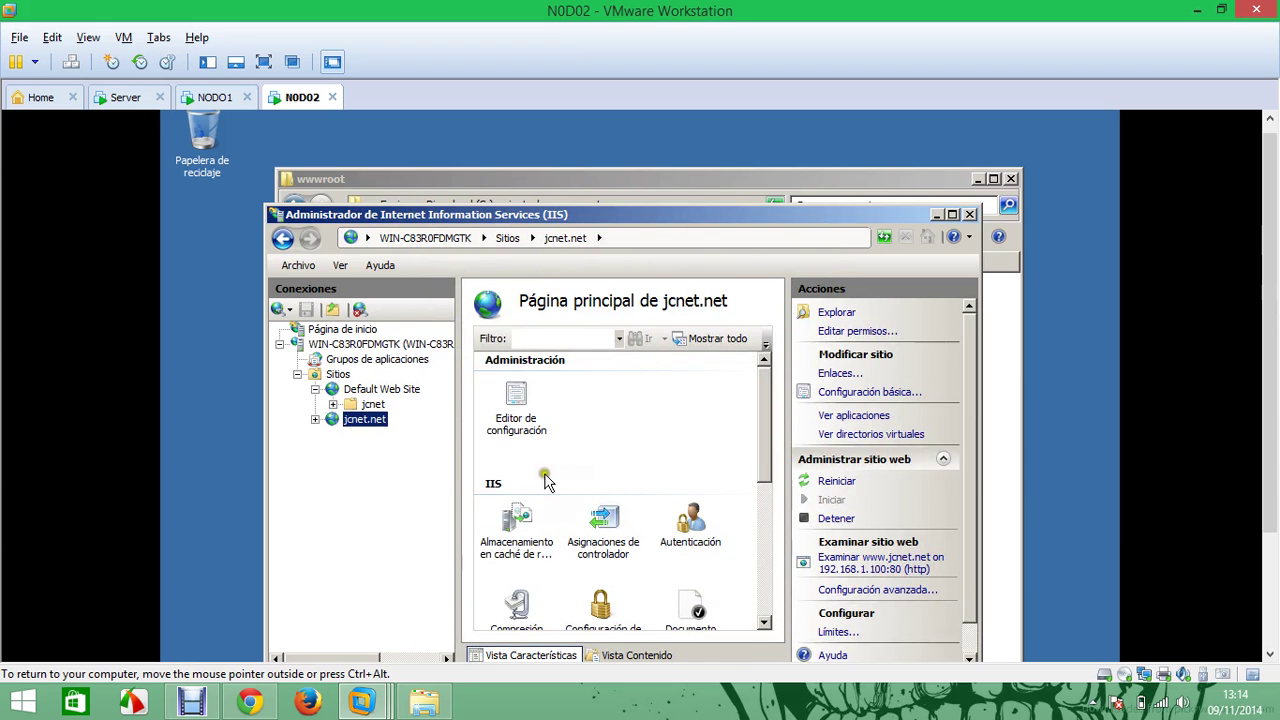
# Switch to the Server VM and open DNS Manager with the server node expanded
pyautogui.click(127, 97)
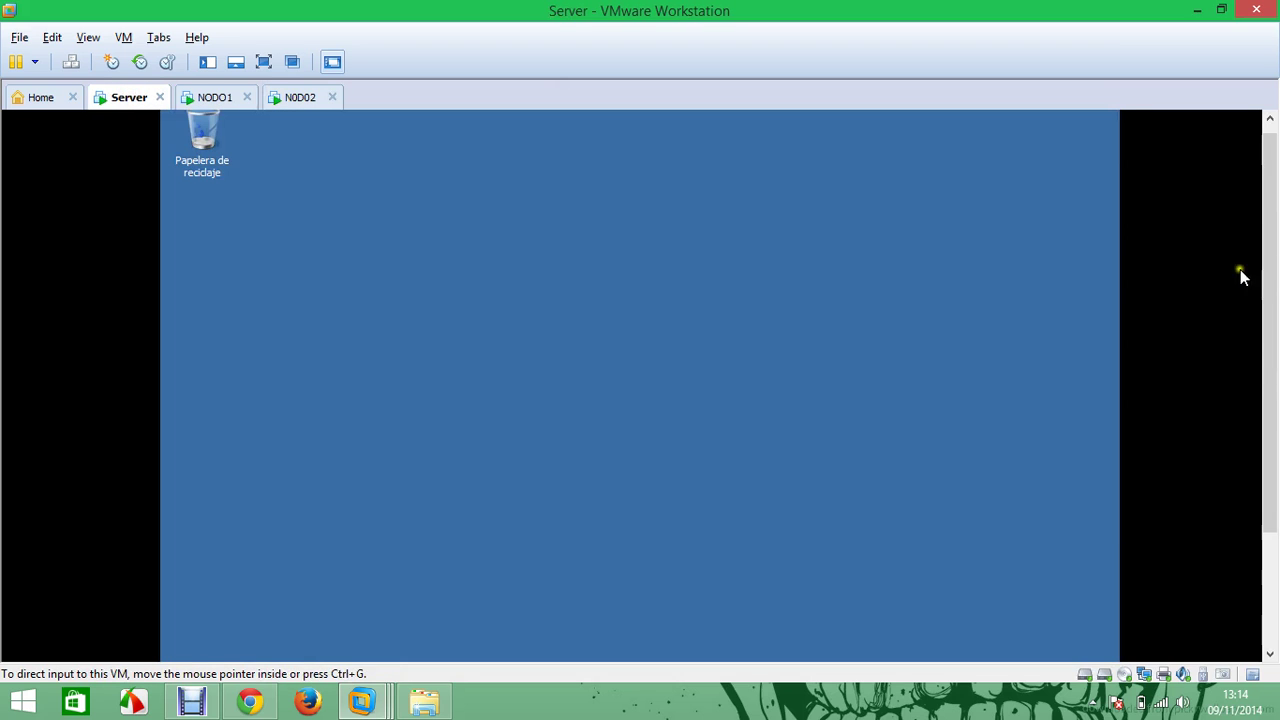
pyautogui.moveTo(1269, 290); pyautogui.dragTo(1265, 443)
pyautogui.click(187, 642)
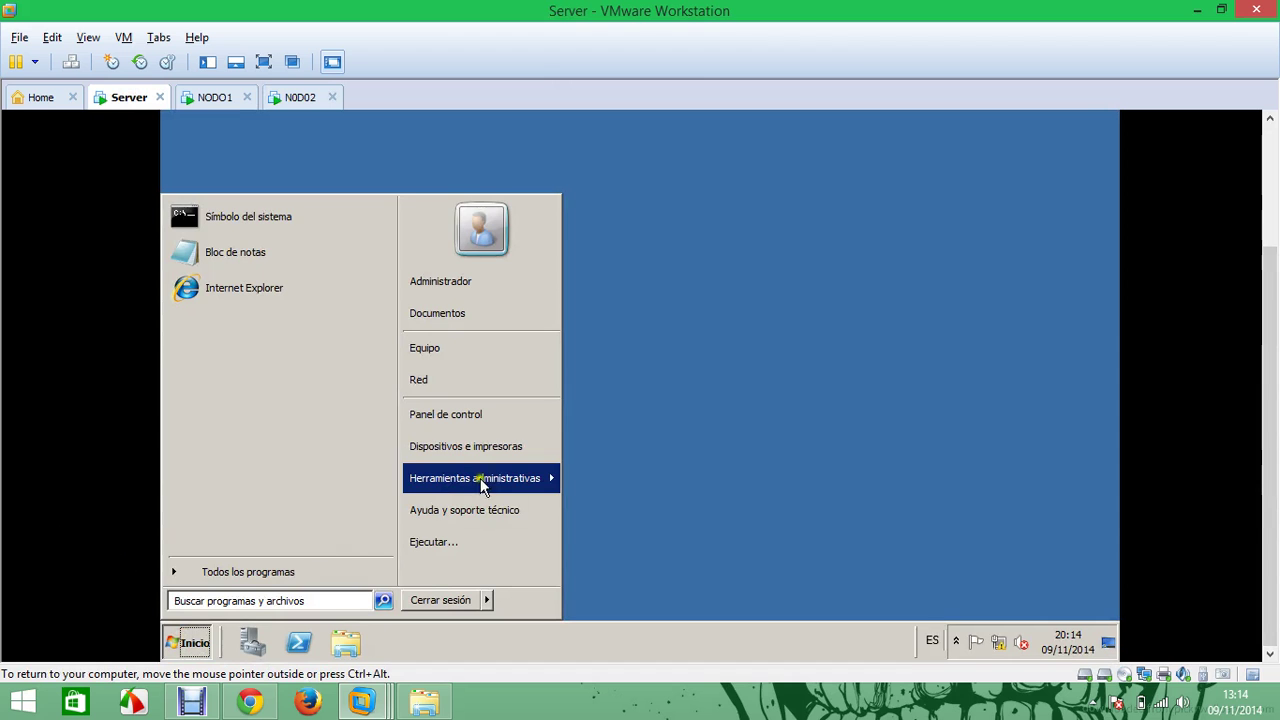
pyautogui.moveTo(550, 477)
pyautogui.click(694, 298)
pyautogui.moveTo(1275, 347); pyautogui.dragTo(1275, 229)
pyautogui.doubleClick(230, 249)
# Create a primary reverse lookup zone for network ID 192.168.1 with default file and updates
pyautogui.click(262, 293)
pyautogui.rightClick(278, 293)
pyautogui.click(345, 303)
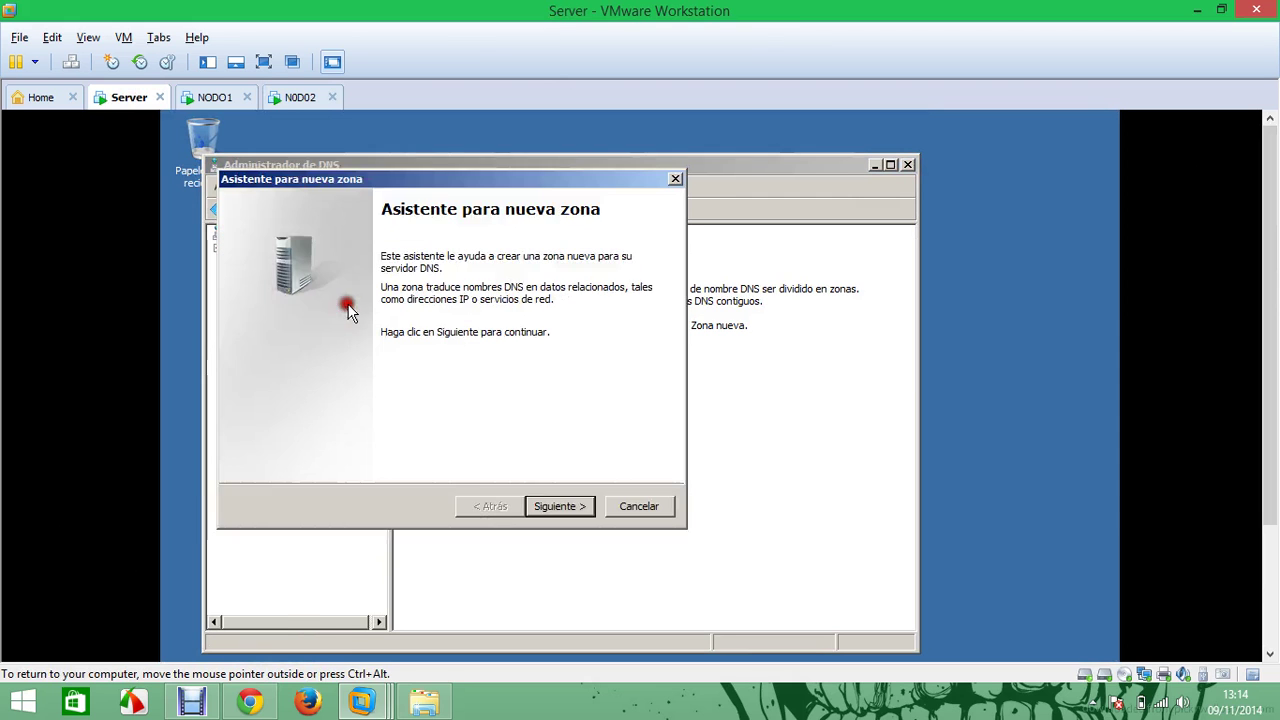
pyautogui.click(557, 507)
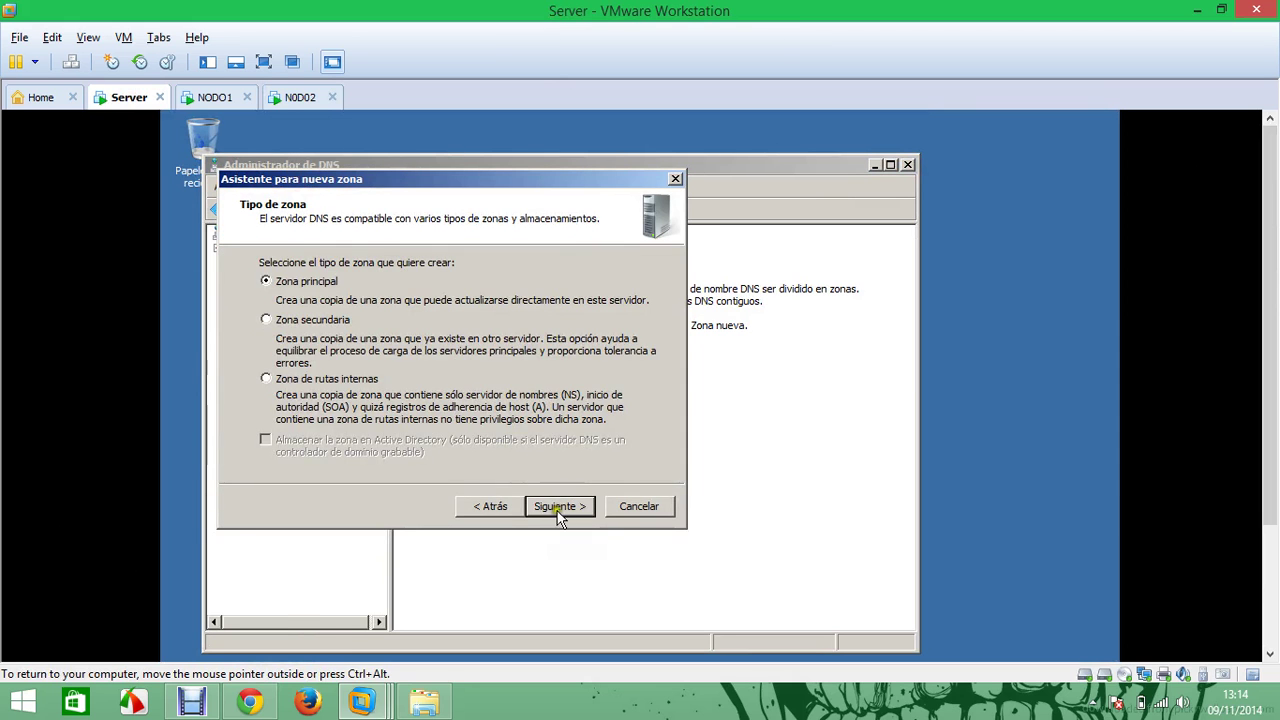
pyautogui.click(557, 507)
pyautogui.write('192 .168 .1')
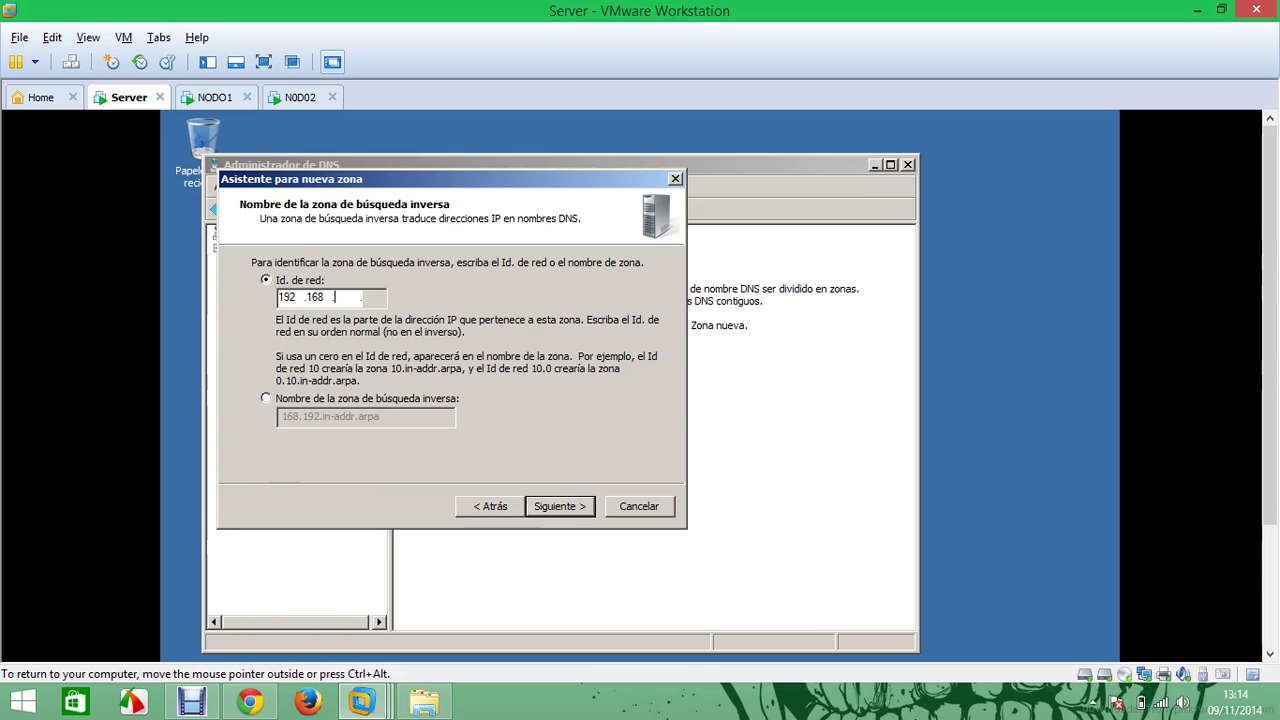
pyautogui.click(557, 507)
pyautogui.click(557, 507)
pyautogui.click(557, 507)
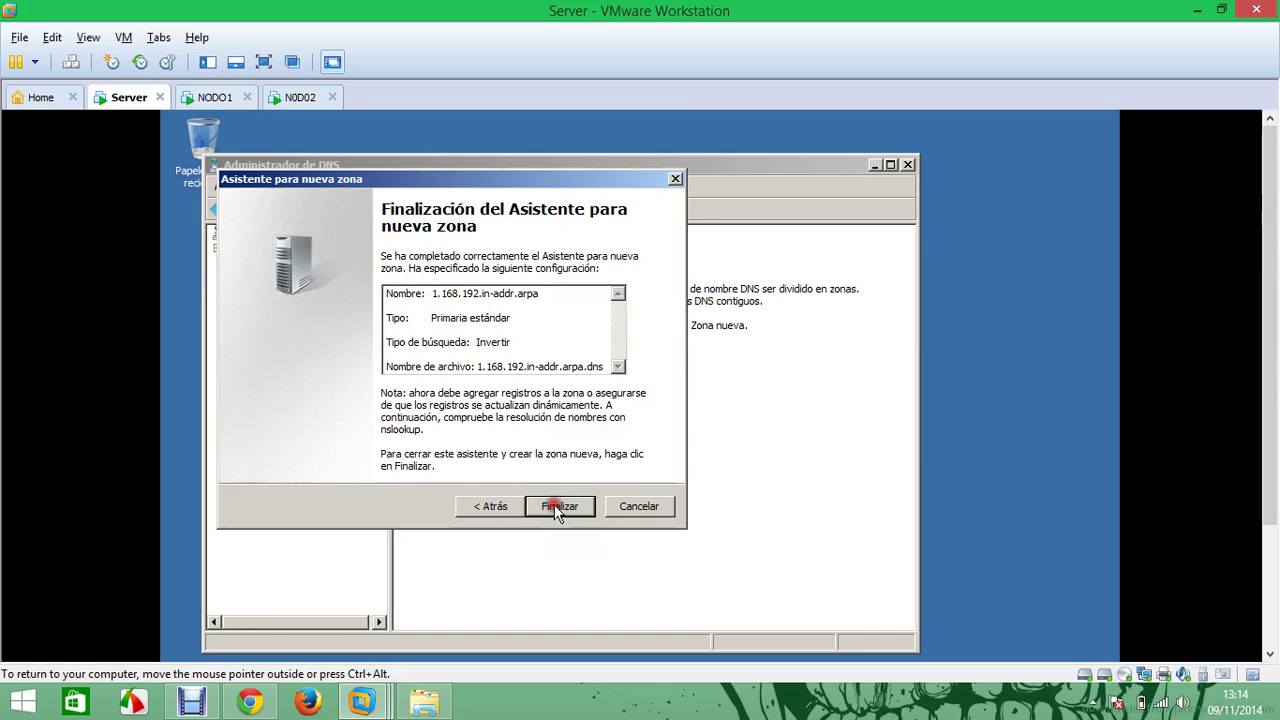
pyautogui.click(557, 507)
pyautogui.click(258, 279)
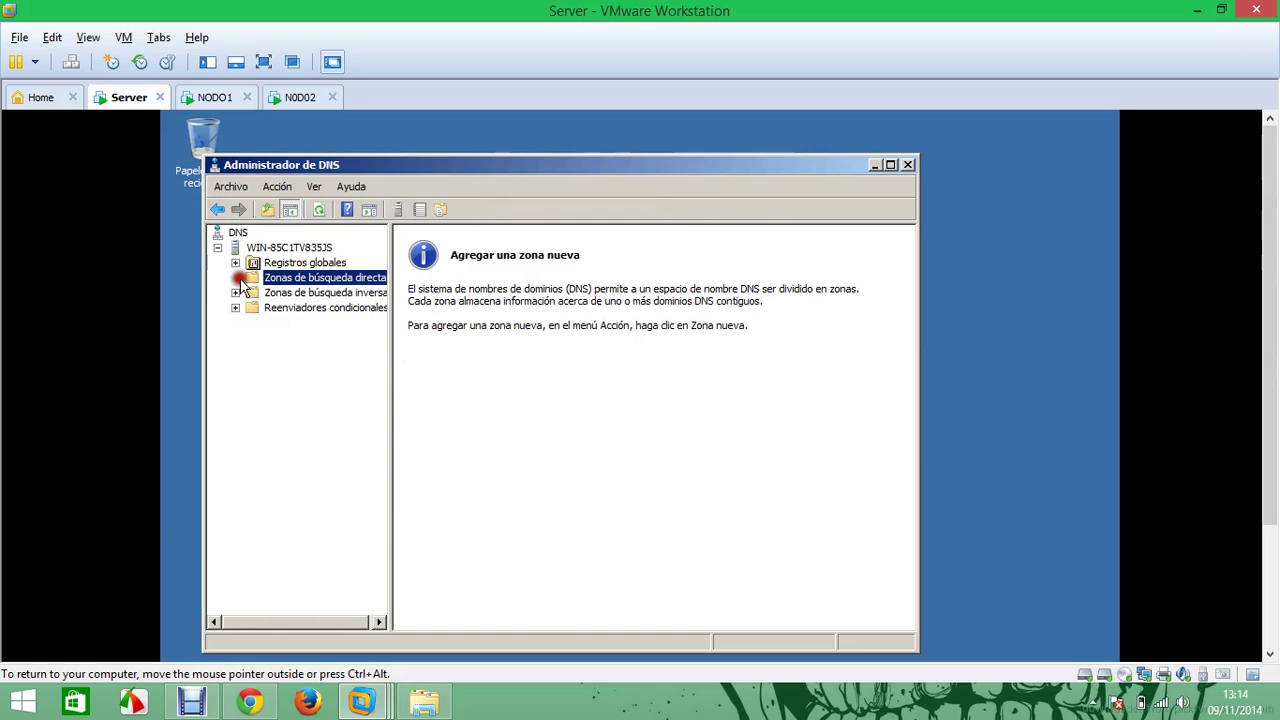
# Create a primary forward lookup zone named jcnet.net with default settings
pyautogui.rightClick(264, 278)
pyautogui.click(310, 287)
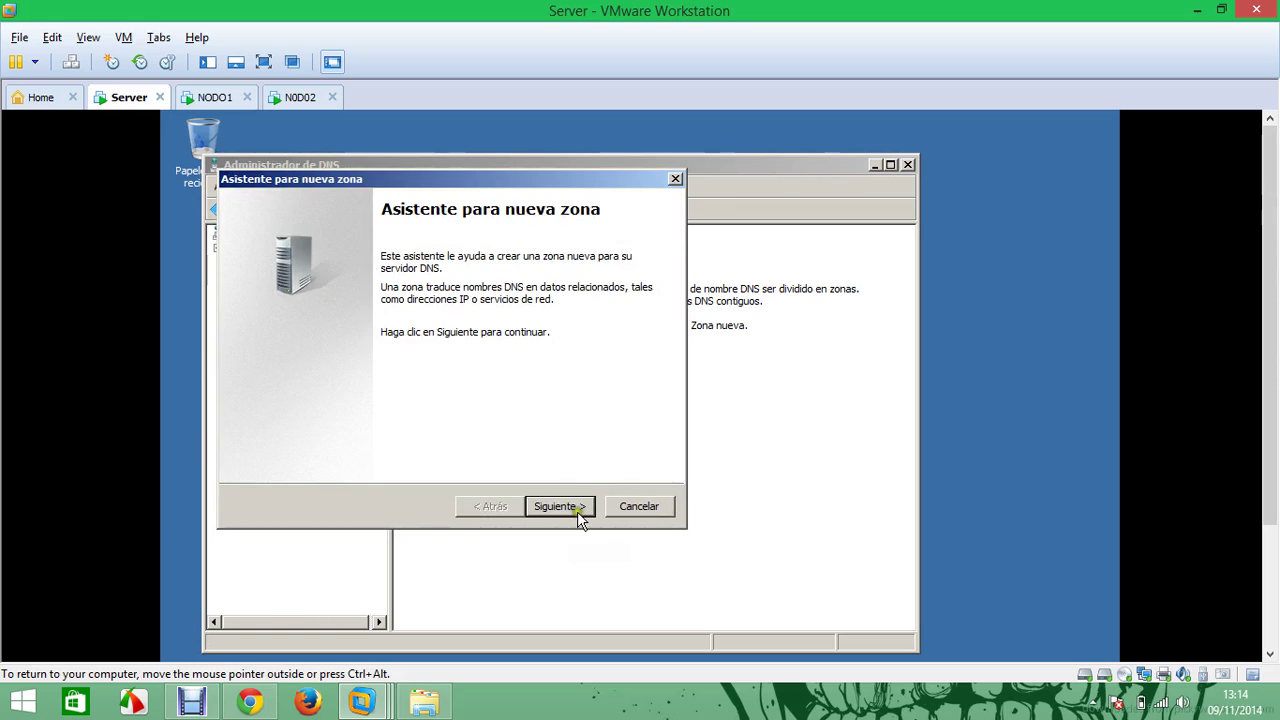
pyautogui.click(570, 508)
pyautogui.click(570, 507)
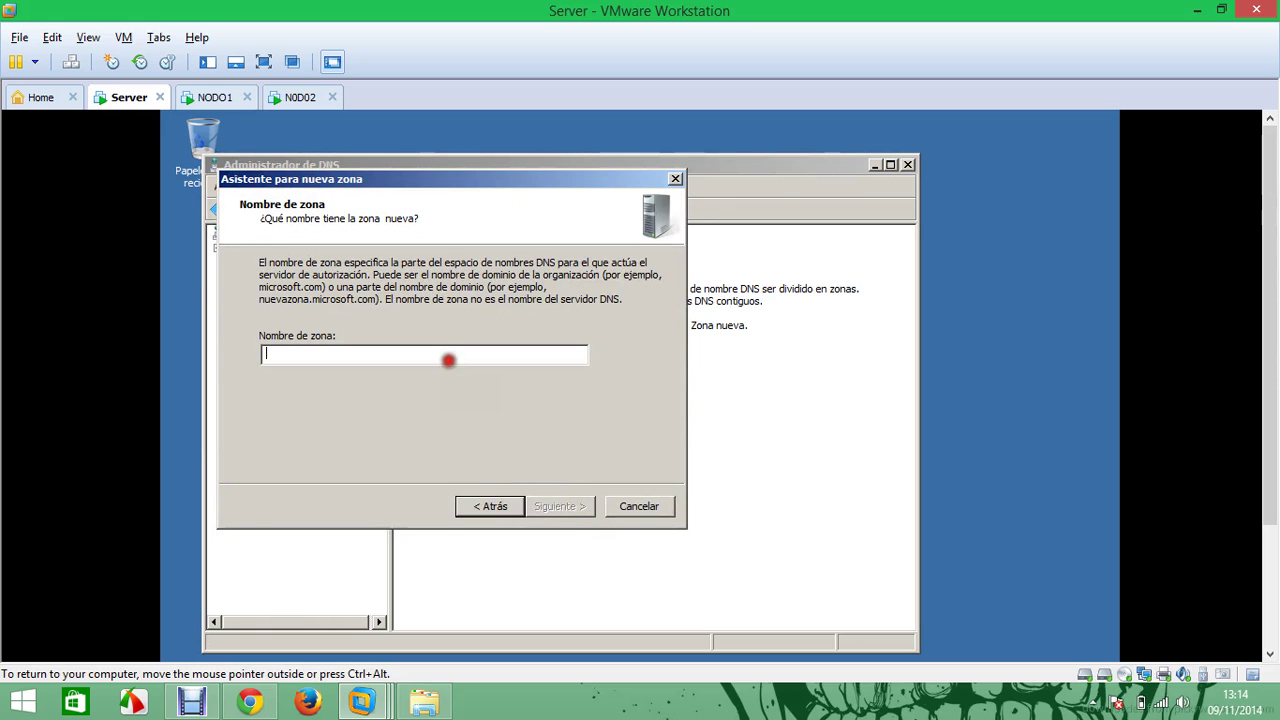
pyautogui.write('jcnet.')
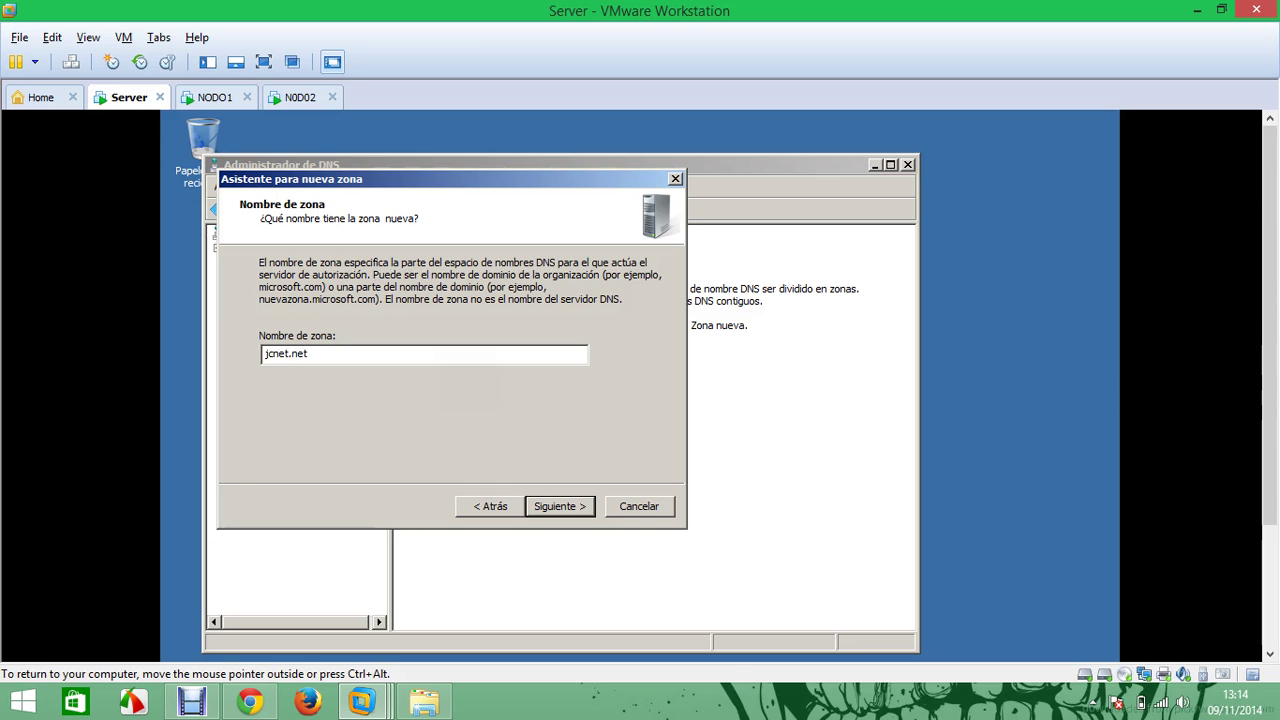
pyautogui.write('net')
pyautogui.click(560, 506)
pyautogui.click(565, 508)
pyautogui.click(560, 506)
pyautogui.click(562, 506)
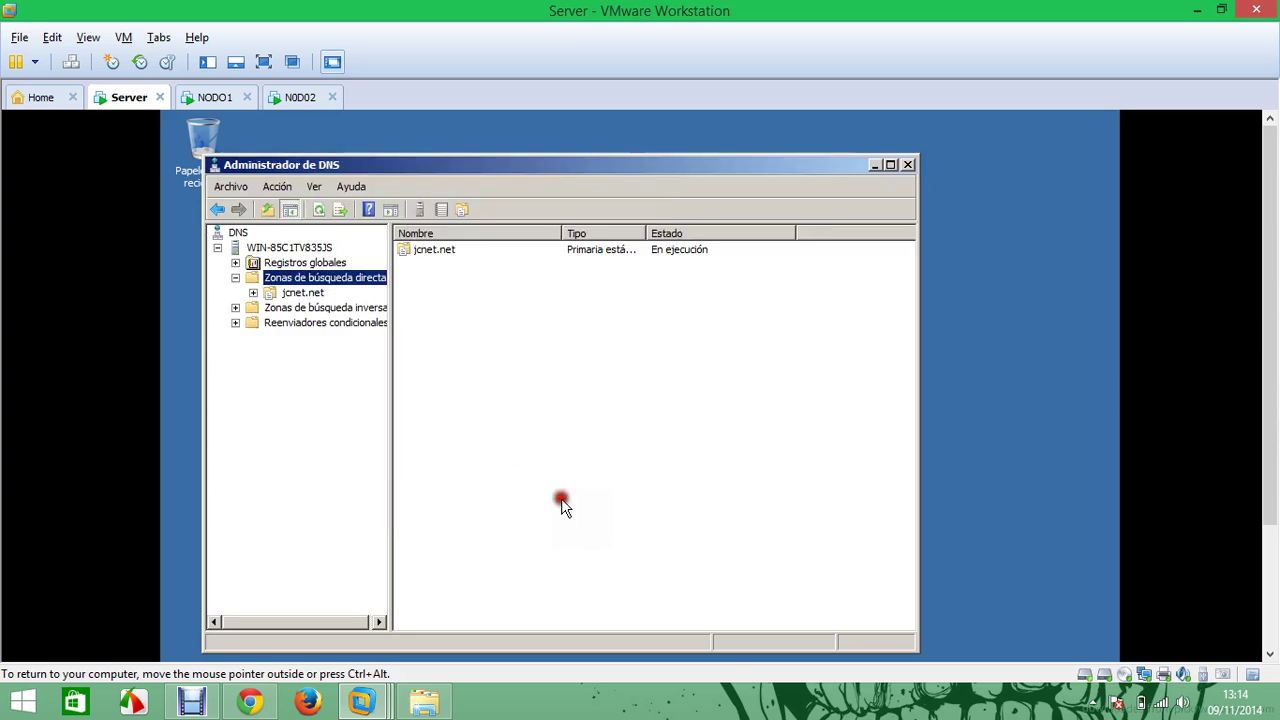
# Add host record cluster at 192.168.1.100 to the jcnet.net zone
pyautogui.click(270, 292)
pyautogui.rightClick(438, 308)
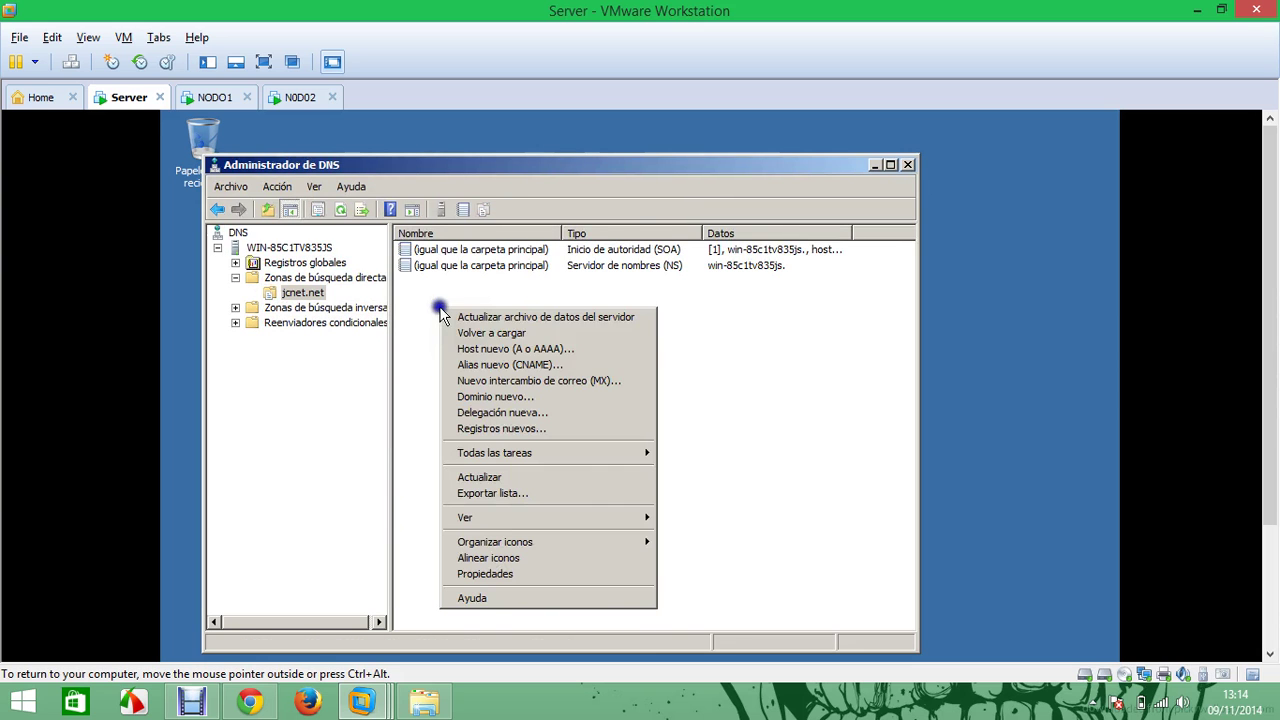
pyautogui.click(545, 350)
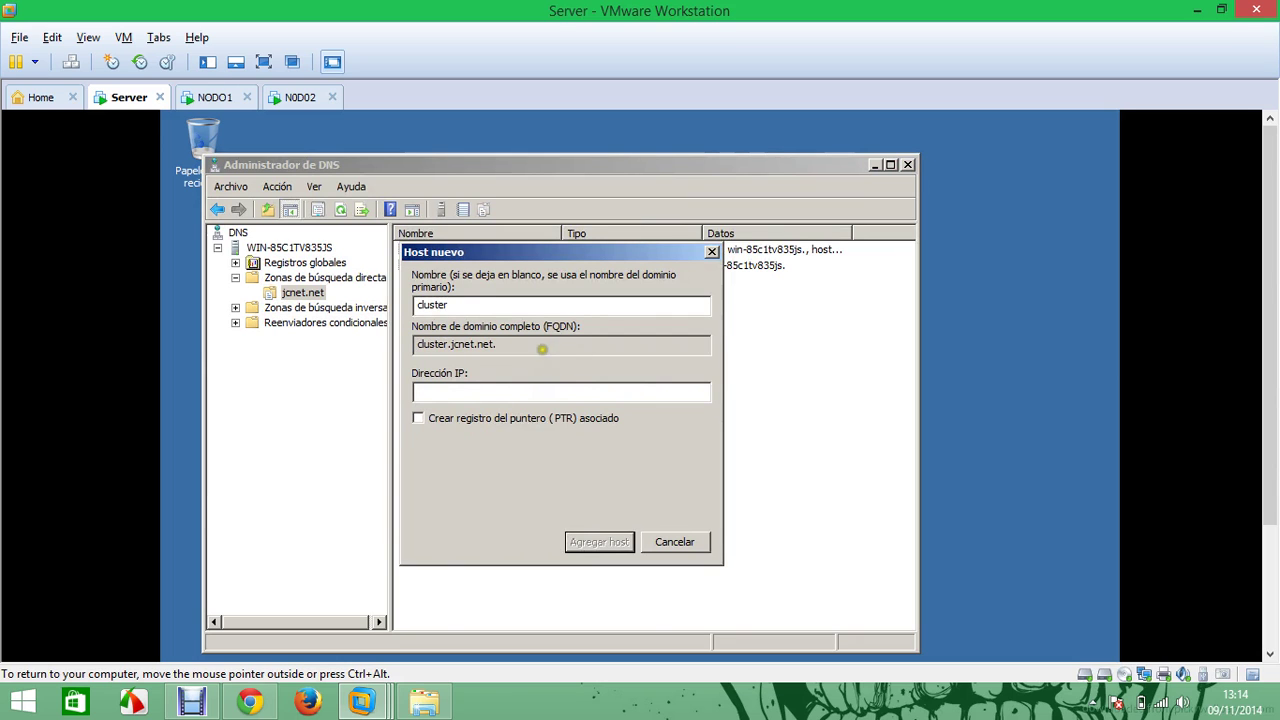
pyautogui.click(540, 393)
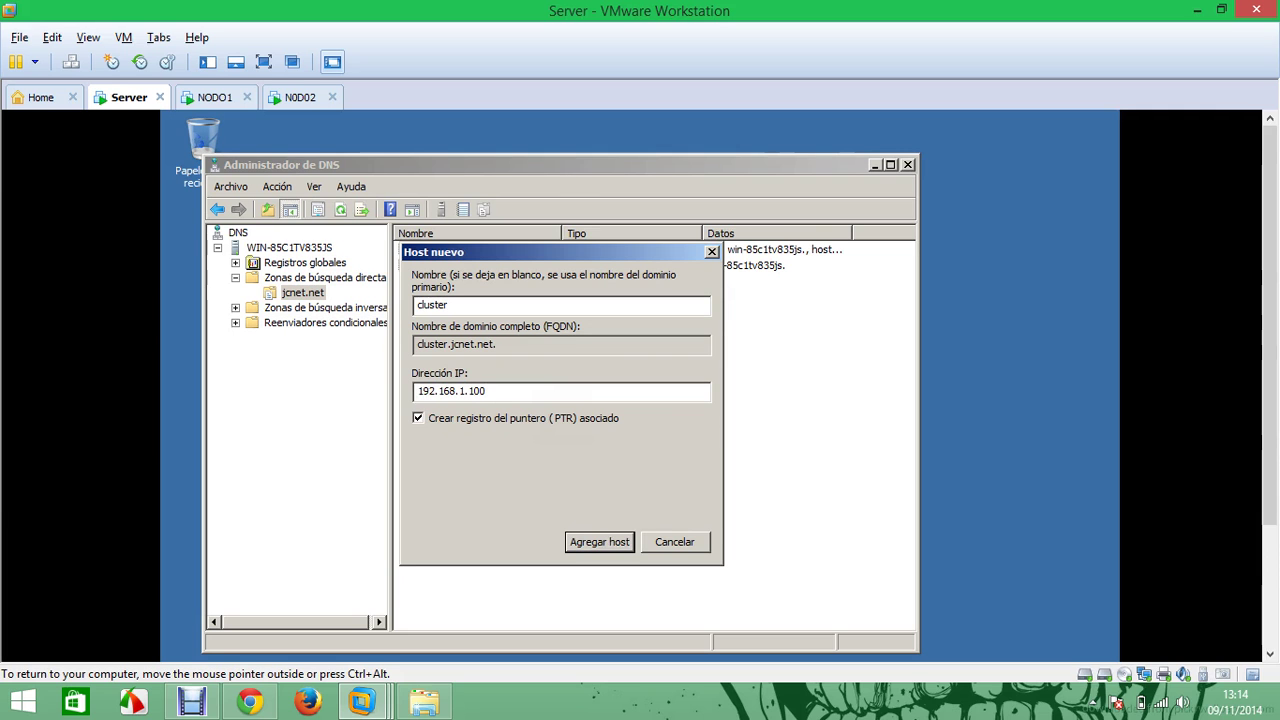
pyautogui.click(600, 544)
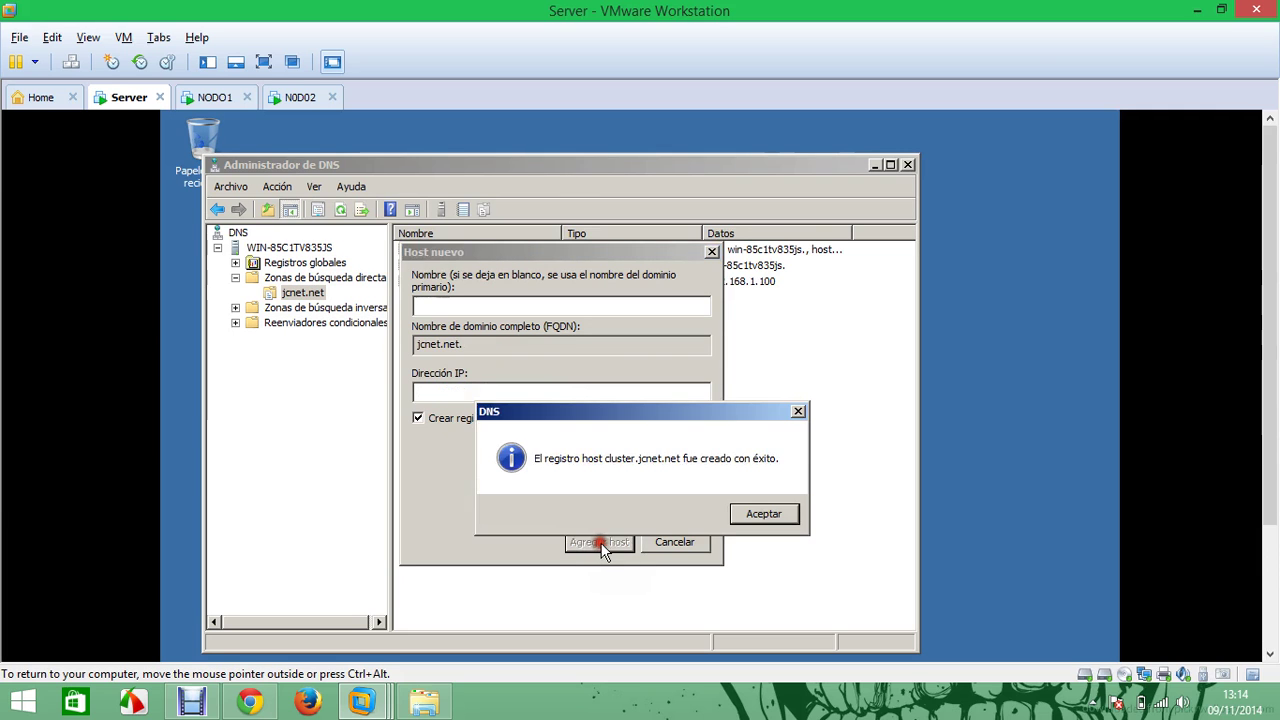
pyautogui.click(763, 514)
pyautogui.click(682, 540)
# Add a www CNAME alias in jcnet.net targeting cluster.jcnet.net
pyautogui.rightClick(518, 365)
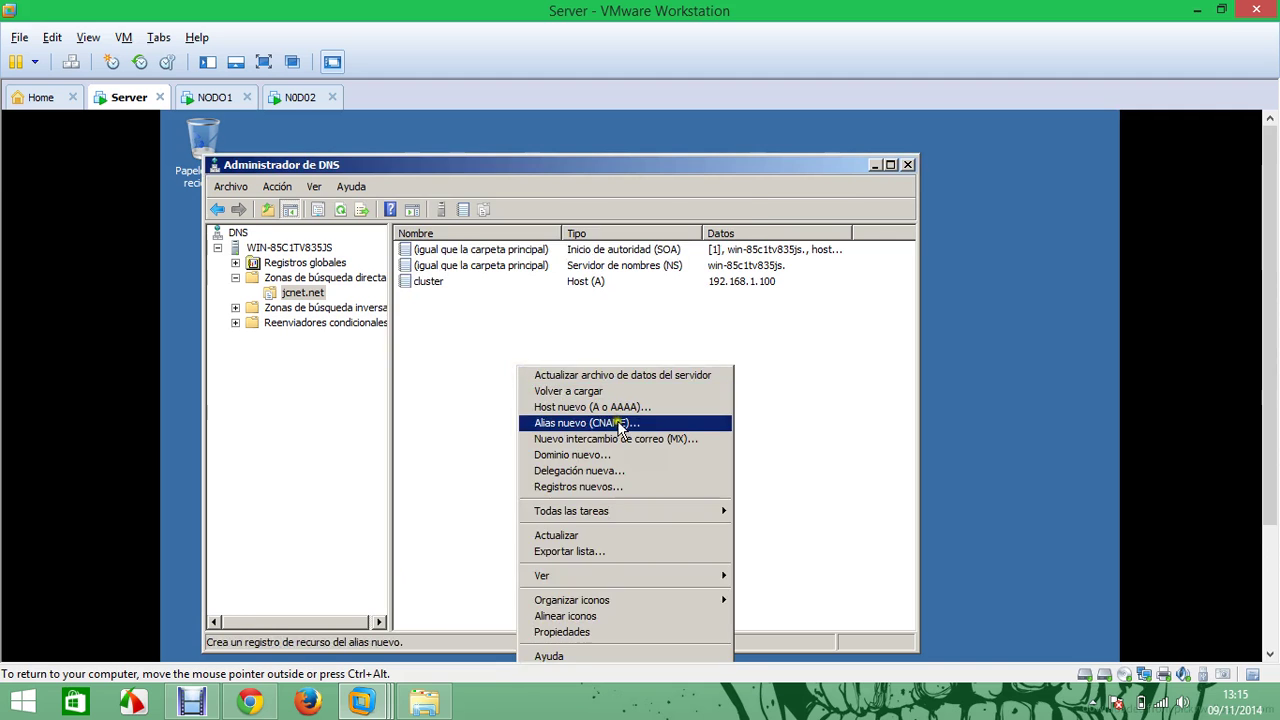
pyautogui.click(620, 424)
pyautogui.write('www')
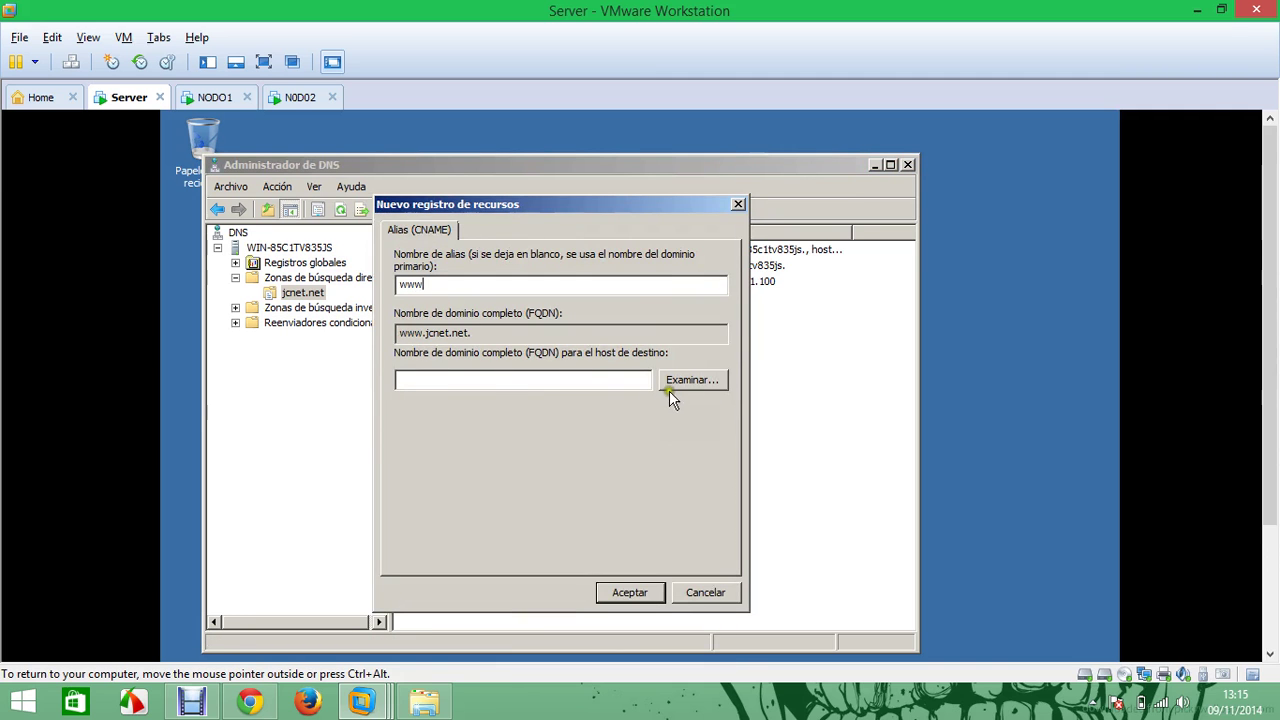
pyautogui.click(665, 388)
pyautogui.click(447, 344)
pyautogui.doubleClick(447, 344)
pyautogui.doubleClick(440, 344)
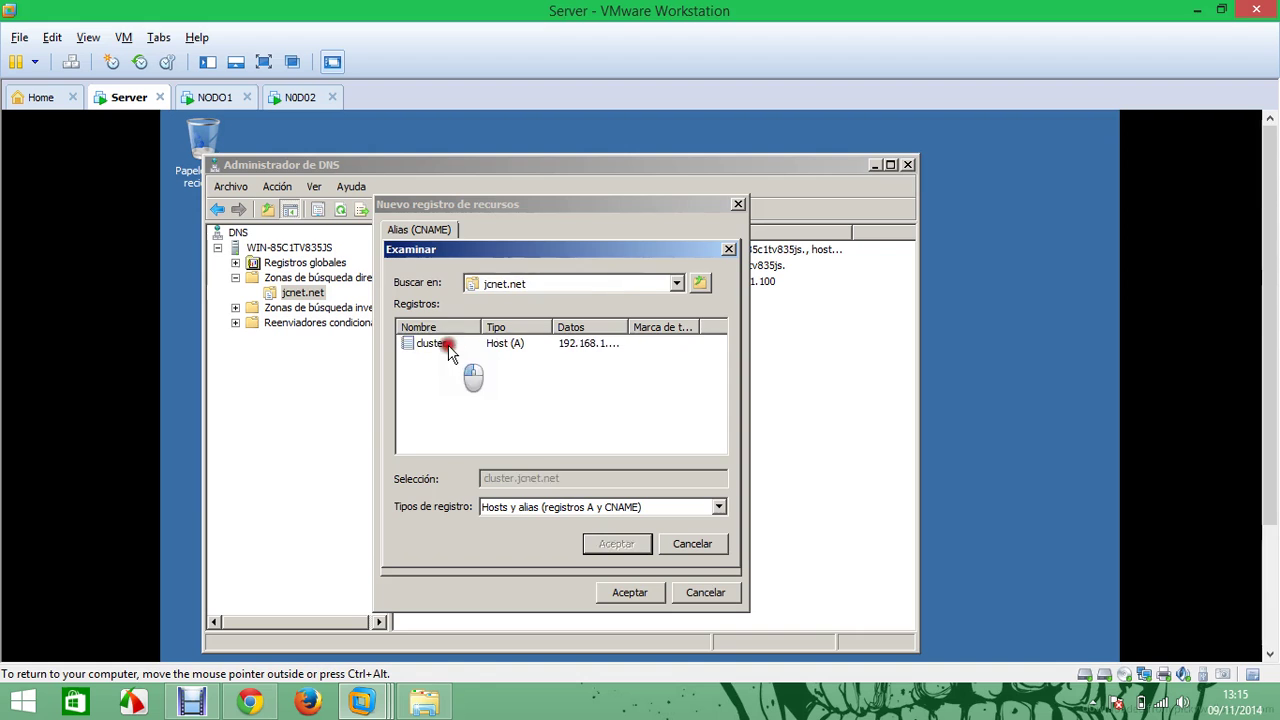
pyautogui.click(432, 343)
pyautogui.click(610, 543)
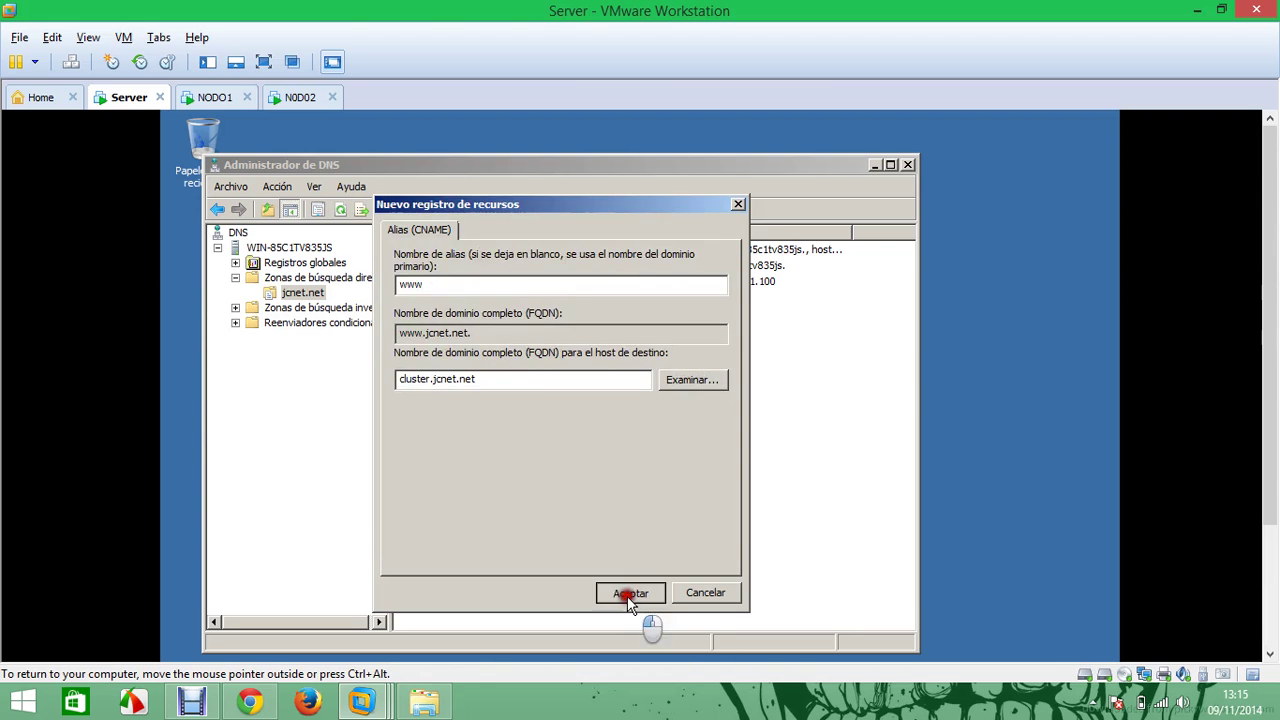
pyautogui.click(629, 592)
pyautogui.moveTo(1260, 351); pyautogui.dragTo(1266, 443)
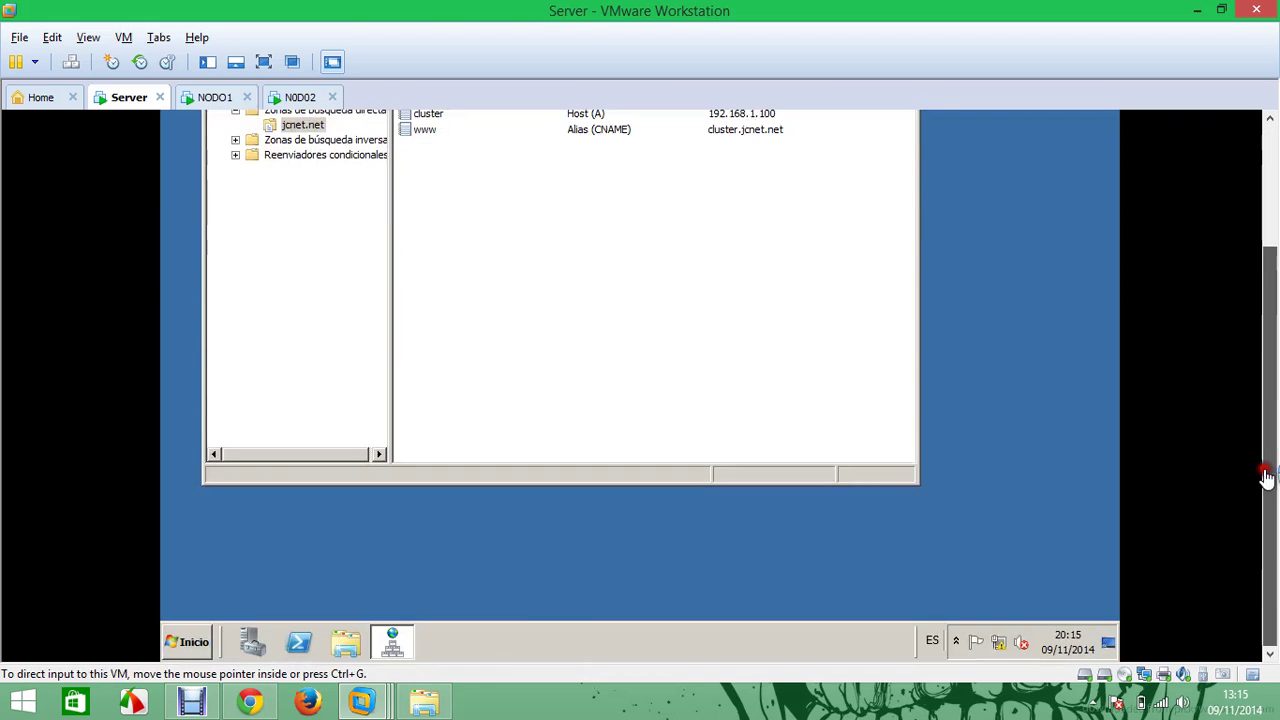
pyautogui.click(187, 642)
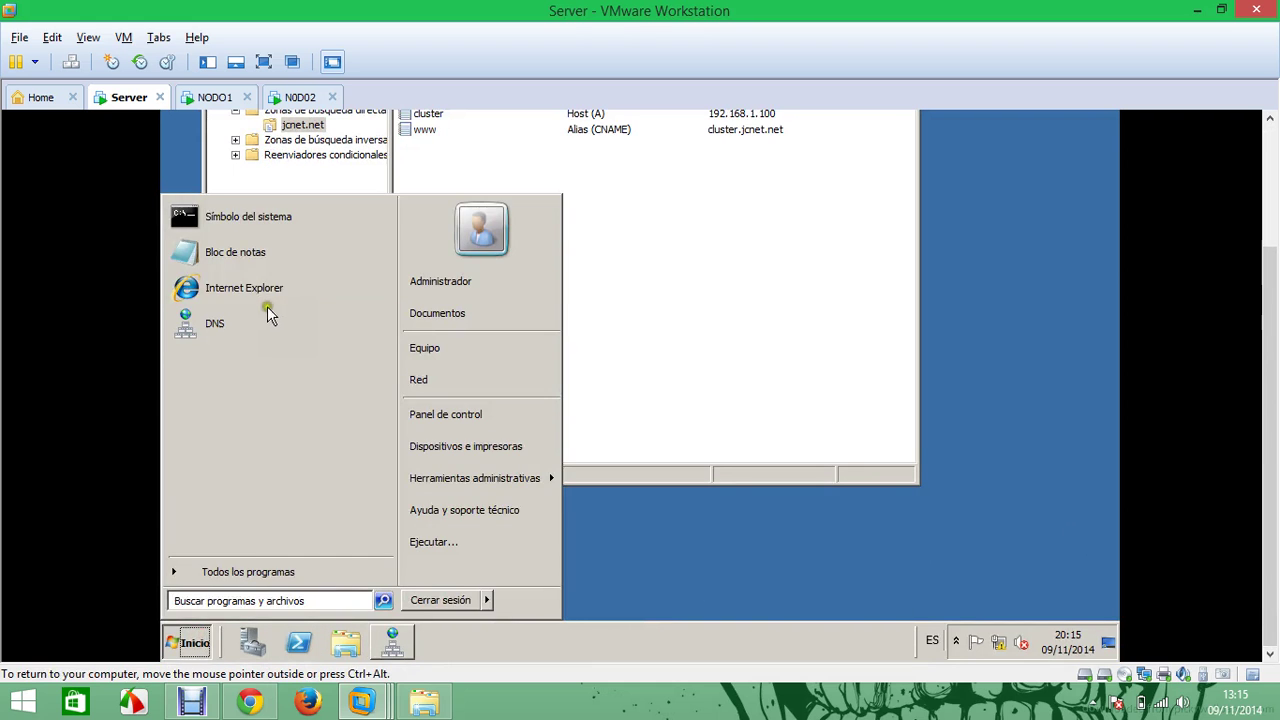
pyautogui.click(264, 292)
pyautogui.moveTo(1275, 400); pyautogui.dragTo(1275, 274)
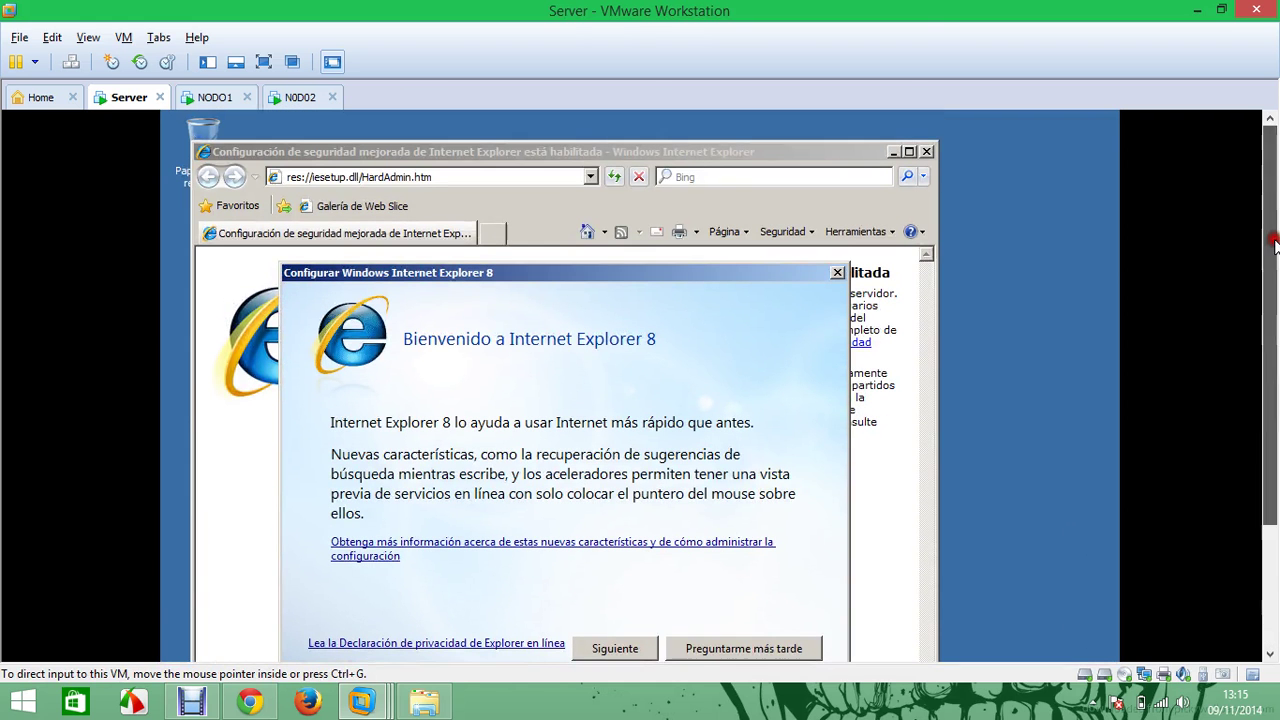
pyautogui.click(745, 648)
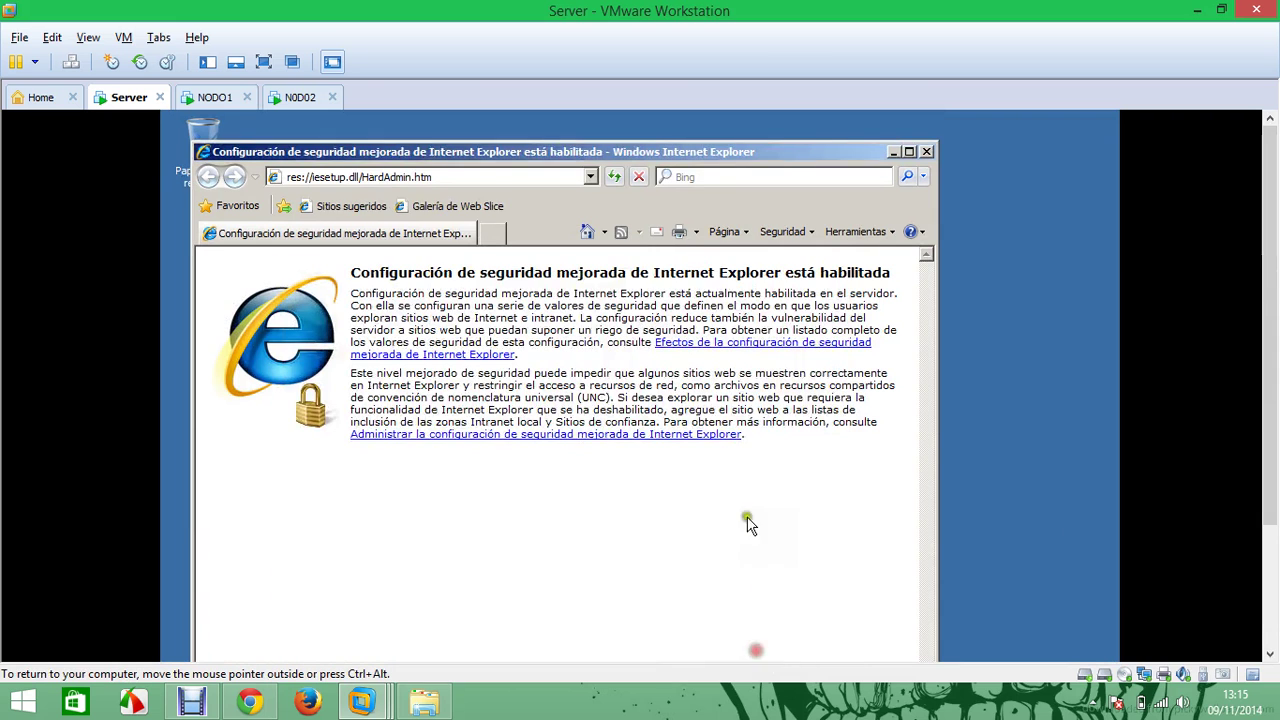
pyautogui.click(408, 177)
pyautogui.write('www')
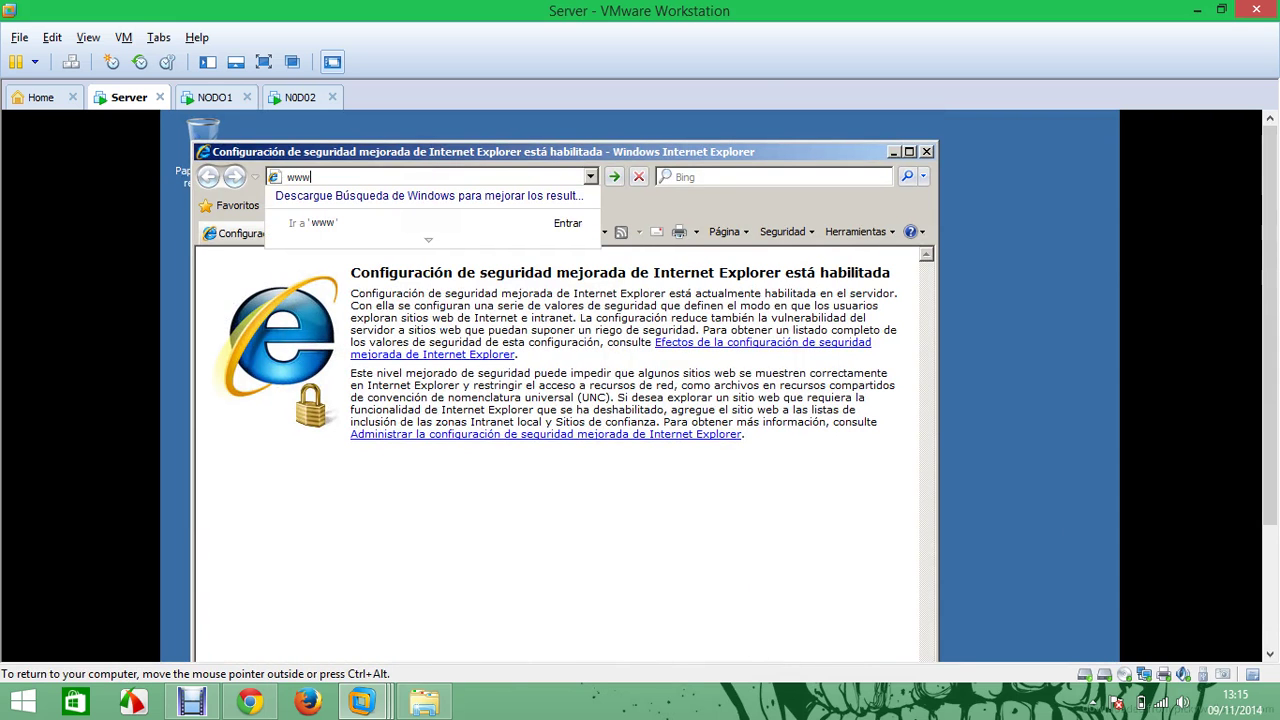
pyautogui.write('.jcm')
pyautogui.press('BackSpace')
pyautogui.press('Return')
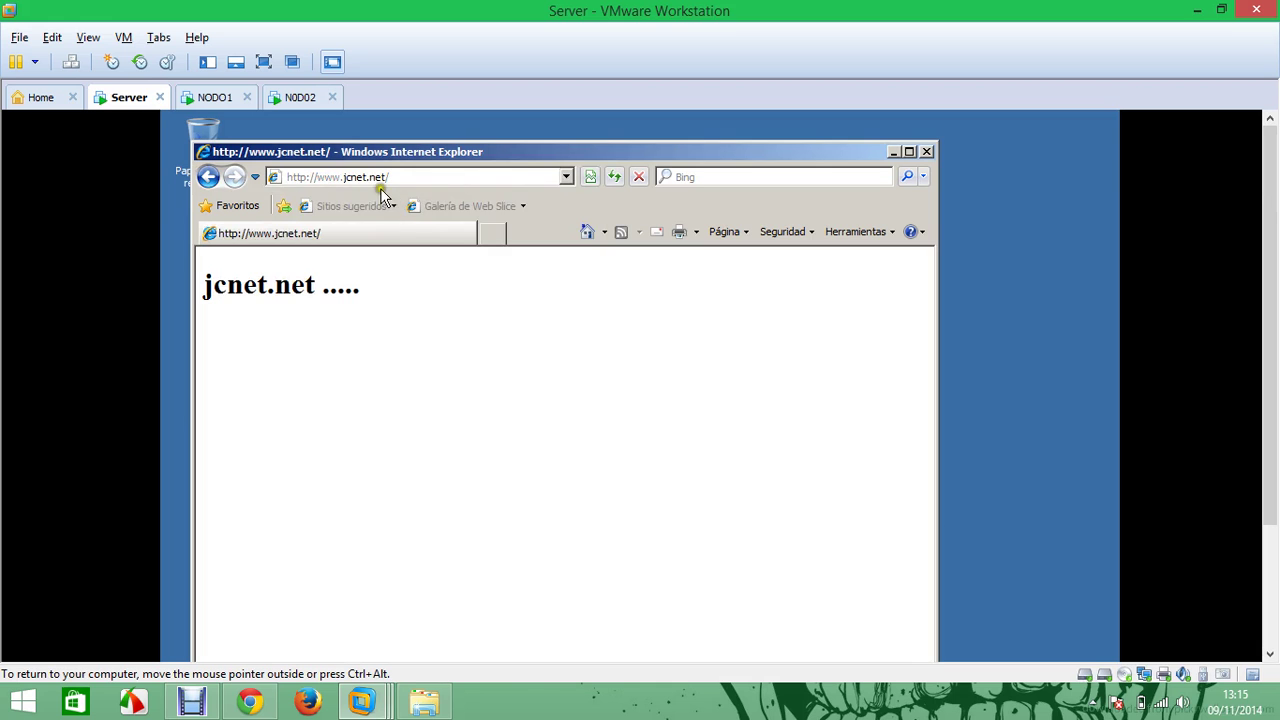
pyautogui.click(288, 95)
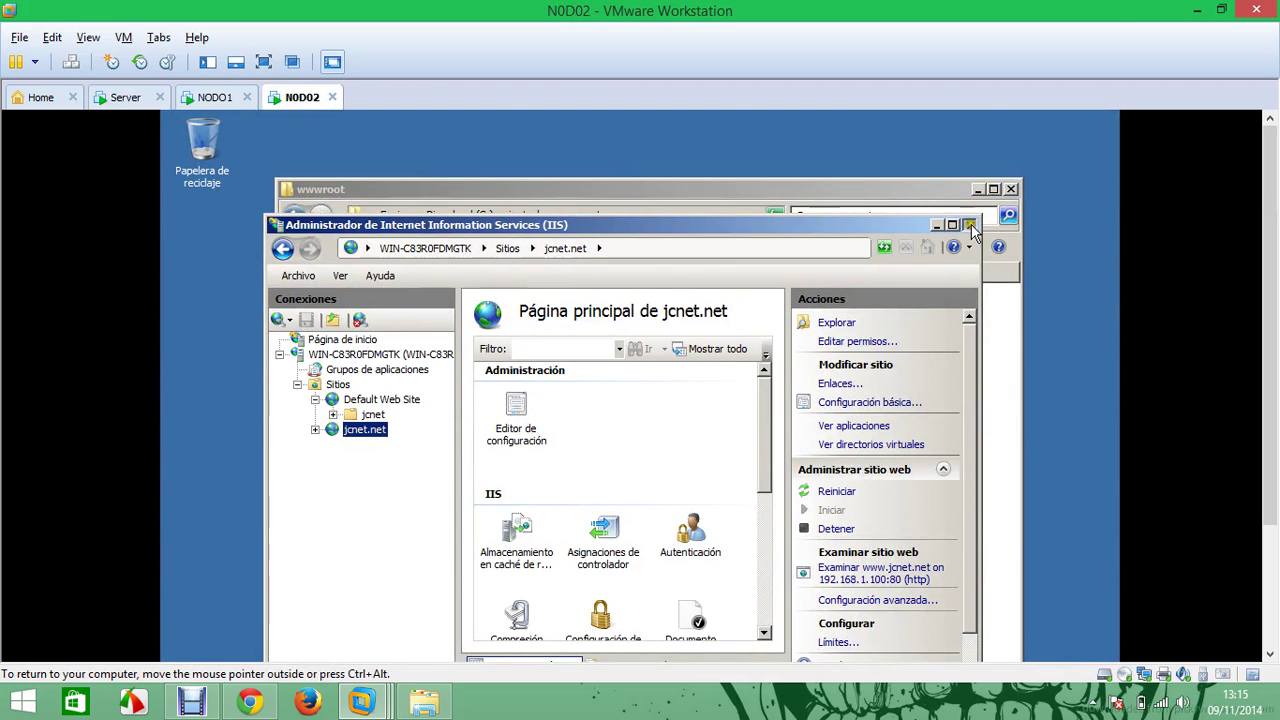
# Close NODO2's IIS windows and open its local area connection in Network Connections
pyautogui.click(969, 224)
pyautogui.click(977, 191)
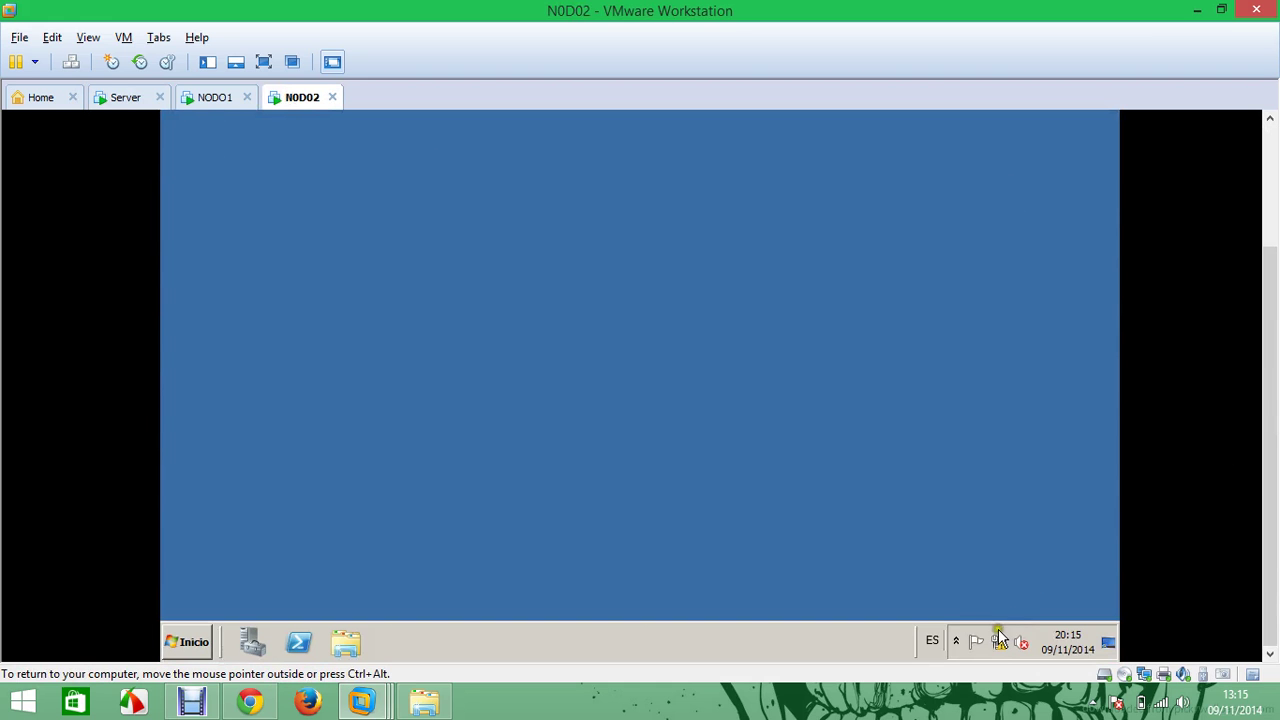
pyautogui.rightClick(998, 645)
pyautogui.click(995, 629)
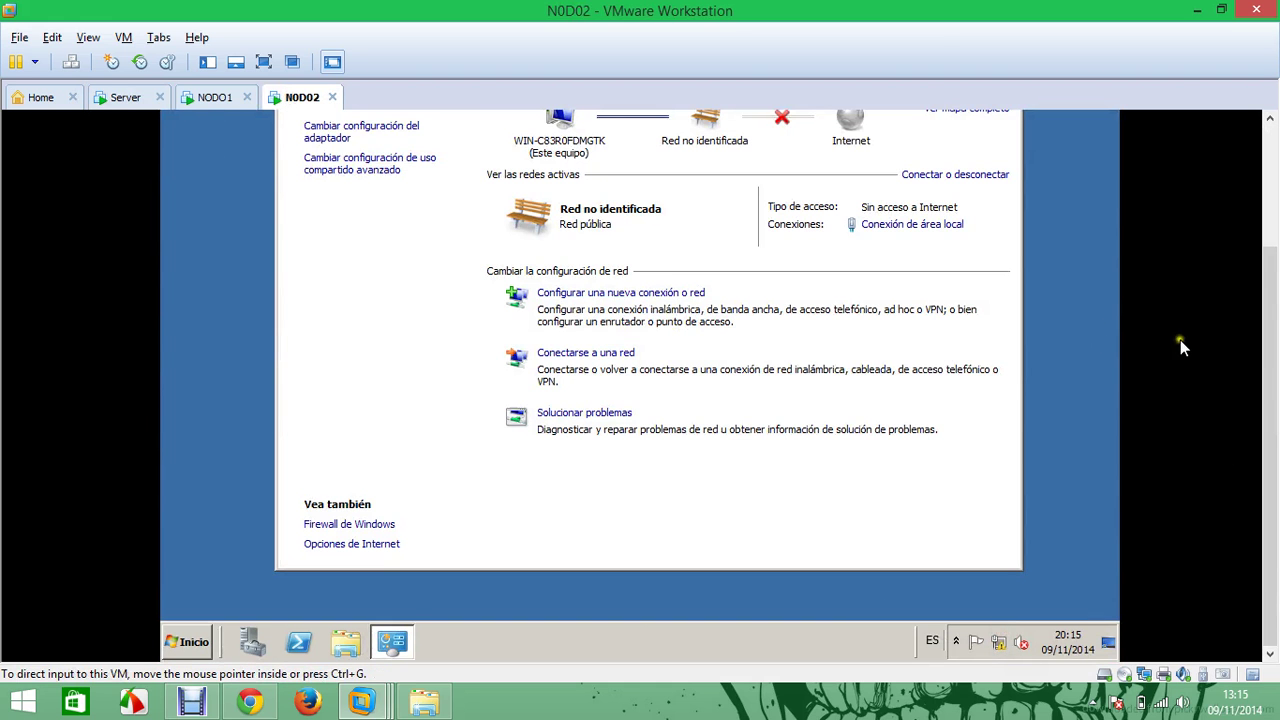
pyautogui.scroll(3, 1258, 356)
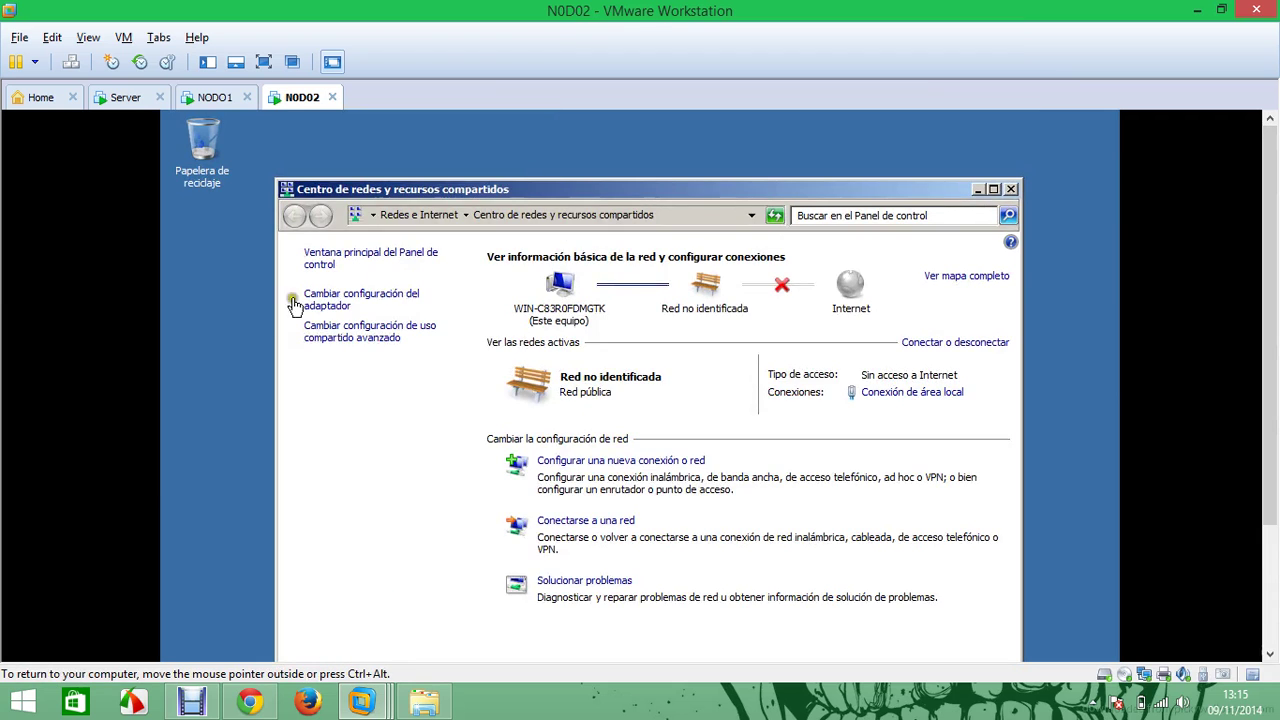
pyautogui.click(345, 296)
pyautogui.rightClick(342, 310)
pyautogui.press('Escape')
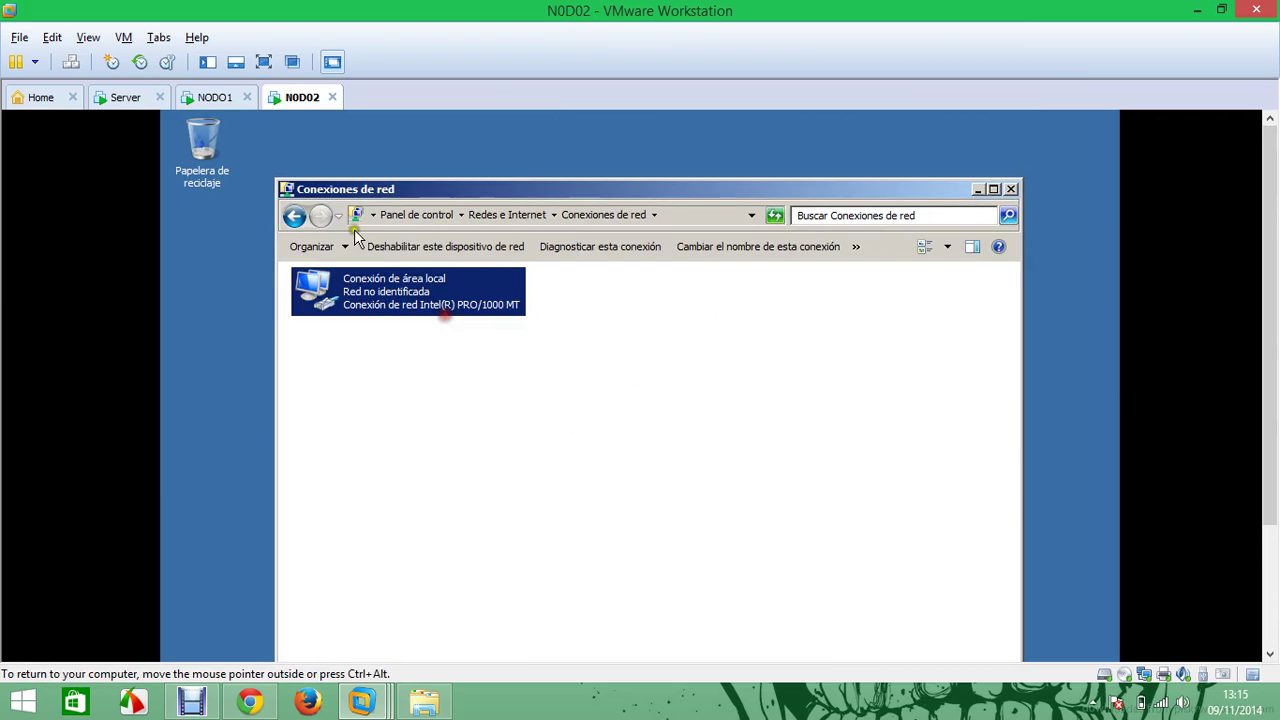
pyautogui.click(135, 100)
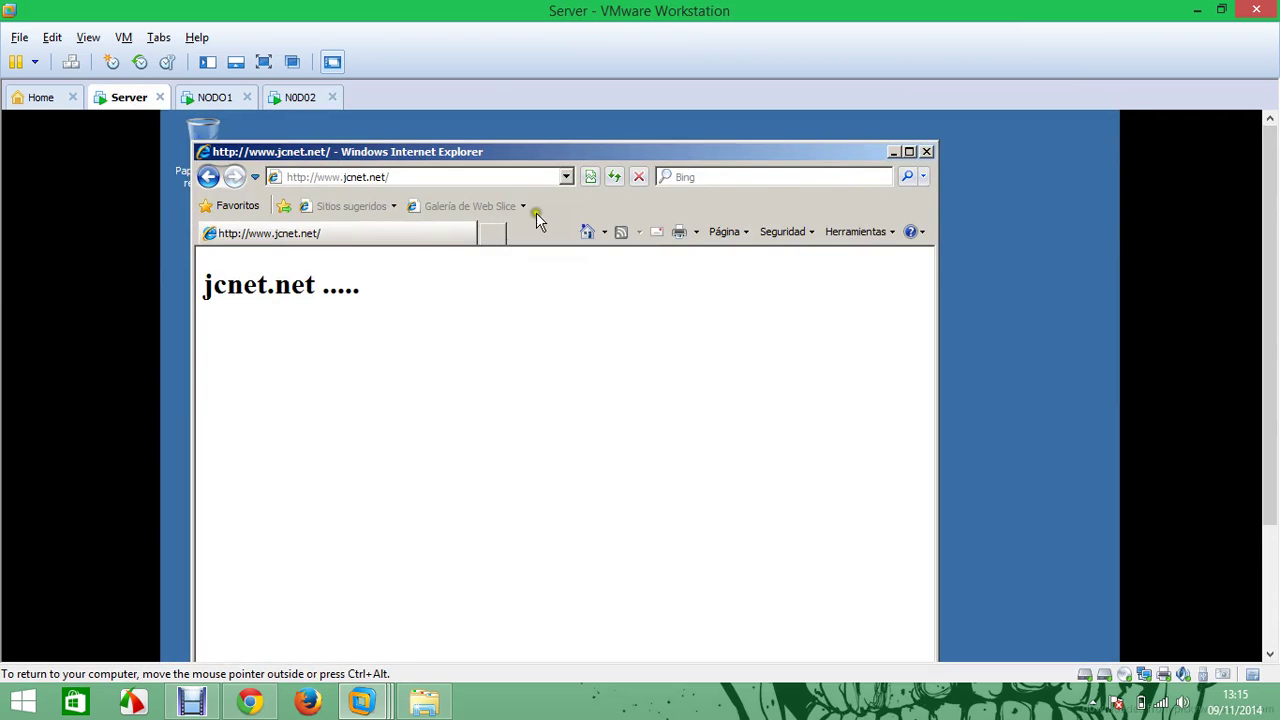
pyautogui.click(546, 178)
pyautogui.click(547, 180)
pyautogui.click(303, 99)
pyautogui.rightClick(416, 280)
pyautogui.click(455, 288)
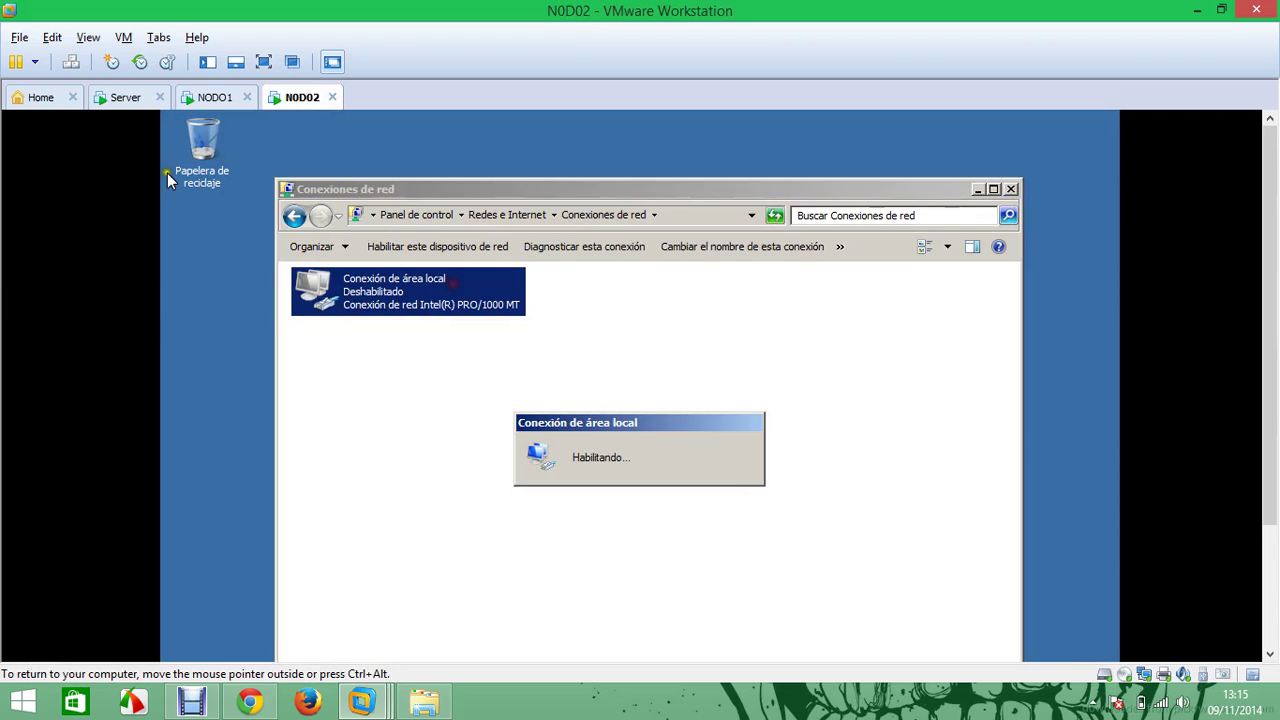
# Disable NODO1's local area connection from its Network and Sharing Center
pyautogui.click(214, 97)
pyautogui.moveTo(1268, 446); pyautogui.dragTo(1265, 636)
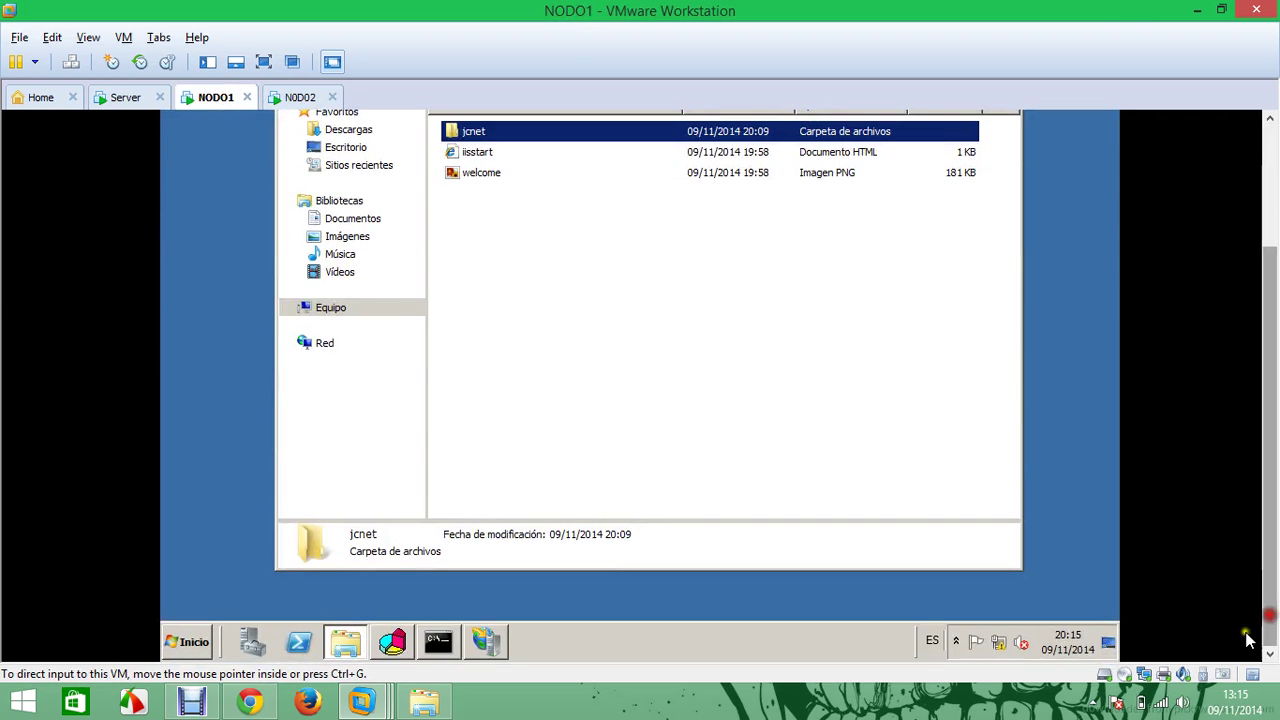
pyautogui.rightClick(1005, 648)
pyautogui.click(1006, 631)
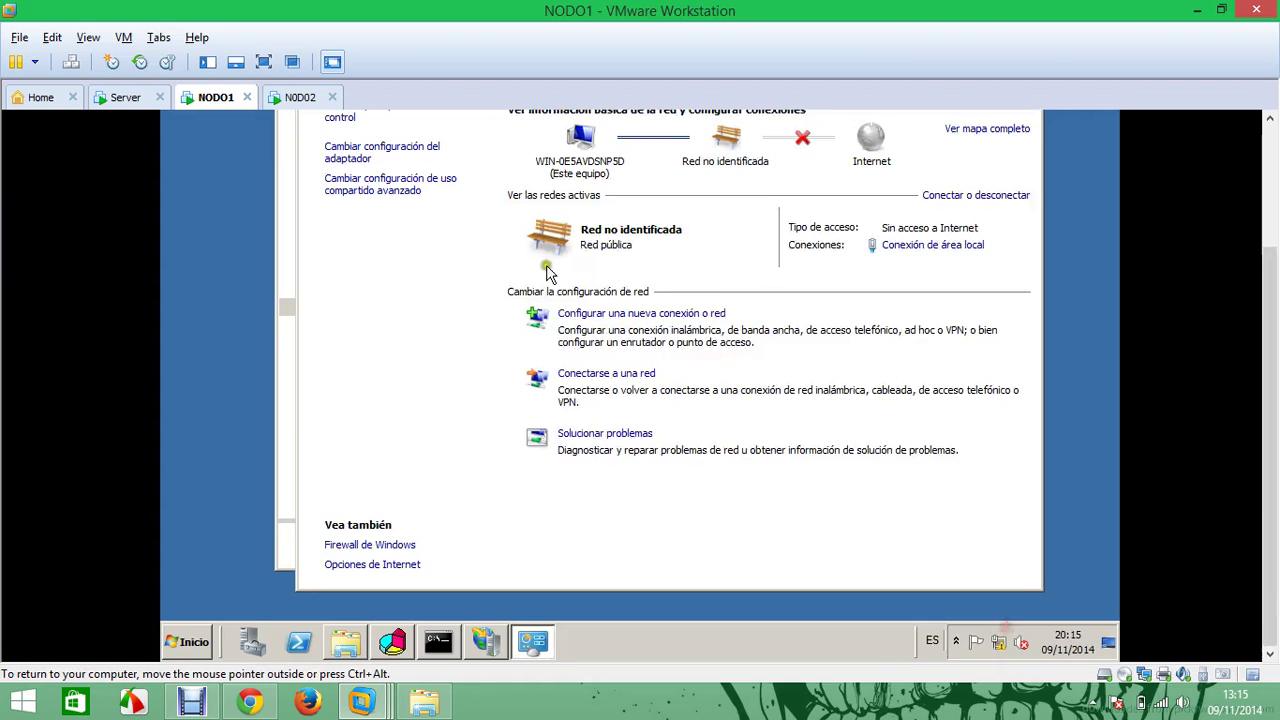
pyautogui.moveTo(1273, 393); pyautogui.dragTo(1273, 276)
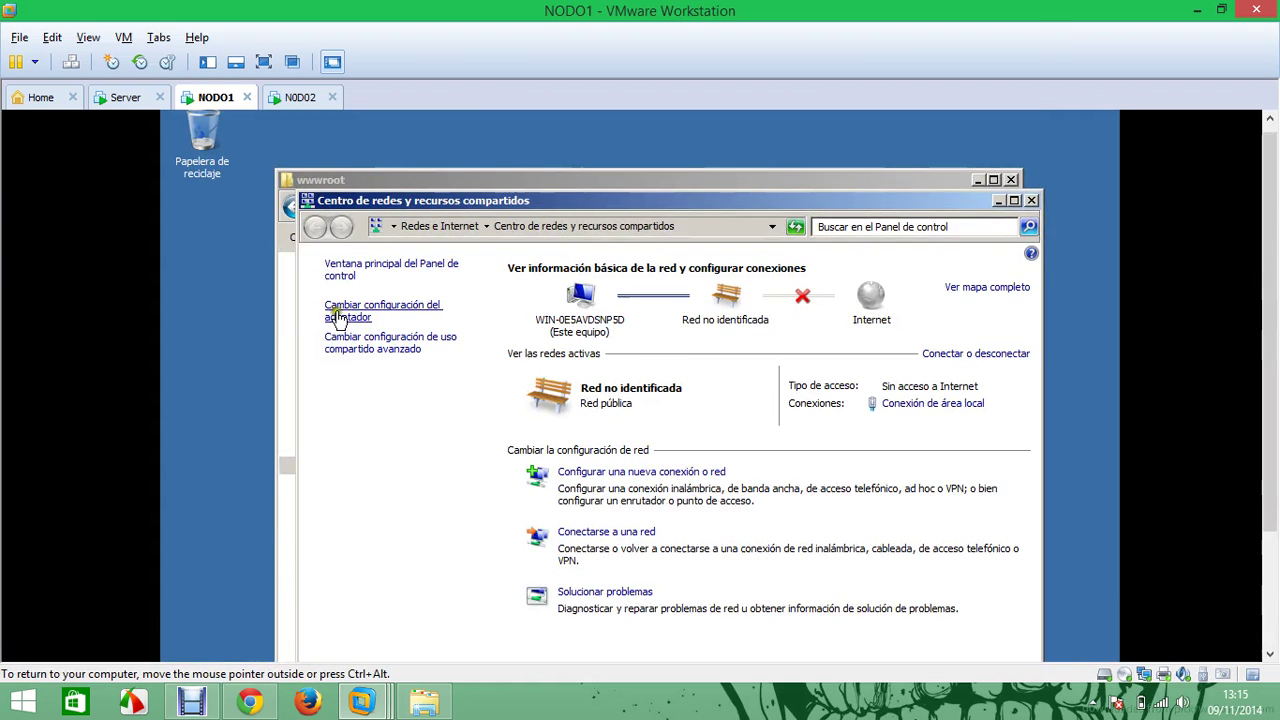
pyautogui.click(338, 312)
pyautogui.rightClick(422, 312)
pyautogui.click(452, 318)
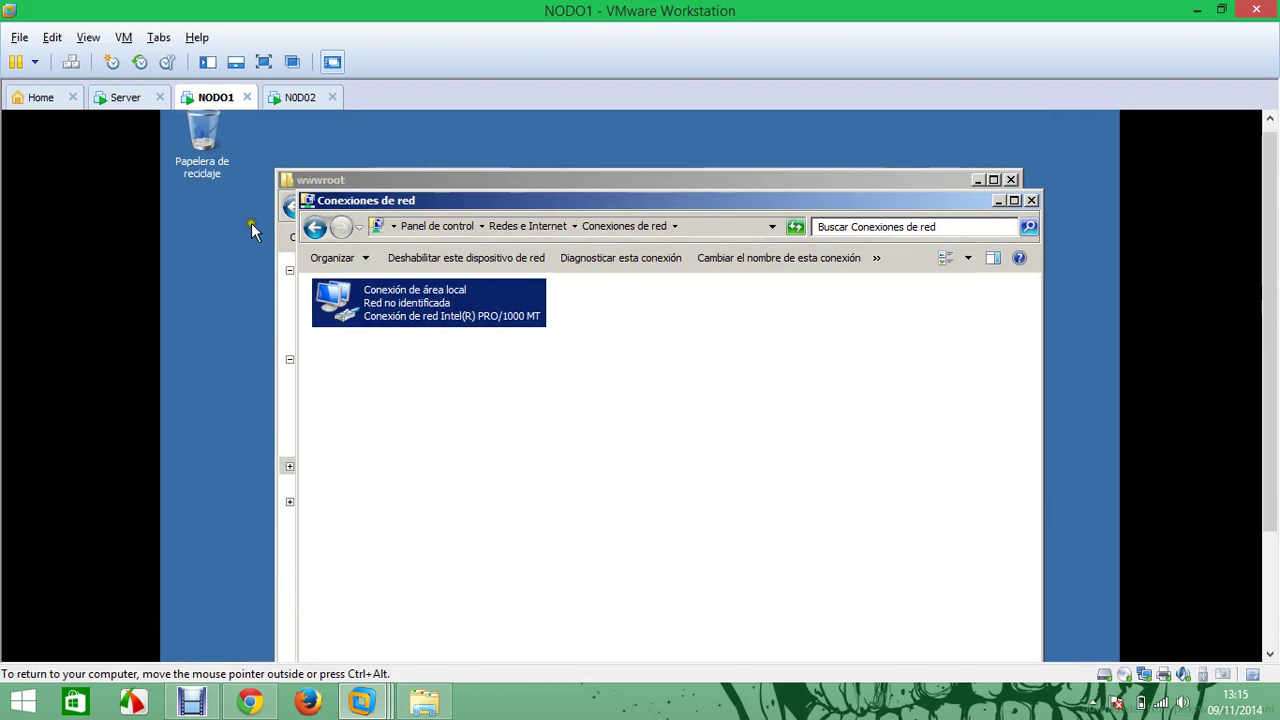
pyautogui.click(125, 97)
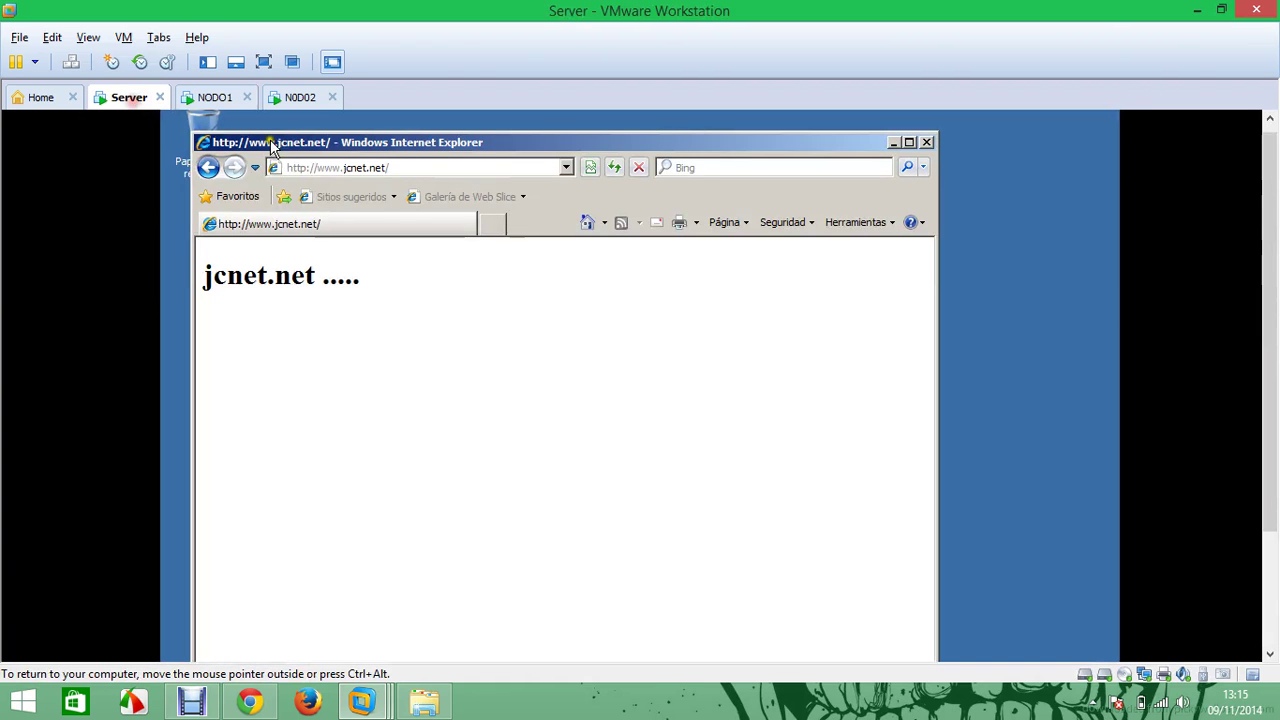
pyautogui.click(349, 170)
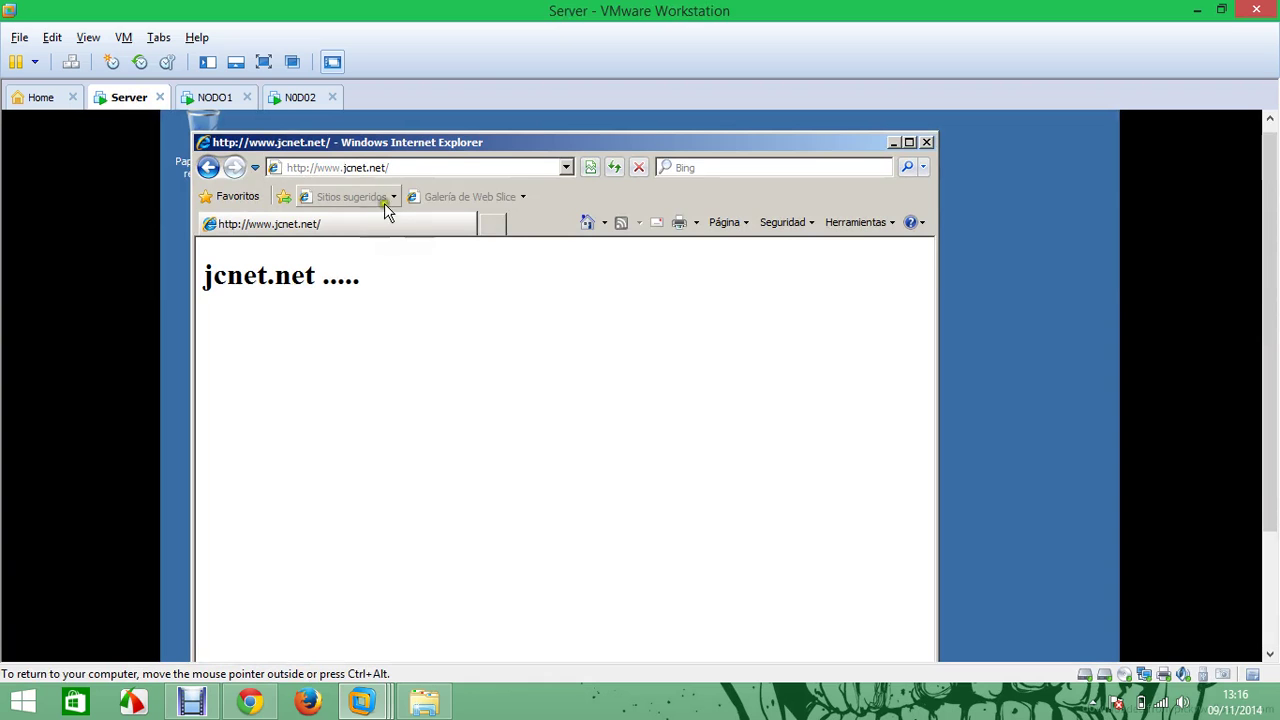
pyautogui.click(407, 164)
pyautogui.hotkey('ctrl', 'c')
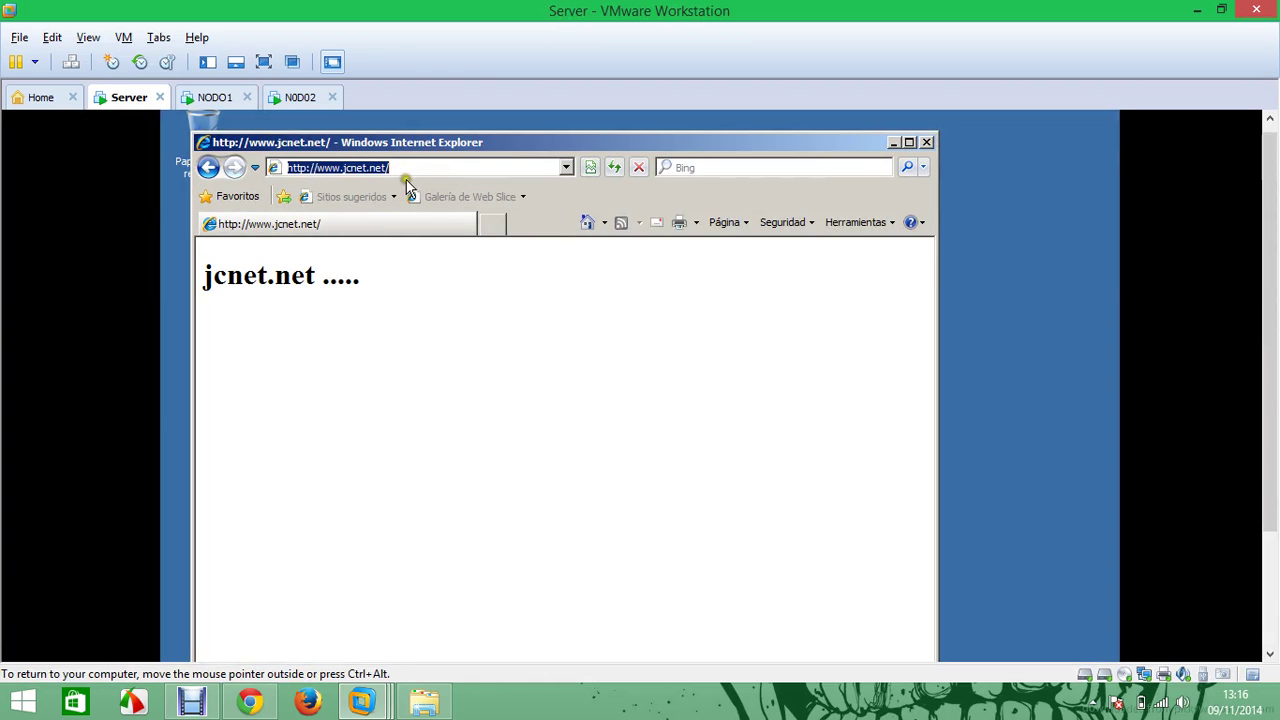
pyautogui.click(928, 143)
pyautogui.moveTo(1268, 290); pyautogui.dragTo(1205, 475)
pyautogui.click(185, 641)
pyautogui.click(305, 289)
pyautogui.moveTo(1268, 440); pyautogui.dragTo(1268, 280)
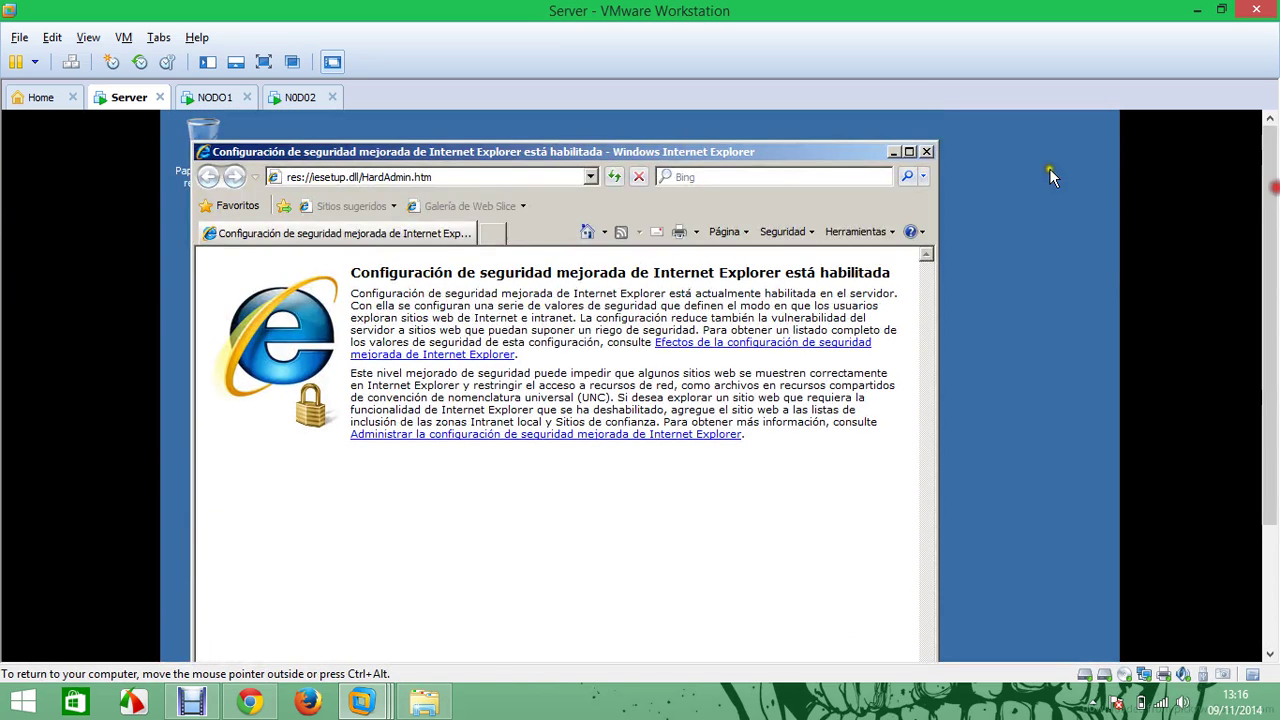
pyautogui.click(477, 185)
pyautogui.hotkey('ctrl', 'v')
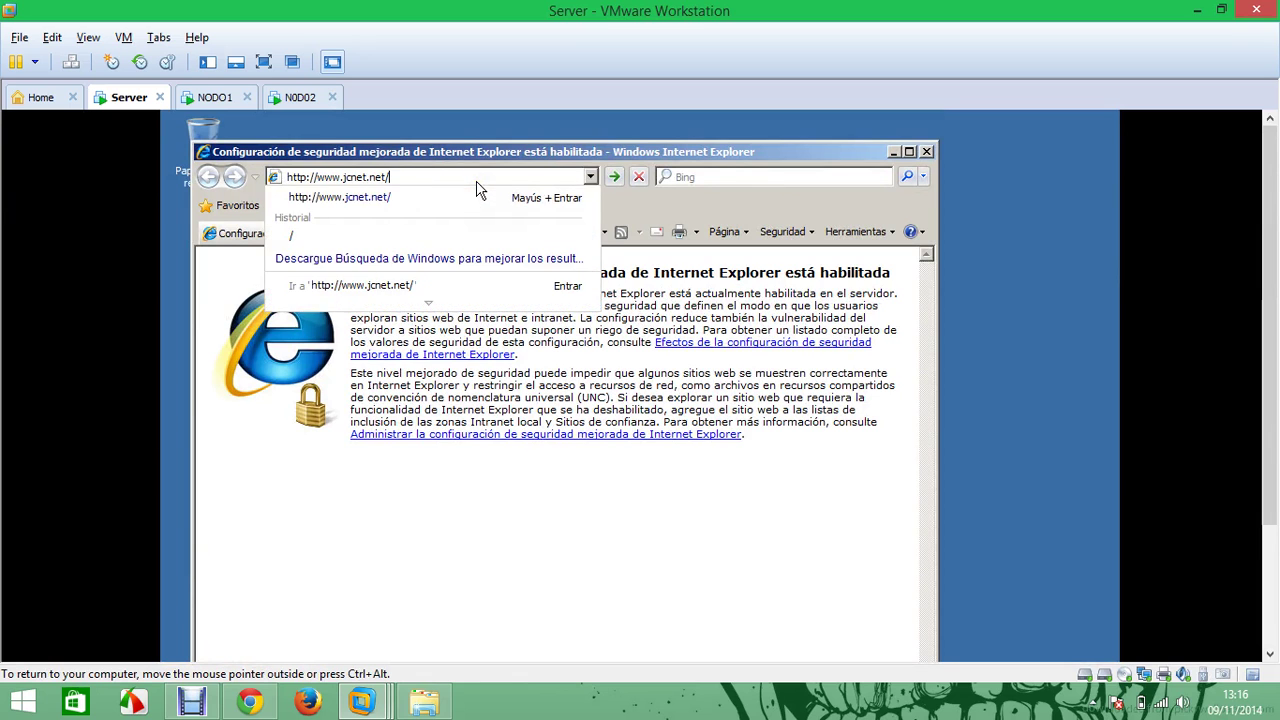
pyautogui.press('Return')
# Re-enable NODO1's local area connection
pyautogui.click(297, 104)
pyautogui.click(214, 103)
pyautogui.click(295, 100)
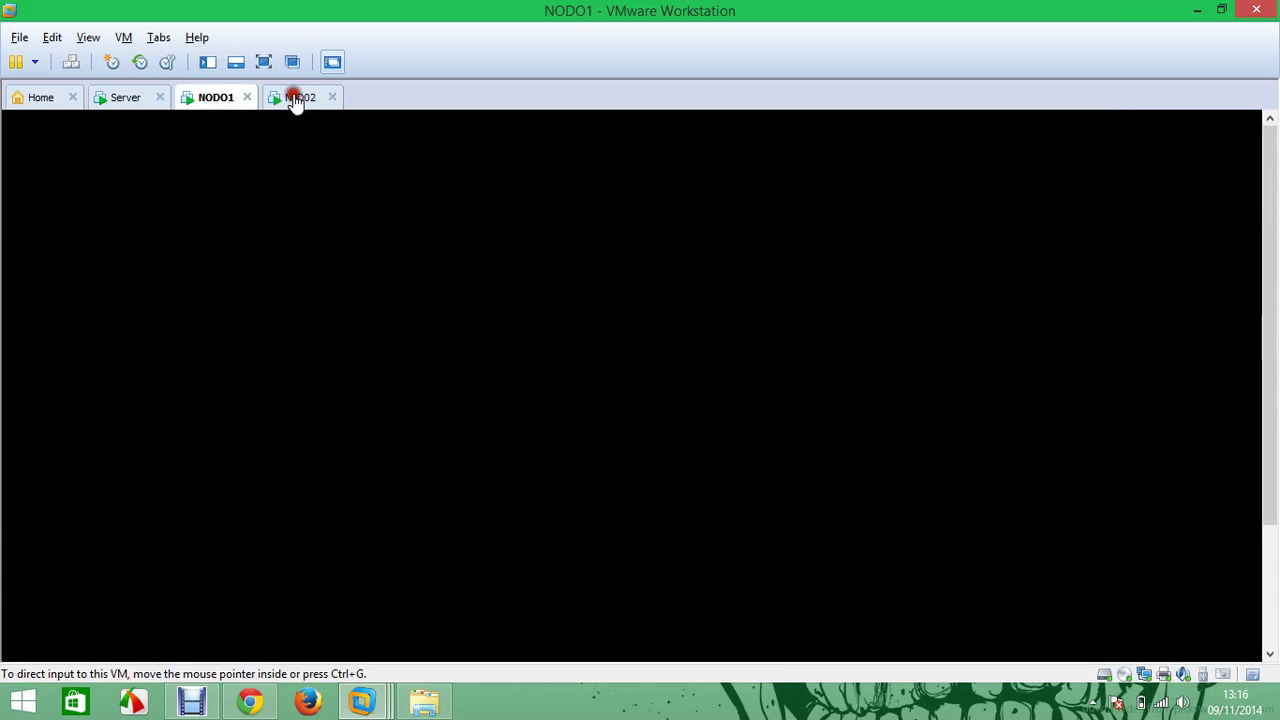
pyautogui.click(215, 104)
pyautogui.rightClick(388, 316)
pyautogui.click(429, 326)
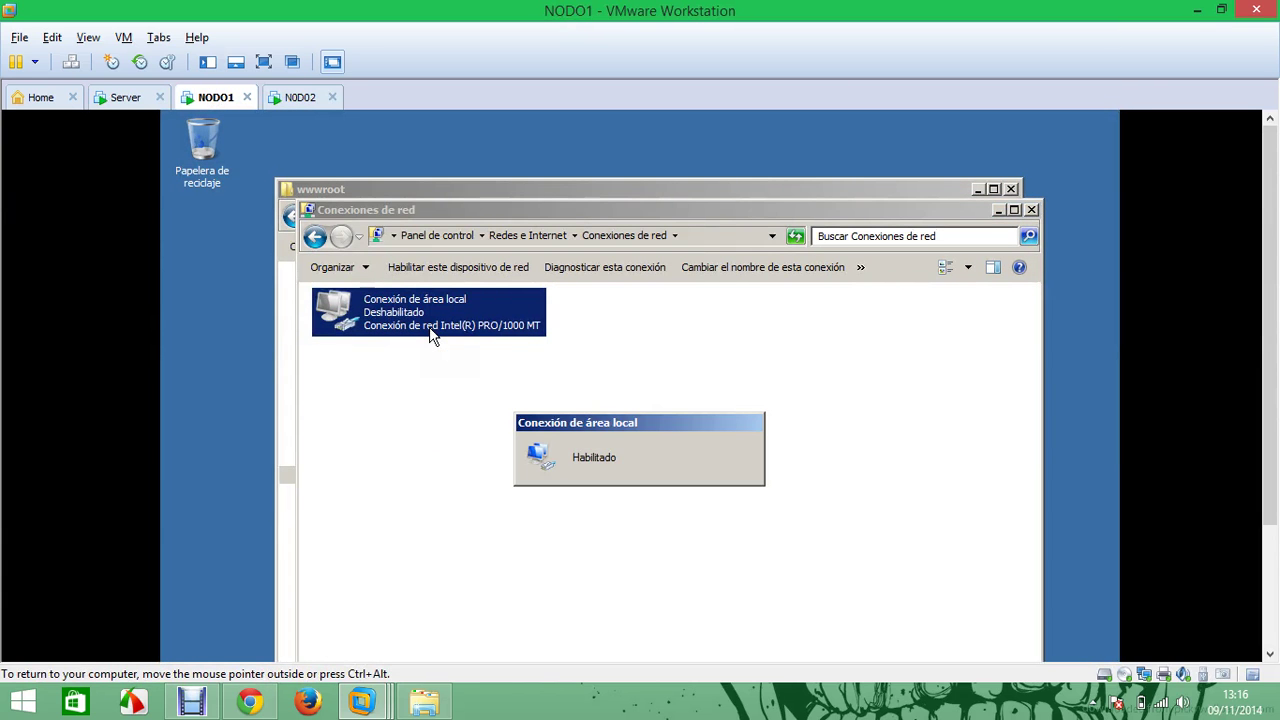